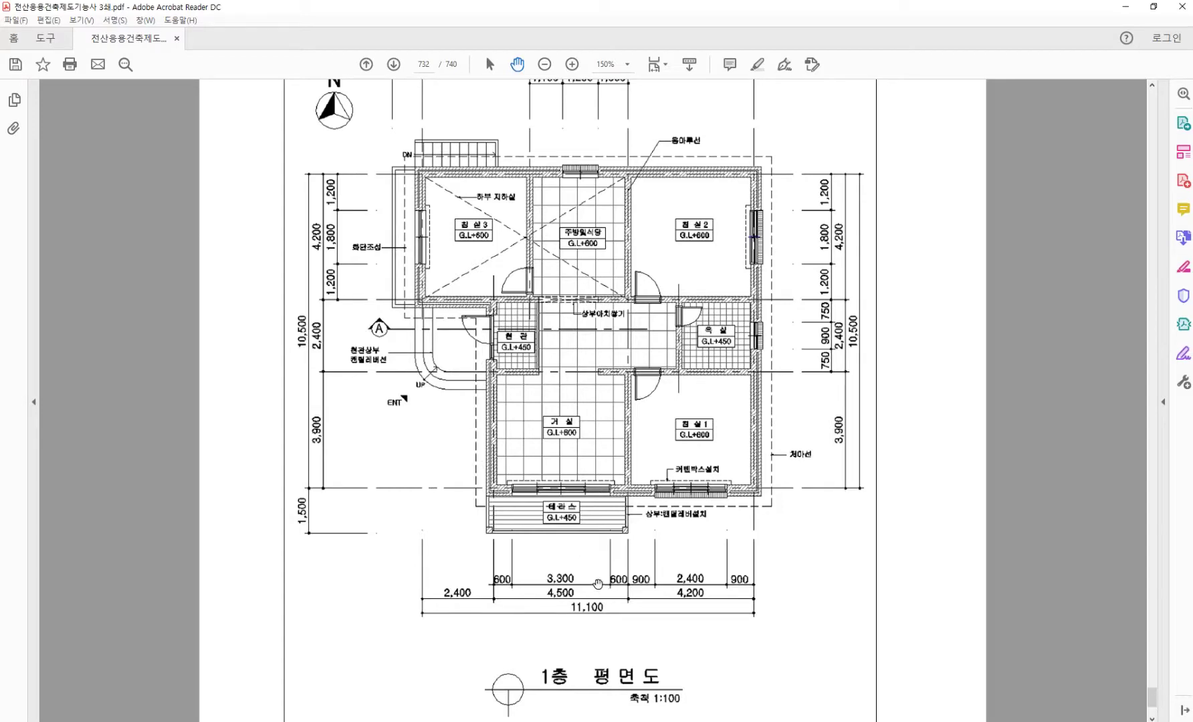
ctrl+scroll(551, 634, up, 1)
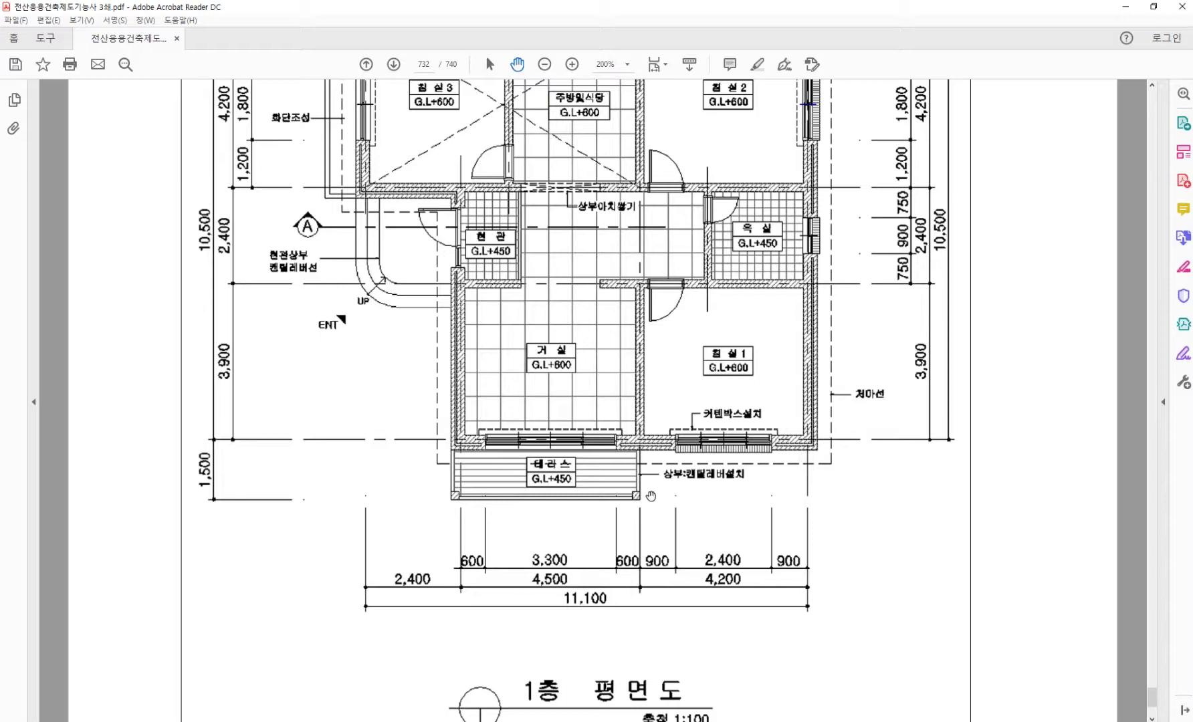
ctrl+scroll(651, 493, down, 1)
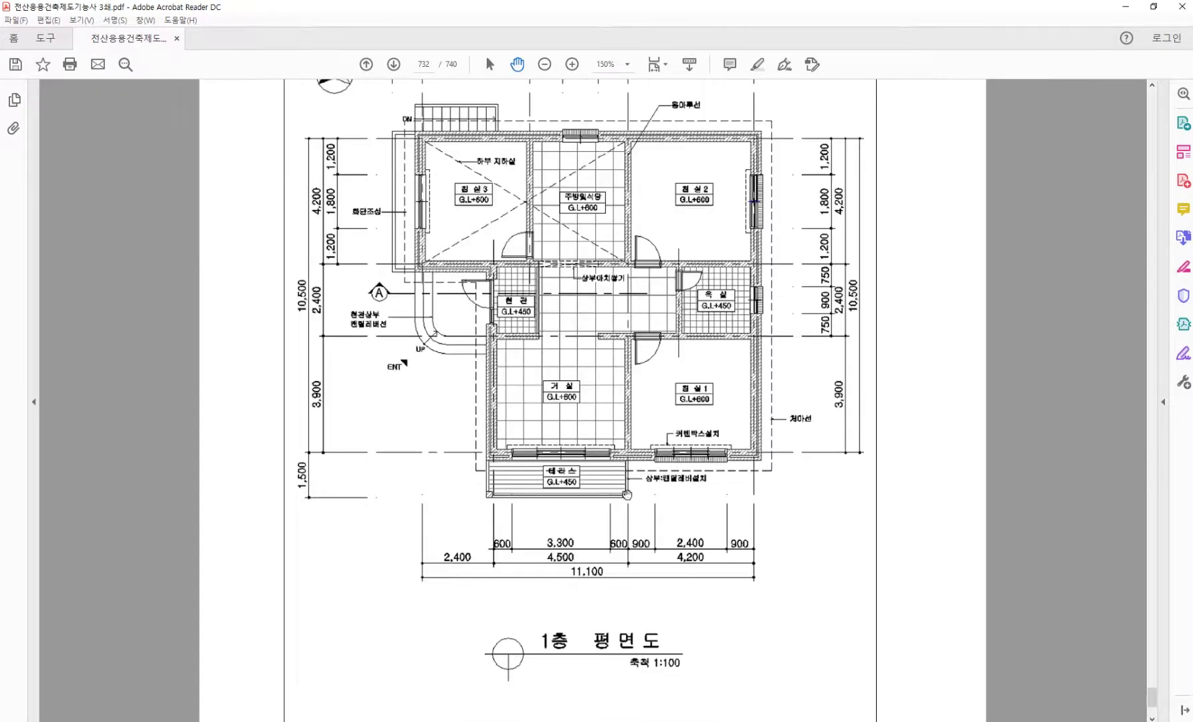
ctrl+scroll(574, 557, up, 1)
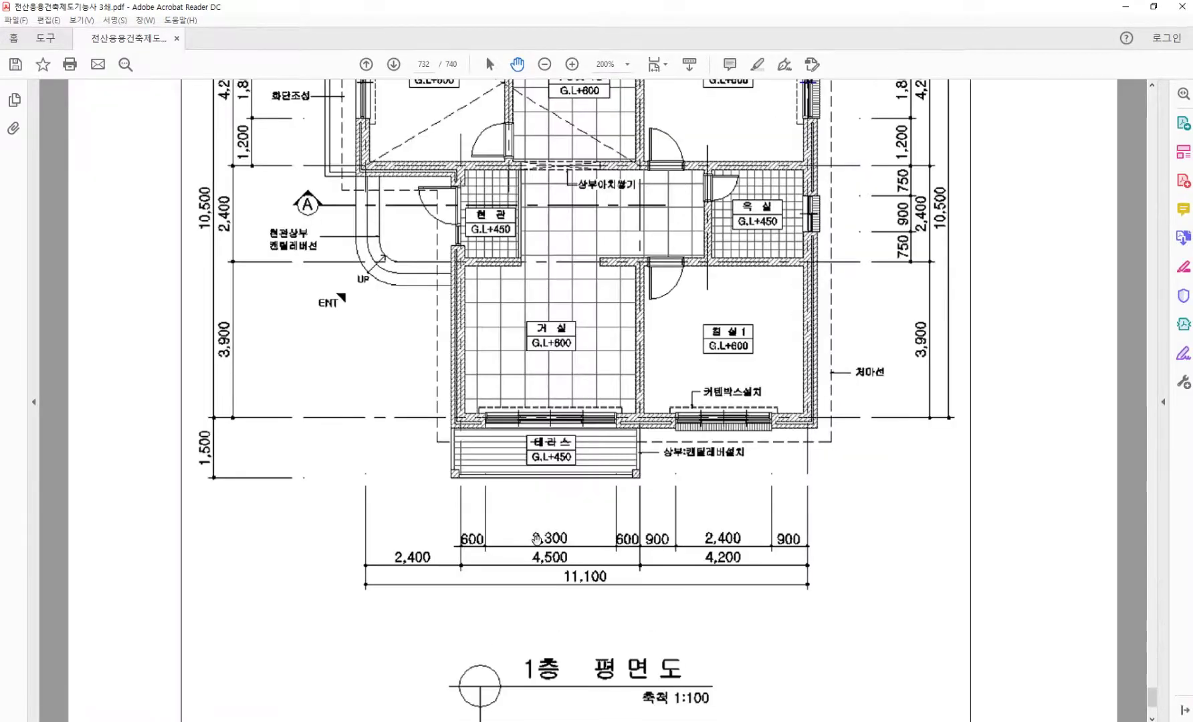
Switch to AutoCAD and copy the sheet frame with its title block about 29,127 units horizontally, past the yellow section outline
key(alt+Tab)
scroll(401, 503, down, 2)
middle_drag(409, 436, 409, 445)
text(o)
key(Return)
click(252, 350)
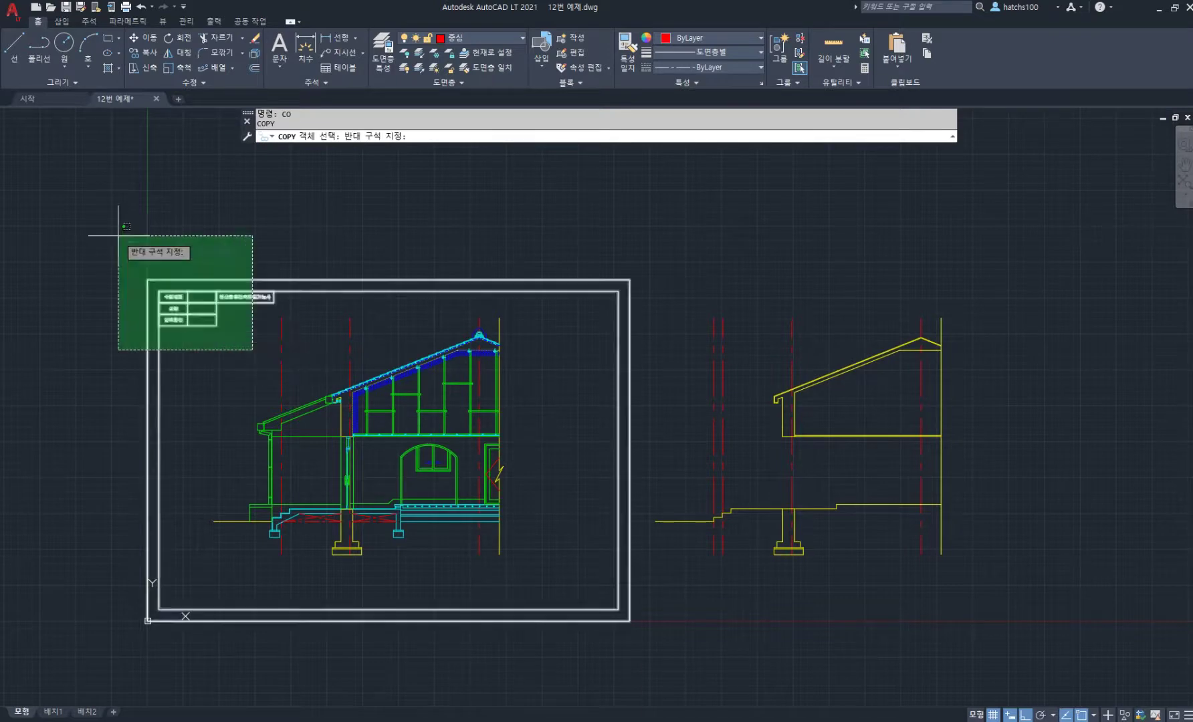
click(118, 235)
scroll(206, 297, down, 2)
key(Return)
click(203, 539)
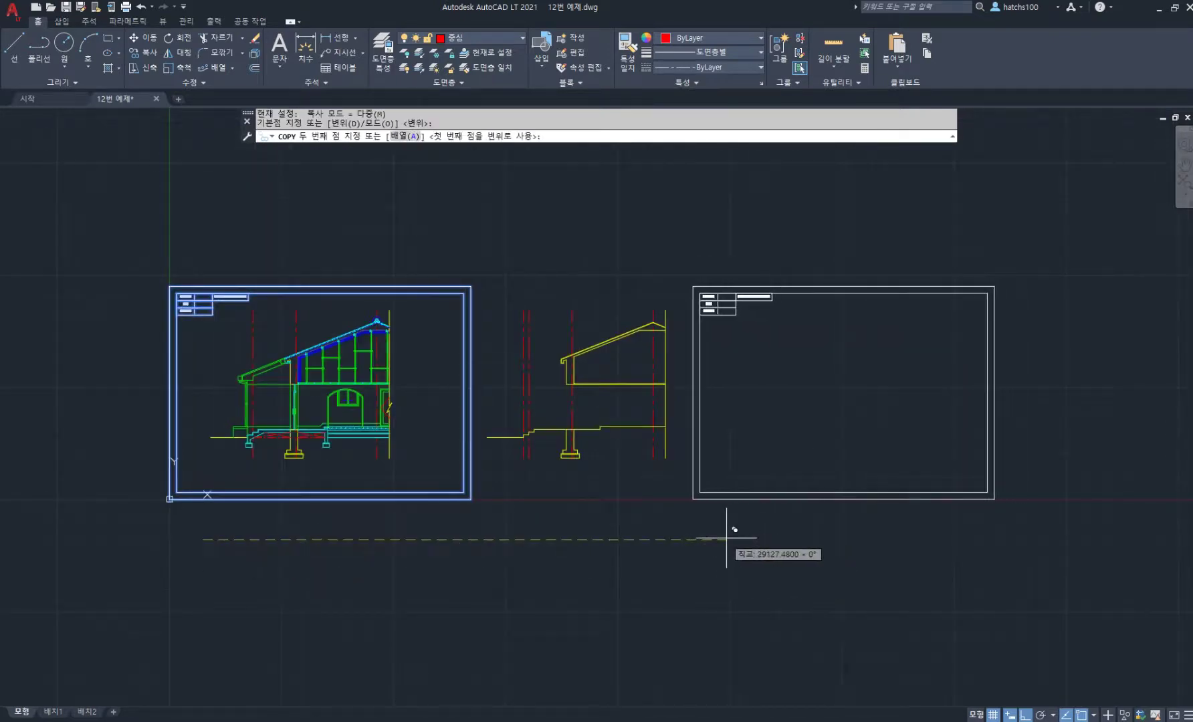
click(727, 538)
key(Return)
Scale the copied sheet frame by reference from length 40 to 50, using its lower-left corner as the base point
middle_drag(738, 434, 560, 426)
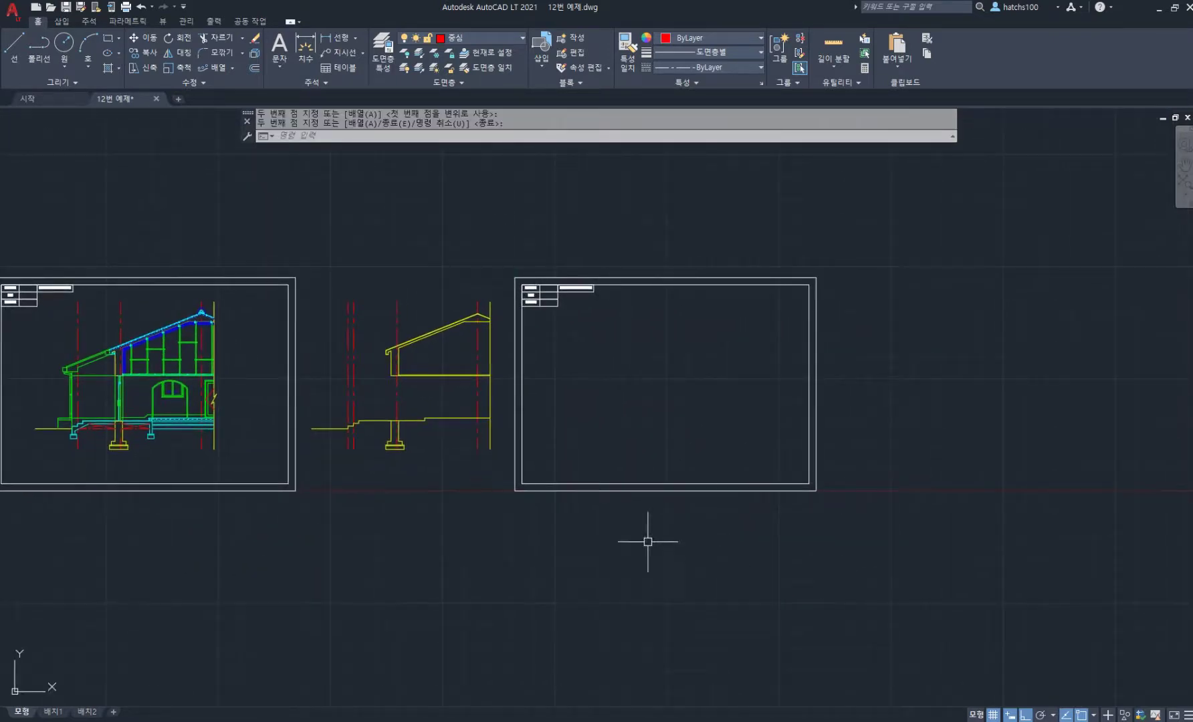
text(sc)
key(Return)
click(510, 246)
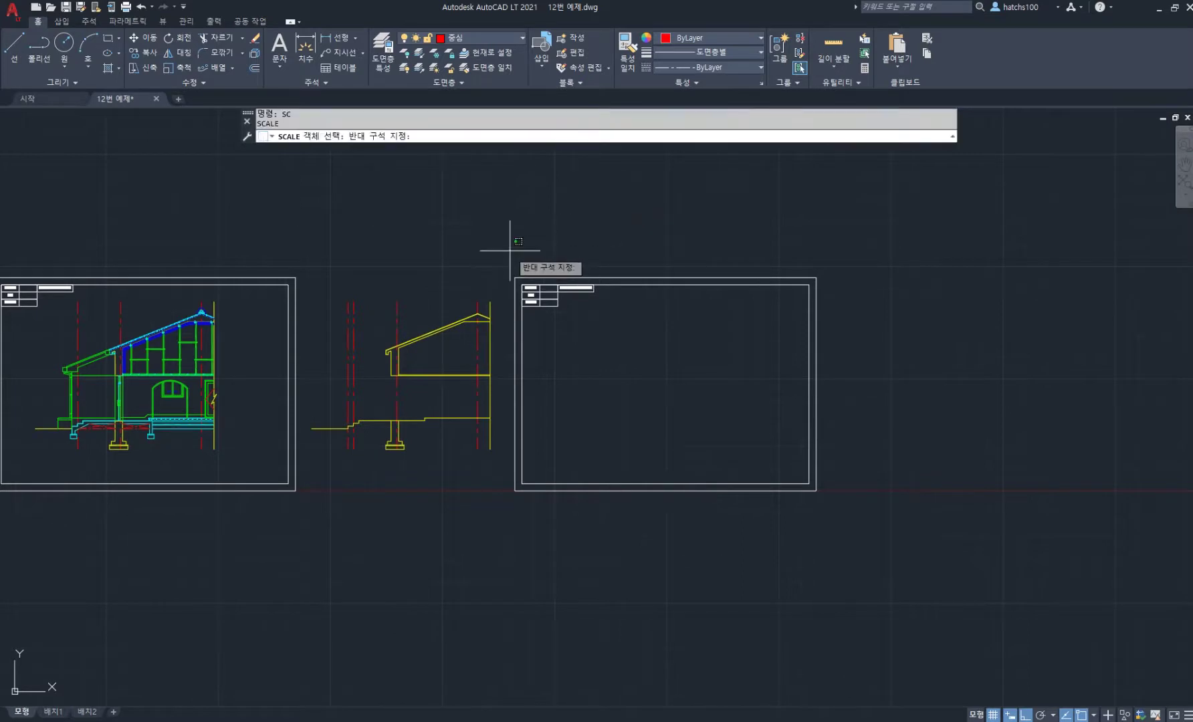
click(862, 524)
scroll(622, 460, up, 2)
key(Return)
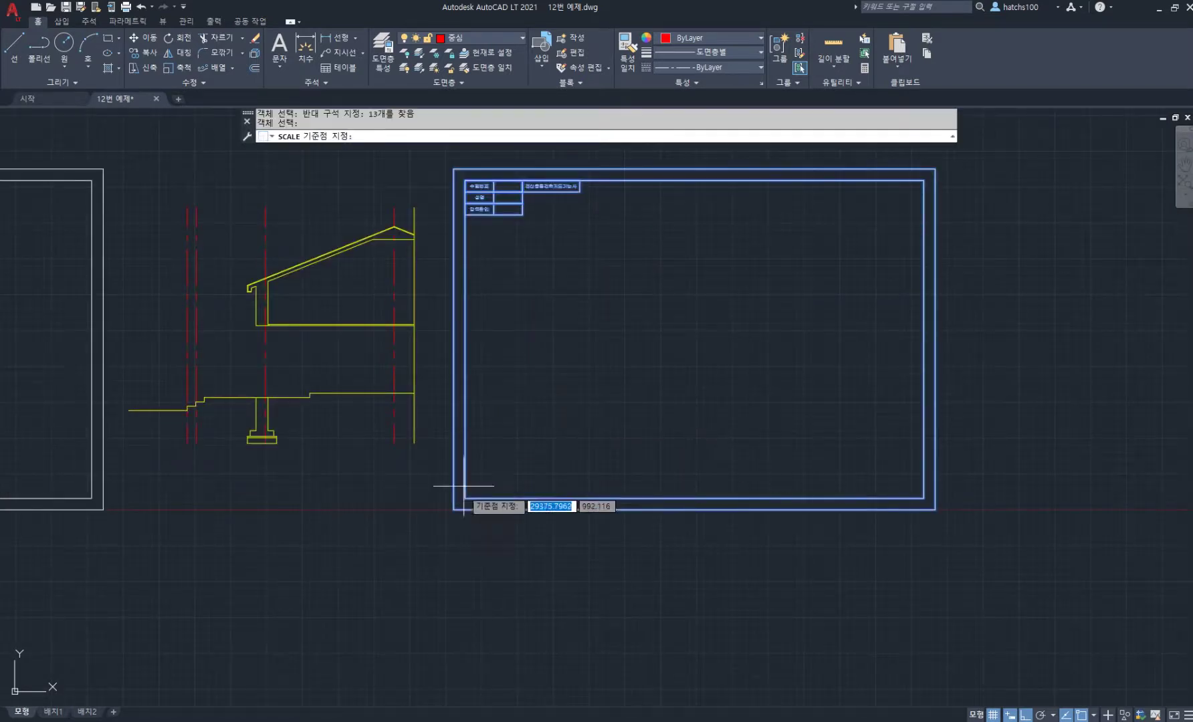
click(454, 510)
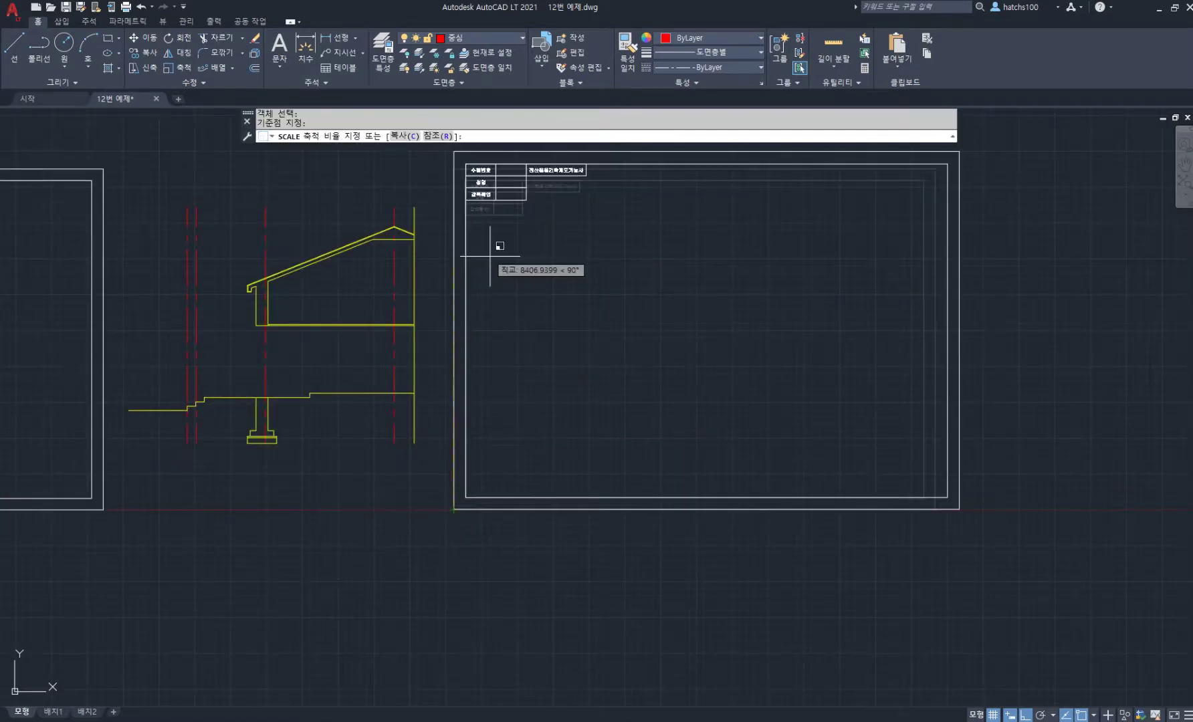
click(438, 136)
middle_drag(615, 287, 607, 367)
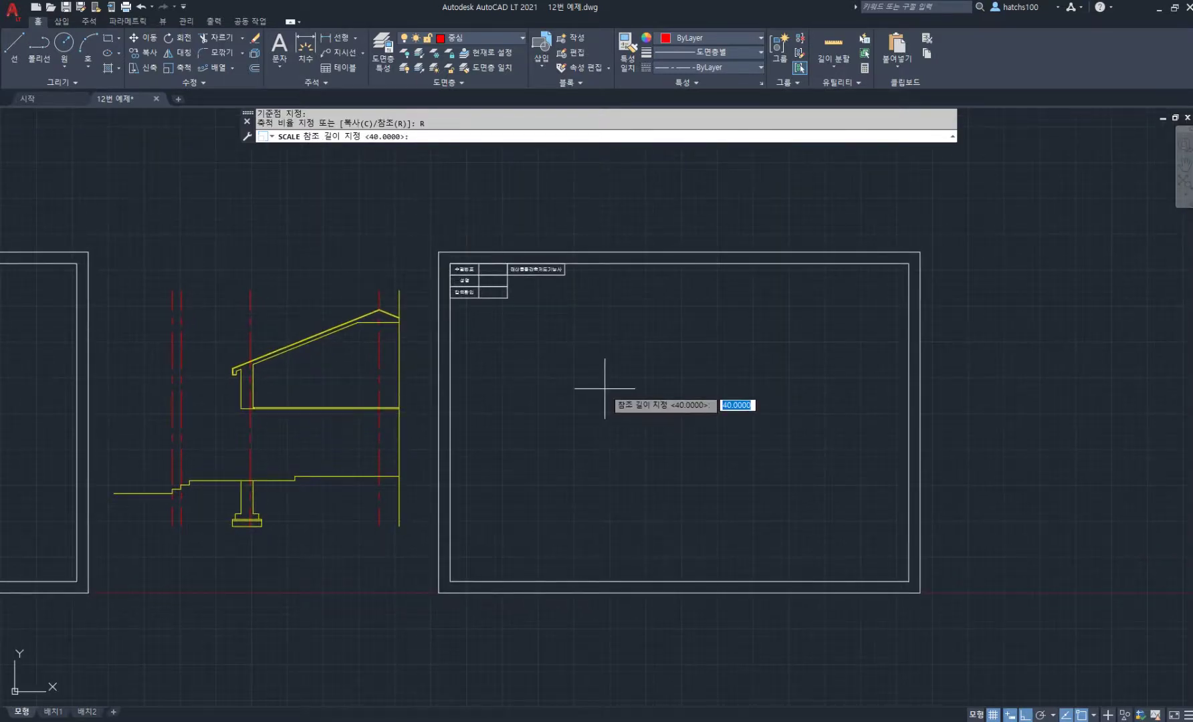
key(Return)
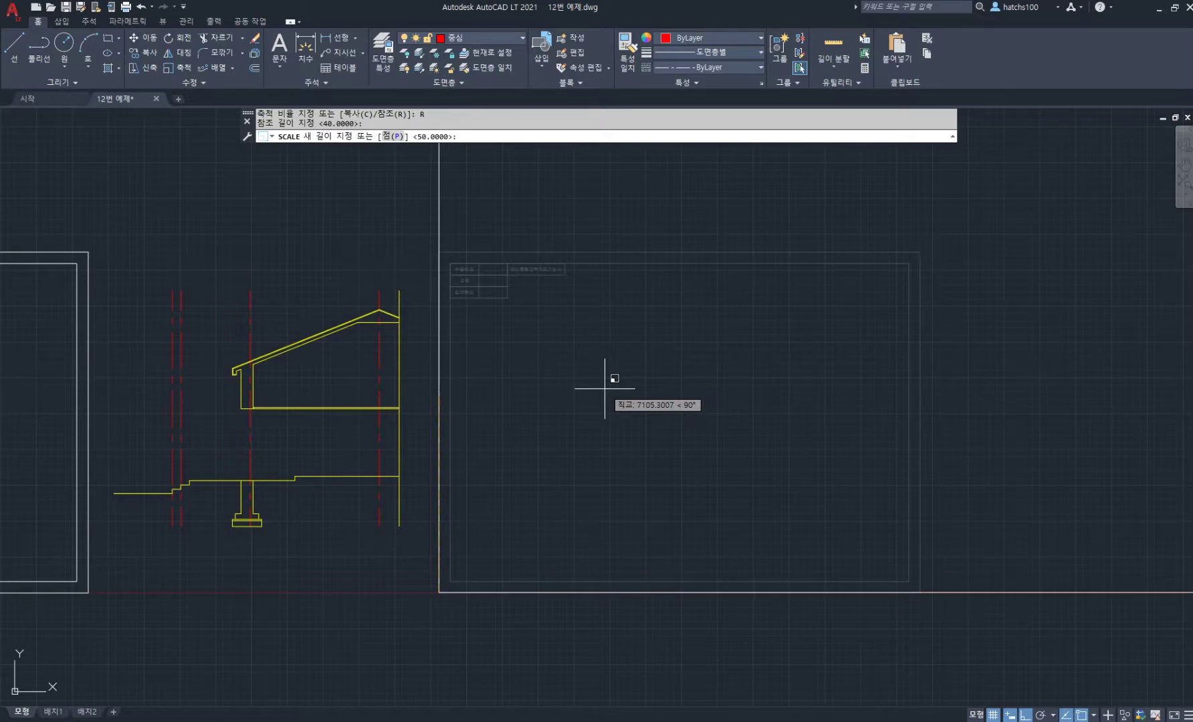
text(50)
key(Return)
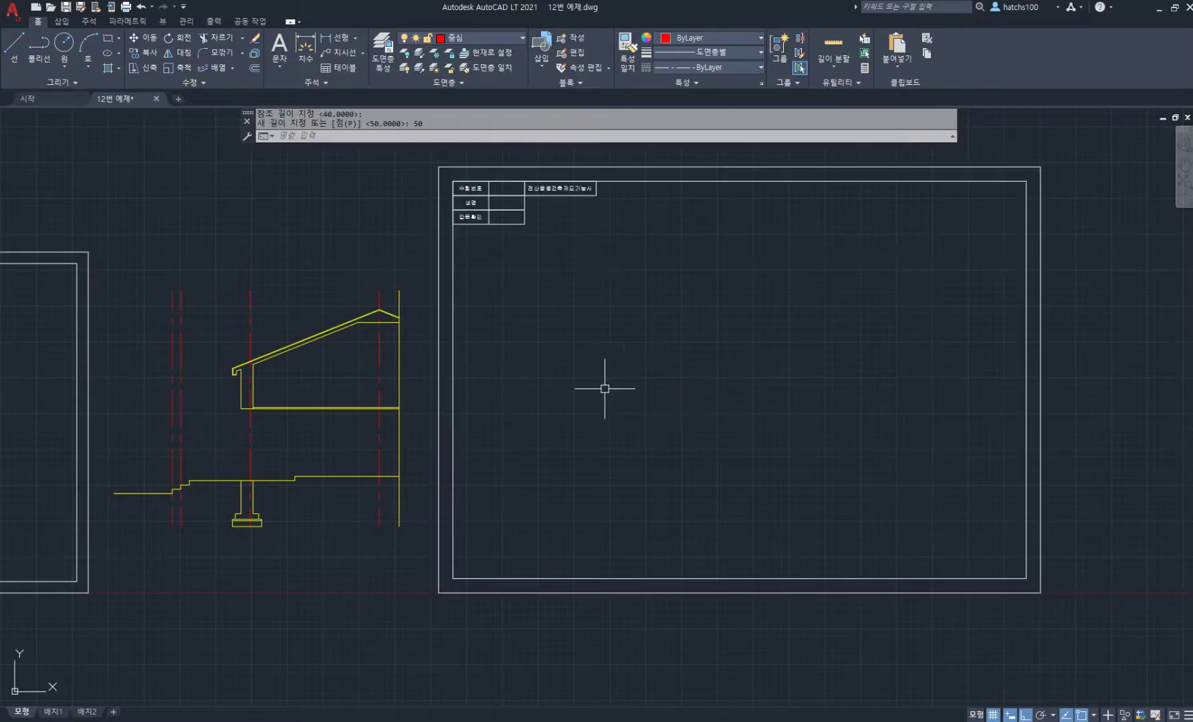
Copy the yellow section outline with its centerlines horizontally into the enlarged sheet frame, about 13,790 units away
scroll(554, 389, down, 2)
middle_drag(466, 402, 595, 403)
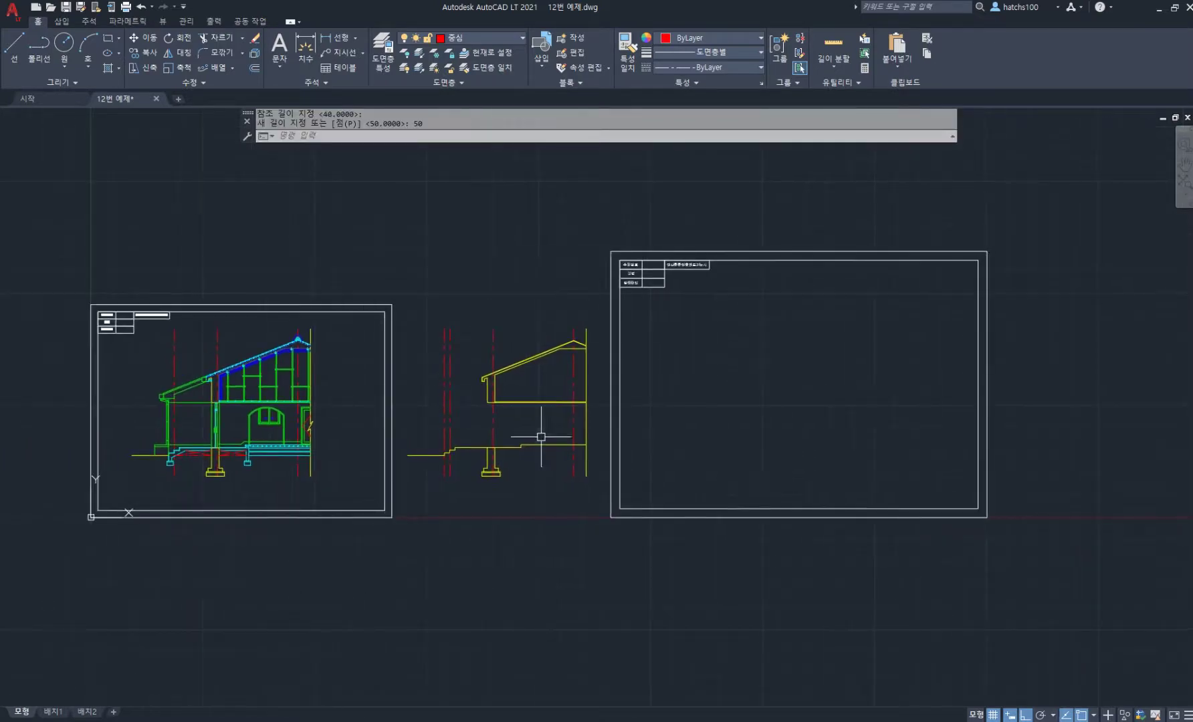
scroll(201, 430, up, 4)
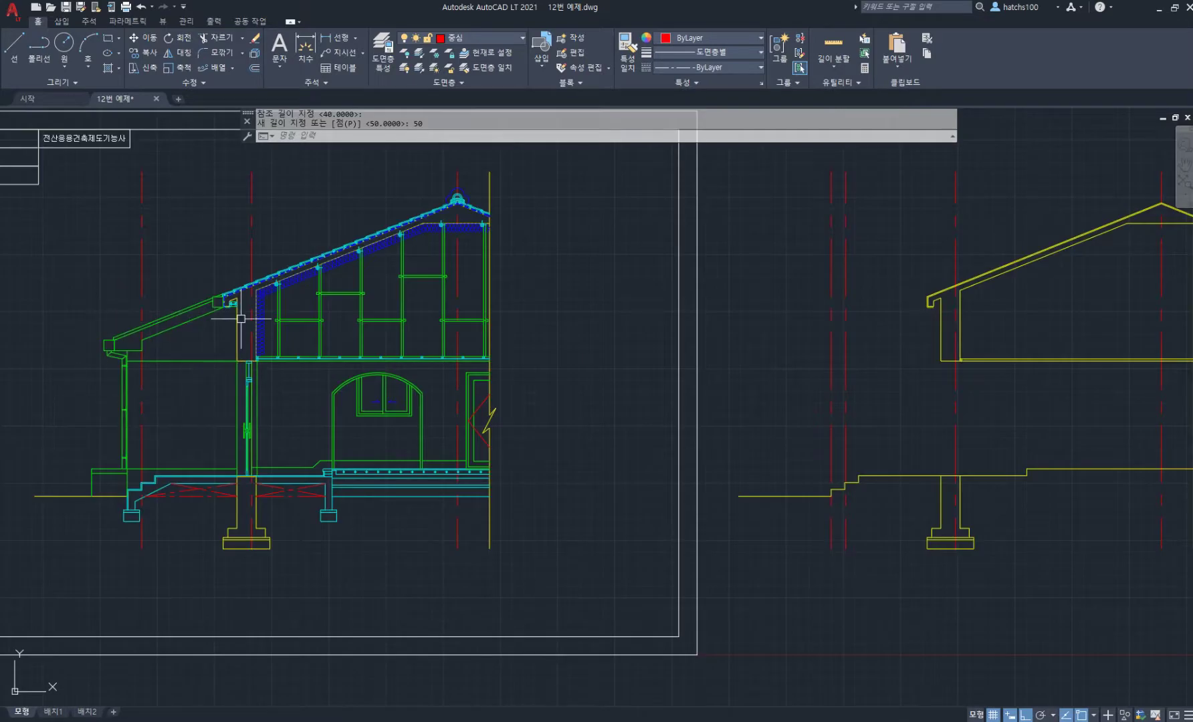
scroll(210, 420, down, 2)
middle_drag(474, 427, 330, 431)
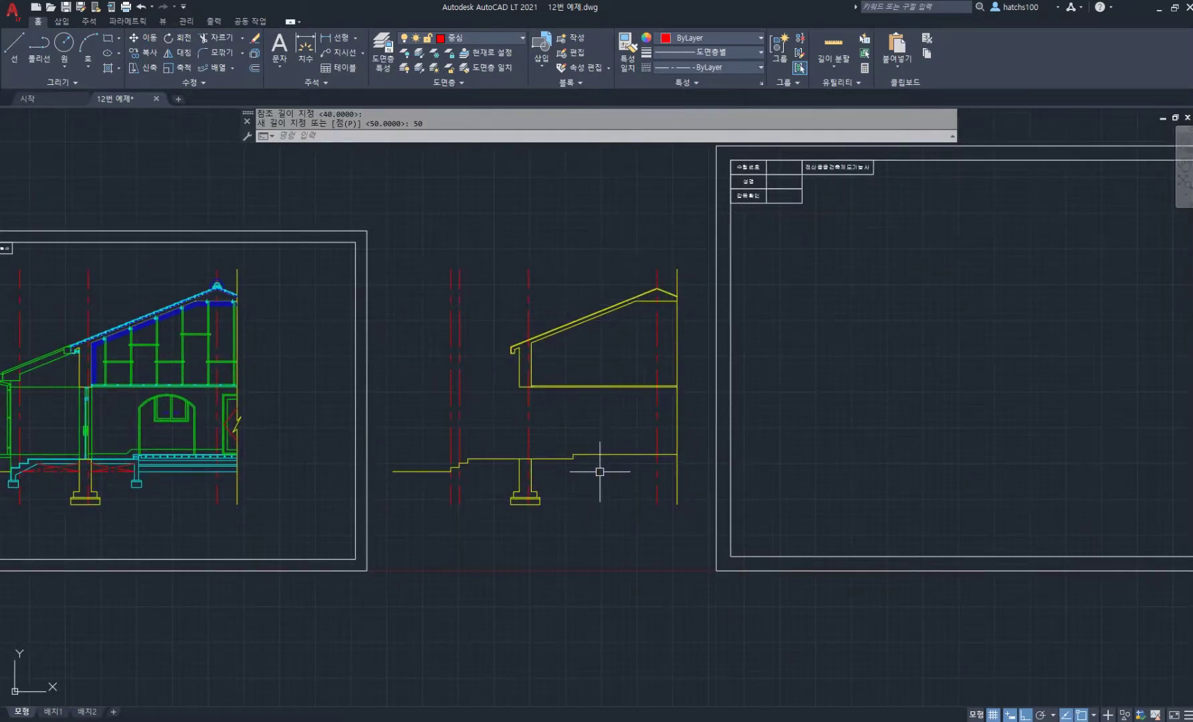
middle_drag(599, 474, 496, 482)
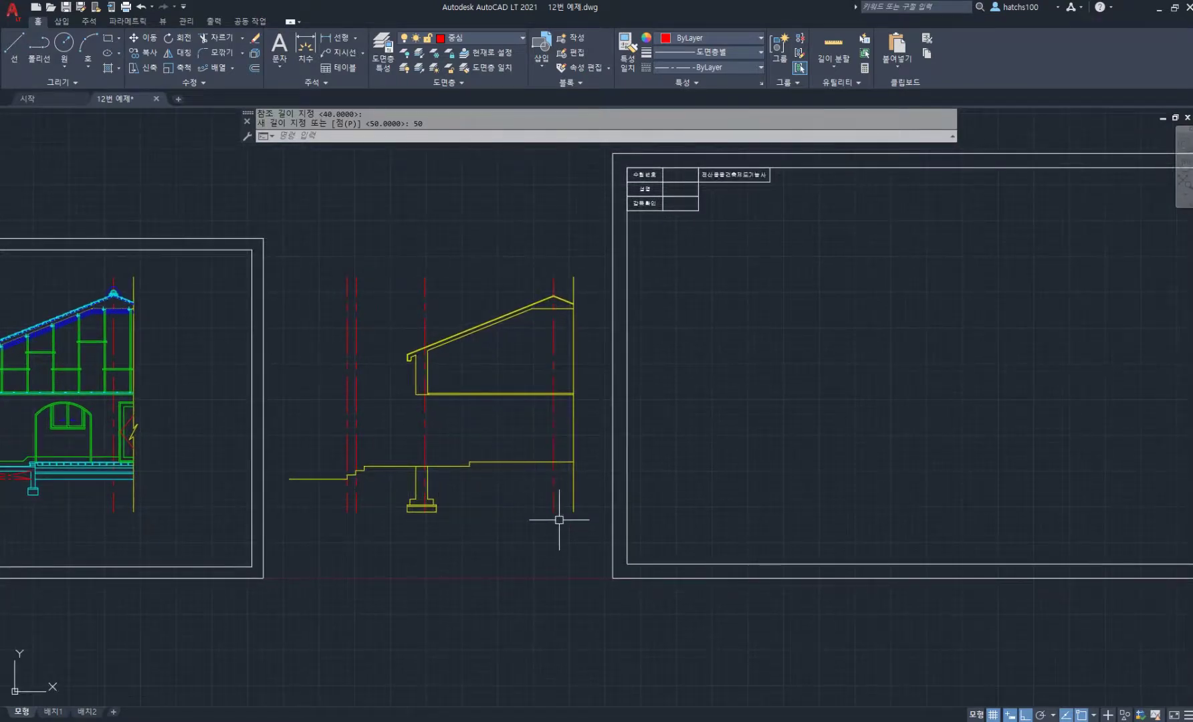
text(co)
key(Return)
click(590, 567)
click(363, 277)
key(Return)
click(378, 587)
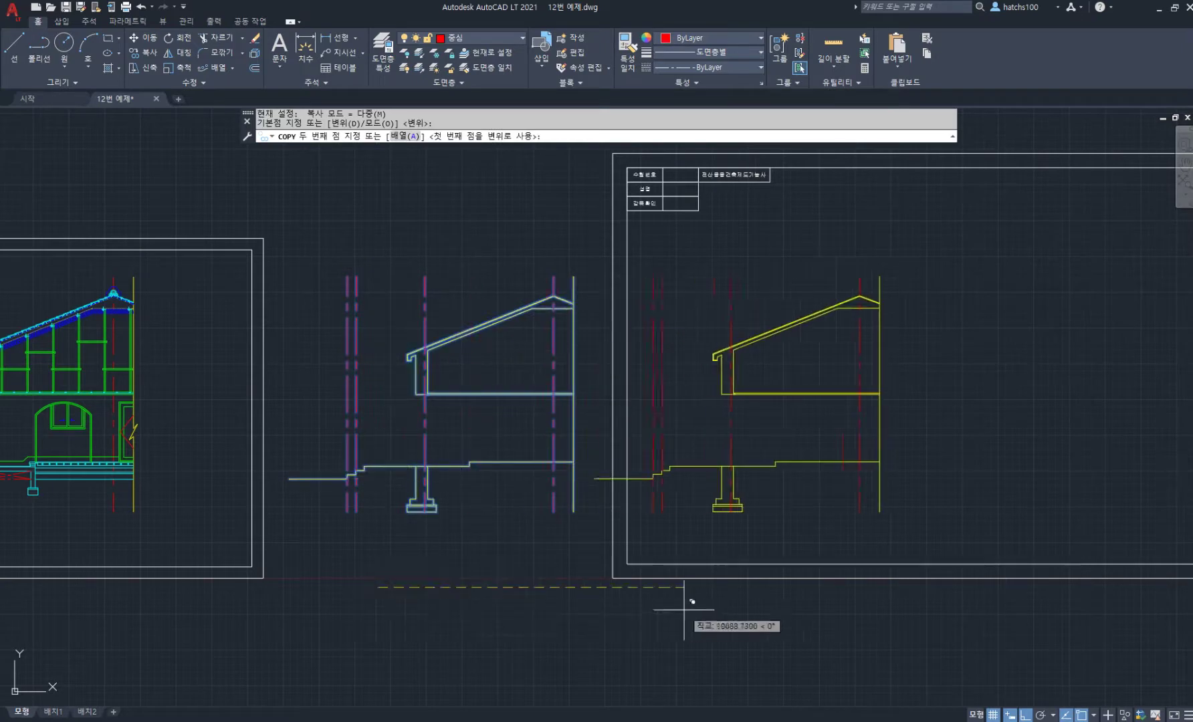
middle_drag(761, 625, 524, 621)
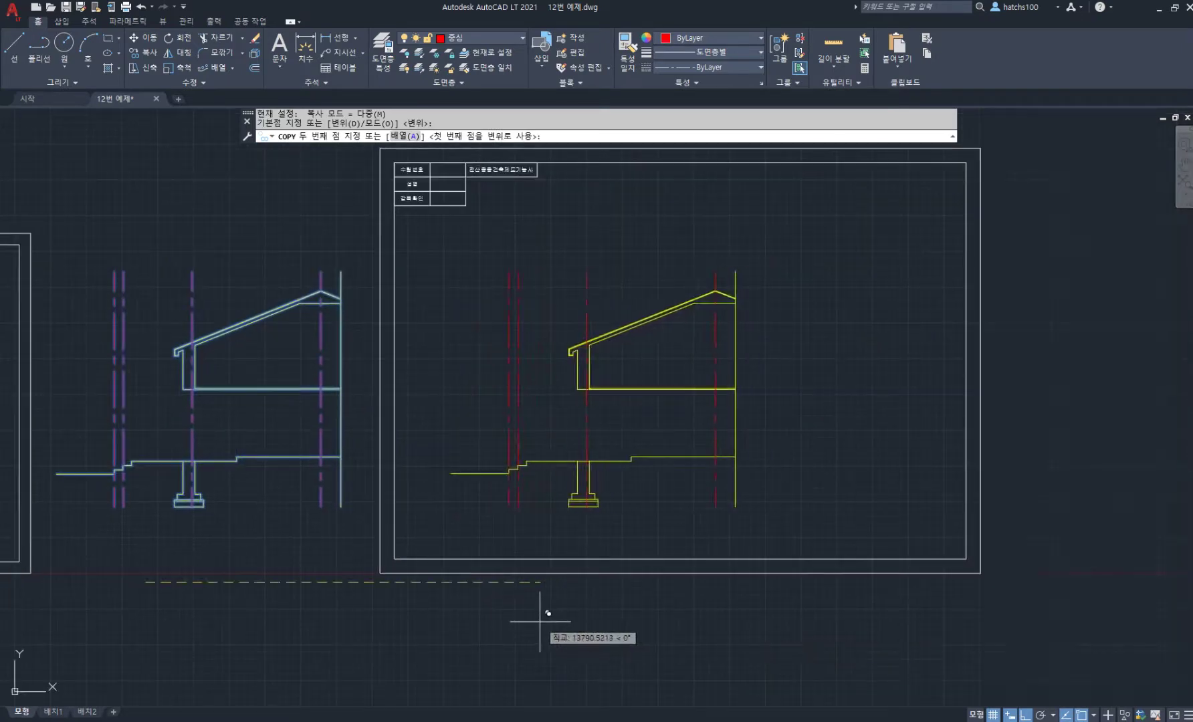
click(543, 620)
key(Return)
Erase the foundation, the floor and ceiling slab lines, and the vertical cut line from the copied section
scroll(592, 421, up, 3)
middle_drag(583, 399, 564, 417)
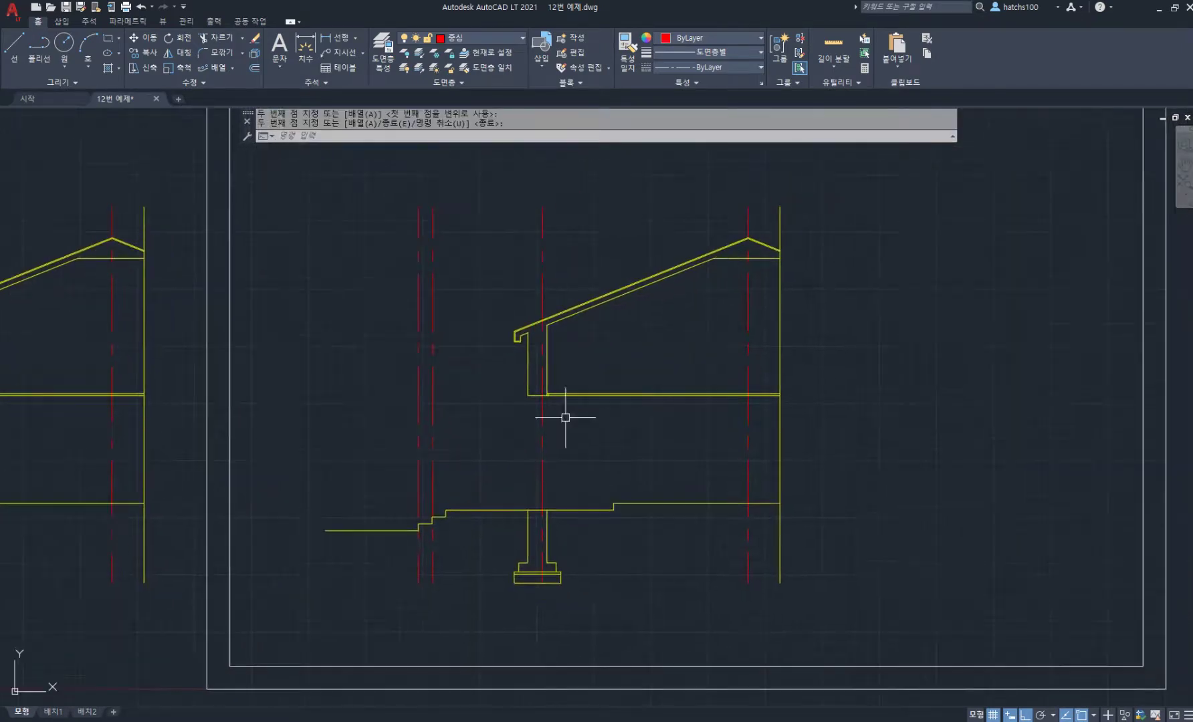
click(506, 454)
click(661, 587)
click(673, 552)
click(587, 366)
key(Delete)
click(860, 367)
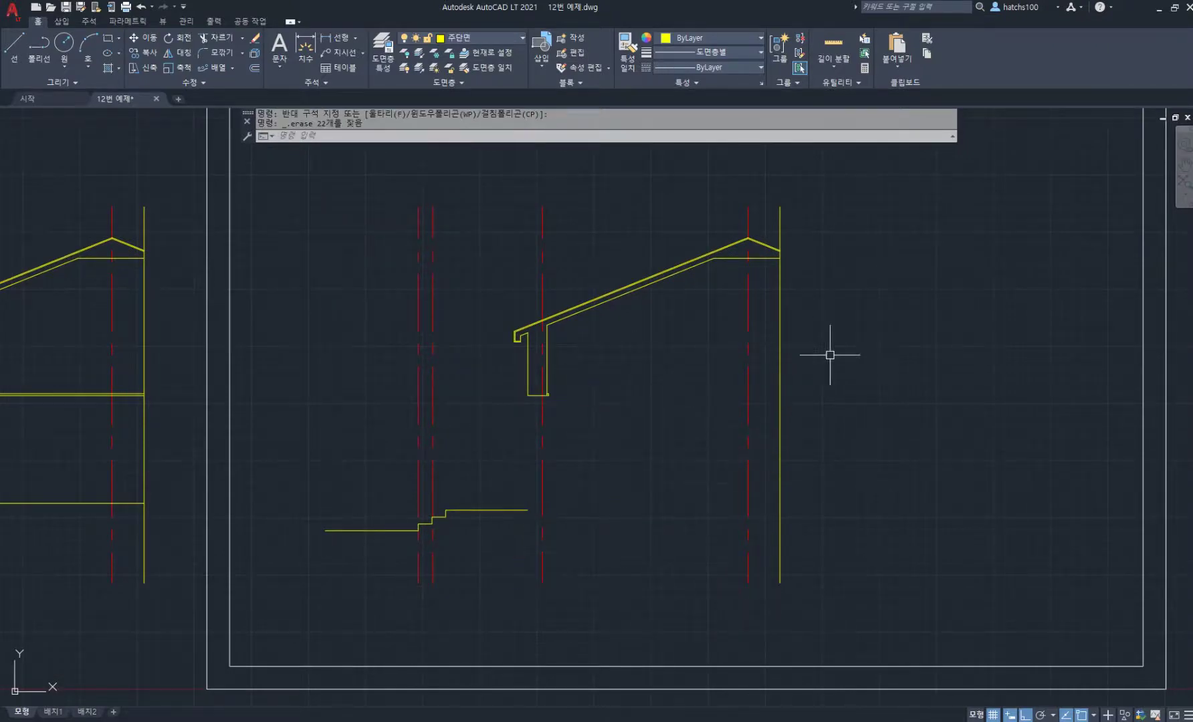
click(772, 317)
key(Delete)
Erase the wall's inner and bottom lines and the roof slab's underside lines from the copied section
scroll(543, 333, up, 4)
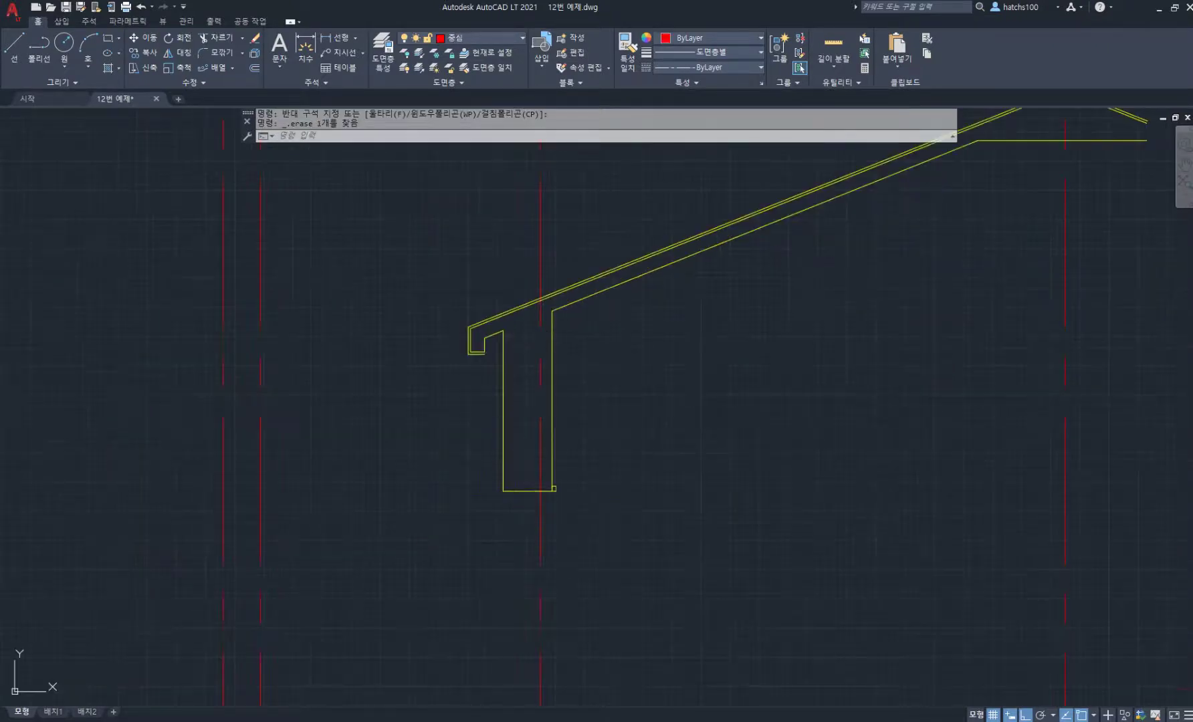
click(606, 524)
click(546, 307)
key(Delete)
middle_drag(1029, 171, 817, 330)
click(823, 299)
key(Delete)
Erase the inner roof and eave outline, keeping the outer roof line and the outer wall line
scroll(256, 505, up, 5)
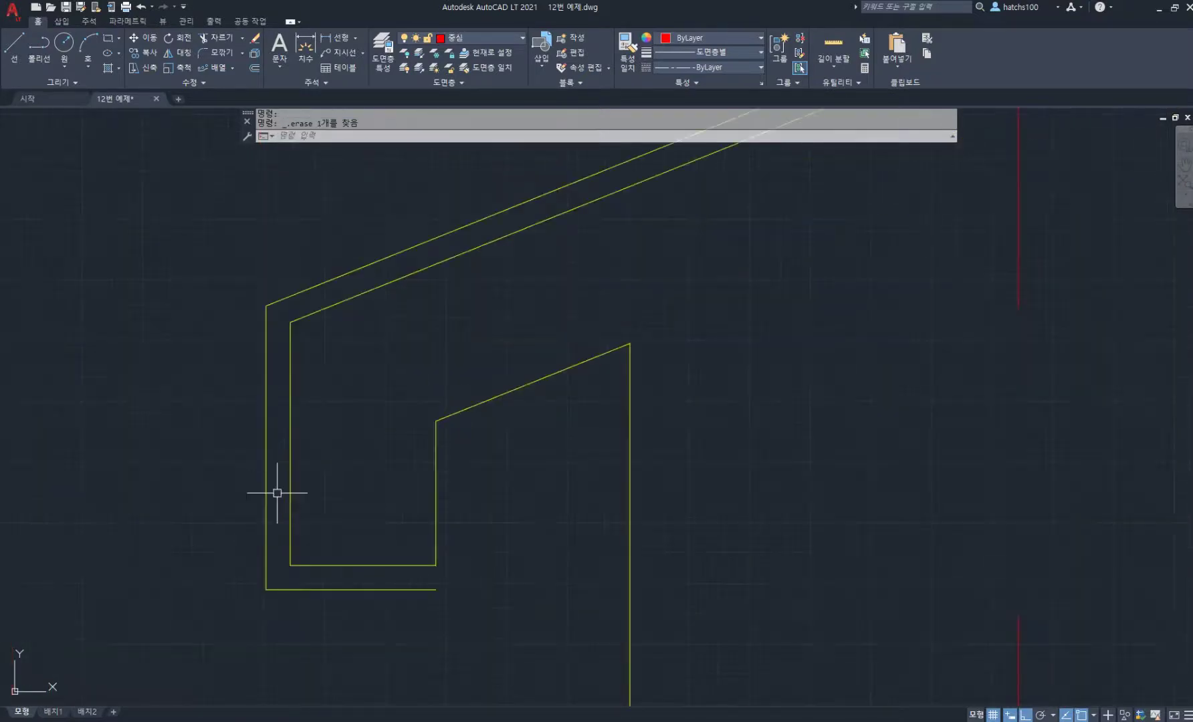
click(478, 565)
click(266, 302)
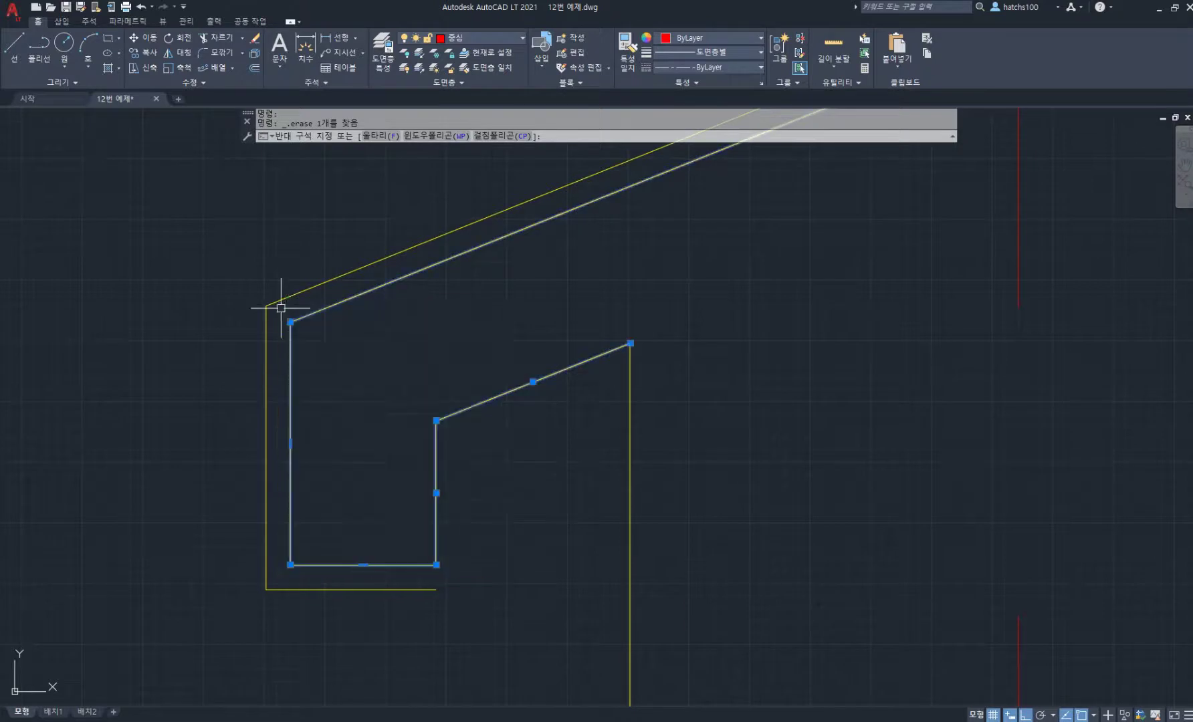
key(Delete)
Stretch the roof outline's end beyond the ridge back to the ridge point on the centerline
scroll(506, 380, down, 8)
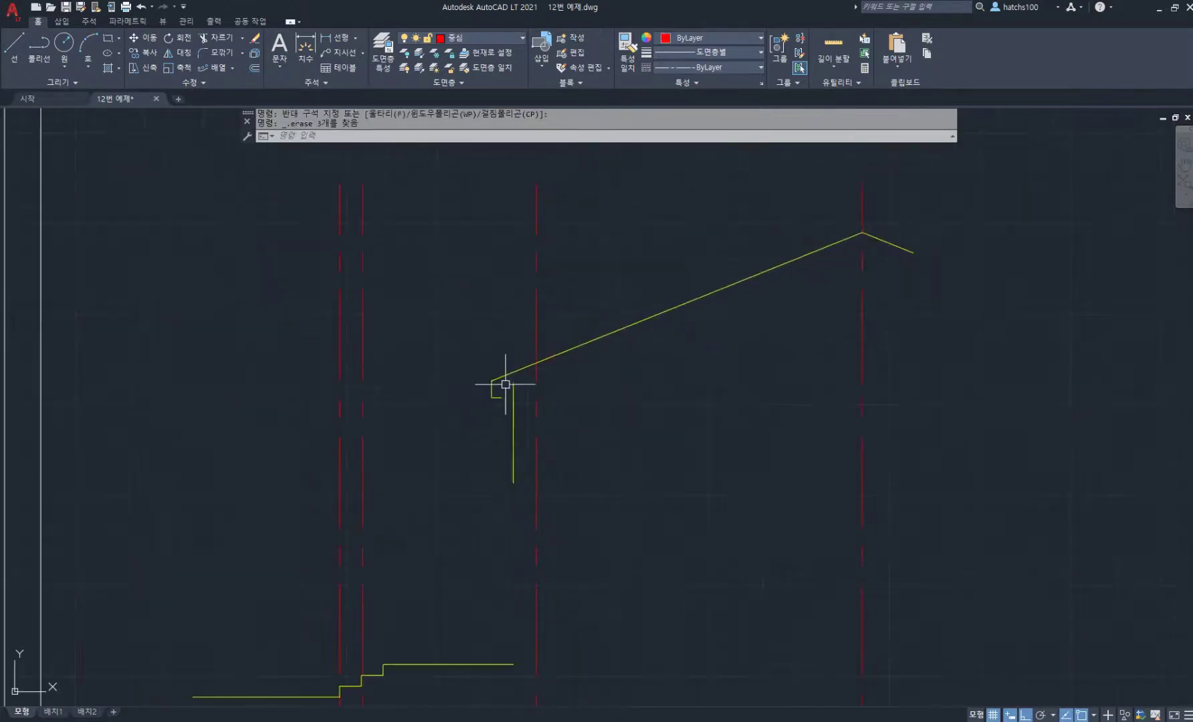
middle_drag(880, 250, 812, 274)
scroll(817, 280, up, 2)
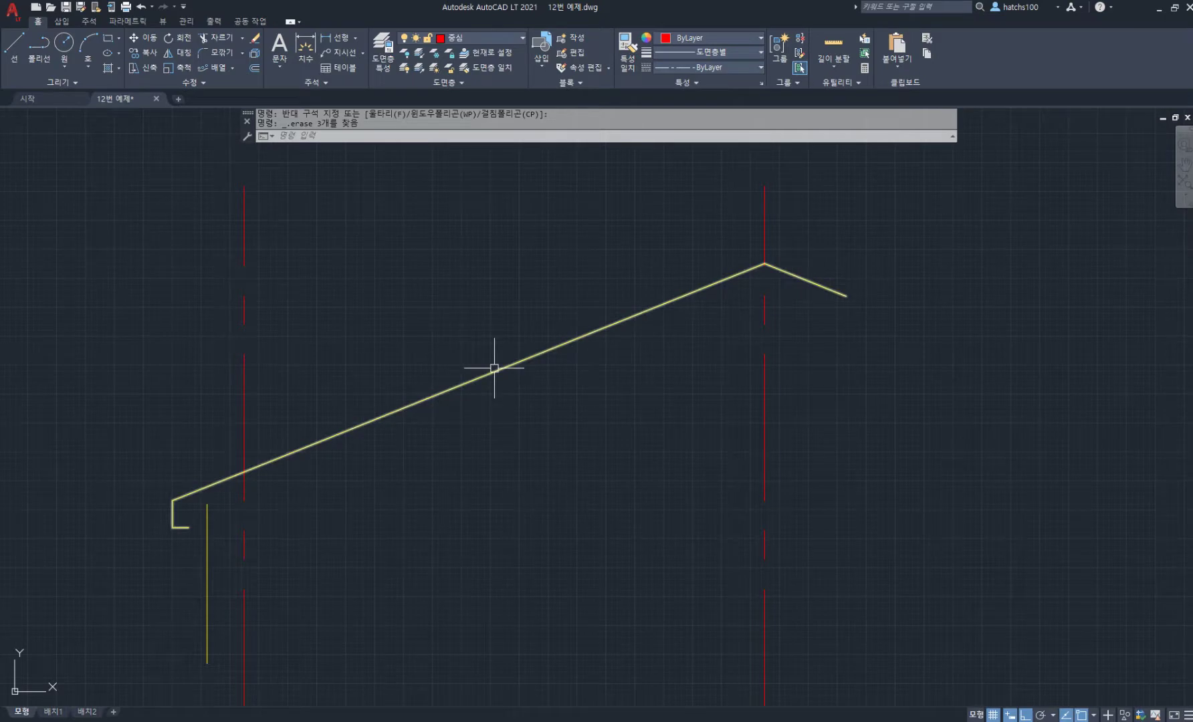
click(807, 282)
click(846, 295)
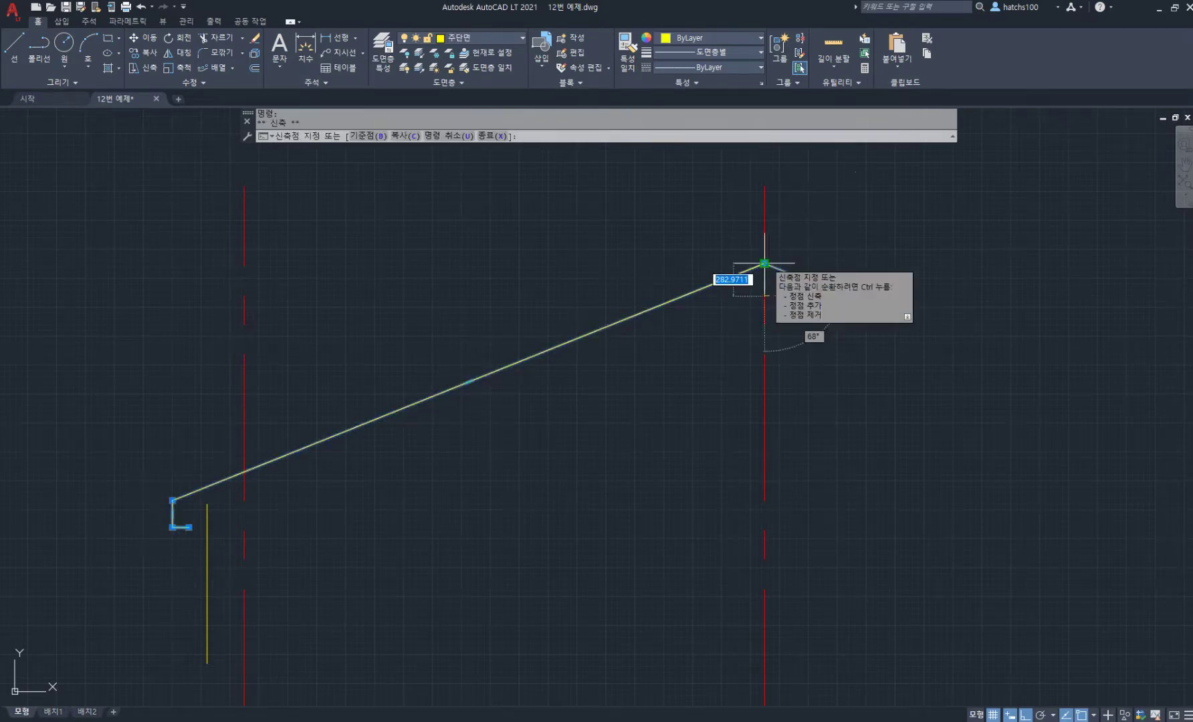
click(764, 264)
key(Escape)
key(Escape)
key(Escape)
Move the remaining roof, wall and step outlines to the 입면도 layer and make that layer current
scroll(707, 317, down, 5)
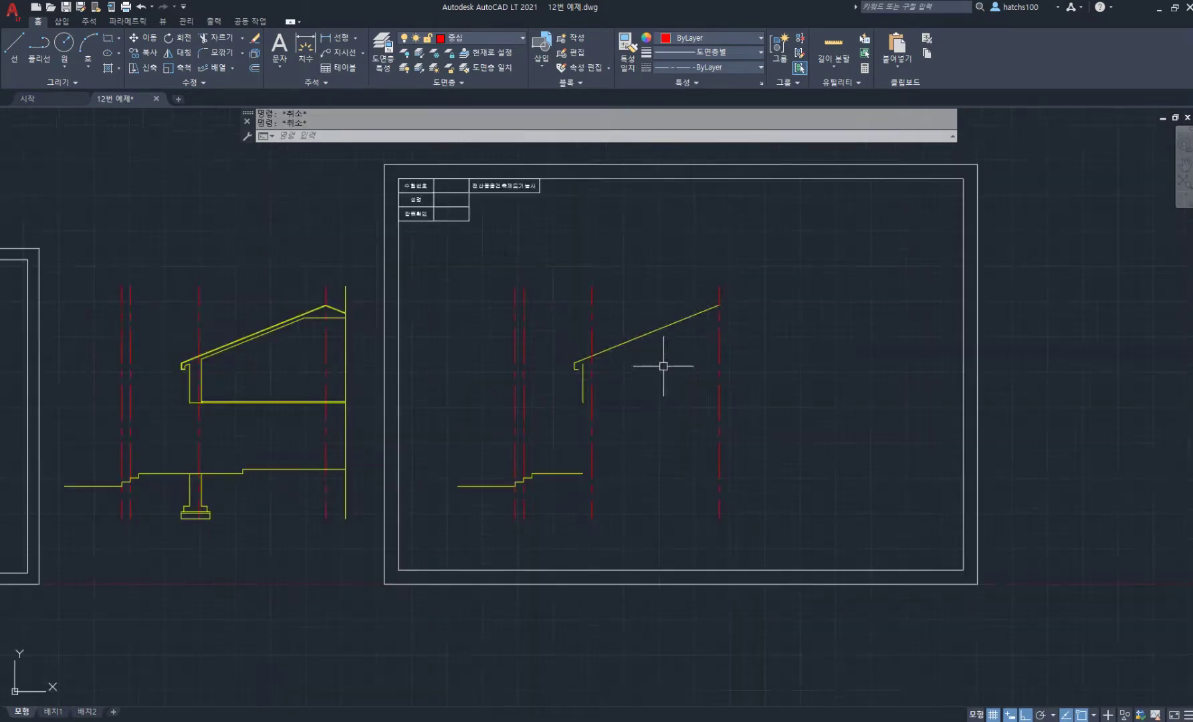
scroll(641, 349, up, 2)
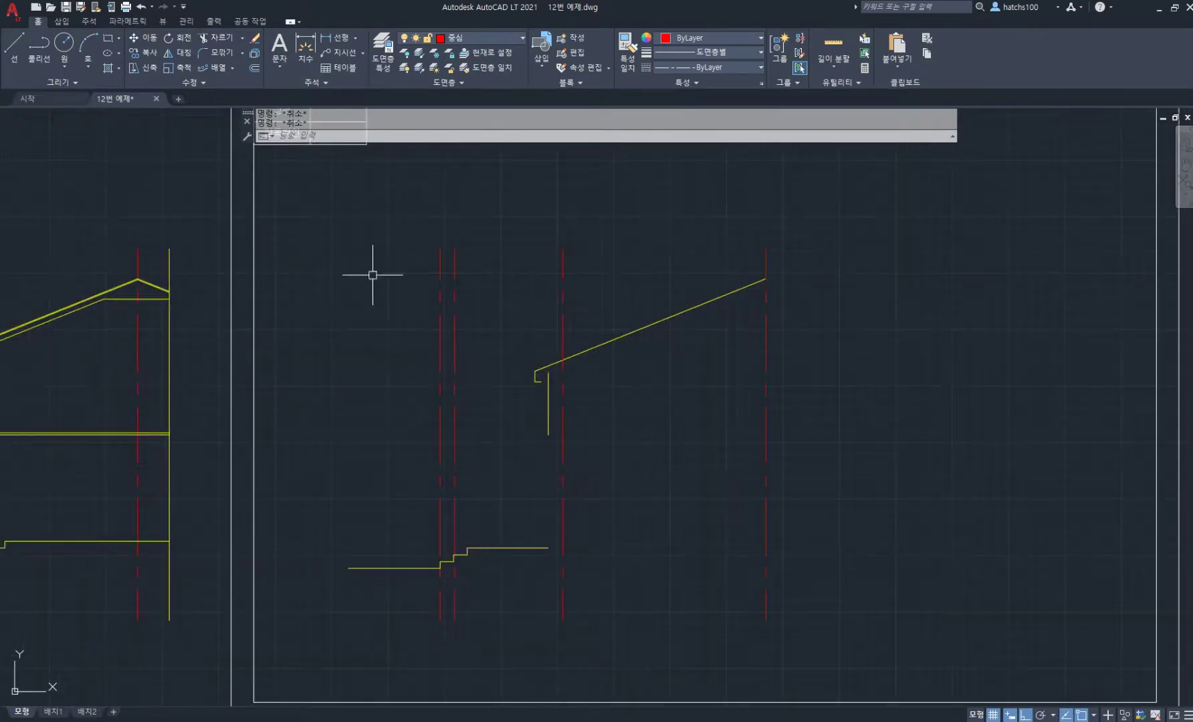
click(330, 265)
click(819, 575)
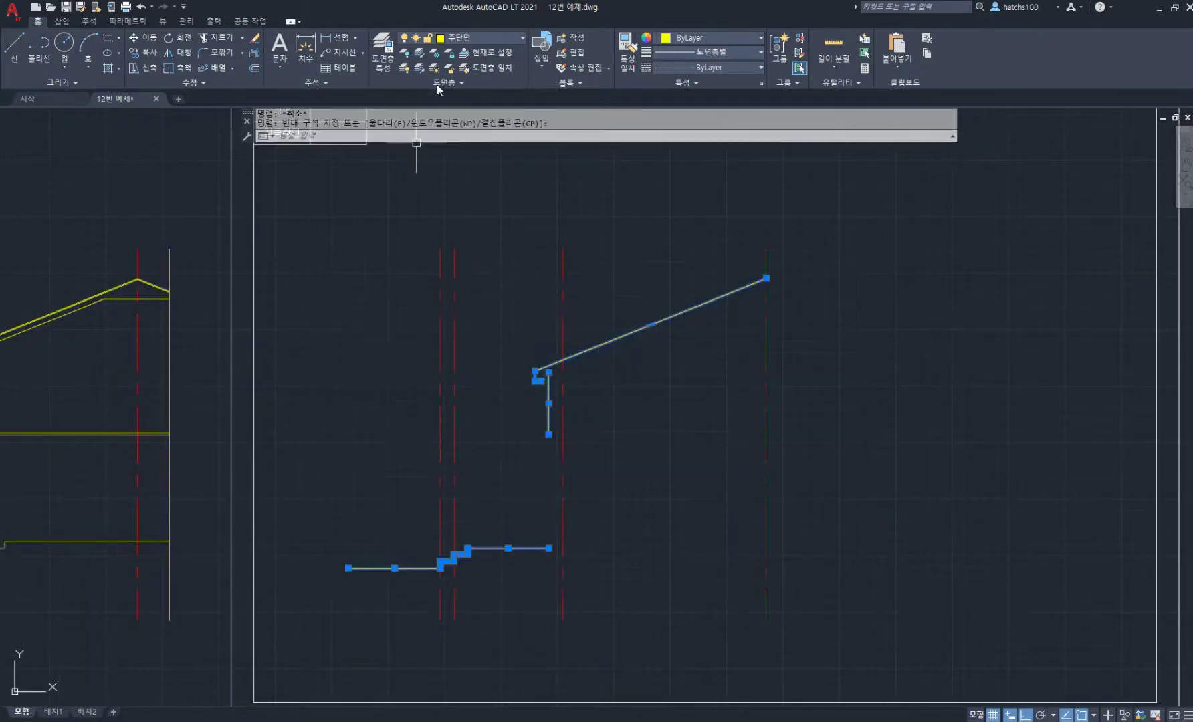
click(496, 43)
click(476, 96)
key(Escape)
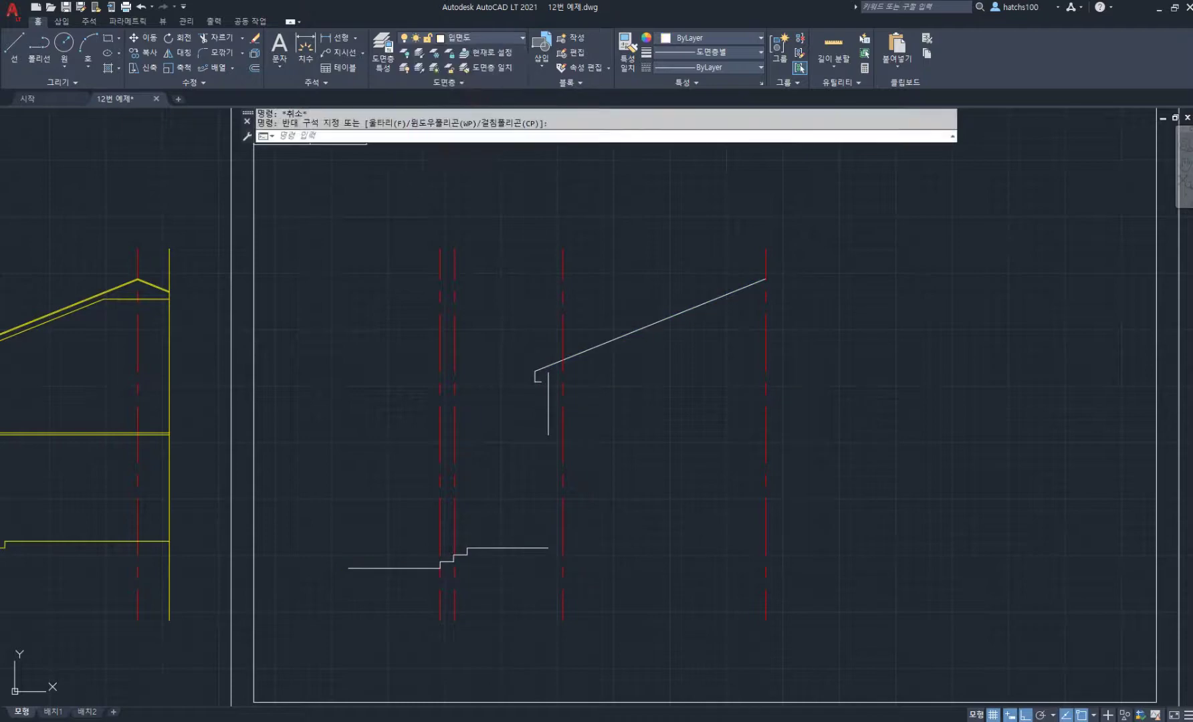
key(Escape)
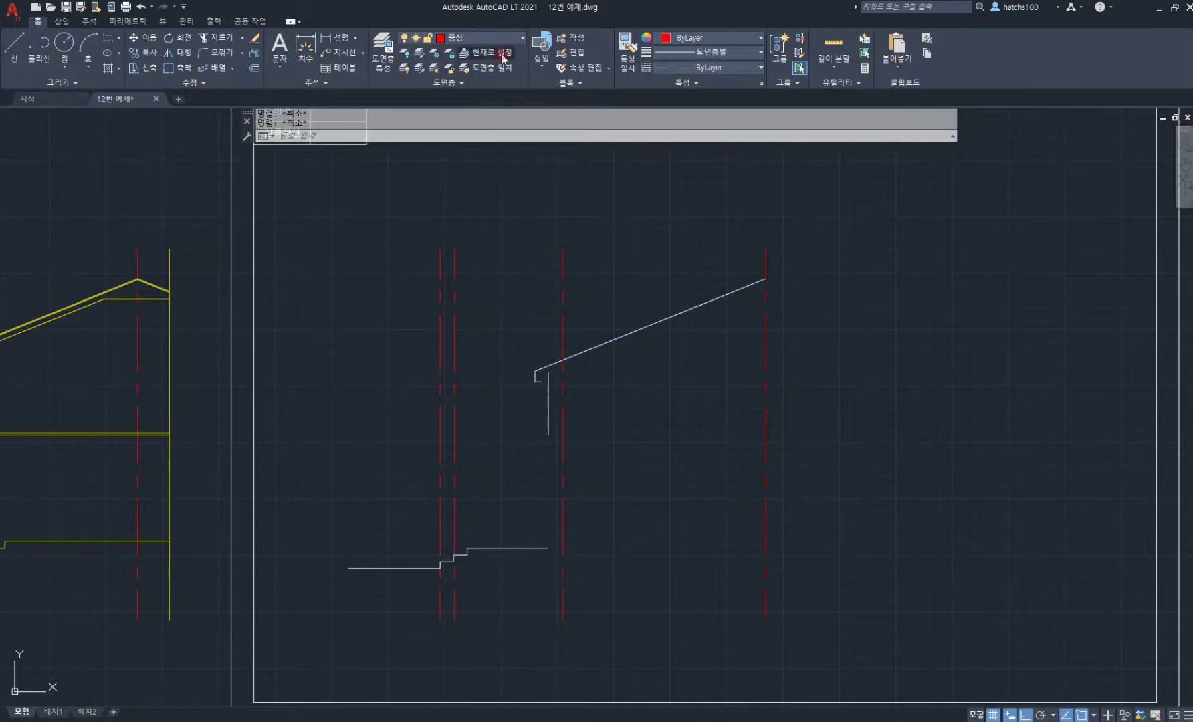
click(500, 54)
click(668, 317)
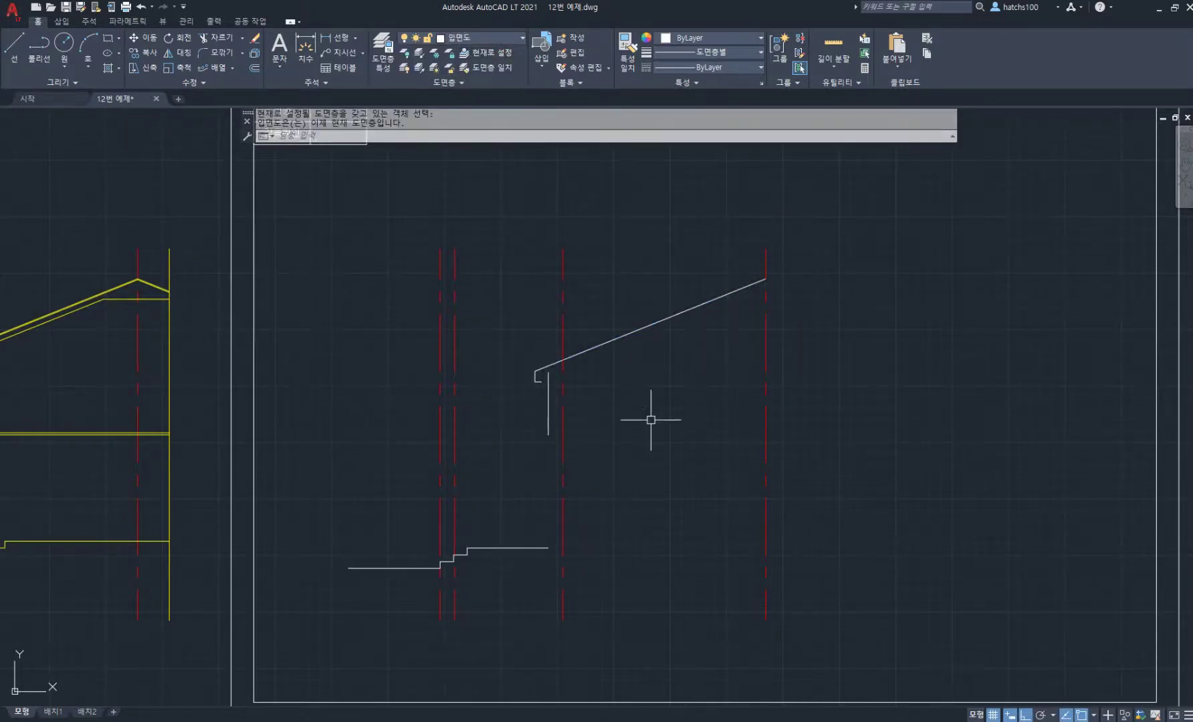
Erase the leftmost of the two closely spaced centerlines at the entrance steps
middle_drag(641, 428, 699, 375)
scroll(531, 452, up, 2)
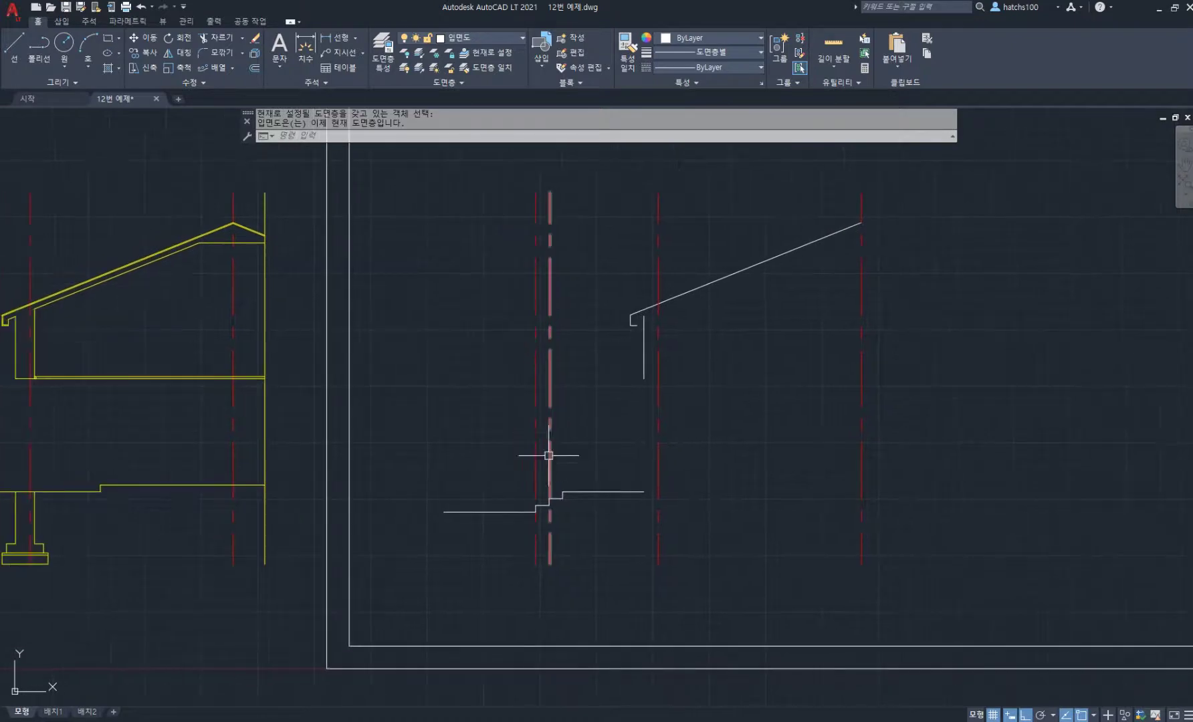
click(534, 451)
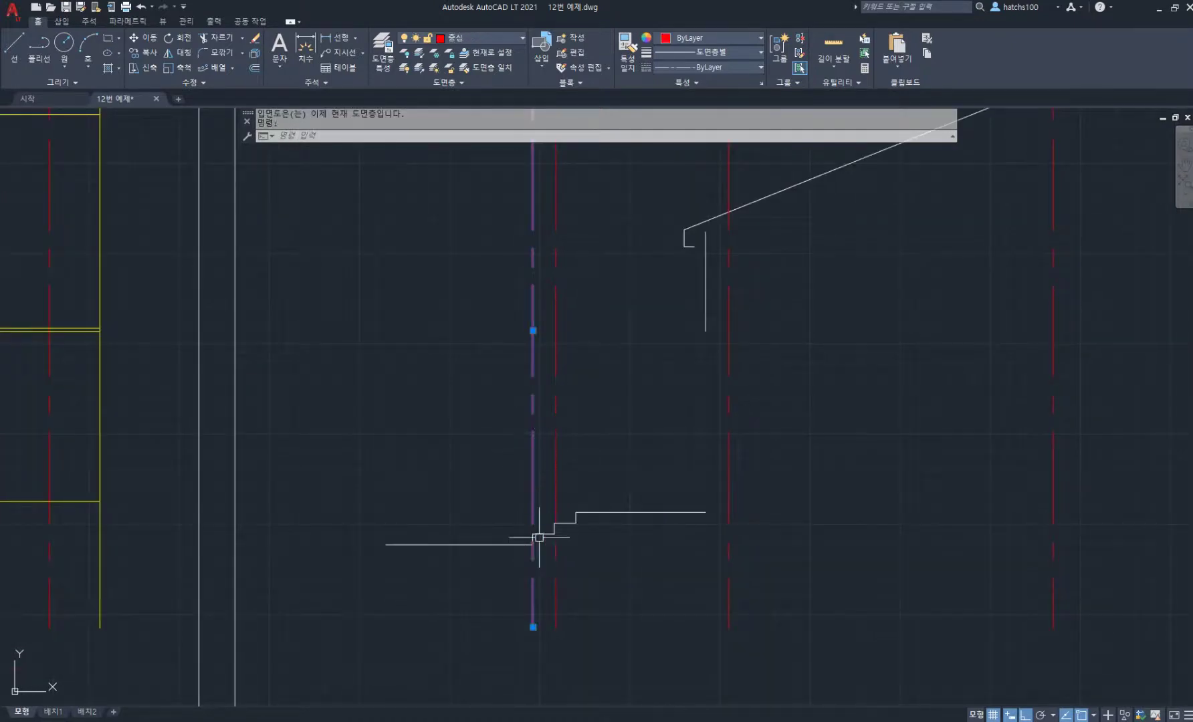
key(Delete)
scroll(493, 393, down, 2)
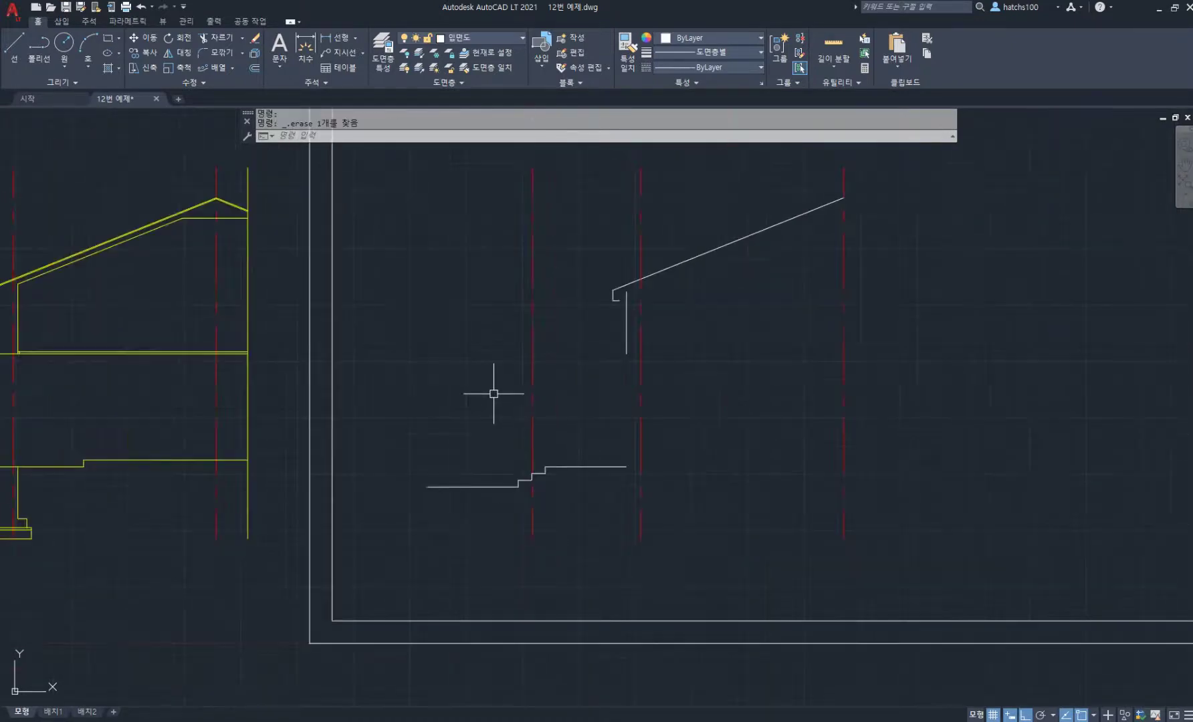
Copy the green lower roof, gutter, downpipe, wall and base linework from the section to the elevation sheet, aligning the left centerlines' lower ends
scroll(478, 379, down, 5)
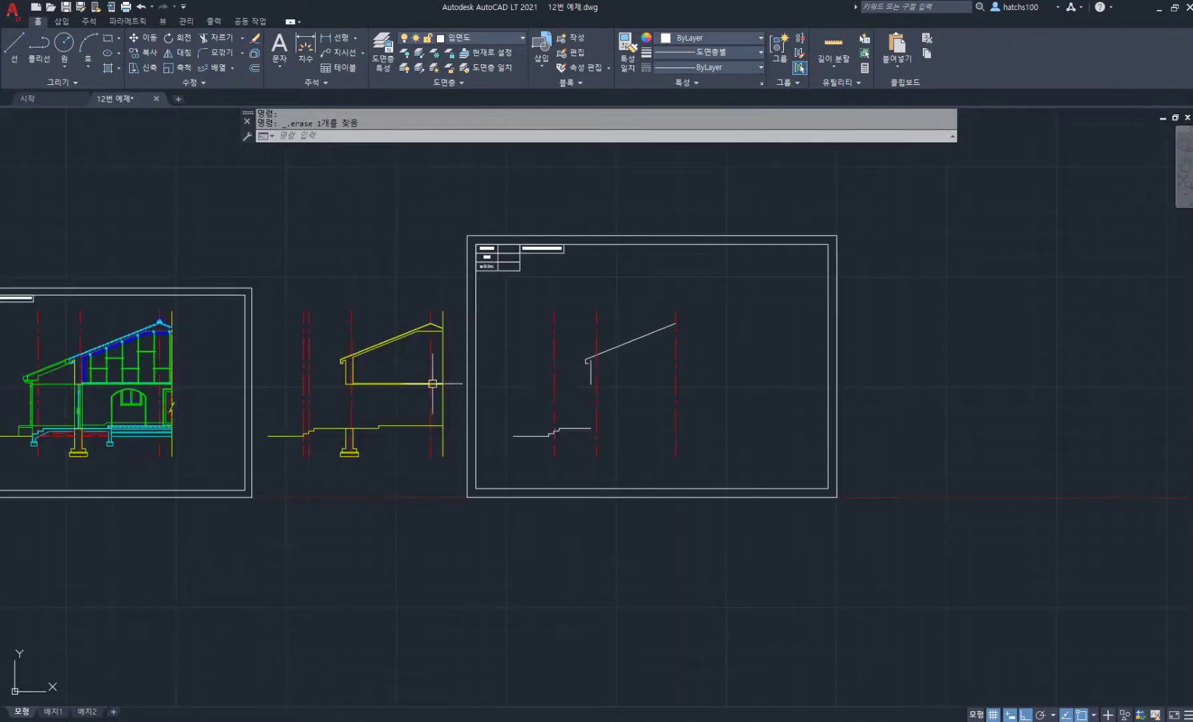
middle_drag(435, 382, 619, 405)
scroll(145, 399, up, 4)
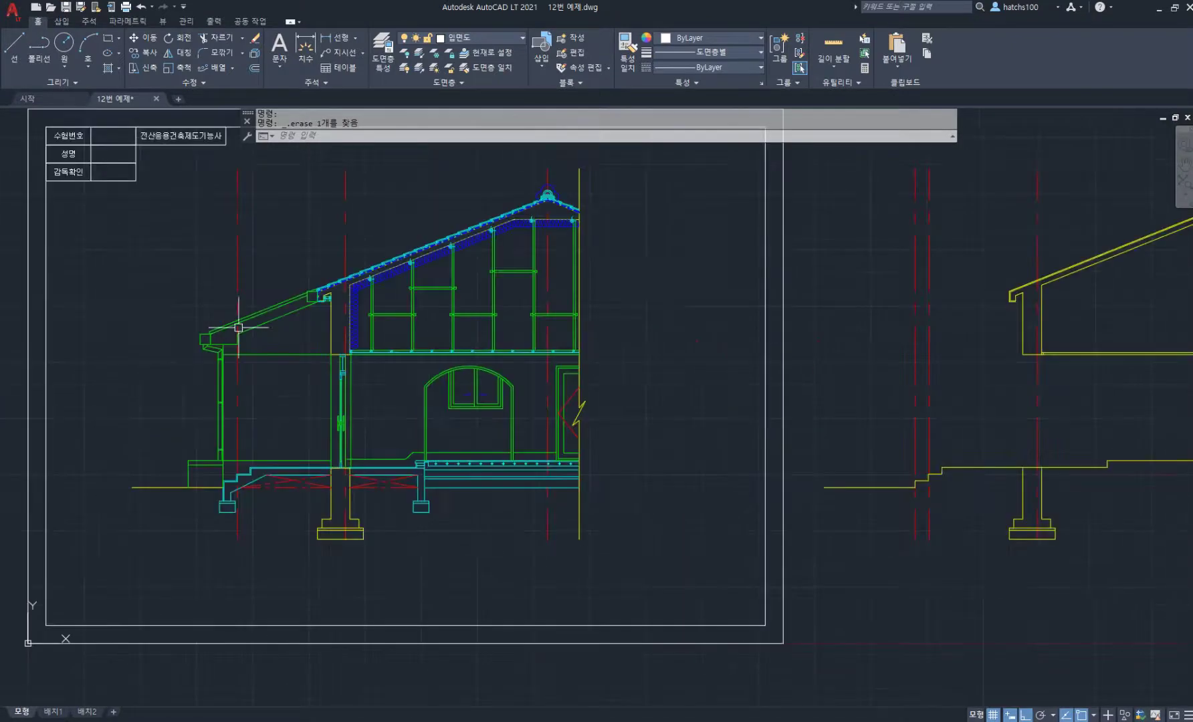
scroll(187, 424, up, 4)
scroll(208, 434, down, 2)
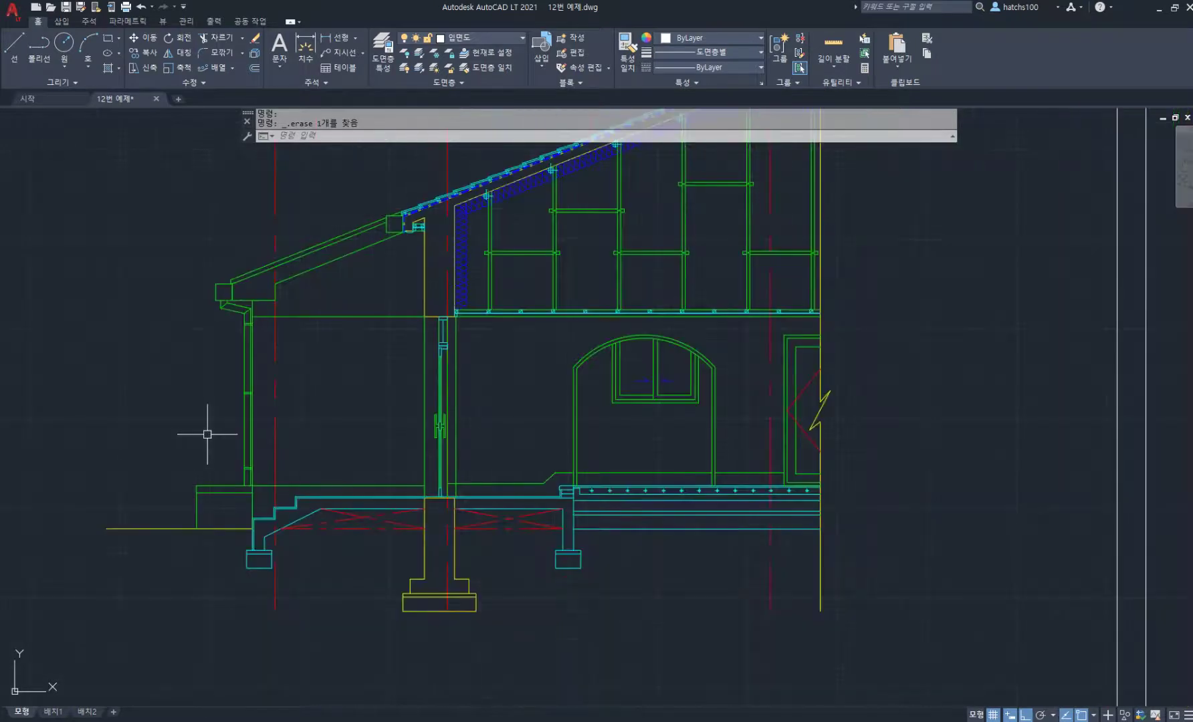
middle_drag(208, 434, 253, 460)
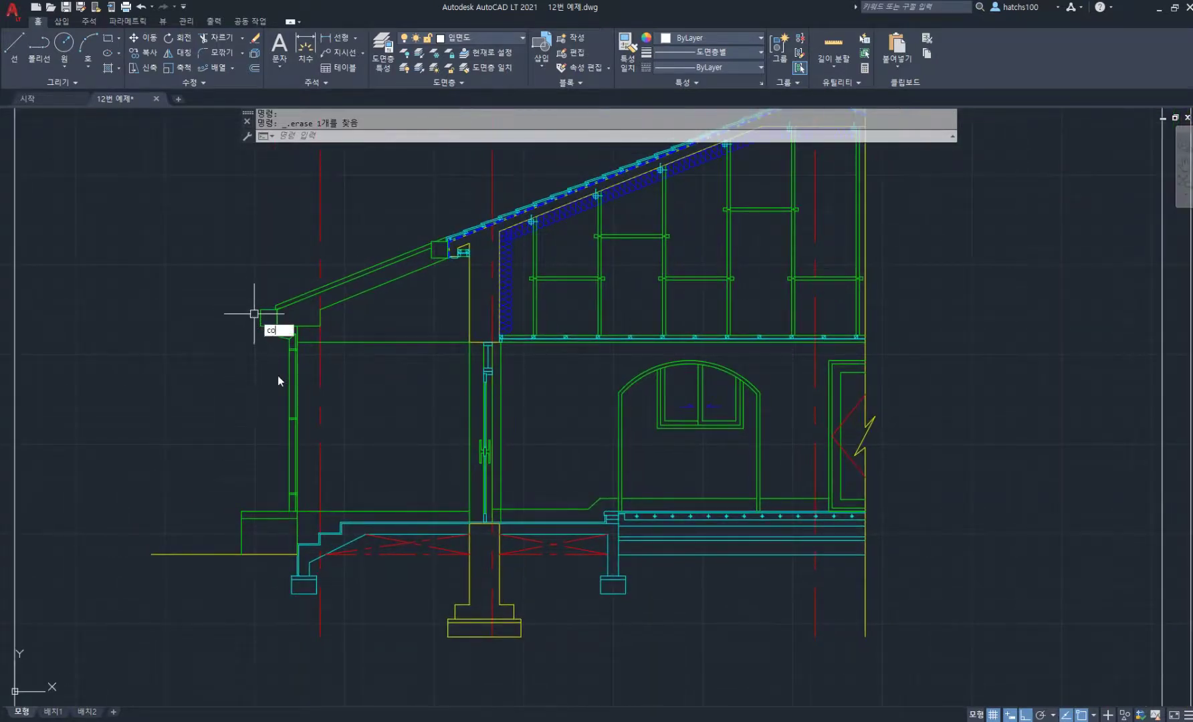
key(Return)
click(311, 527)
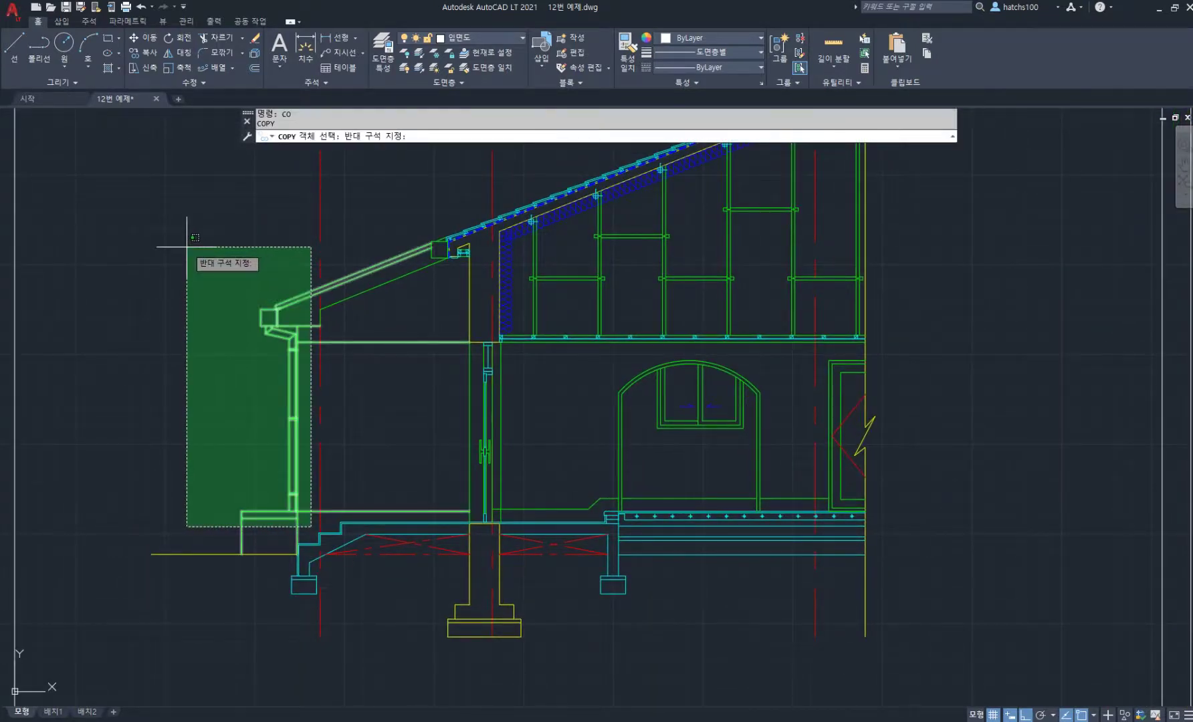
click(187, 247)
click(348, 299)
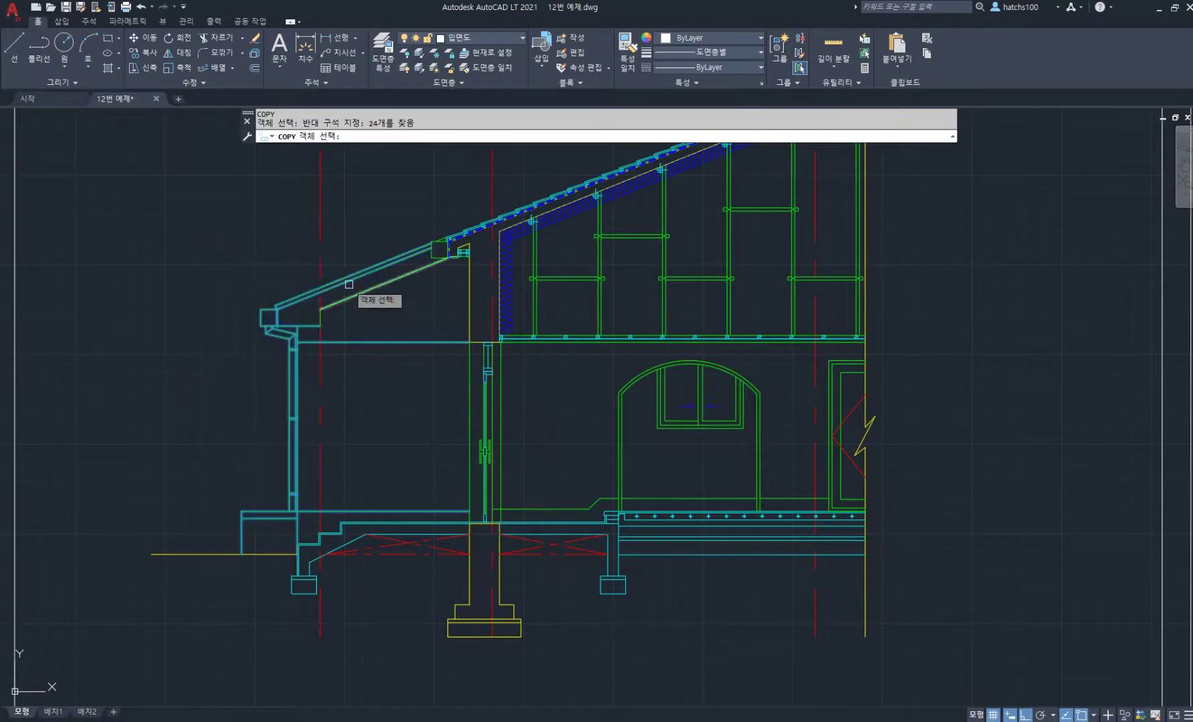
scroll(334, 281, up, 2)
click(439, 334)
click(393, 220)
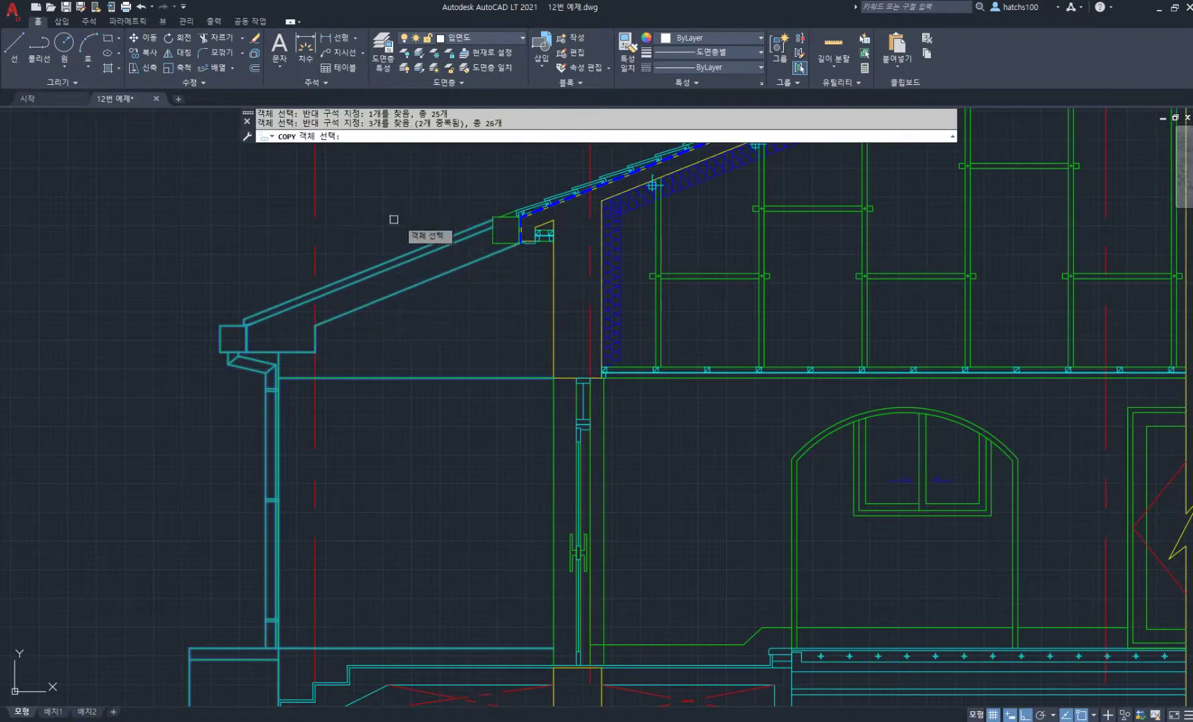
scroll(543, 223, up, 3)
click(442, 253)
click(388, 285)
click(476, 205)
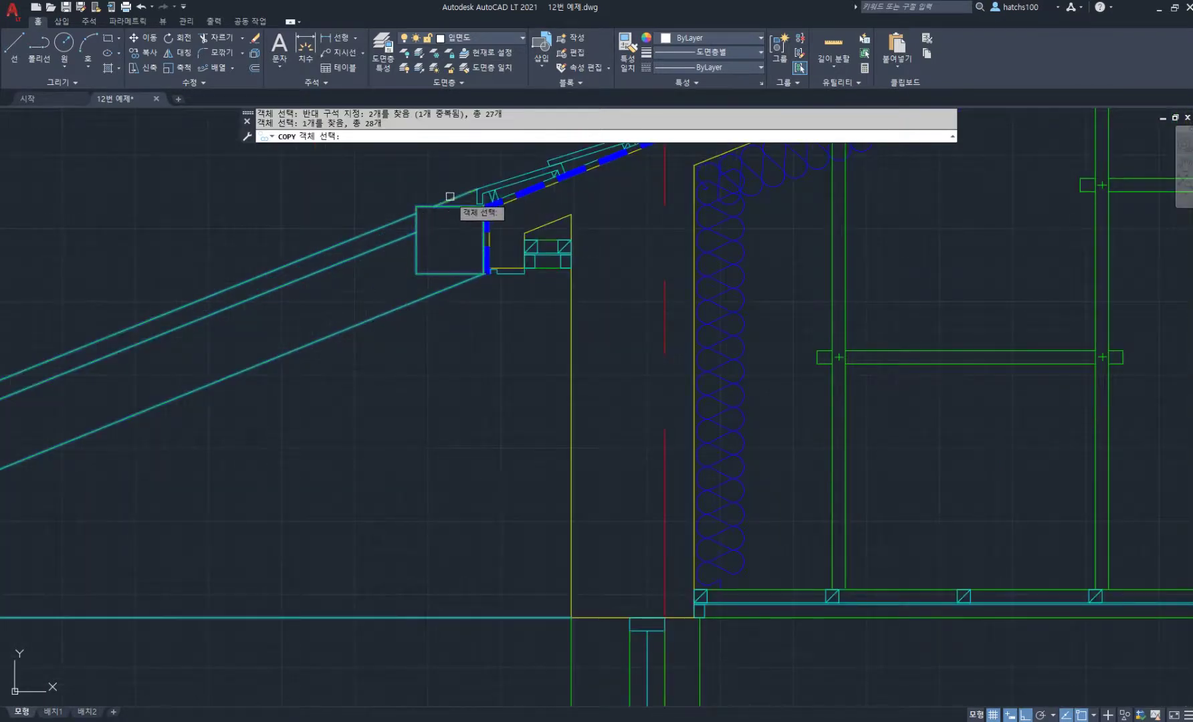
scroll(478, 207, down, 3)
key(Return)
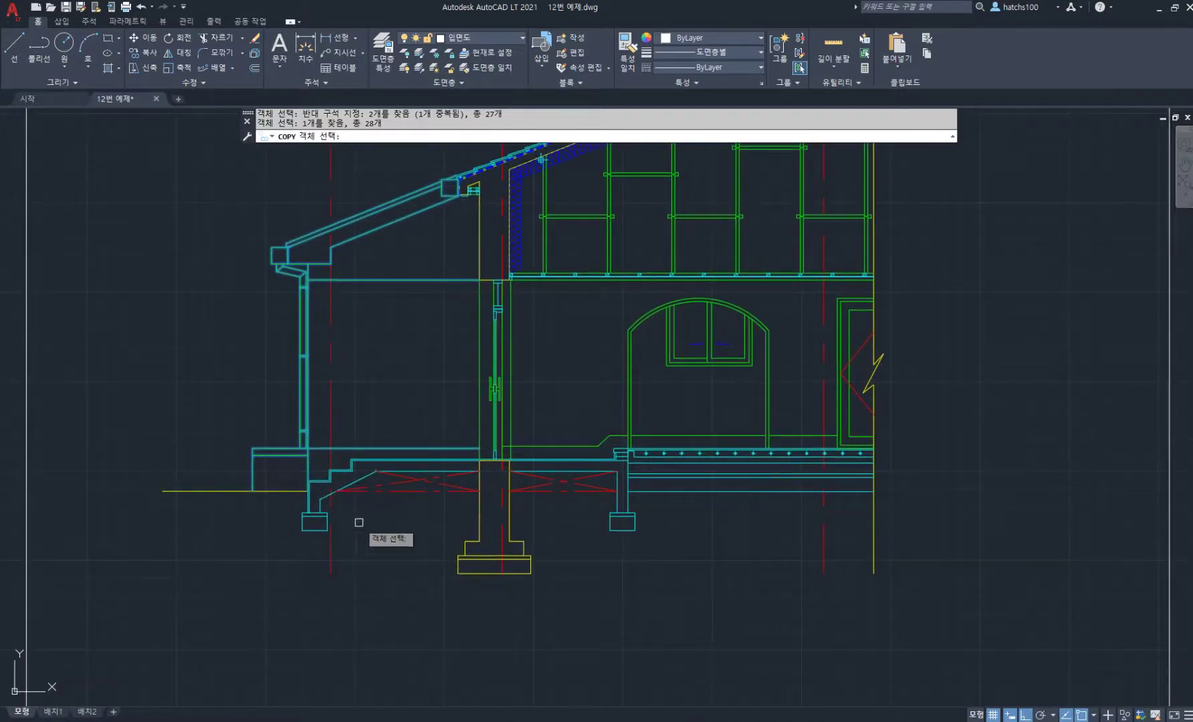
click(330, 566)
scroll(382, 552, down, 2)
scroll(381, 551, down, 4)
middle_drag(439, 546, 112, 431)
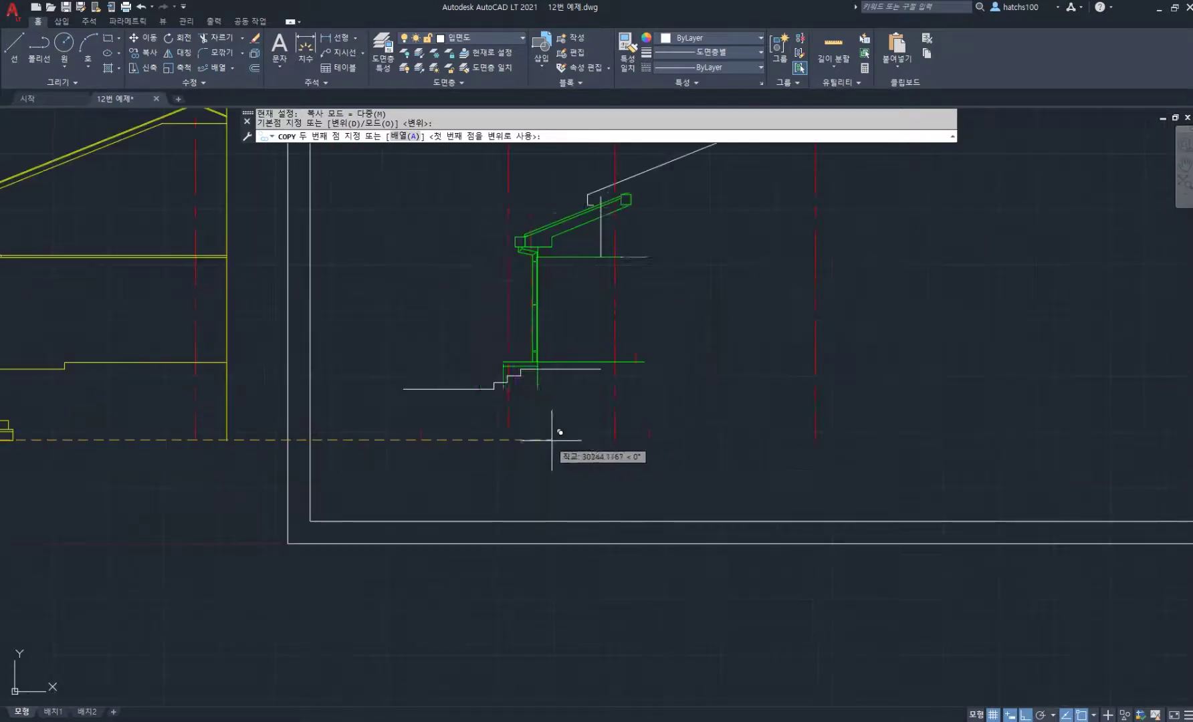
scroll(557, 440, up, 4)
click(508, 439)
key(Return)
Match the properties of the copied lower roof, downpipe, wall and base linework to those of the white roof line
scroll(546, 231, up, 3)
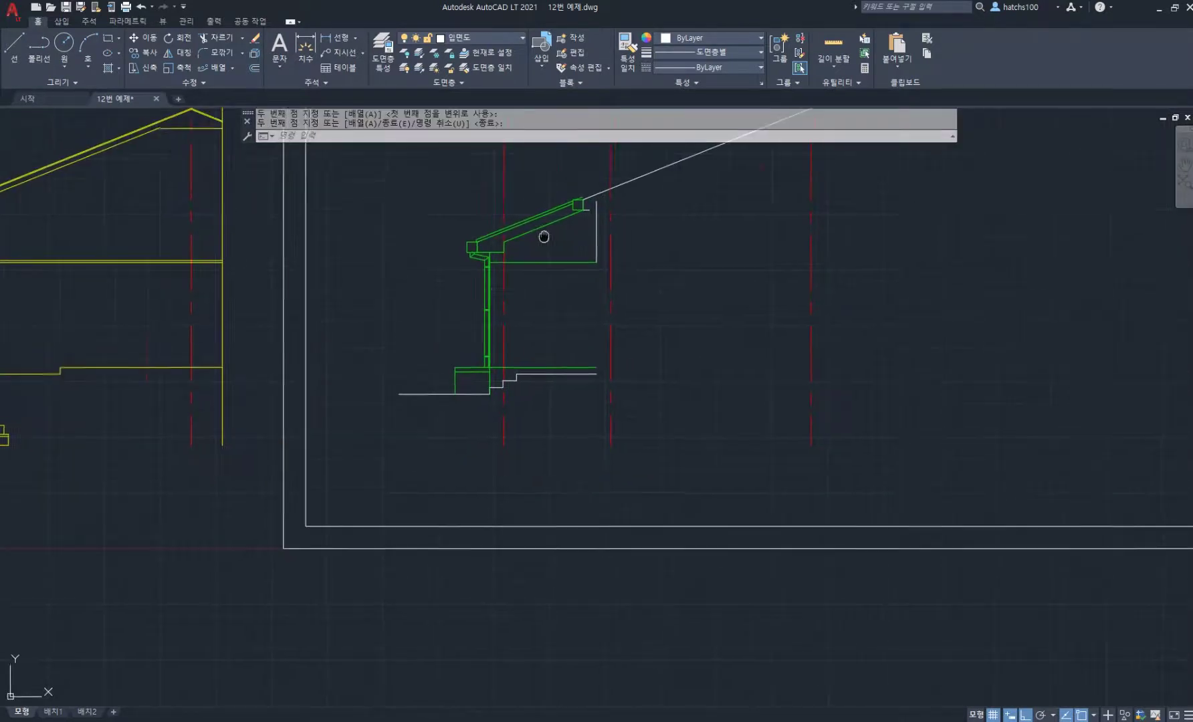
scroll(465, 325, up, 2)
scroll(461, 325, down, 2)
middle_drag(458, 320, 411, 343)
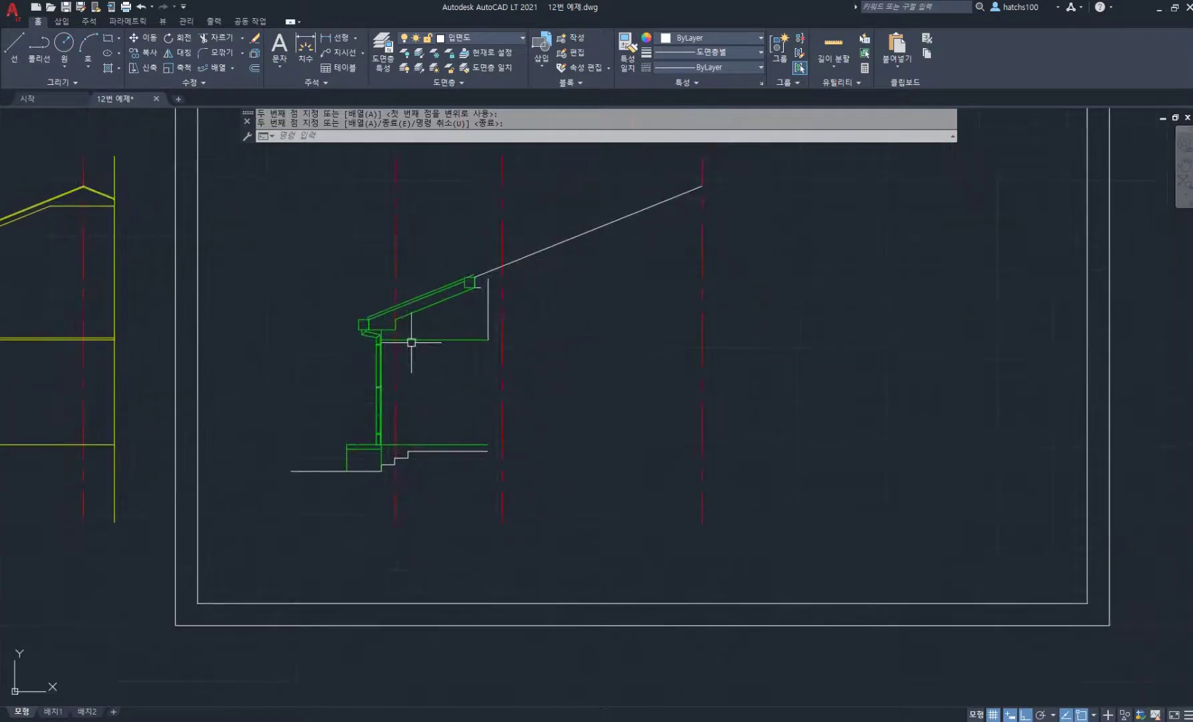
click(631, 68)
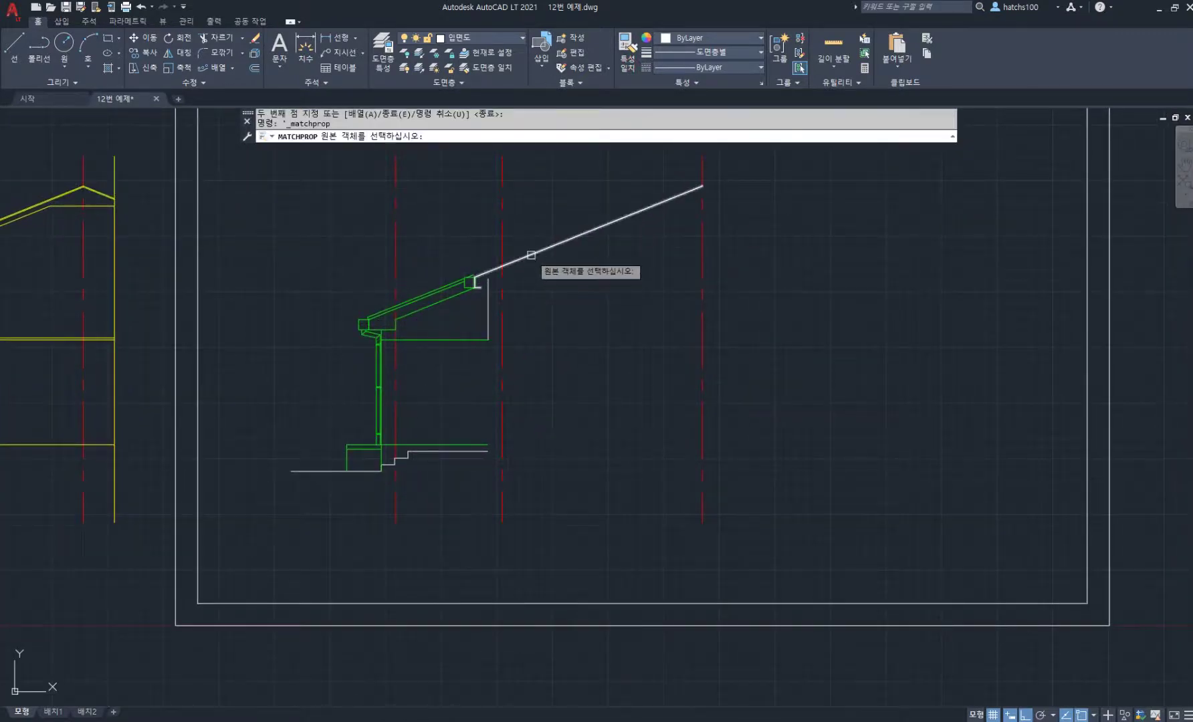
click(482, 271)
click(301, 248)
click(507, 467)
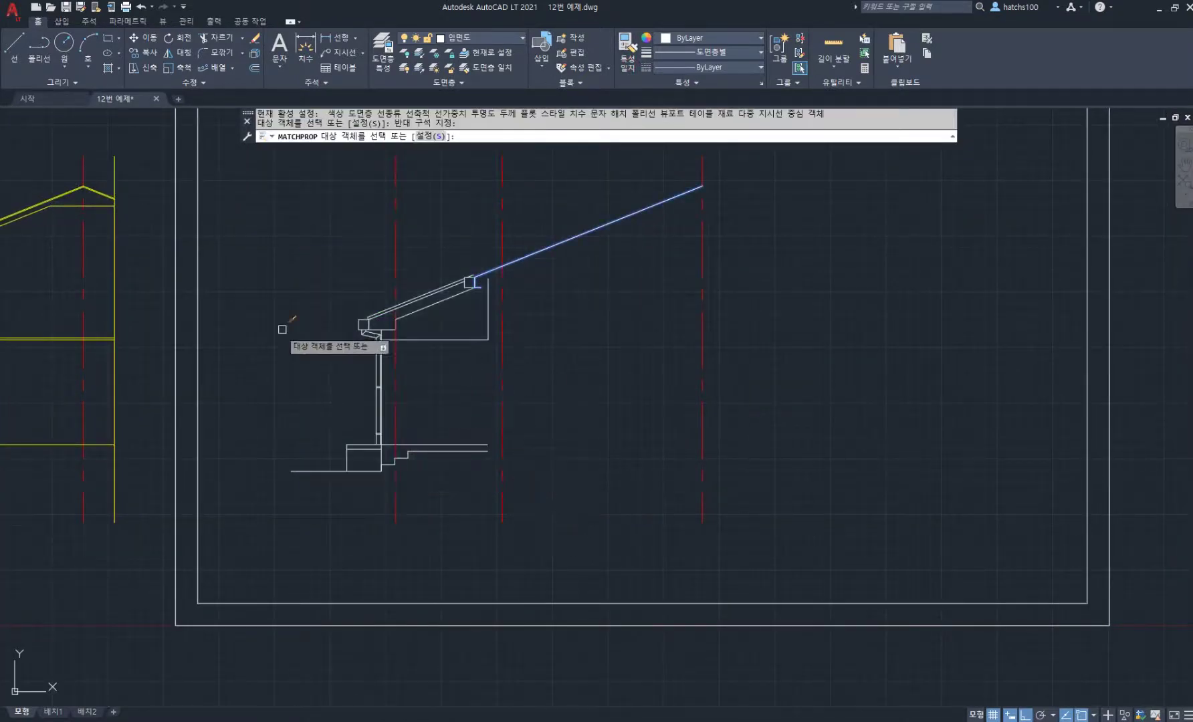
key(Return)
Stretch the ground line's inner end horizontally by about 13434 mm, past the ridge centerline
click(331, 472)
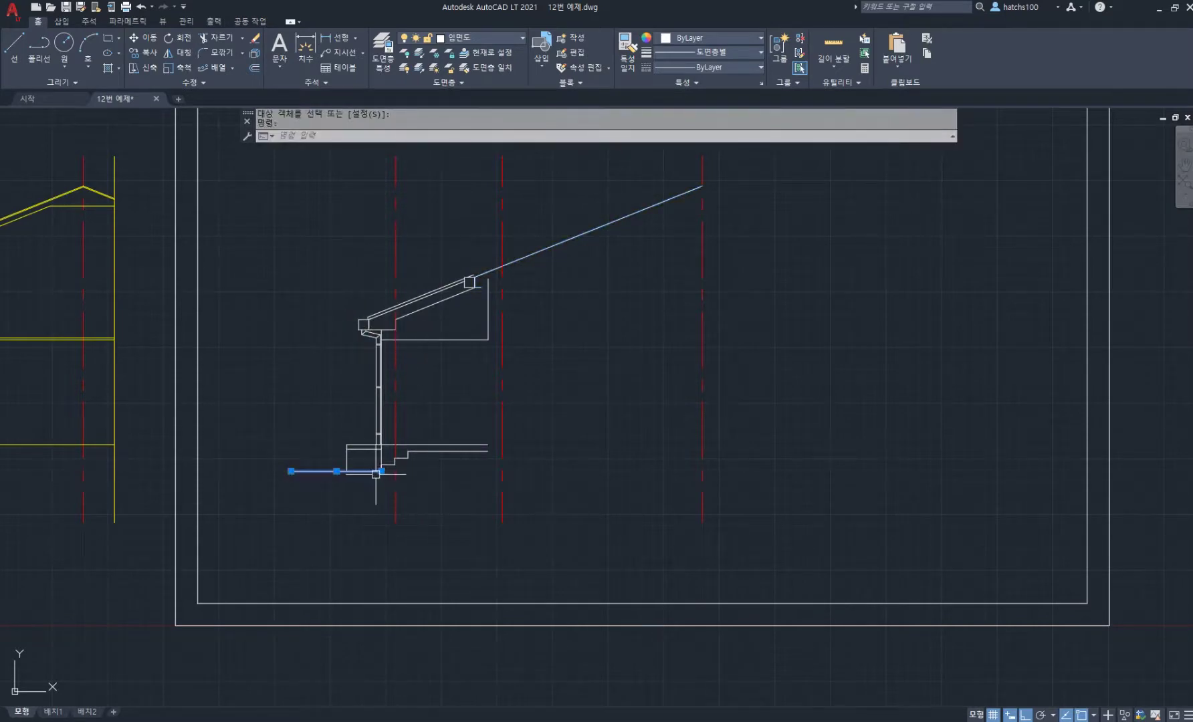
click(381, 472)
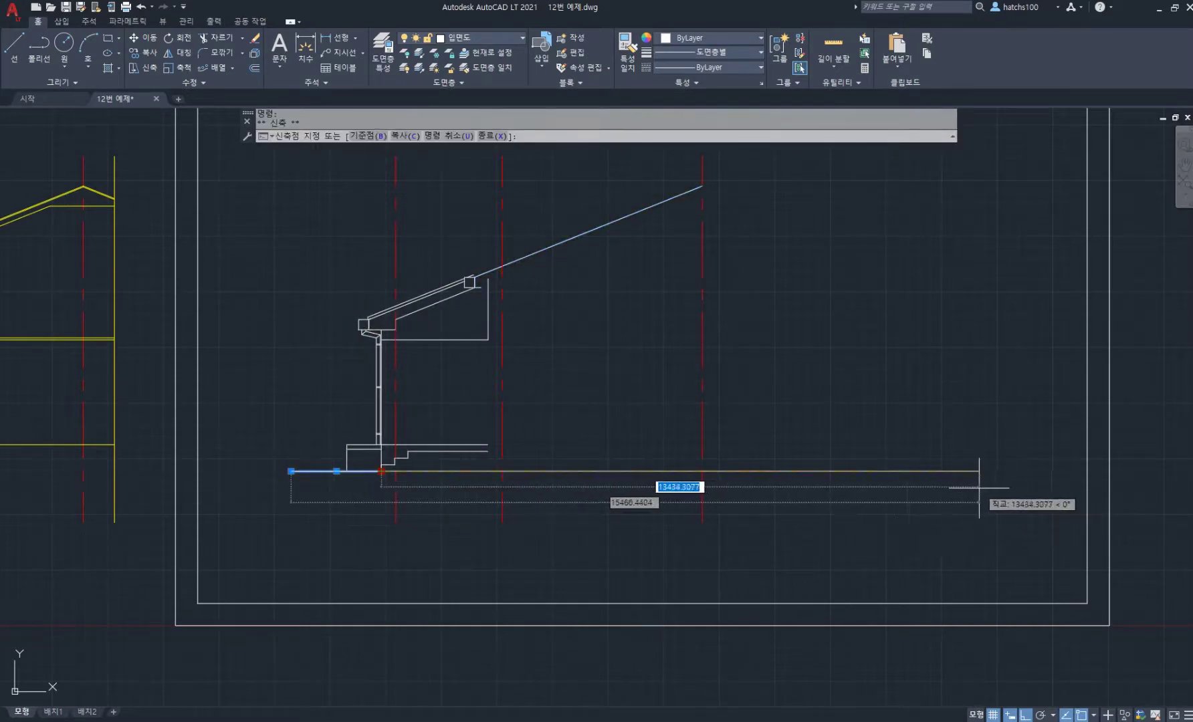
click(978, 487)
key(Escape)
key(Escape)
Consult the first-floor plan PDF, and stretch the upper roof's short eave soffit line horizontally to the middle centerline
scroll(439, 295, up, 2)
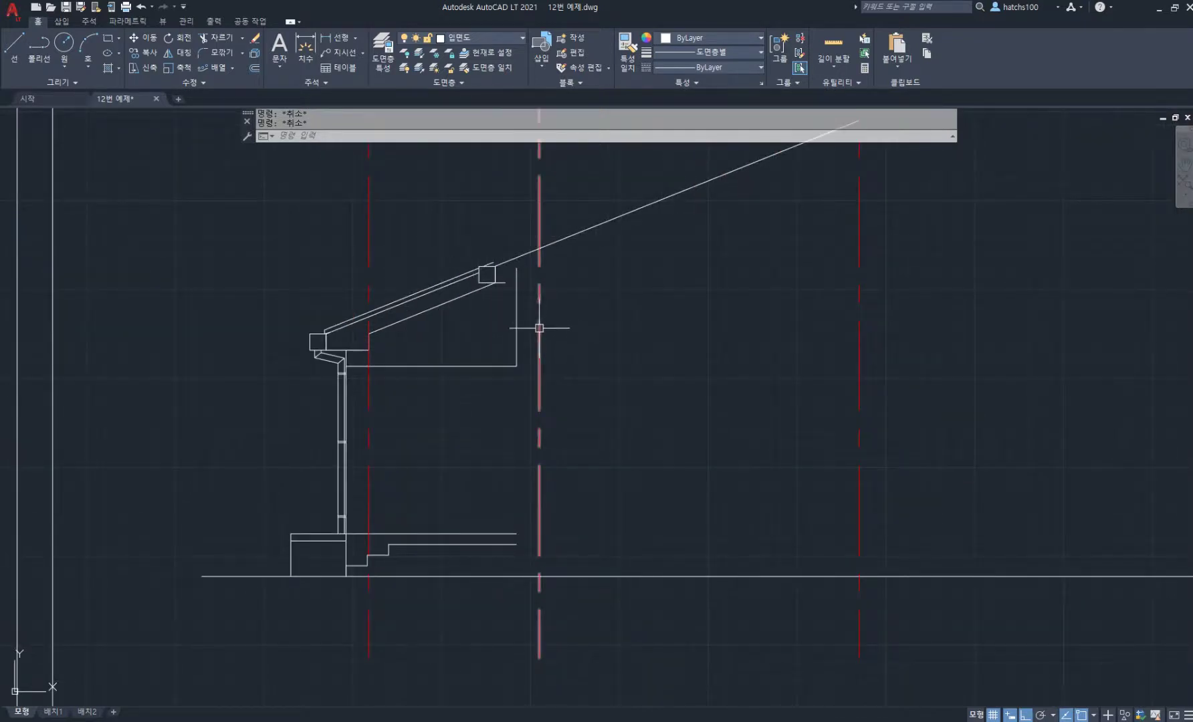
key(alt+Tab)
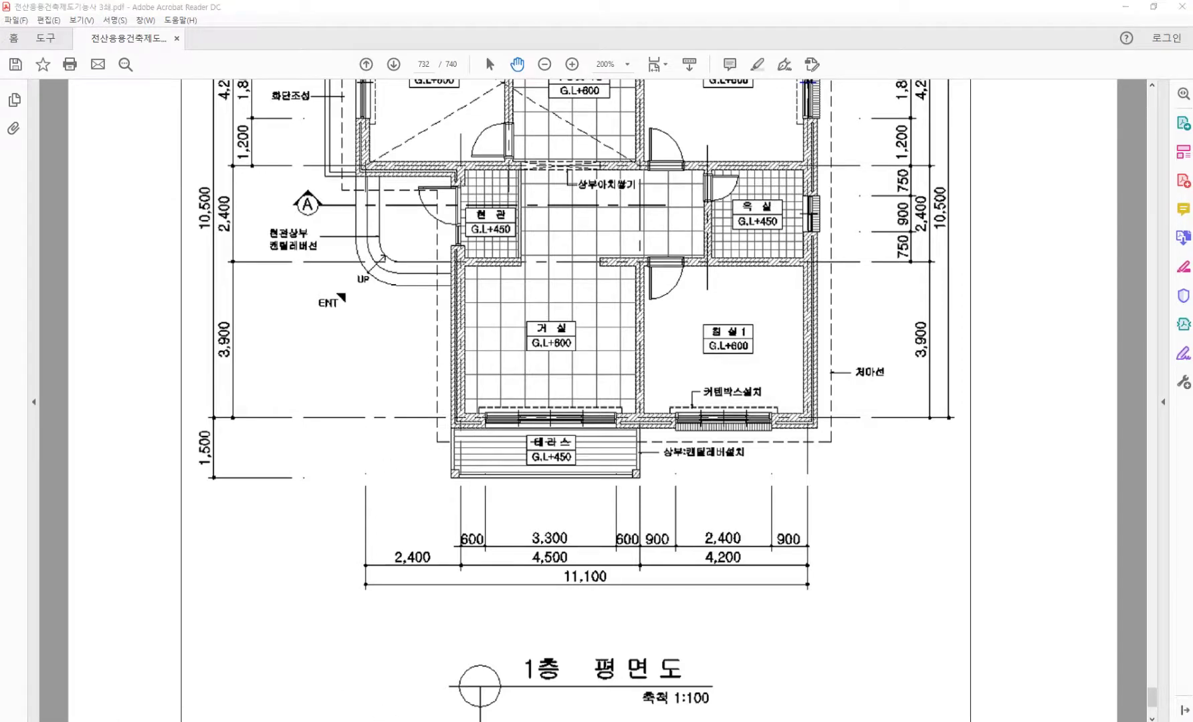
key(alt+Tab)
scroll(586, 288, up, 3)
click(461, 318)
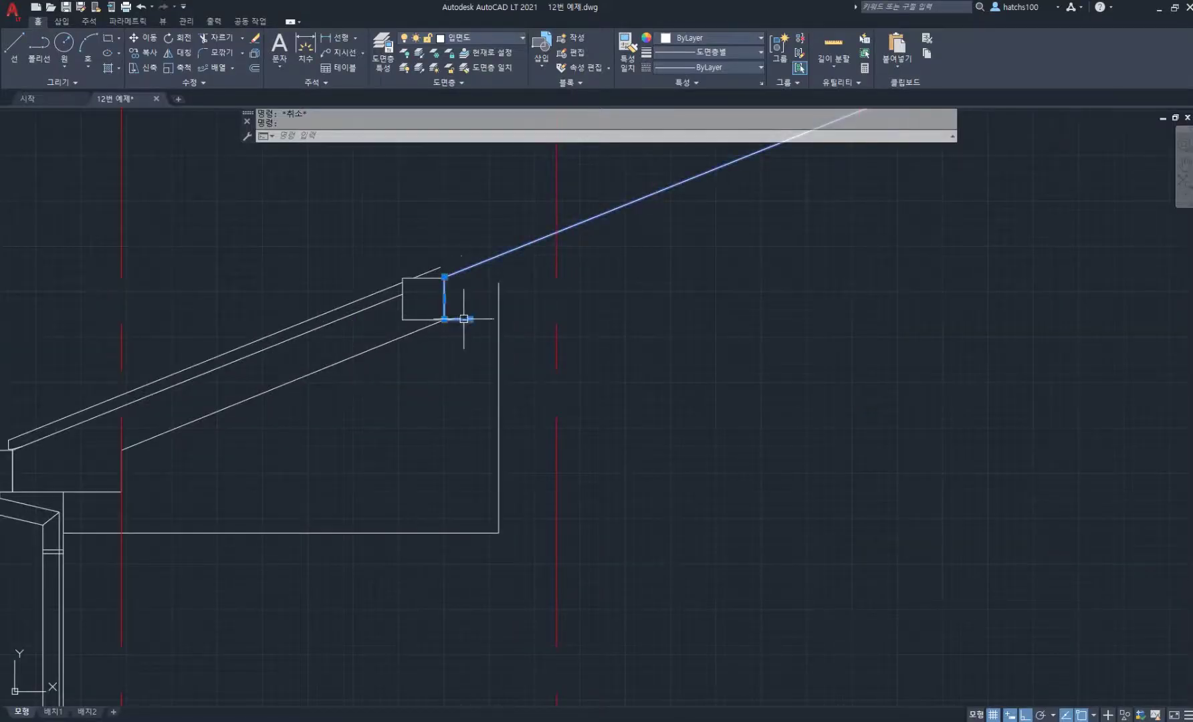
click(470, 319)
click(563, 312)
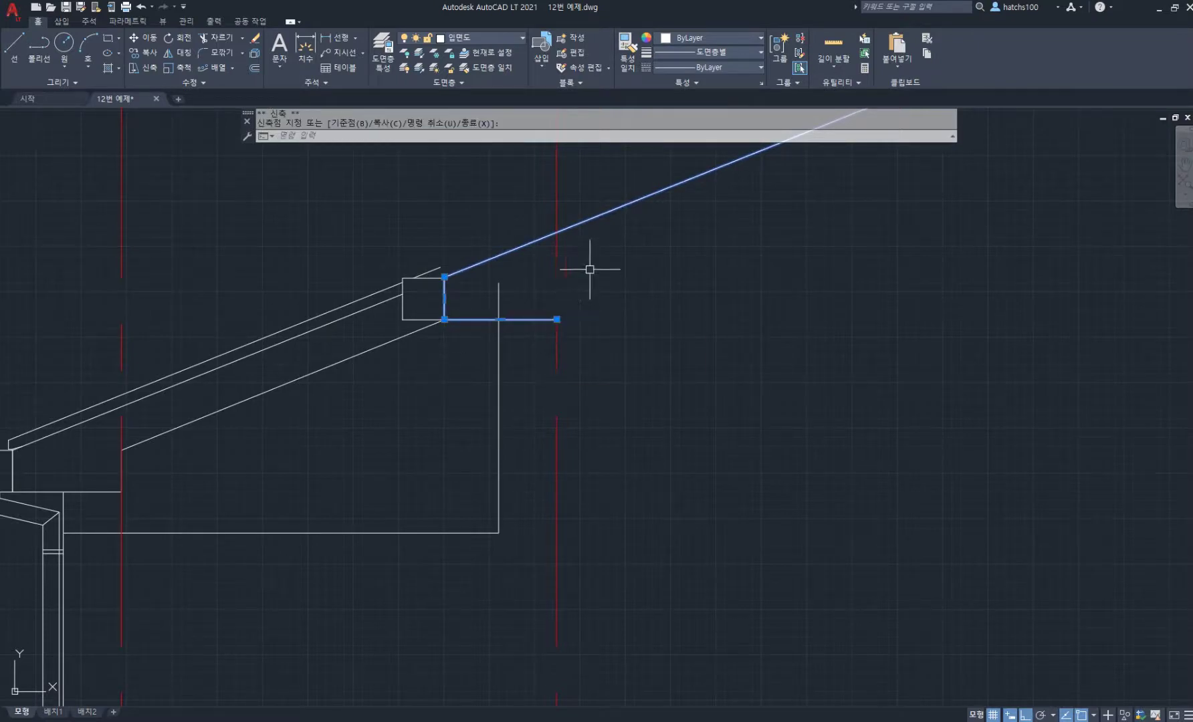
Draw a 230 mm vertical line upward from the end of the eave soffit line at the middle centerline
key(Escape)
text(l)
key(Return)
click(556, 320)
text(230)
key(Return)
key(Return)
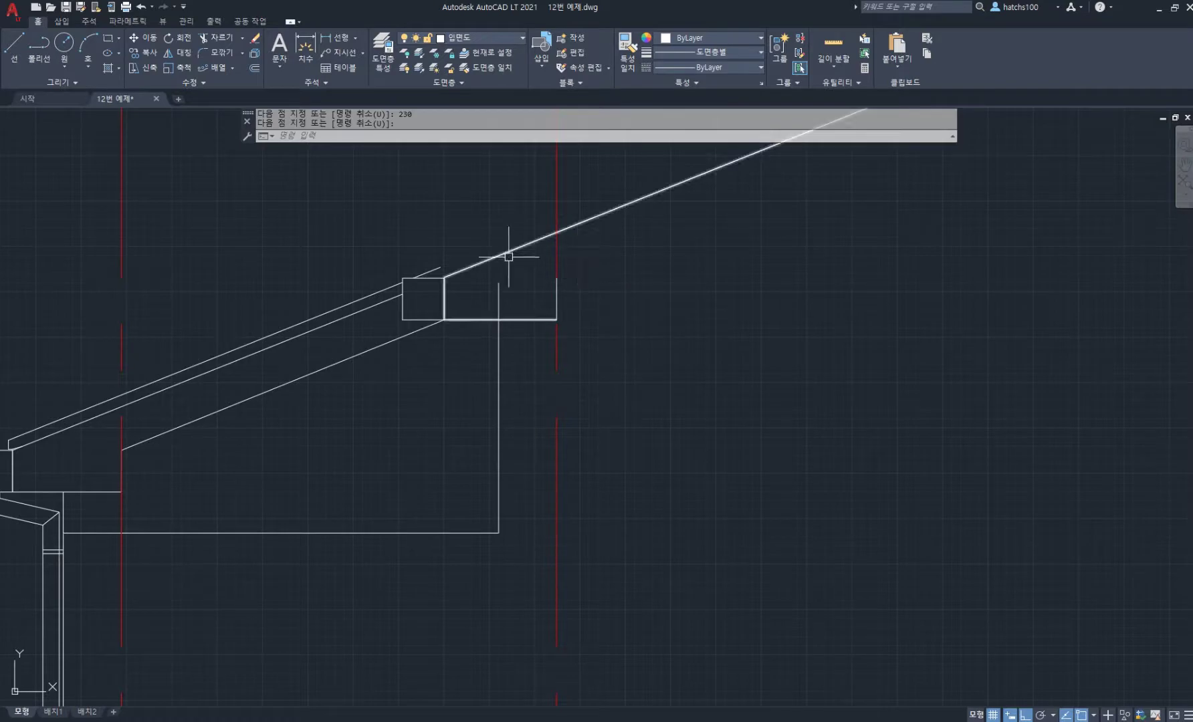
Explode the upper roof outline polyline into separate lines
scroll(510, 242, up, 2)
text(x)
key(Return)
click(447, 270)
middle_drag(448, 262, 444, 304)
Copy the sloping upper roof line from its lower end to the top of the 230 mm vertical line at the middle centerline
text(co)
key(Return)
click(452, 325)
click(442, 299)
scroll(405, 333, up, 3)
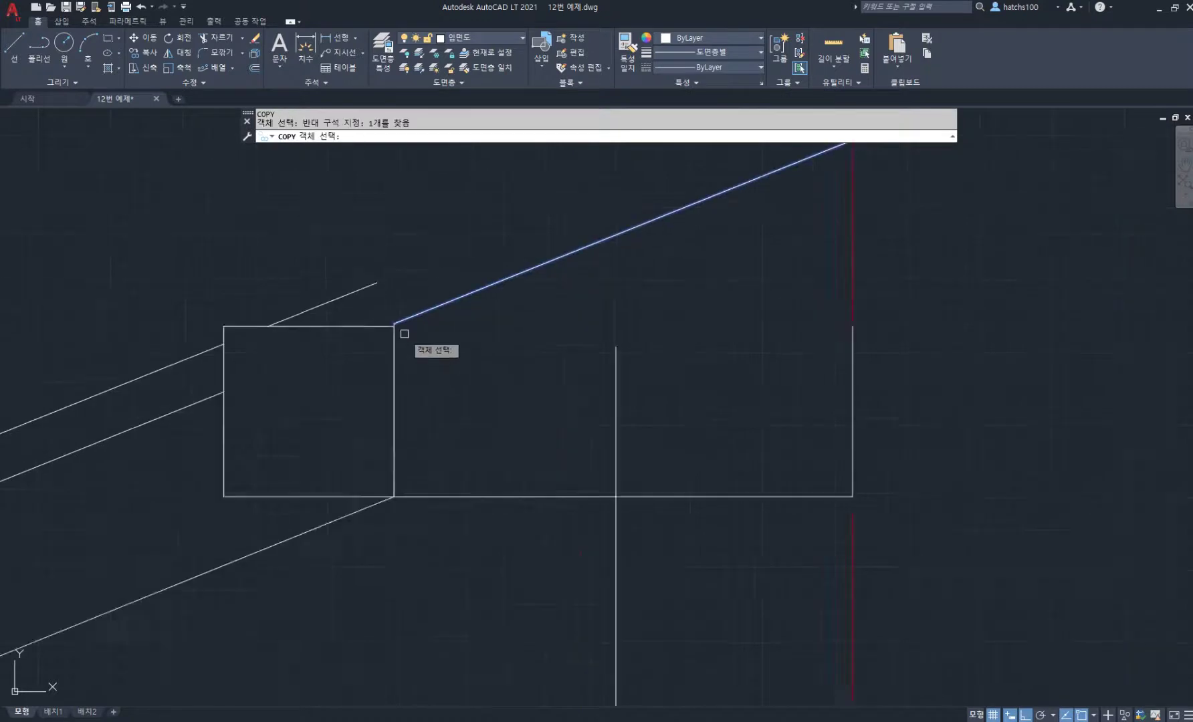
key(Return)
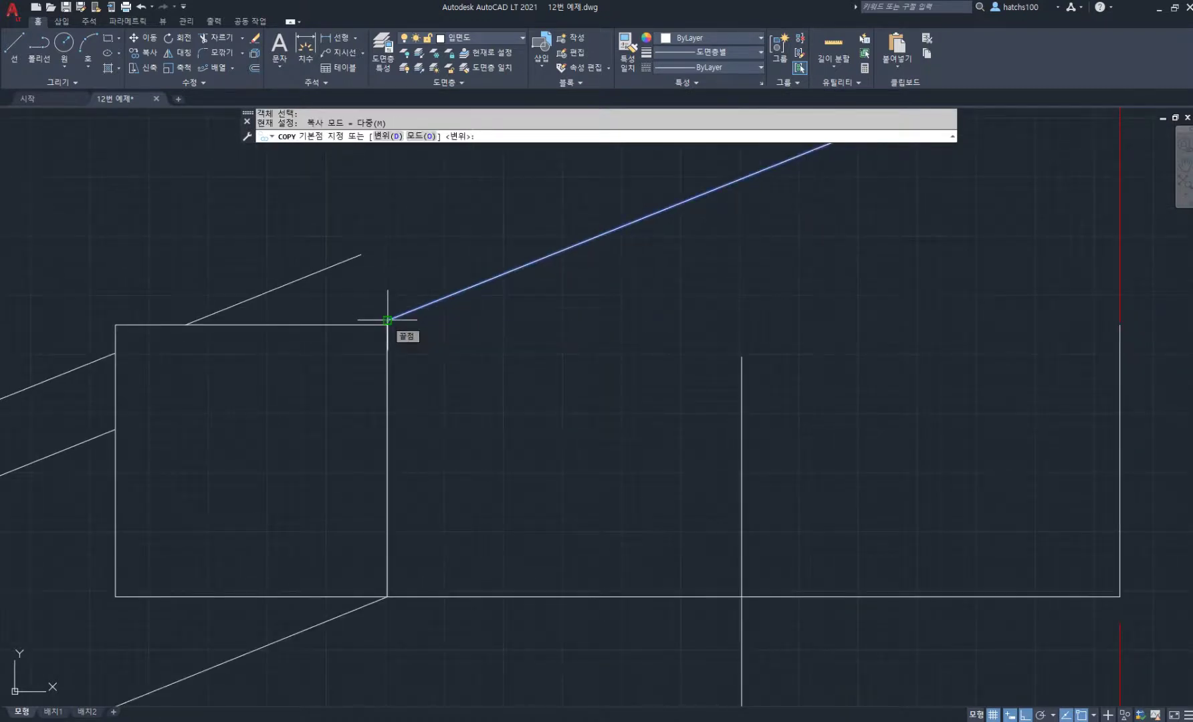
click(387, 321)
scroll(546, 365, down, 3)
scroll(594, 378, up, 2)
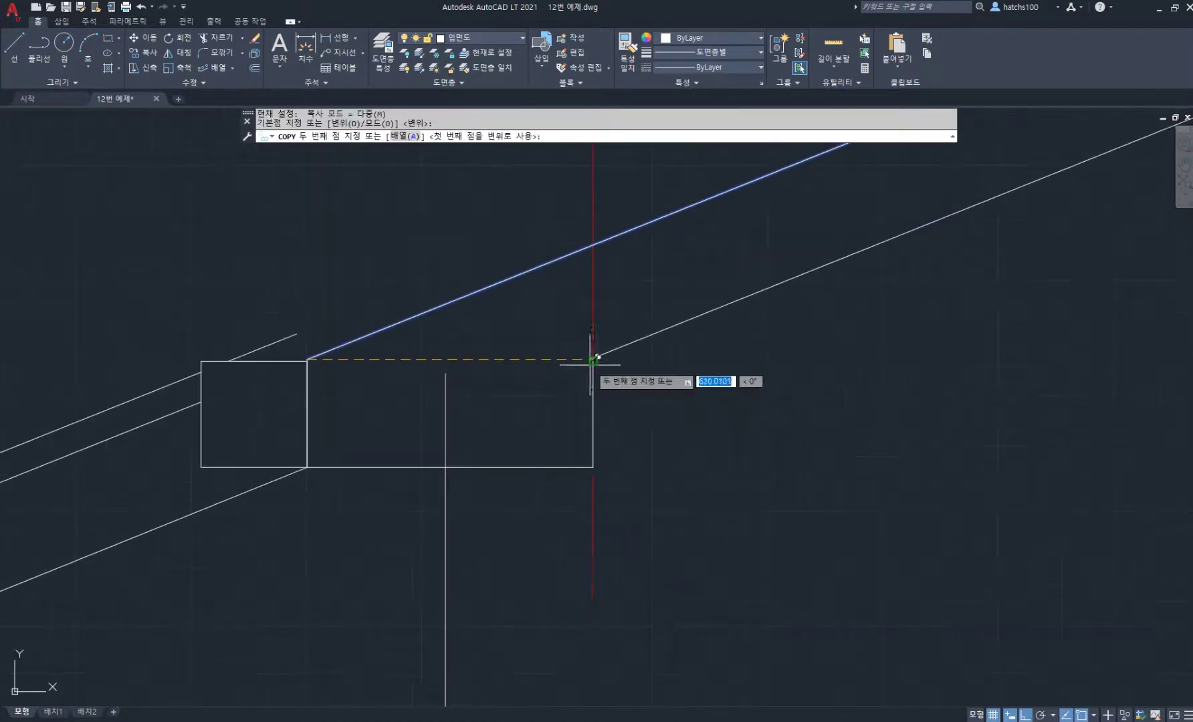
click(593, 361)
key(Return)
scroll(463, 445, down, 5)
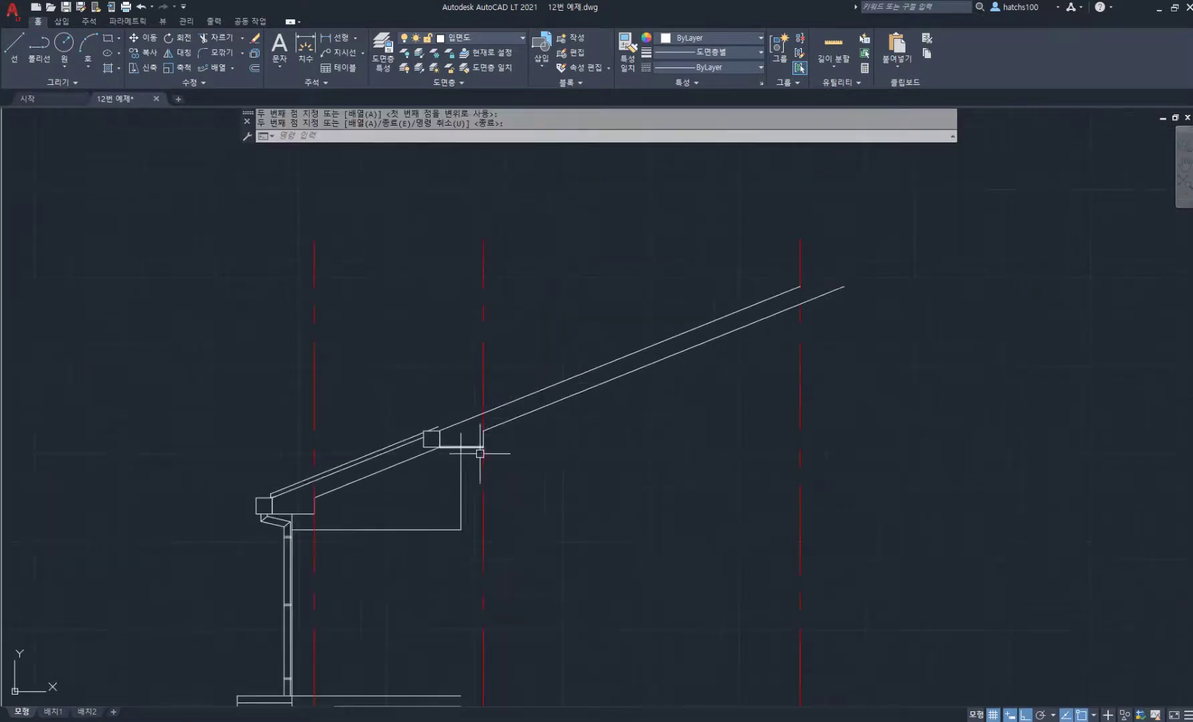
Stretch the lower end of the outer wall line below the upper eave down to the ground line
middle_drag(488, 450, 550, 362)
click(505, 402)
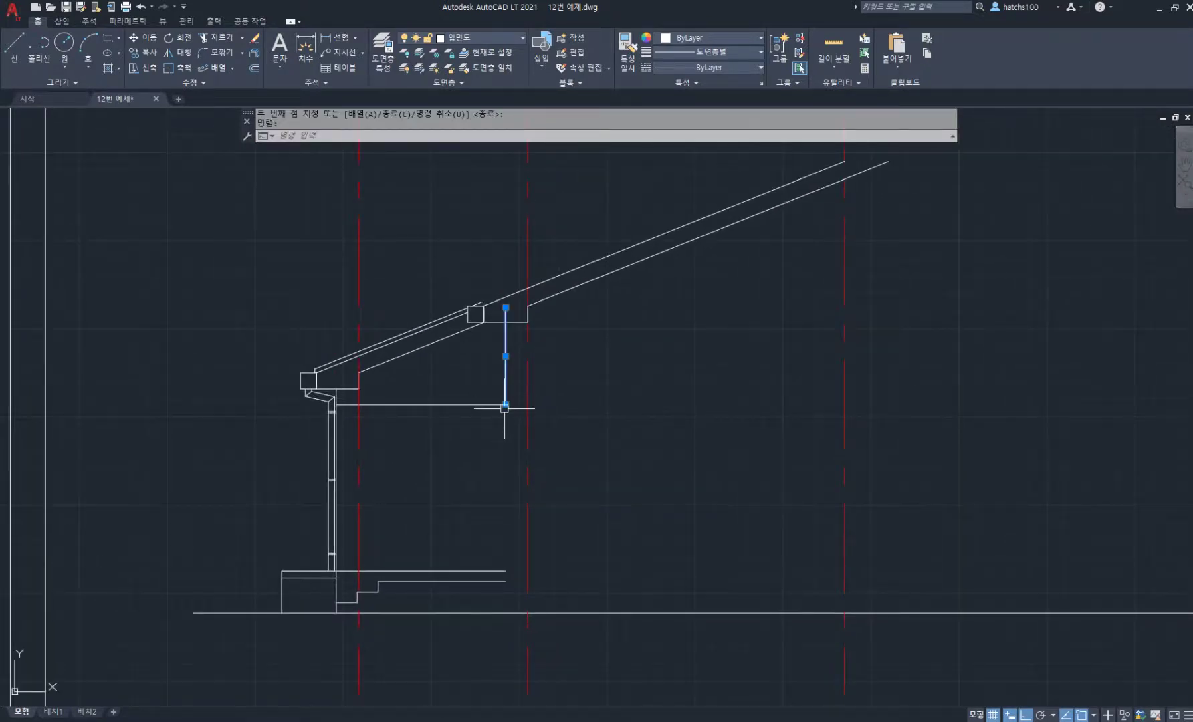
click(505, 405)
click(506, 613)
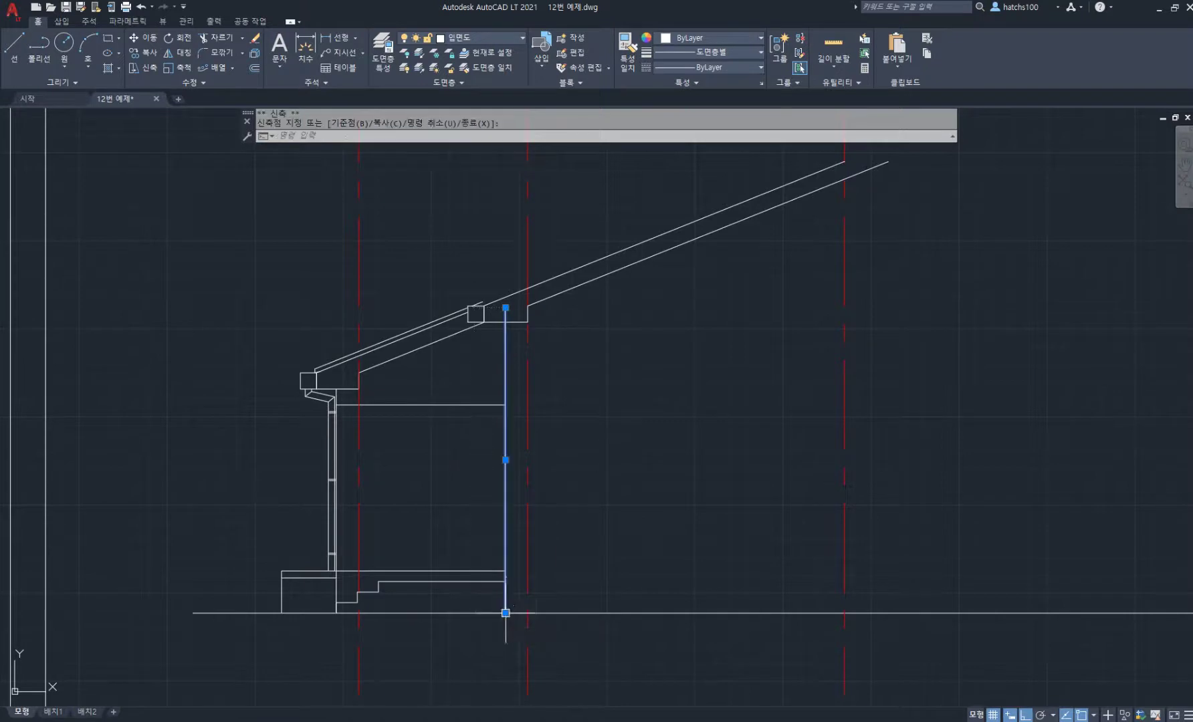
key(Escape)
key(Escape)
Copy the lower roof's tile edge lines from its eave box corner to the lower end of the upper roof line
scroll(328, 361, up, 8)
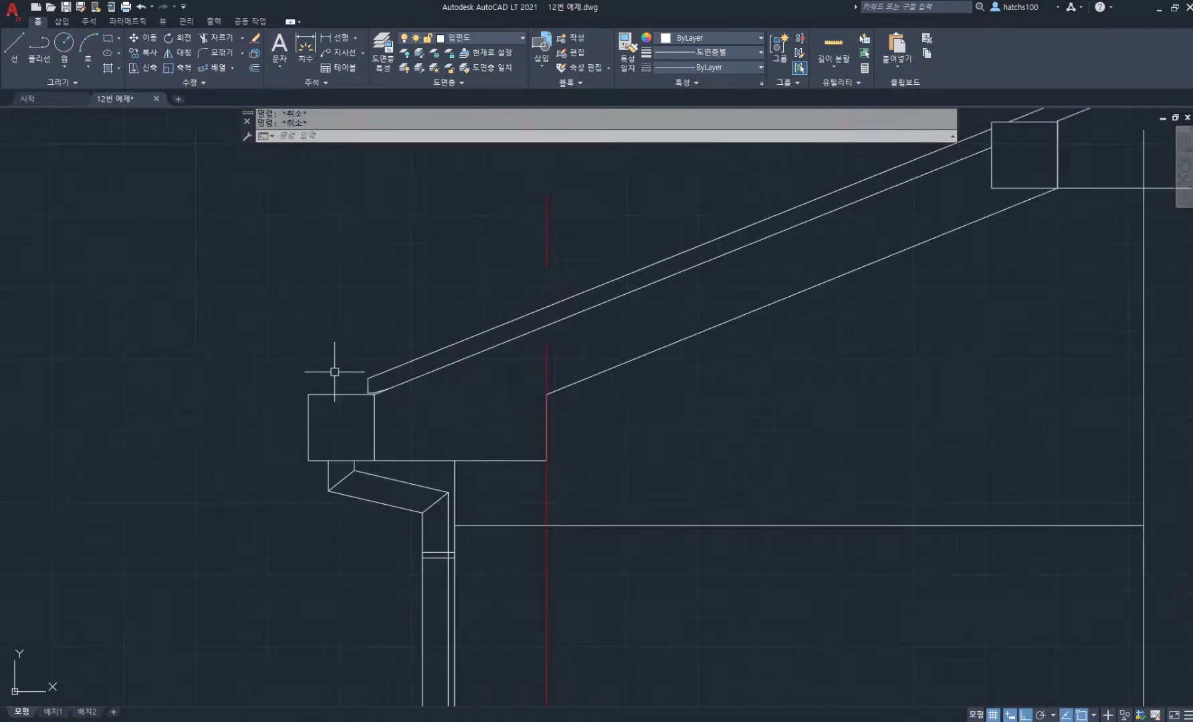
text(co)
key(Return)
click(379, 333)
click(552, 475)
click(502, 369)
click(449, 315)
scroll(459, 431, up, 5)
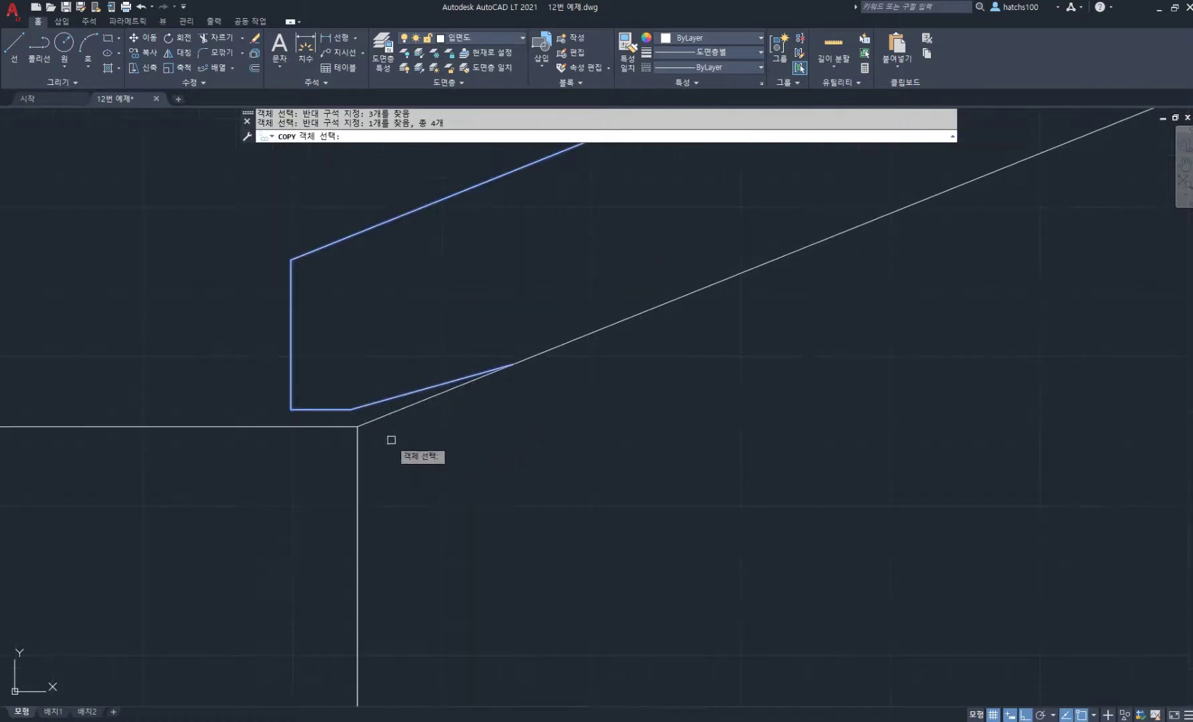
key(Return)
click(358, 426)
scroll(458, 426, down, 5)
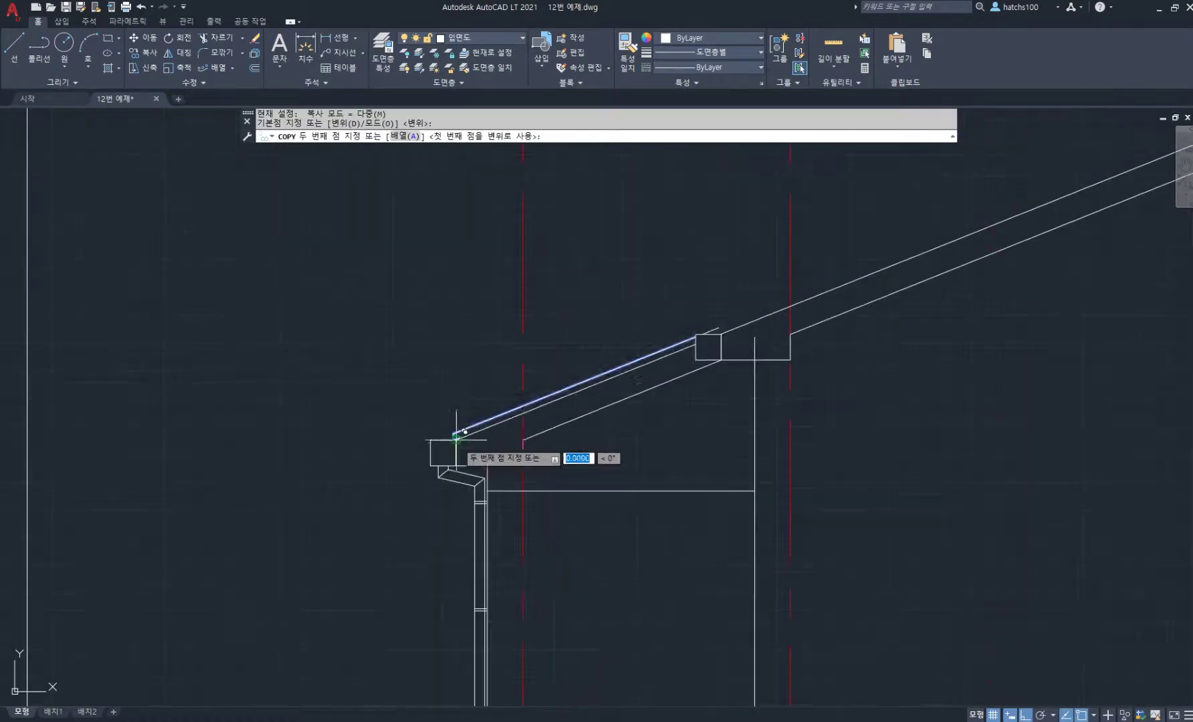
scroll(589, 388, up, 4)
scroll(589, 390, up, 3)
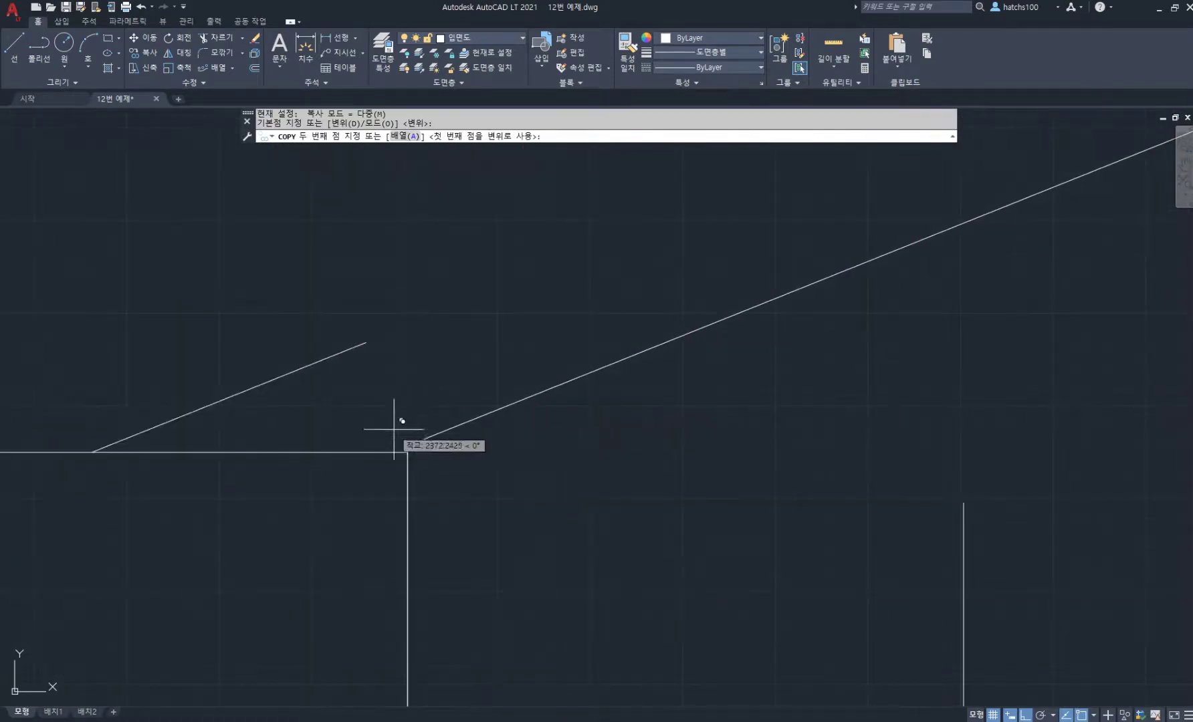
click(407, 439)
scroll(443, 430, down, 2)
scroll(443, 430, down, 5)
key(Return)
scroll(607, 393, up, 5)
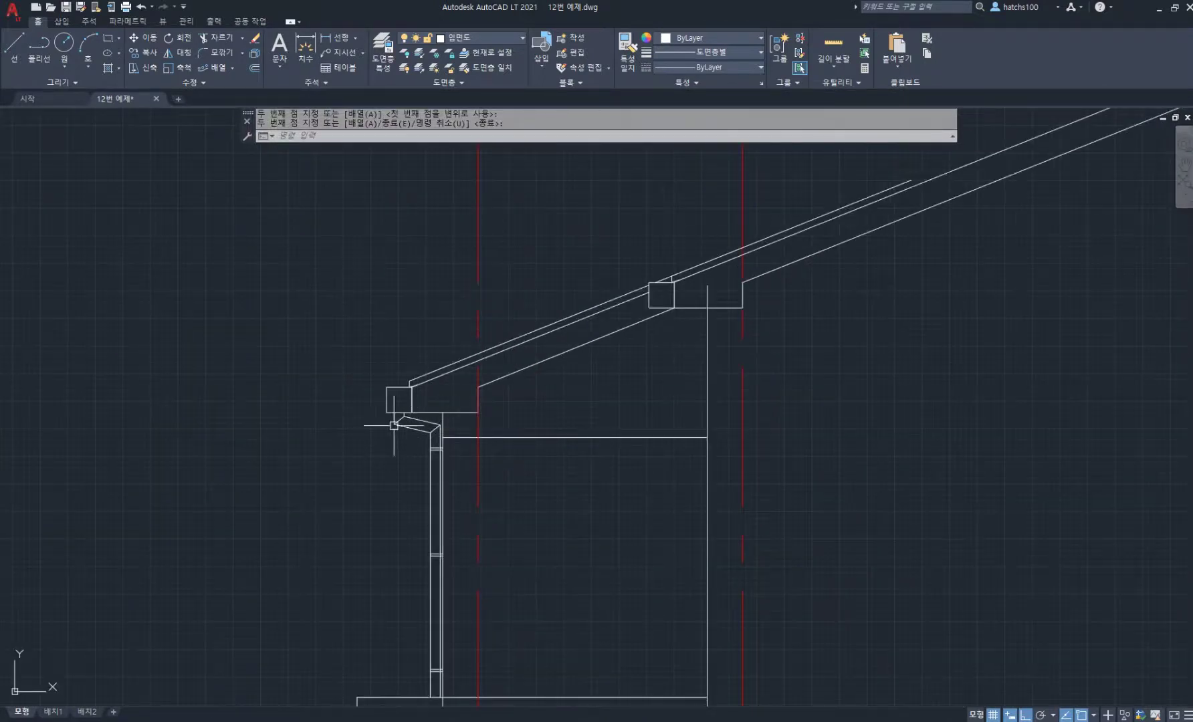
Switch to Acrobat Reader and examine the eave line beside the entrance and living room on the first-floor plan
middle_drag(411, 427, 414, 346)
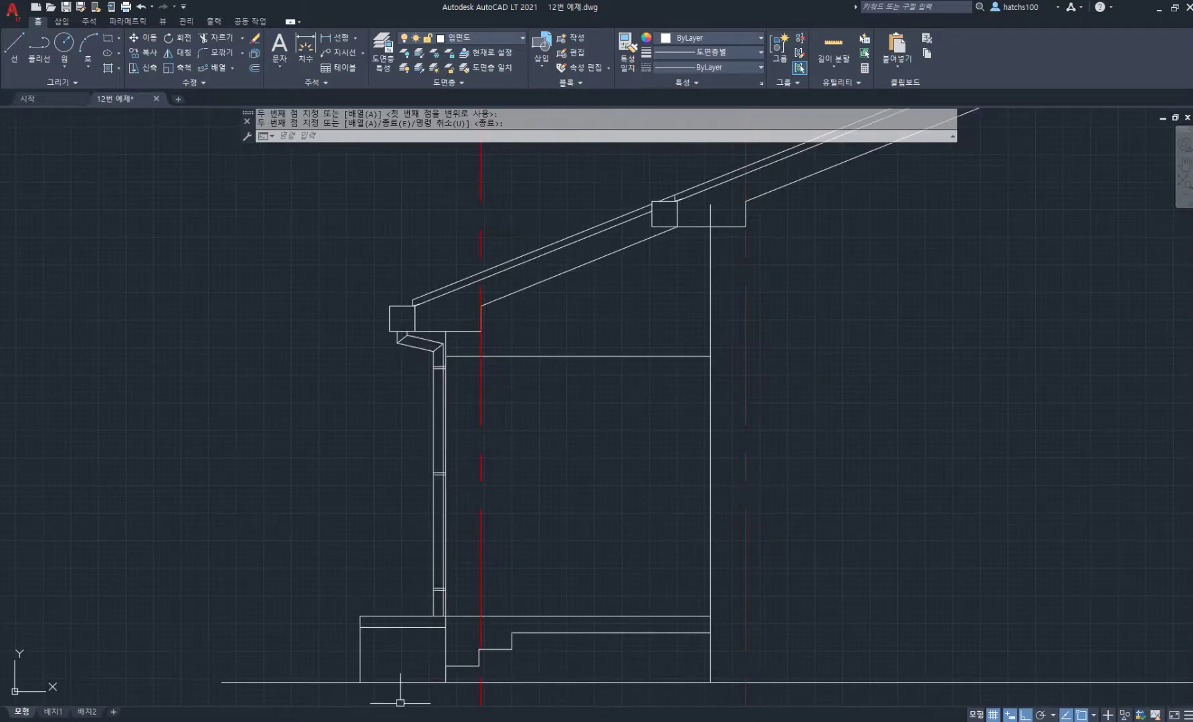
click(383, 720)
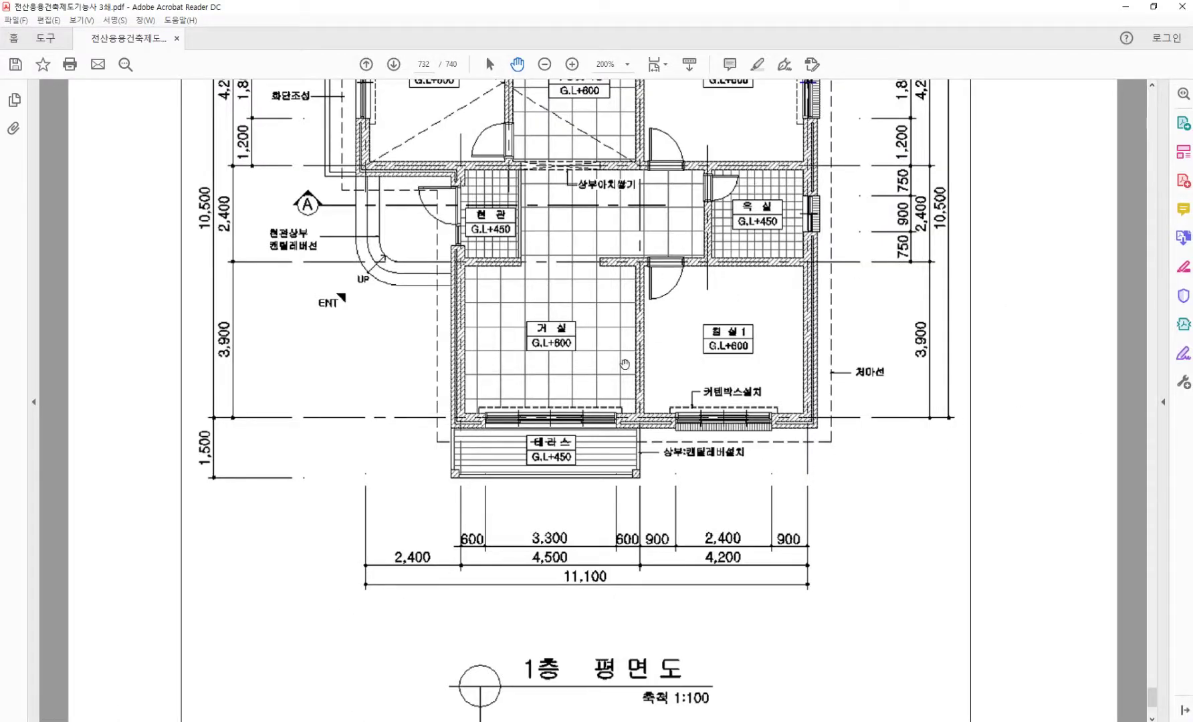
scroll(382, 253, up, 2)
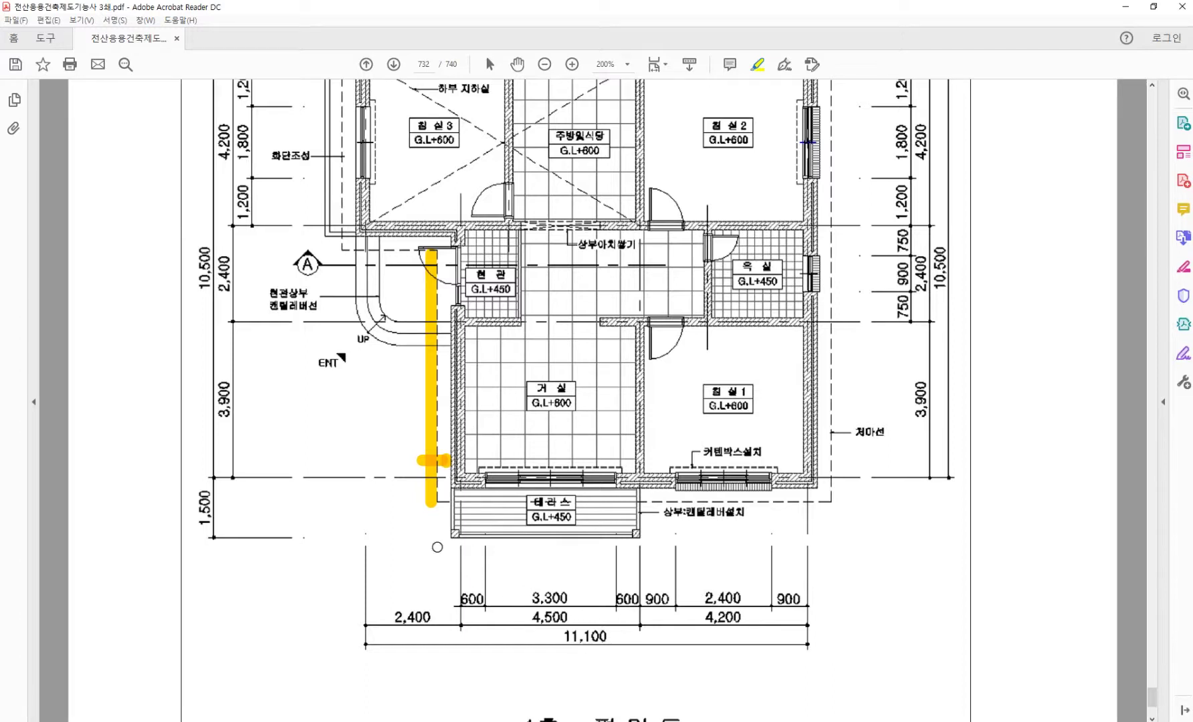
Return to AutoCAD and copy the lower eave's whole downspout with its brackets from the lower eave box corner to the matching upper eave box corner
key(alt+Tab)
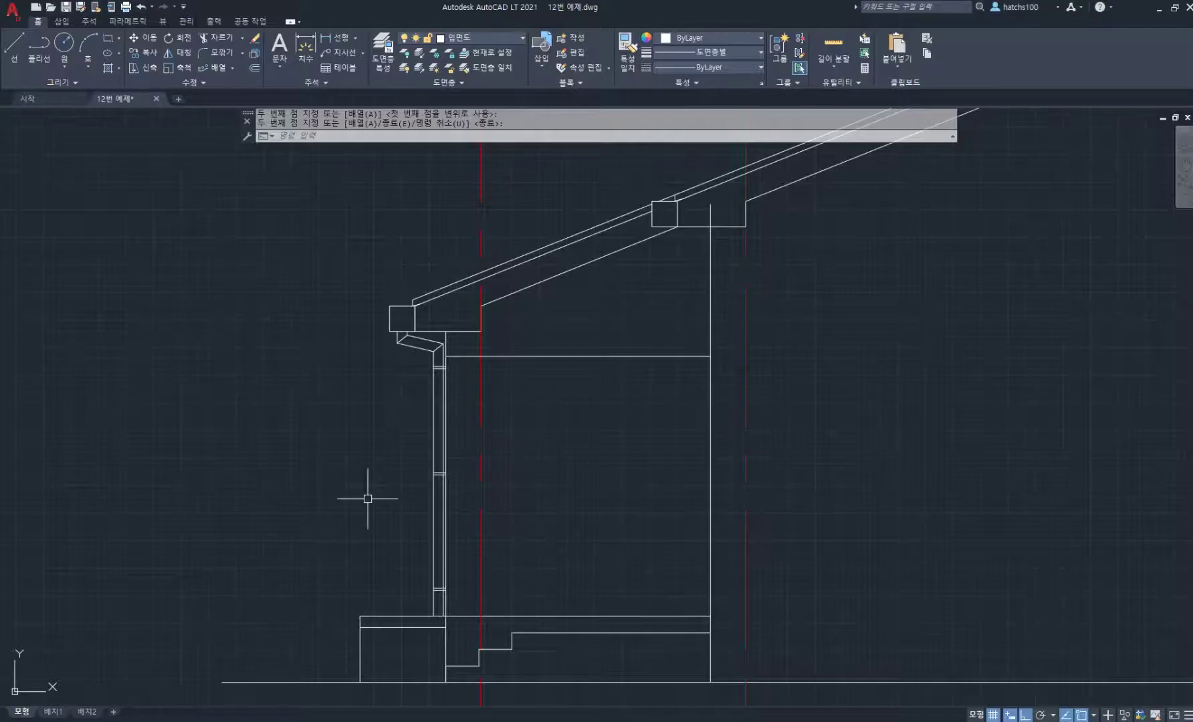
scroll(363, 435, down, 3)
scroll(370, 423, up, 3)
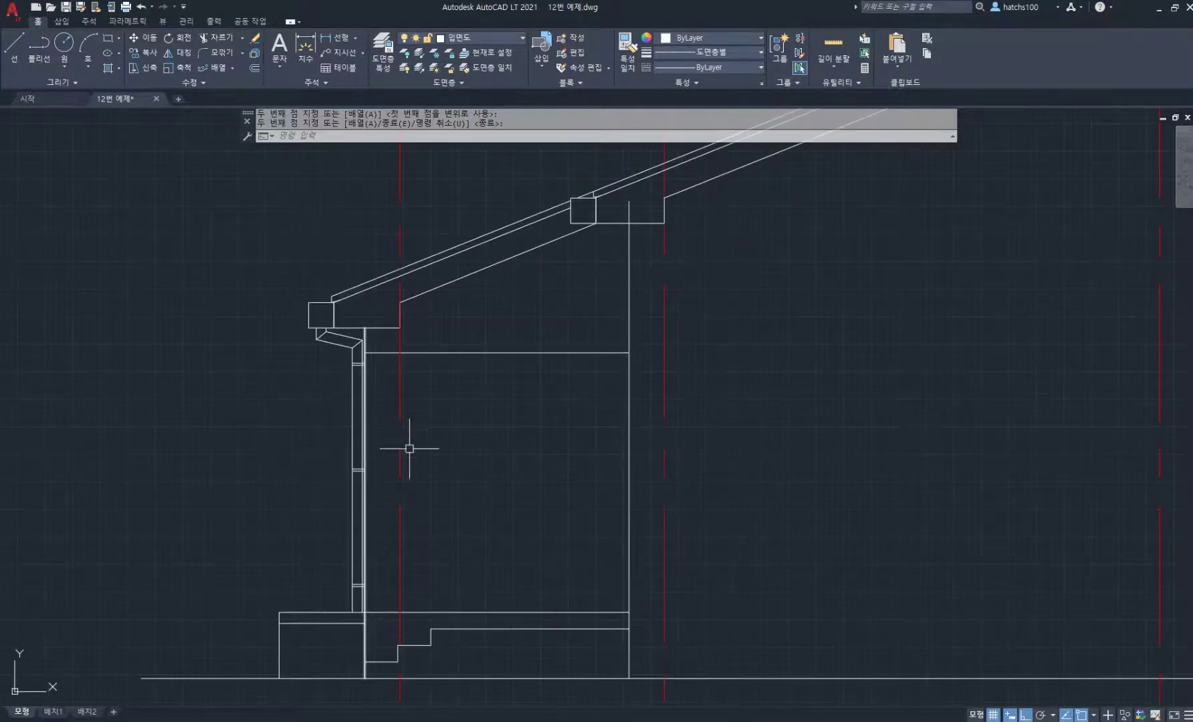
key(F12)
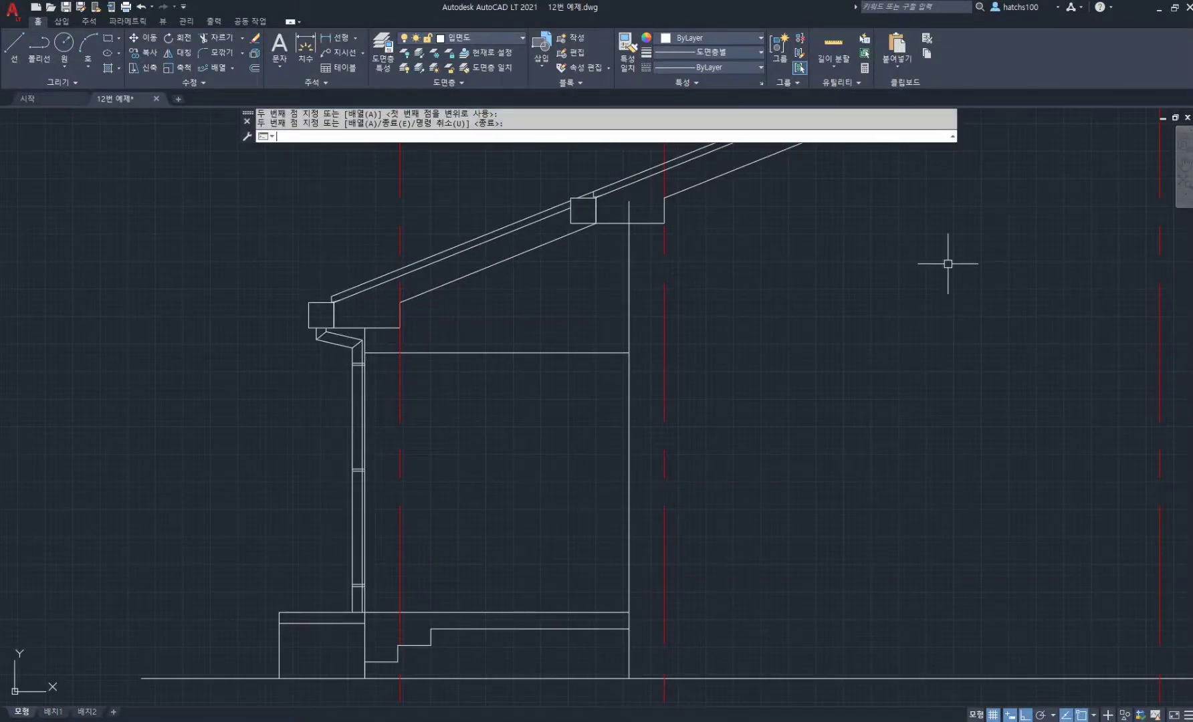
text(co)
key(Return)
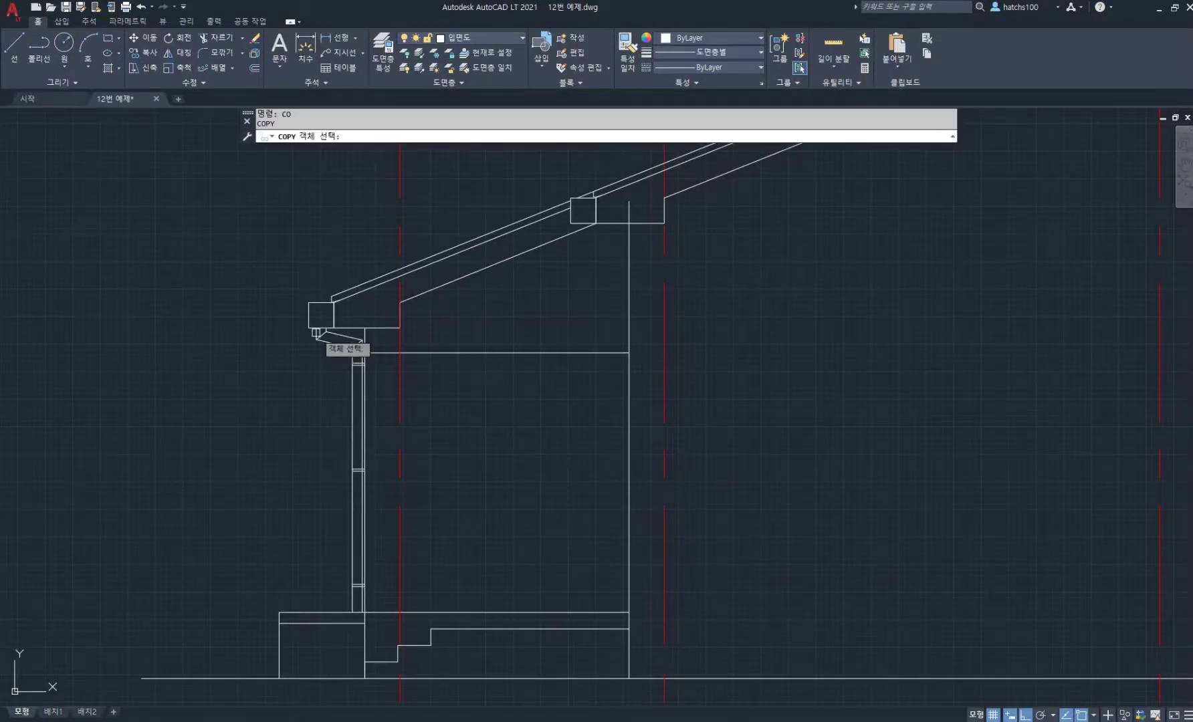
scroll(374, 338, up, 8)
scroll(407, 324, down, 2)
middle_drag(404, 328, 663, 293)
click(663, 282)
click(506, 449)
scroll(506, 442, down, 3)
scroll(615, 335, up, 1)
click(511, 265)
click(599, 488)
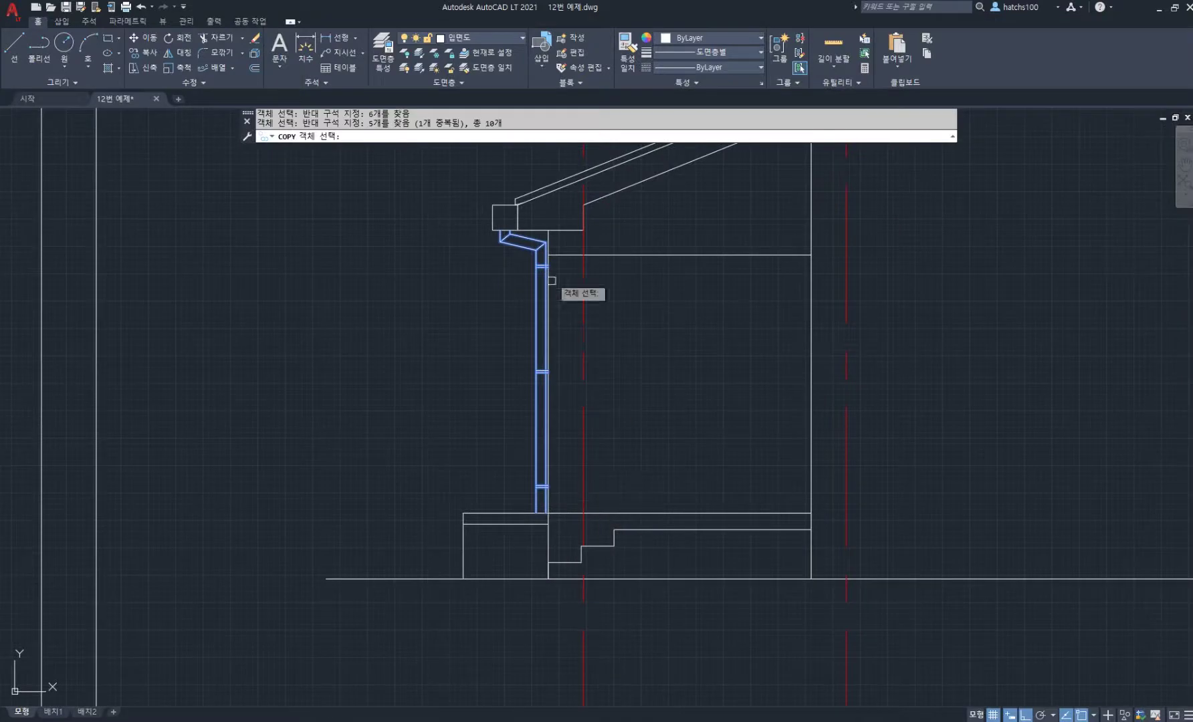
scroll(519, 231, up, 8)
key(Return)
click(503, 376)
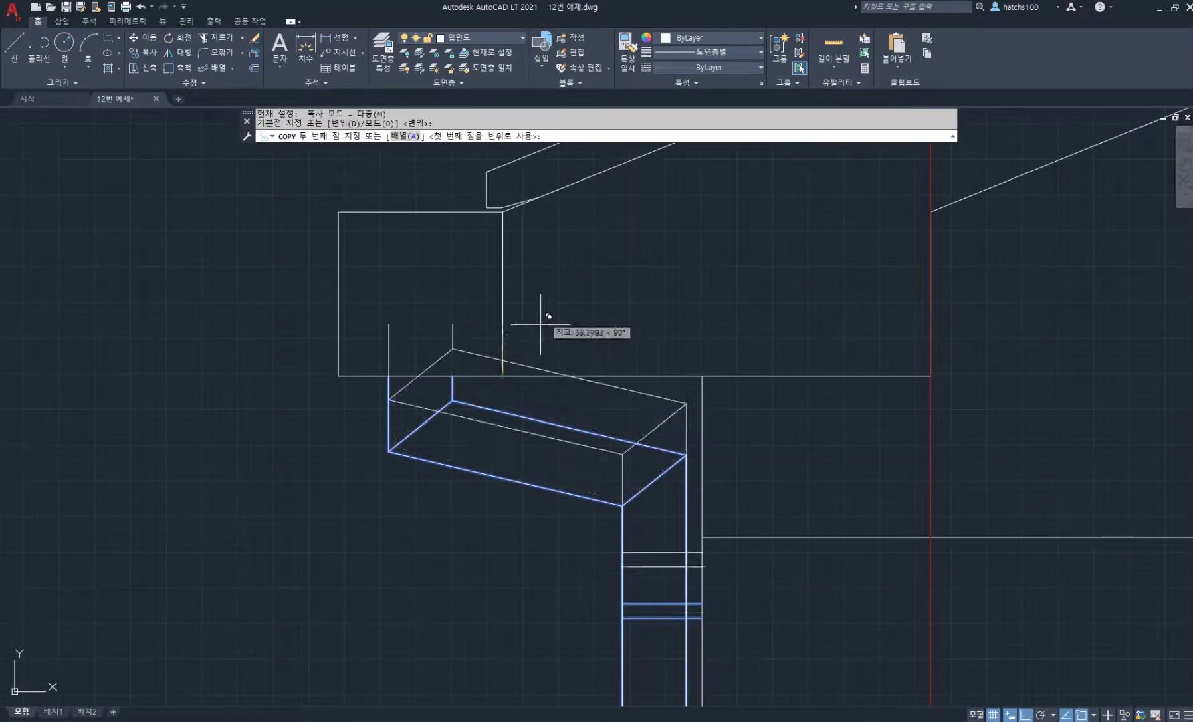
scroll(669, 314, down, 3)
scroll(631, 321, up, 3)
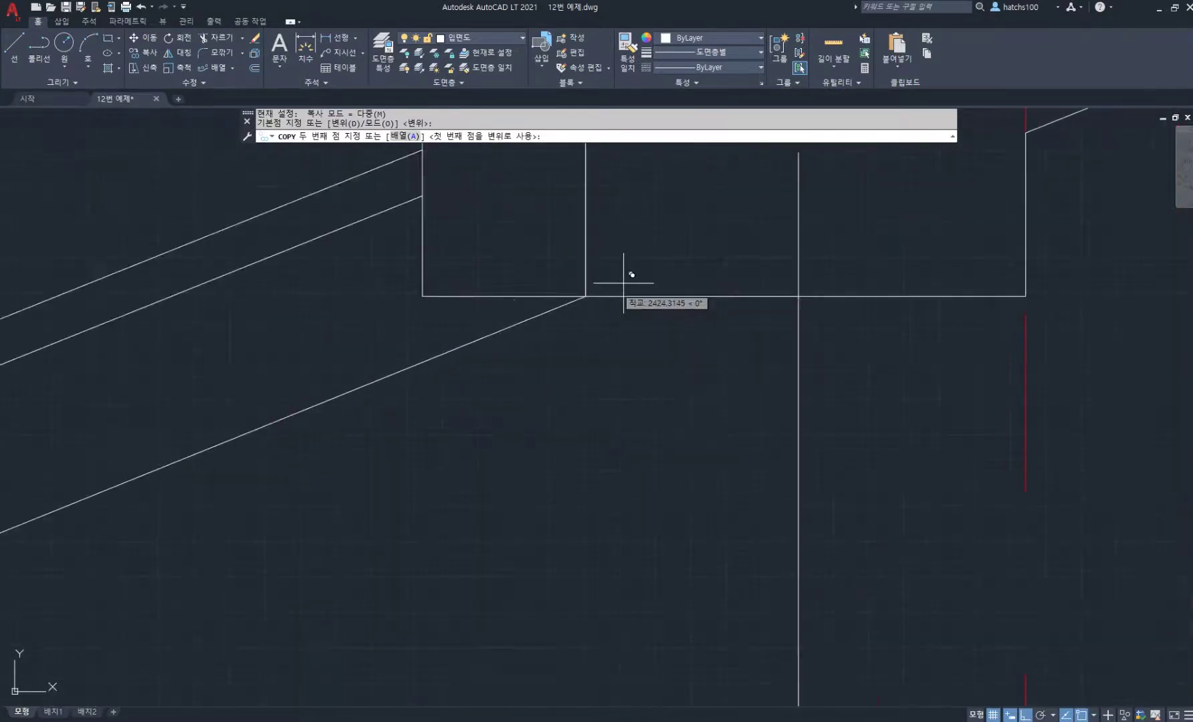
click(587, 296)
scroll(668, 314, down, 3)
key(Return)
scroll(686, 347, up, 6)
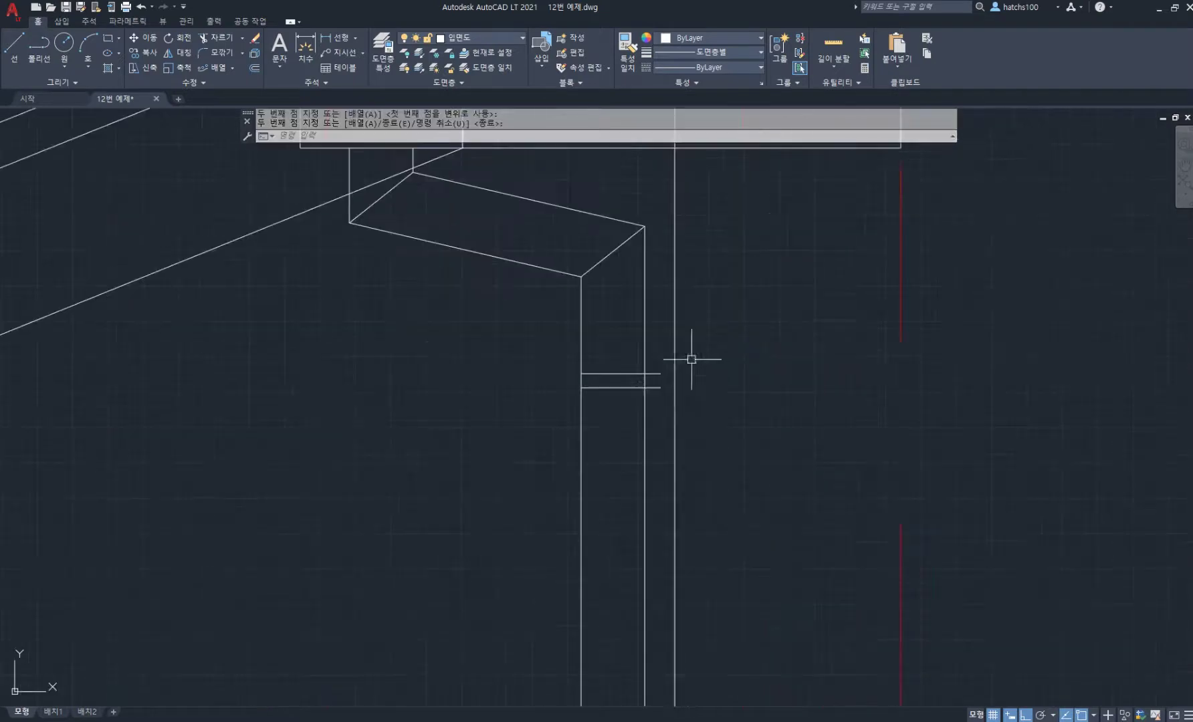
Trim the wall line's stub above the upper eave soffit and the lower roof's underside line where it crosses the copied downspout
scroll(661, 364, down, 4)
scroll(639, 286, down, 2)
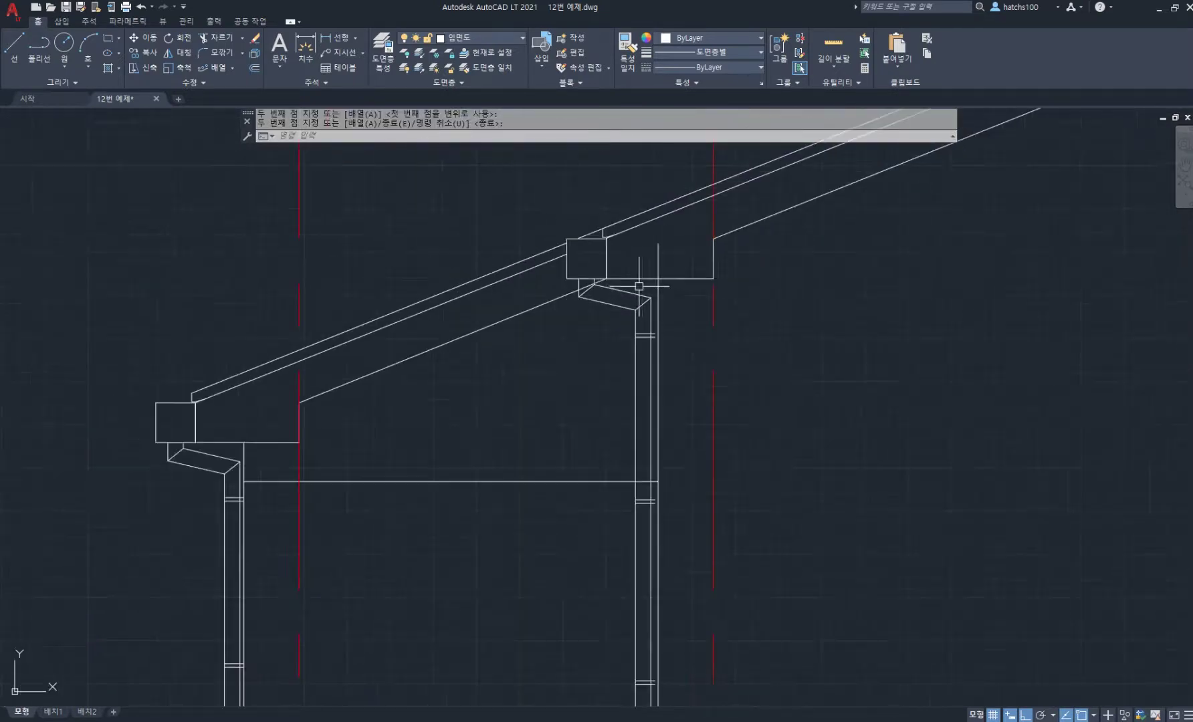
scroll(658, 276, up, 1)
scroll(658, 274, down, 3)
text(tr)
key(Return)
scroll(656, 241, up, 2)
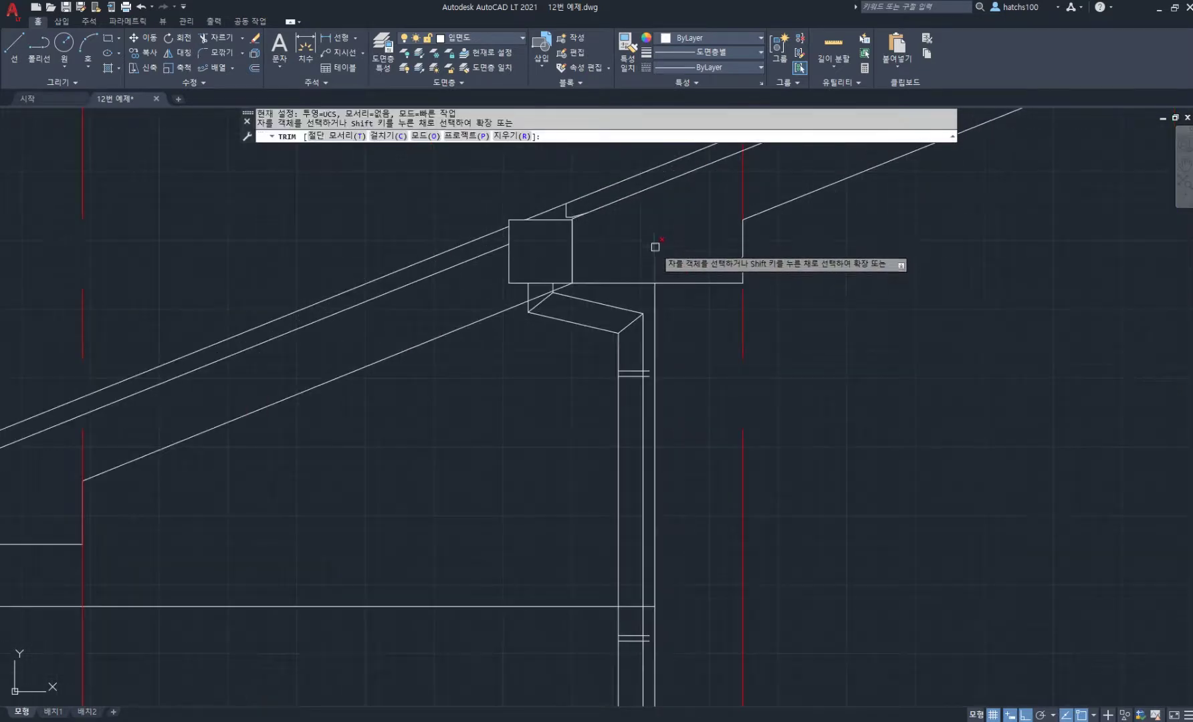
click(655, 252)
scroll(561, 299, up, 2)
click(517, 290)
scroll(698, 388, down, 5)
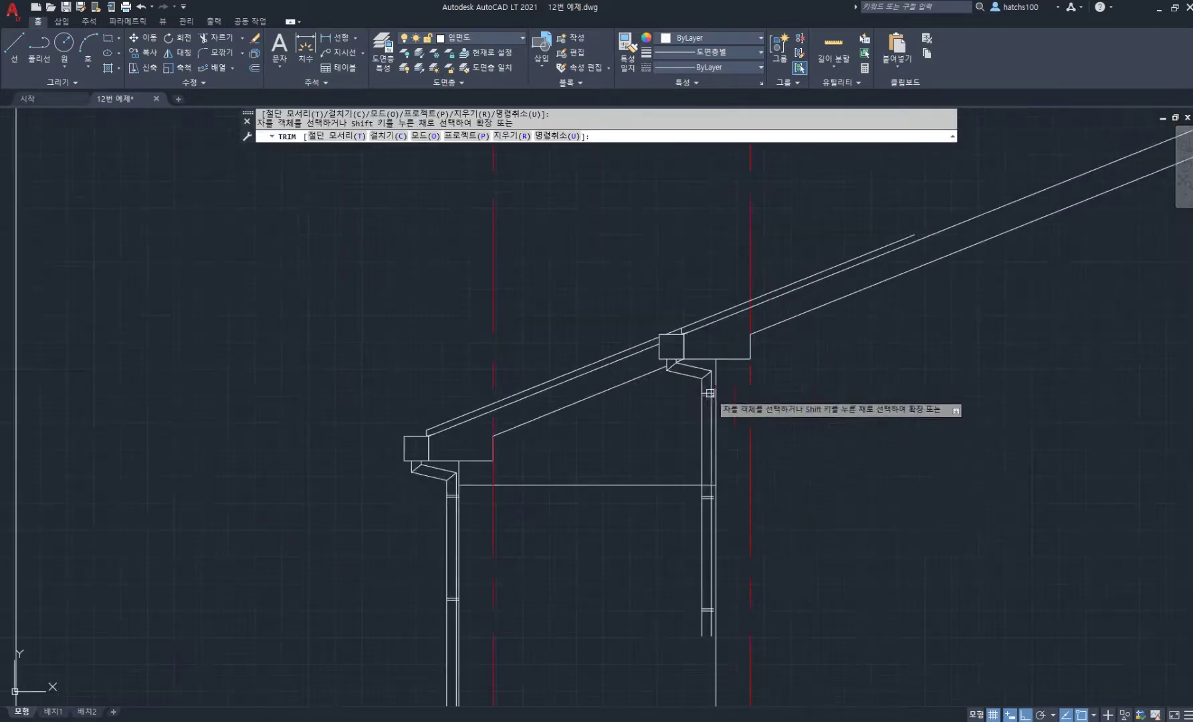
Trim the upper roof's sloping lines at the ridge centerline and extend the upper tile edge line up to it
scroll(676, 391, up, 6)
scroll(680, 336, down, 6)
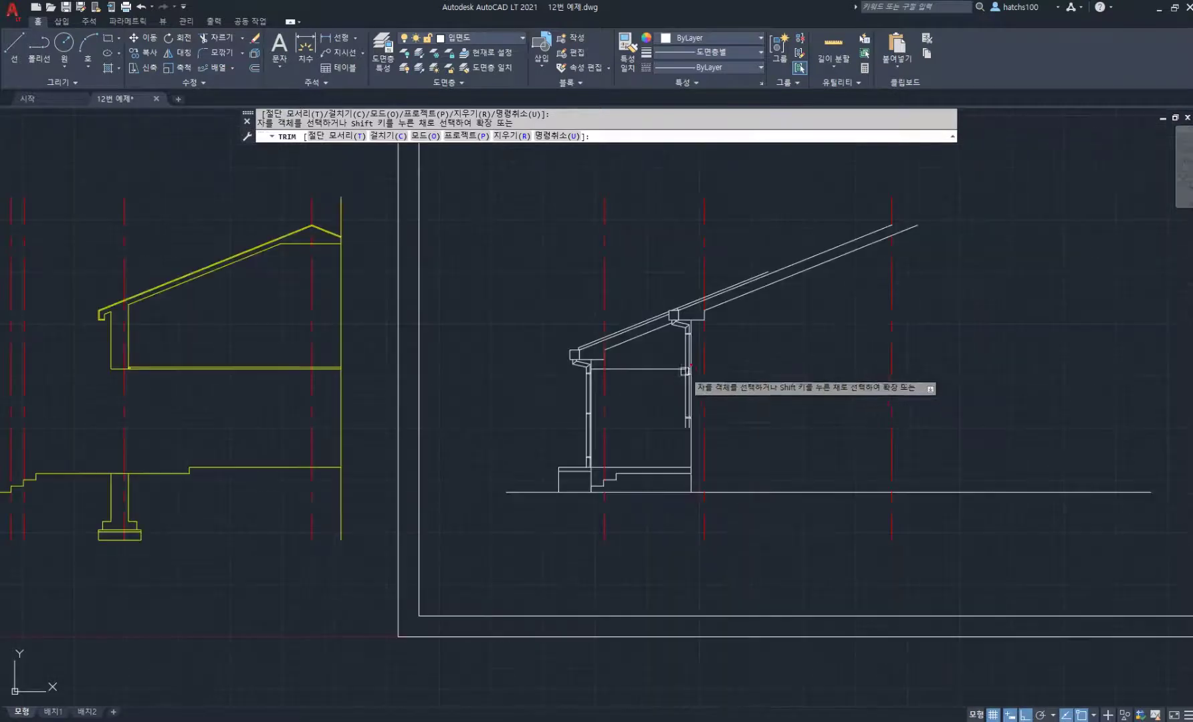
scroll(740, 333, up, 4)
click(898, 199)
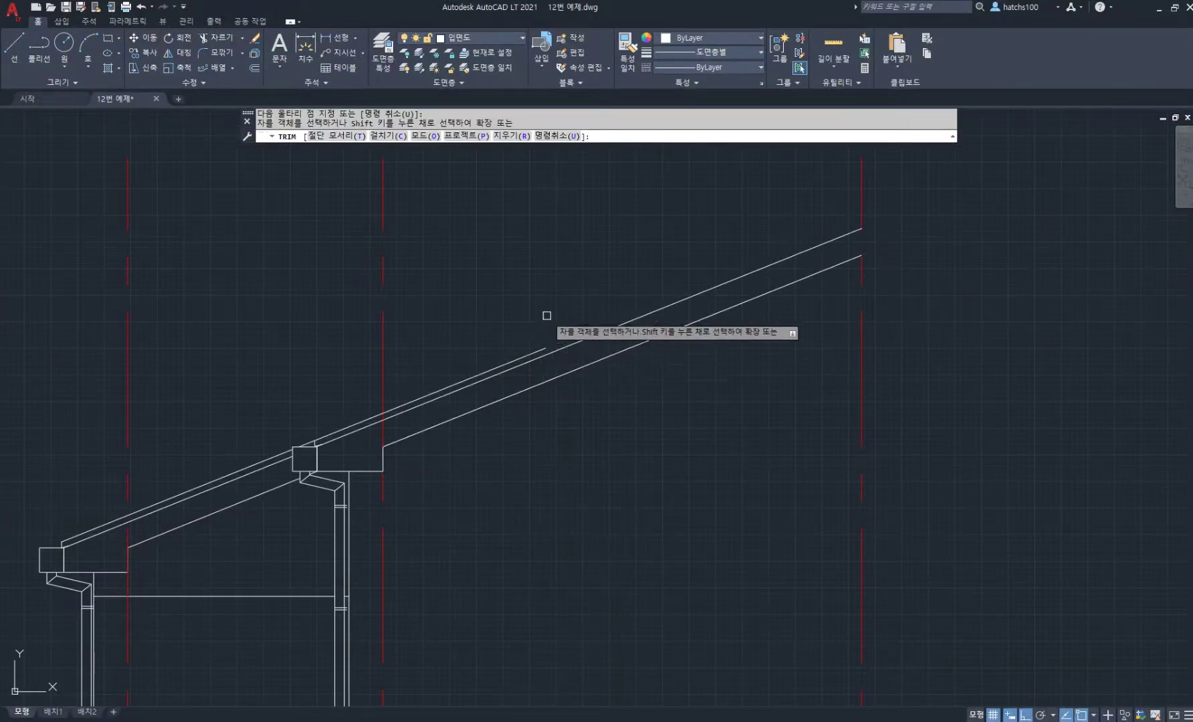
key(Return)
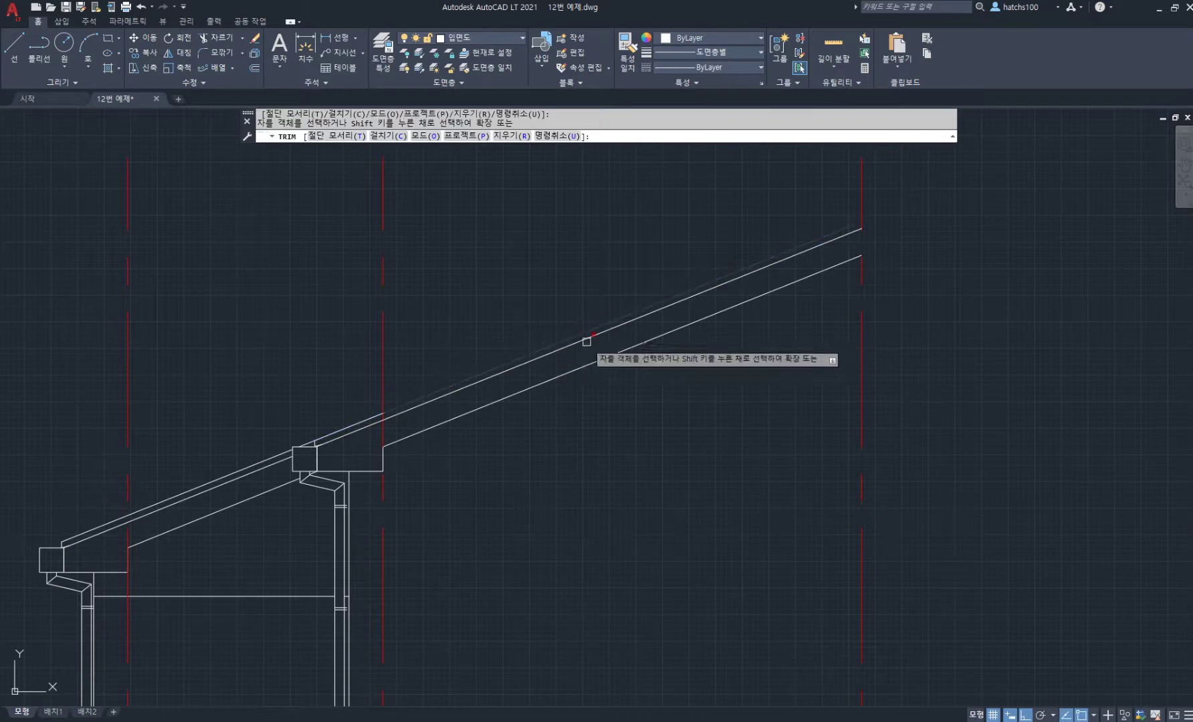
scroll(569, 362, down, 4)
Try to trim the bracket line ends that project past the outer edge of the upper downspout
scroll(582, 327, up, 8)
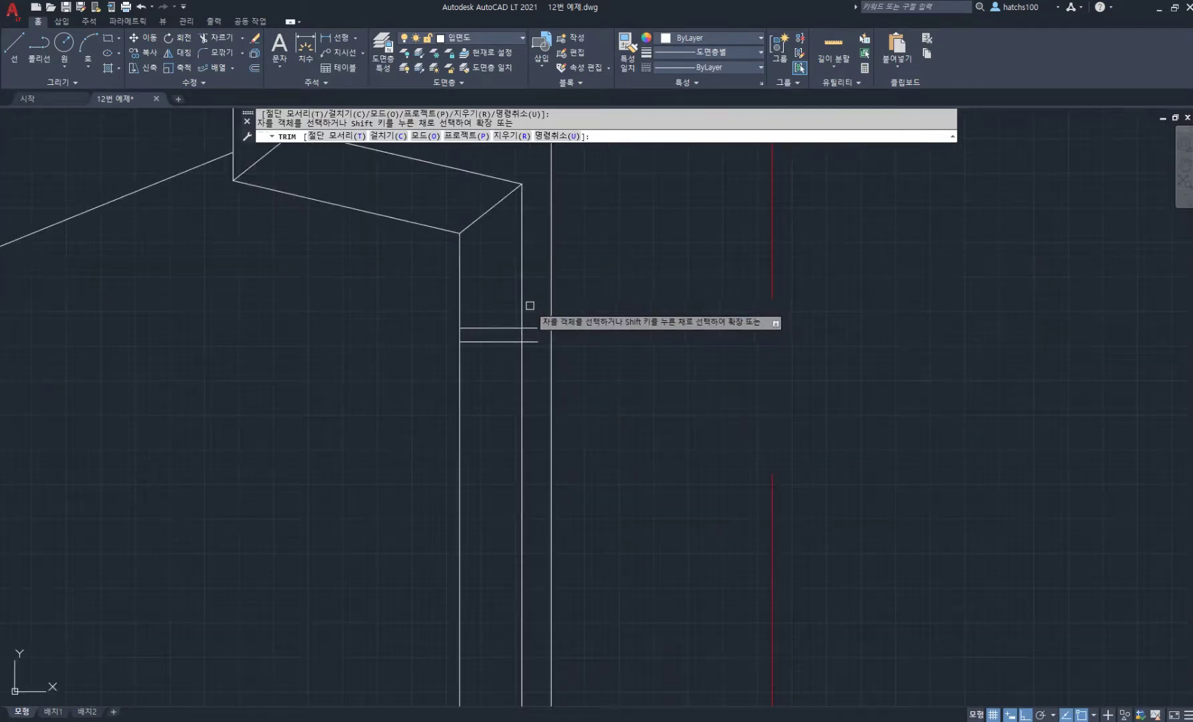
click(531, 306)
scroll(535, 433, down, 6)
middle_drag(551, 458, 521, 228)
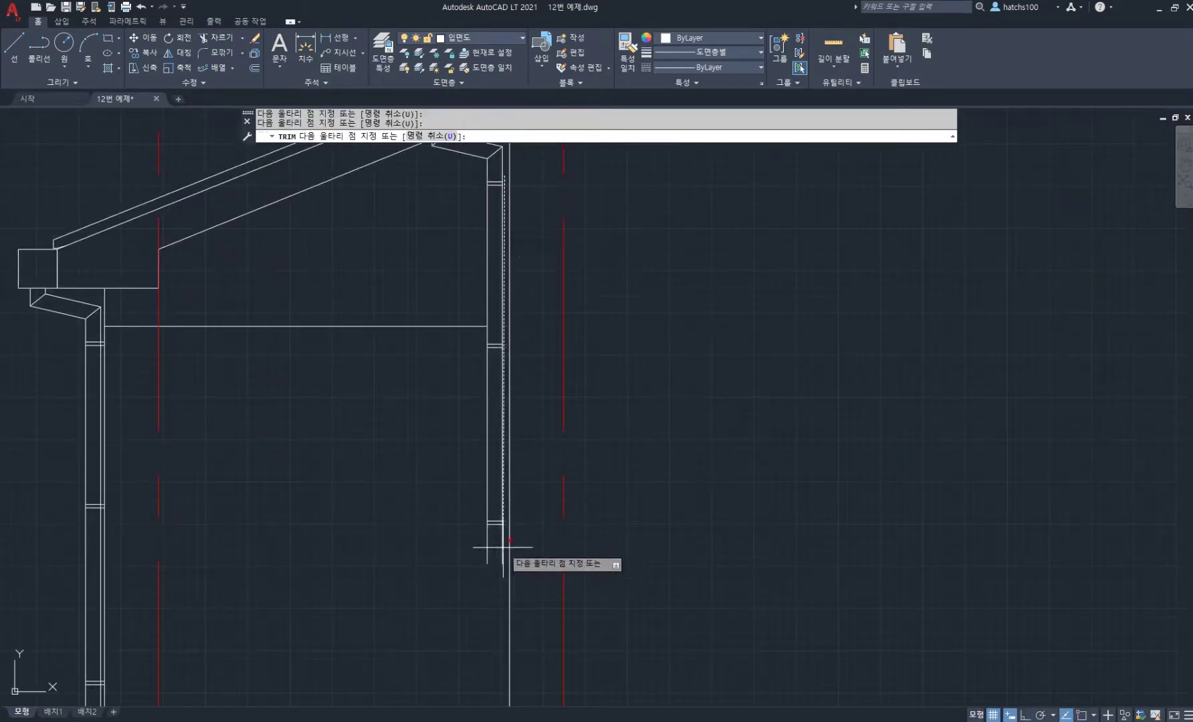
scroll(500, 545, up, 4)
key(Return)
scroll(510, 520, down, 5)
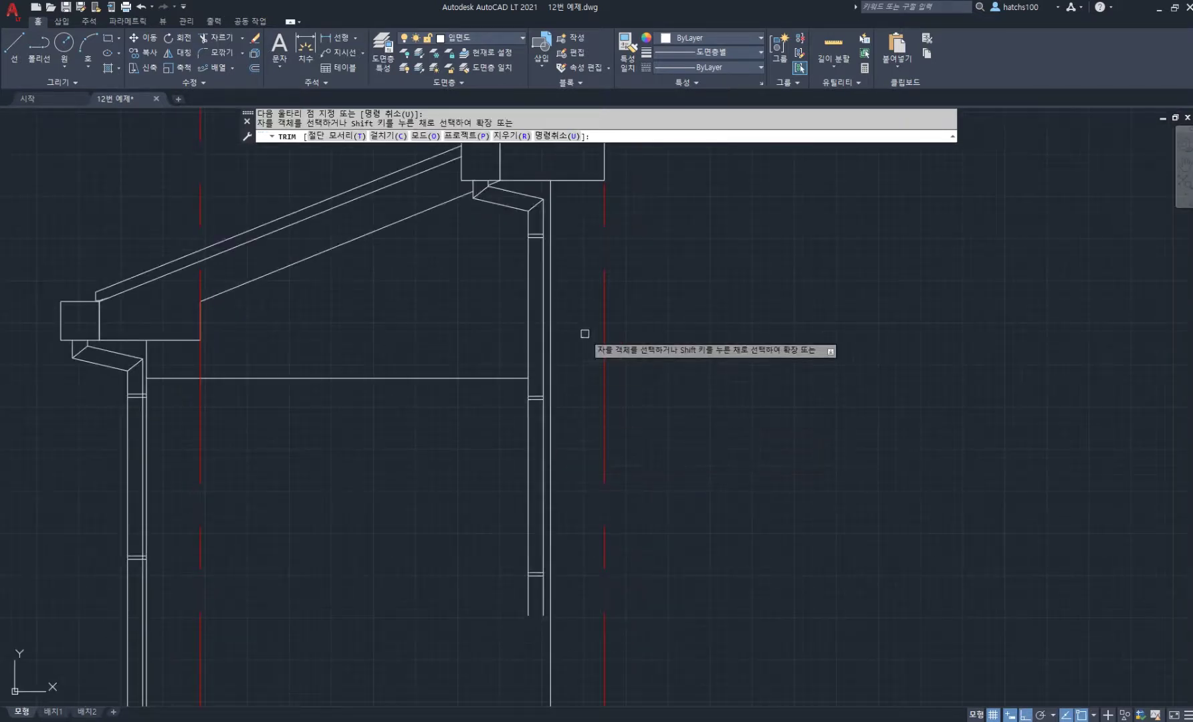
key(Return)
scroll(489, 402, down, 4)
middle_drag(519, 445, 609, 275)
scroll(609, 276, down, 2)
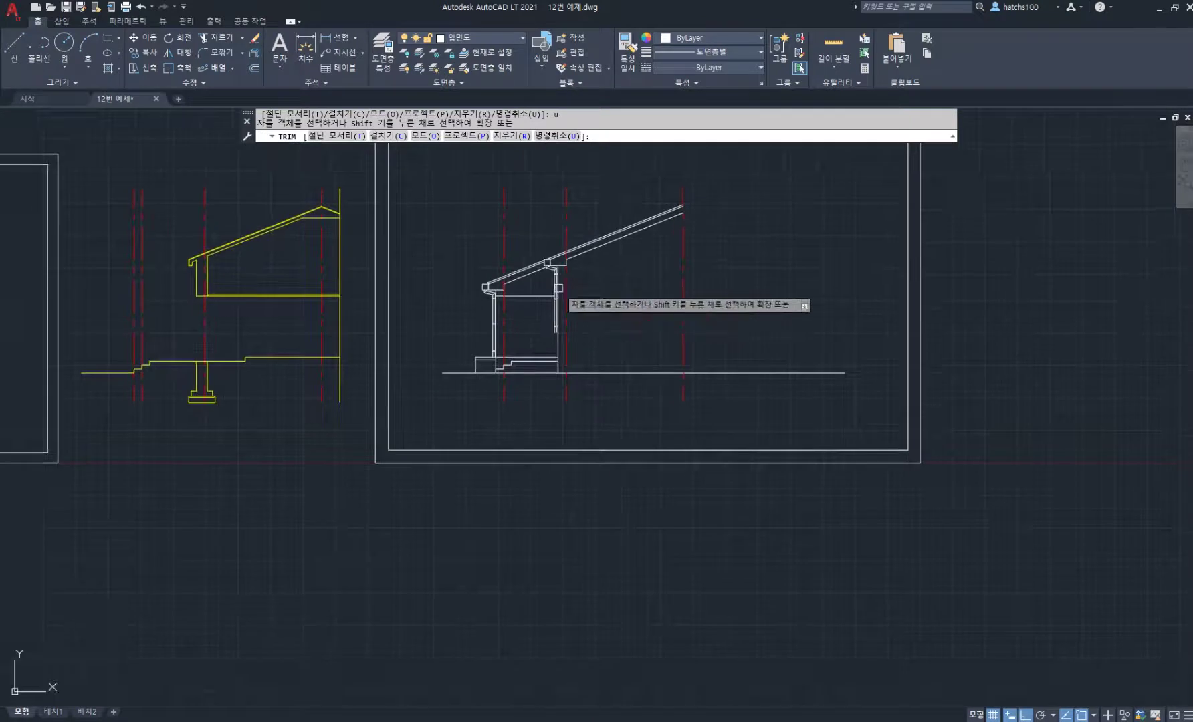
Extend the upper downspout's bracket lines across to the outer wall line
scroll(553, 279, up, 8)
scroll(569, 255, up, 2)
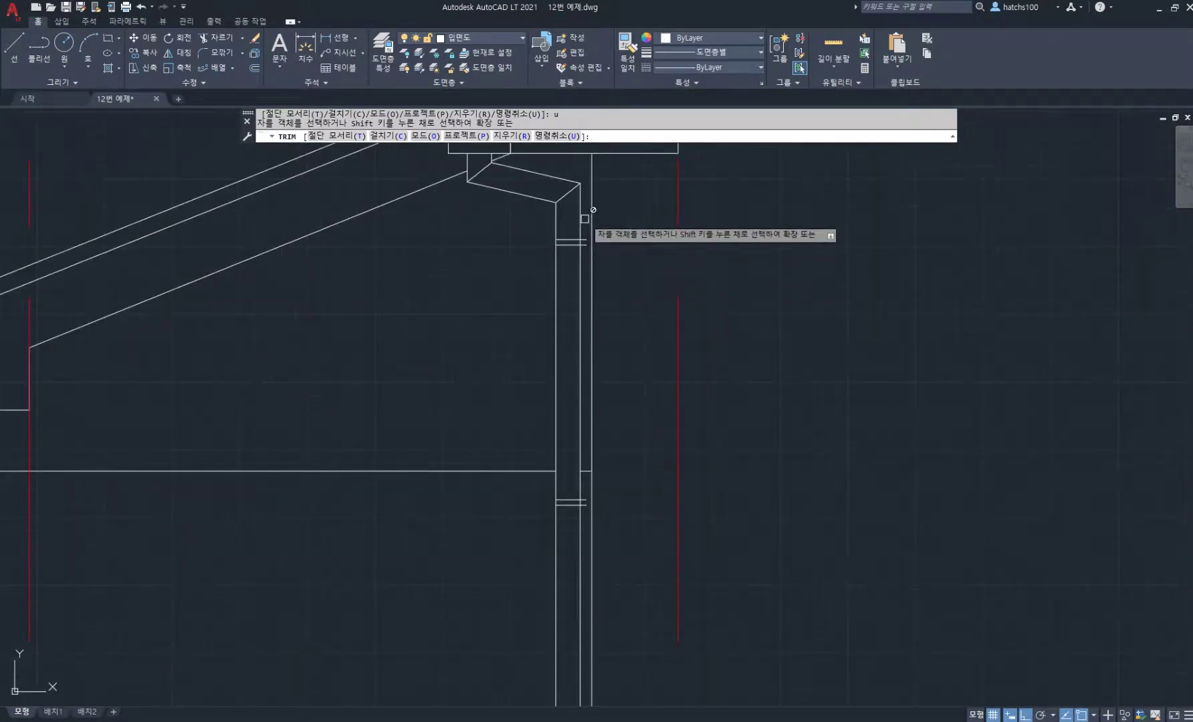
click(580, 234)
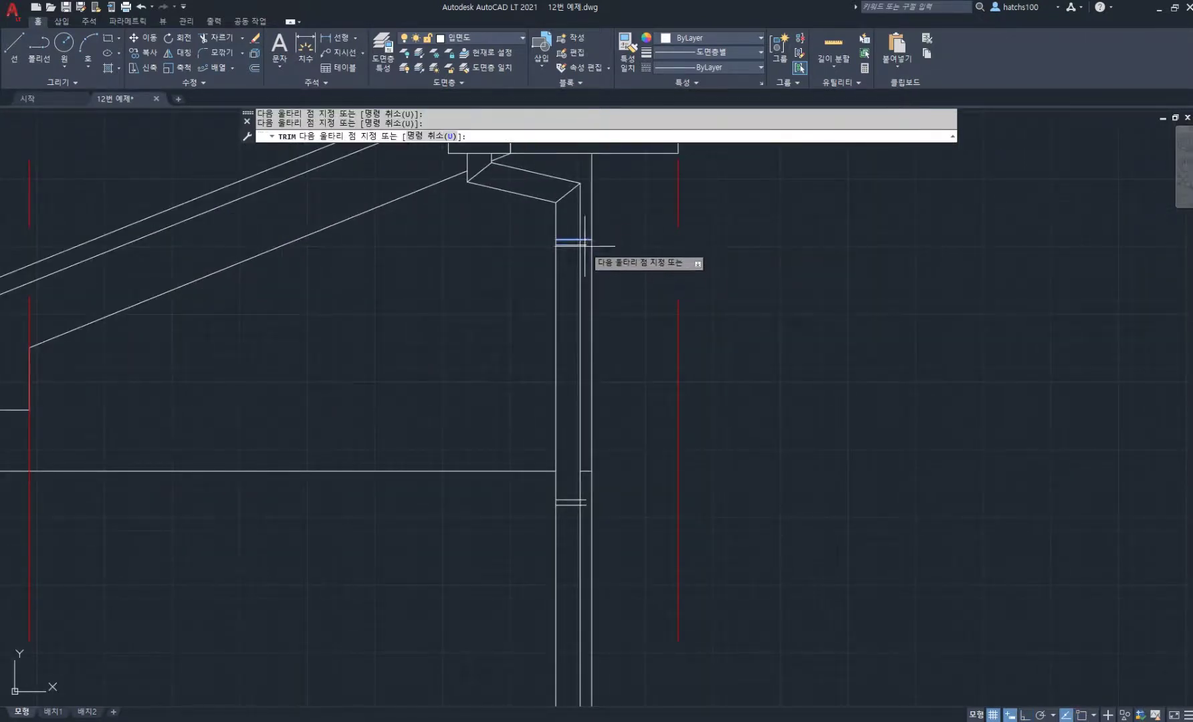
shift+click(583, 491)
shift+click(584, 521)
scroll(602, 495, down, 3)
scroll(605, 471, up, 5)
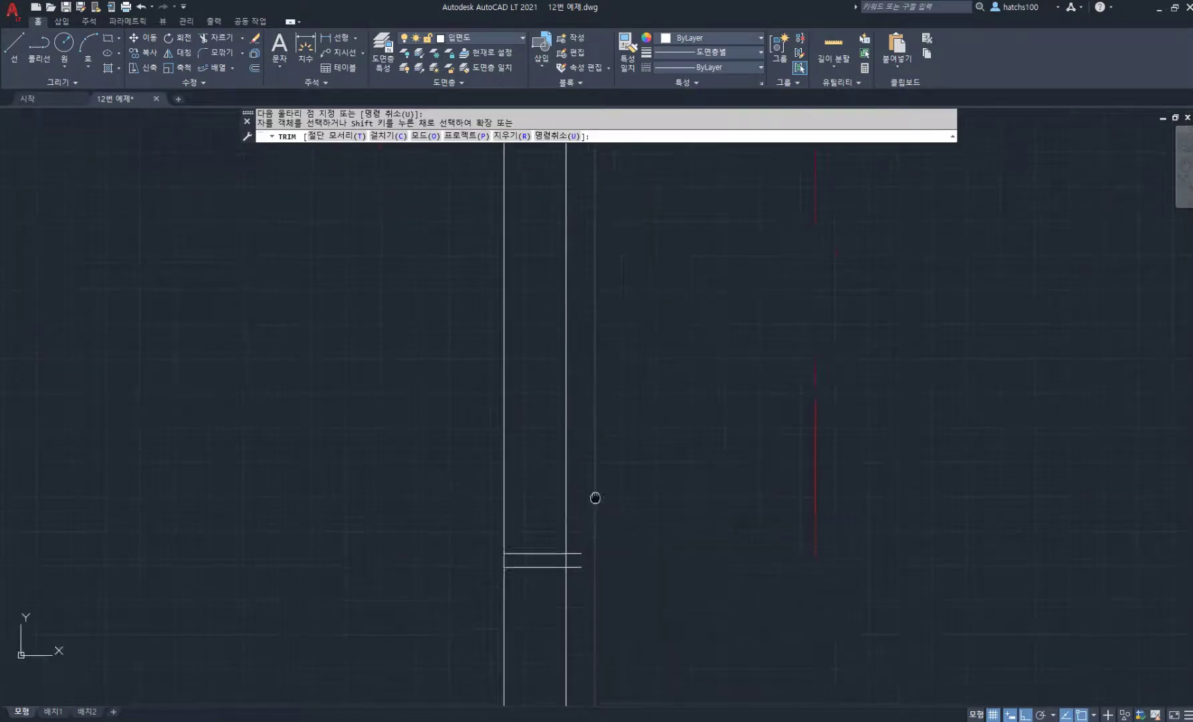
Extend both vertical lines of the upper downspout down to the floor line at the top of the entrance steps
scroll(631, 468, down, 4)
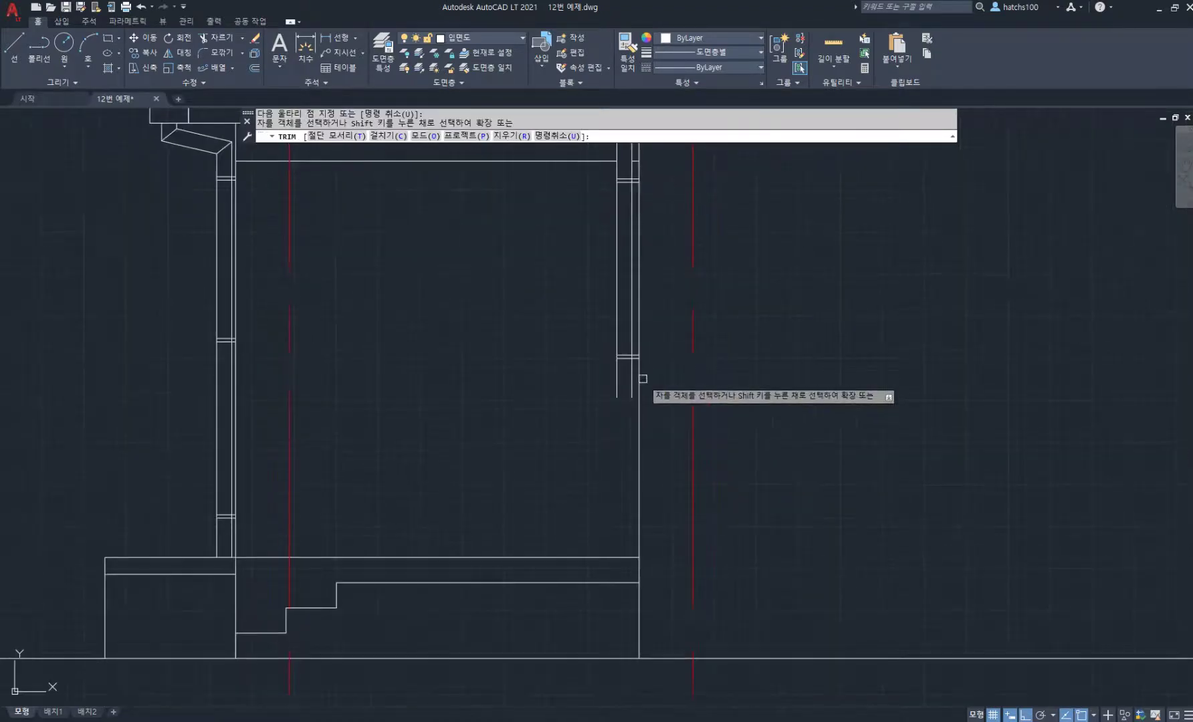
shift+click(618, 391)
shift+click(631, 392)
shift+click(617, 422)
shift+click(630, 458)
scroll(669, 395, down, 5)
key(Return)
scroll(632, 338, up, 3)
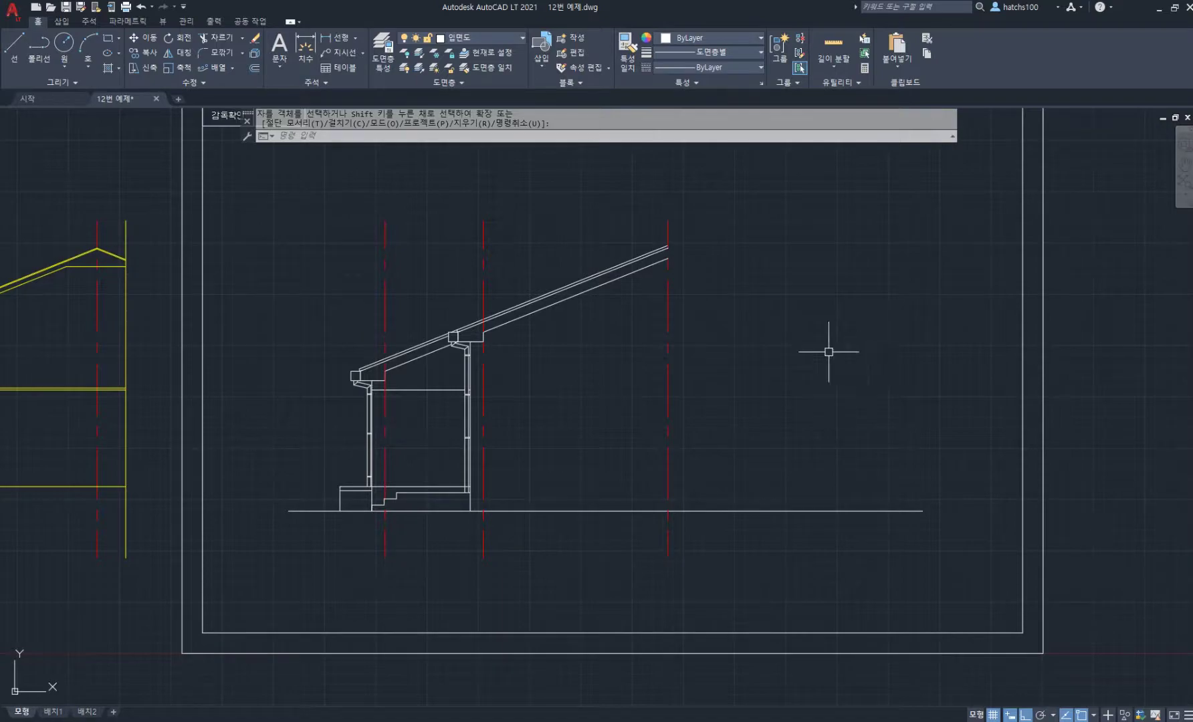
Consult the first-floor plan in Acrobat Reader, return to AutoCAD and offset the ridge centerline 4200 to the right
click(406, 721)
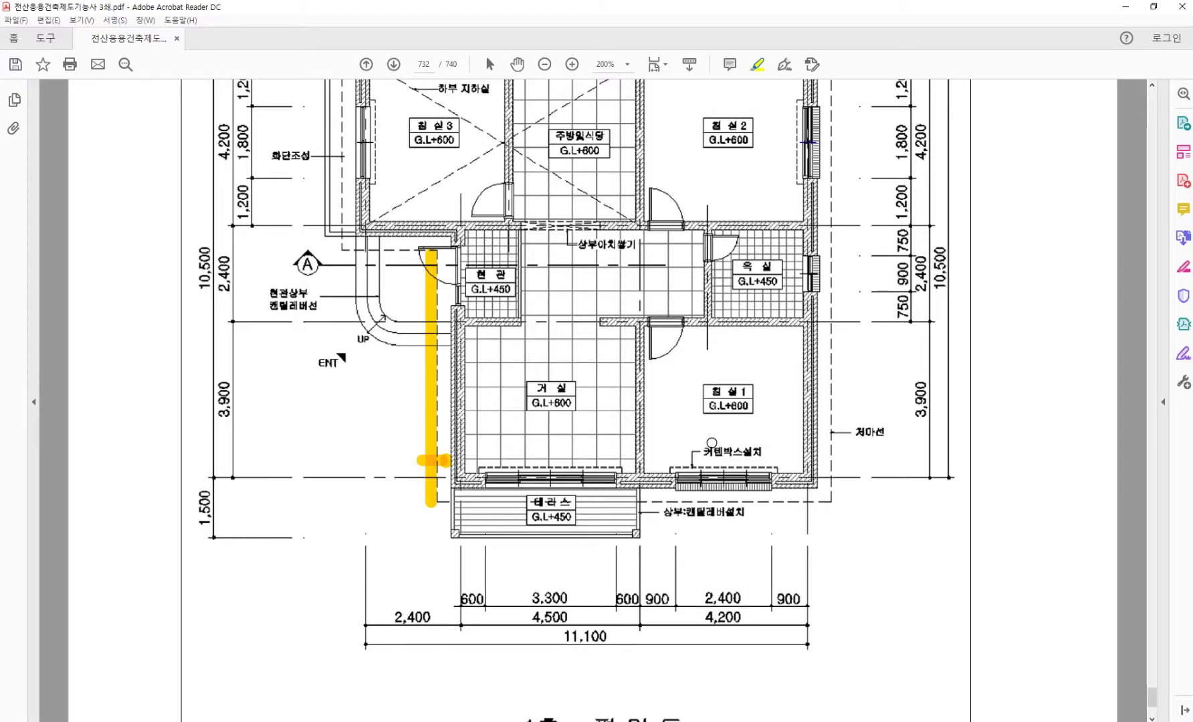
click(435, 720)
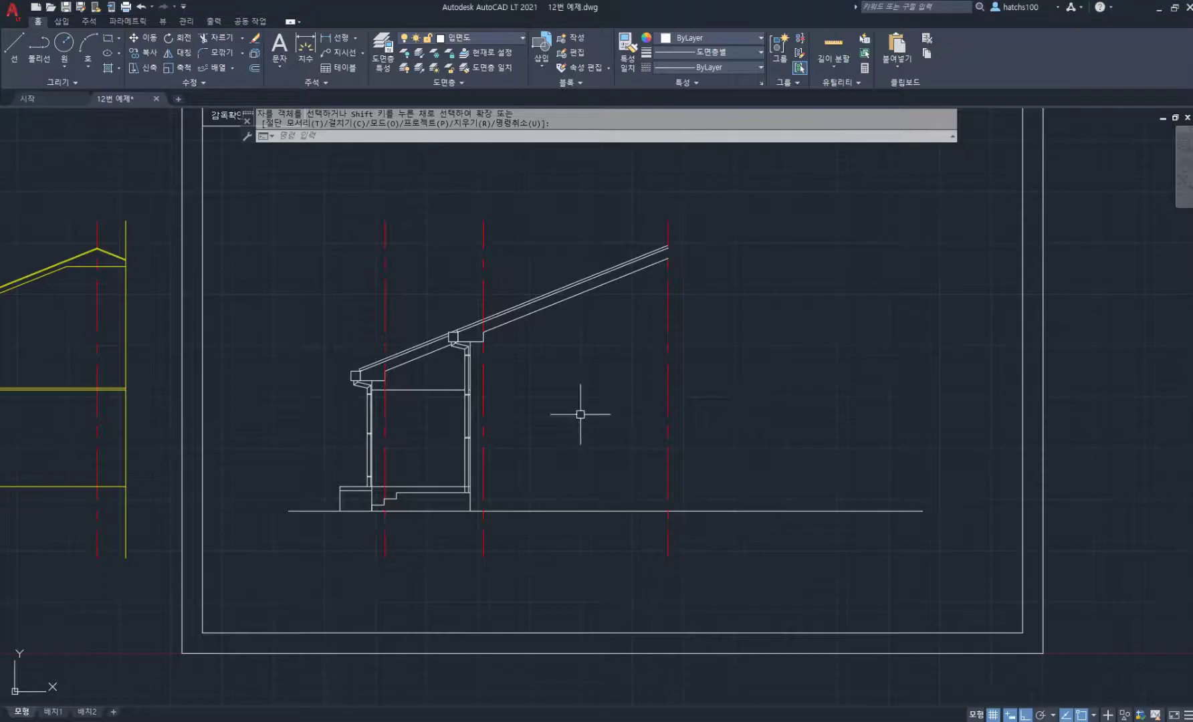
text(o)
key(Return)
key(Return)
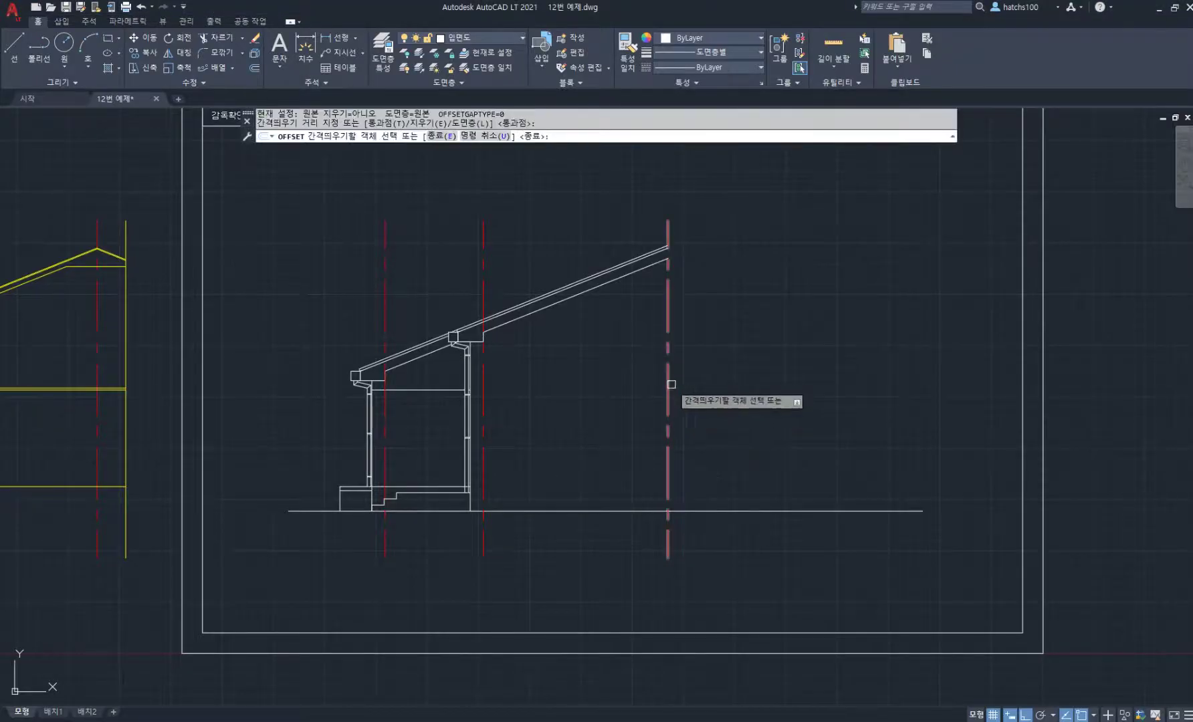
click(668, 398)
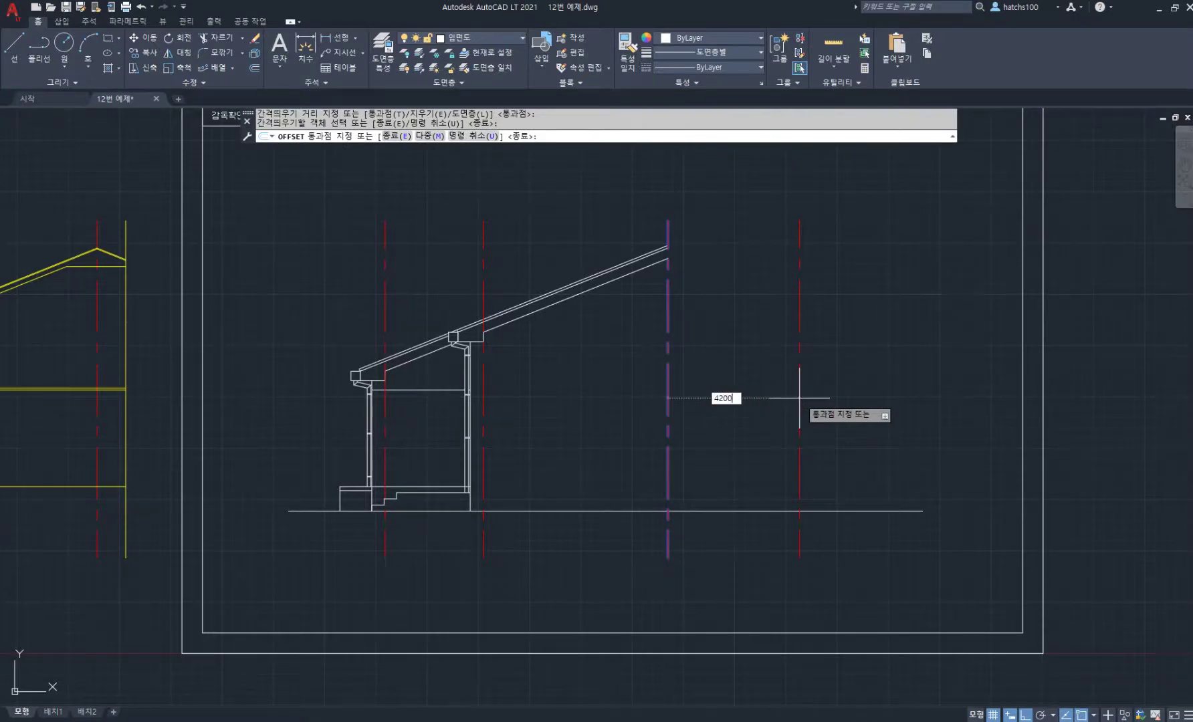
key(Return)
key(Return)
middle_drag(699, 347, 700, 363)
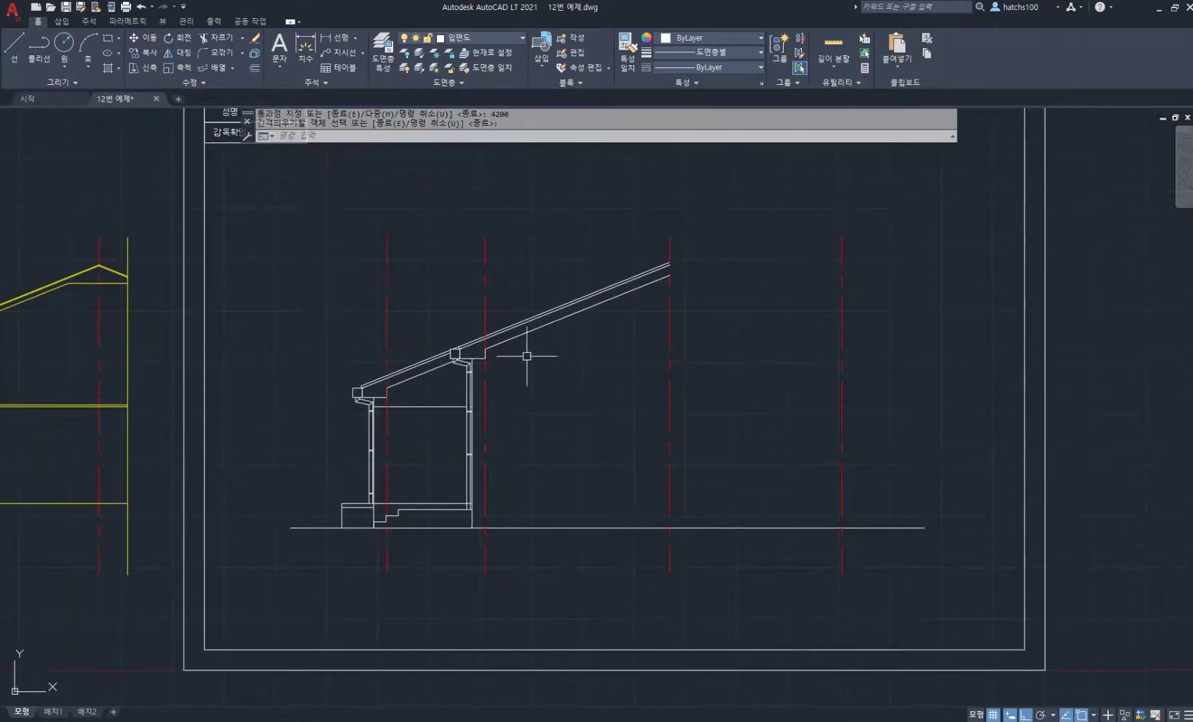
Mirror the upper roof lines, eave box, downspout and outer wall line about the ridge centerline, keeping the originals
text(mi)
key(Return)
click(546, 341)
click(533, 285)
scroll(456, 385, up, 2)
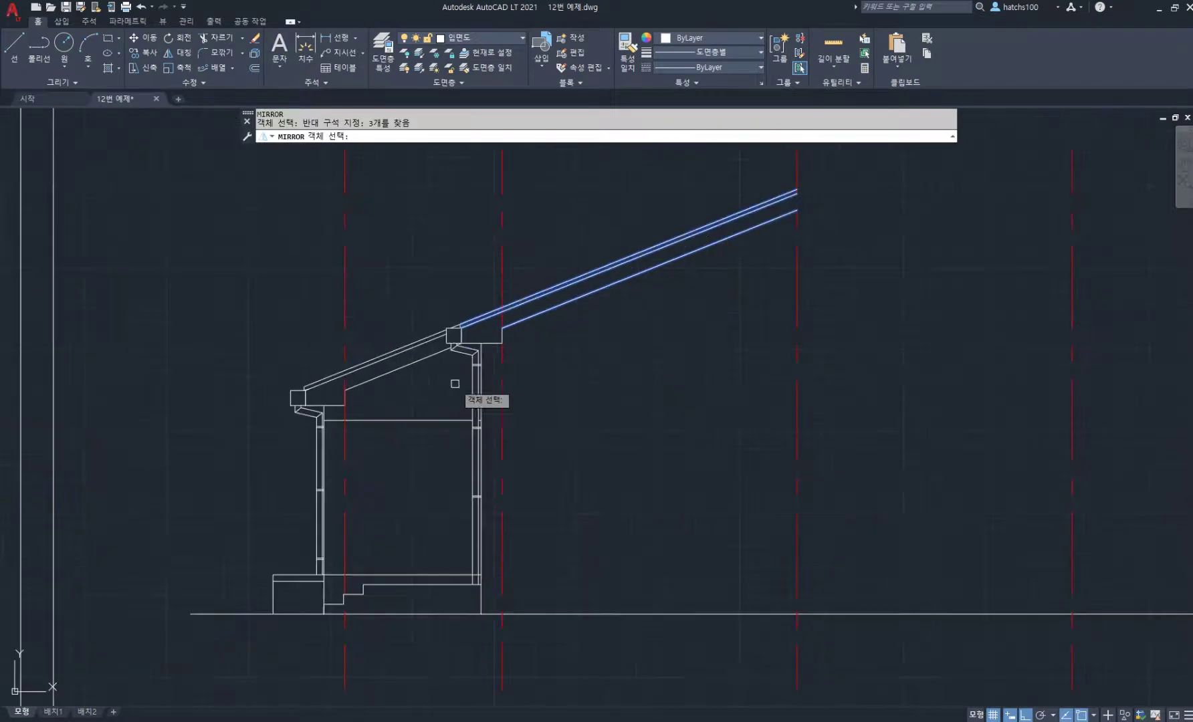
click(437, 297)
click(558, 625)
middle_drag(562, 414, 473, 439)
scroll(473, 439, down, 2)
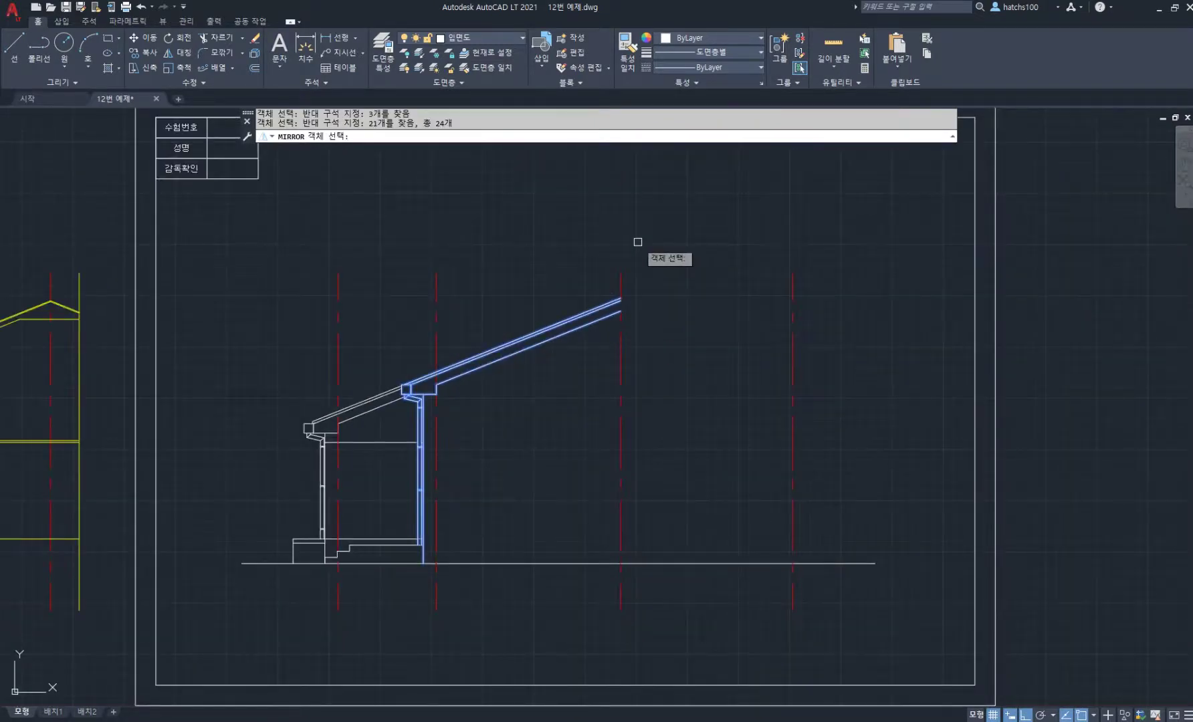
key(Return)
click(620, 274)
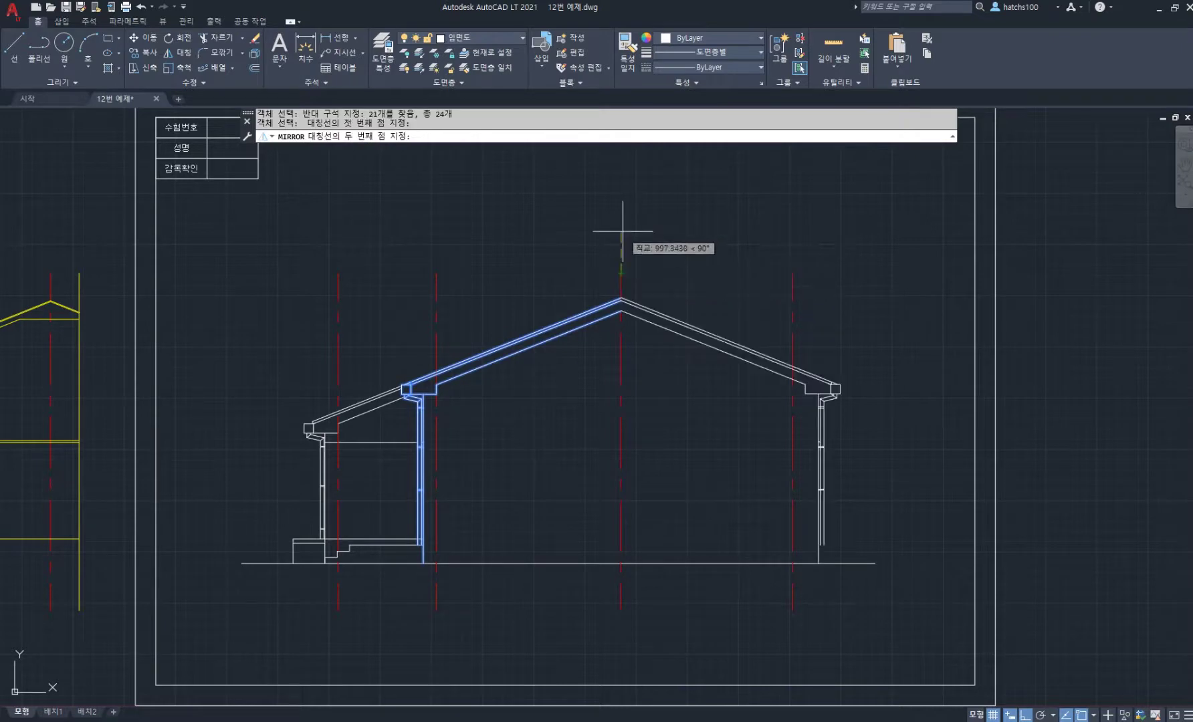
click(623, 232)
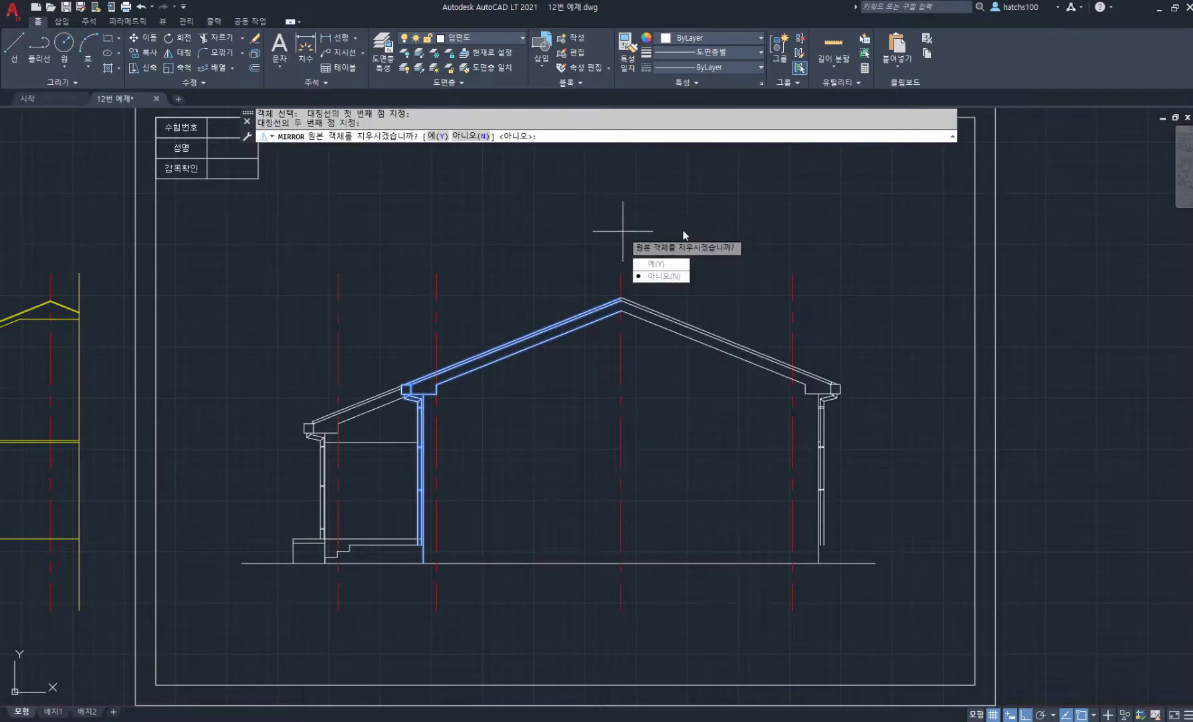
key(Return)
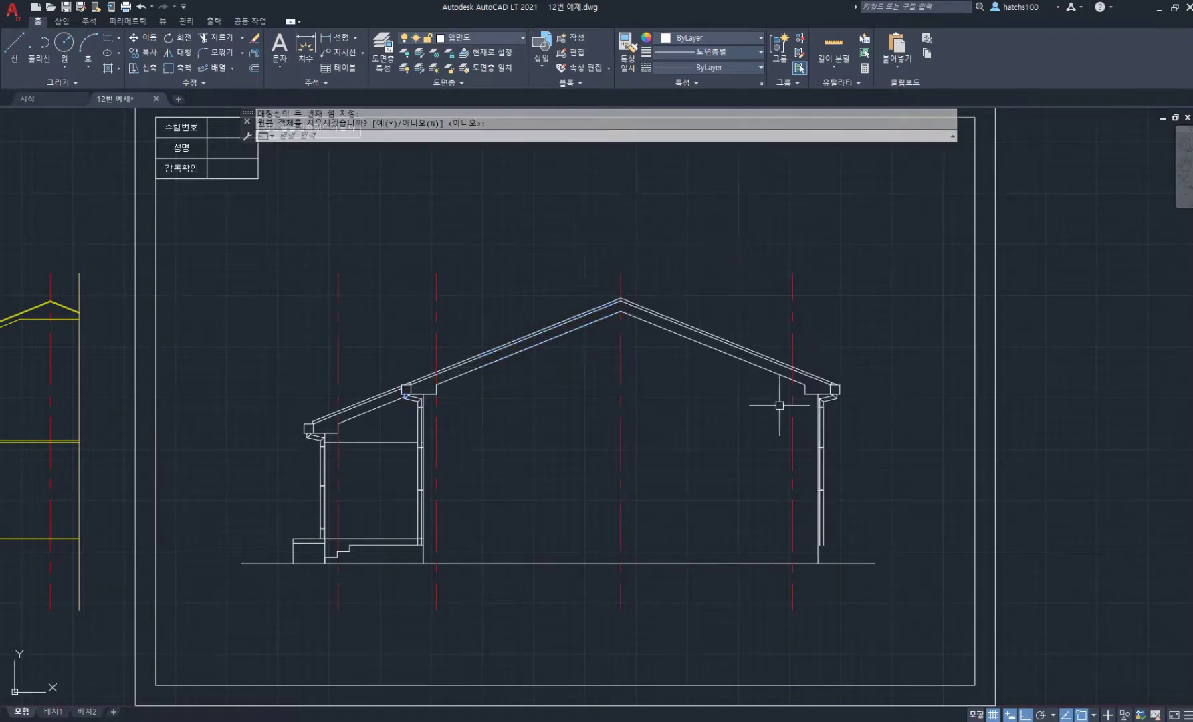
Offset the centerline to the right of the ridge outward by 600 toward the mirrored eave
scroll(800, 365, up, 4)
key(Return)
key(Return)
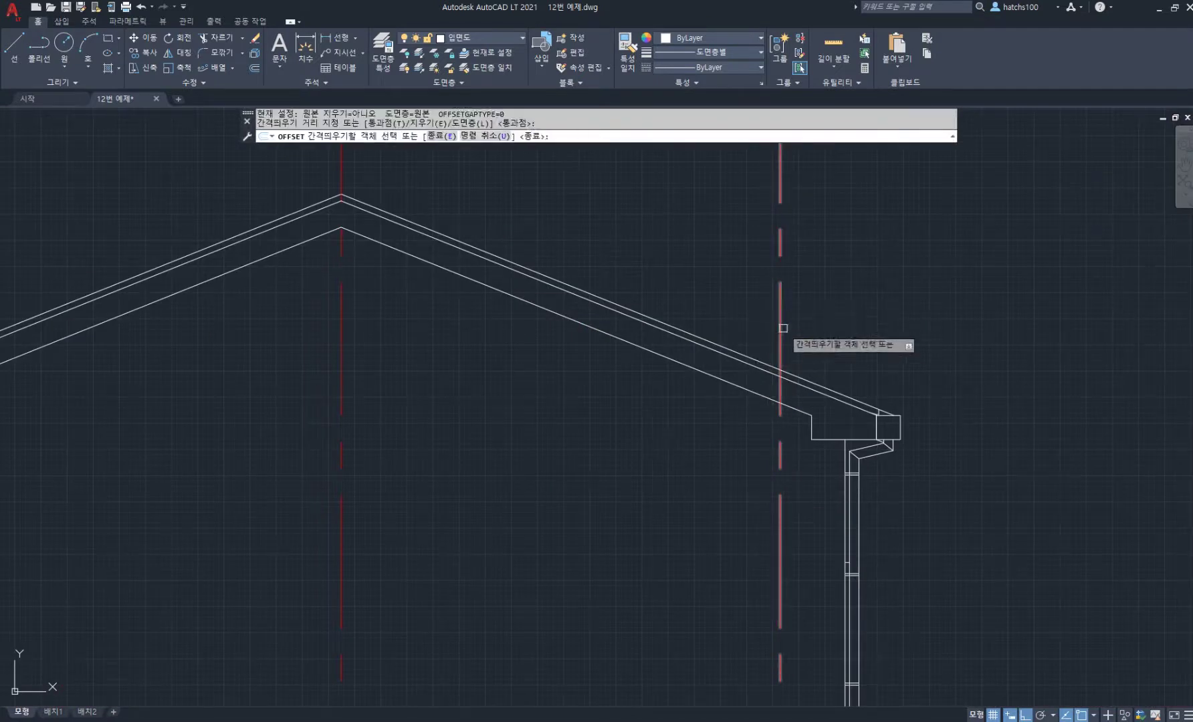
click(780, 336)
text(600)
key(Return)
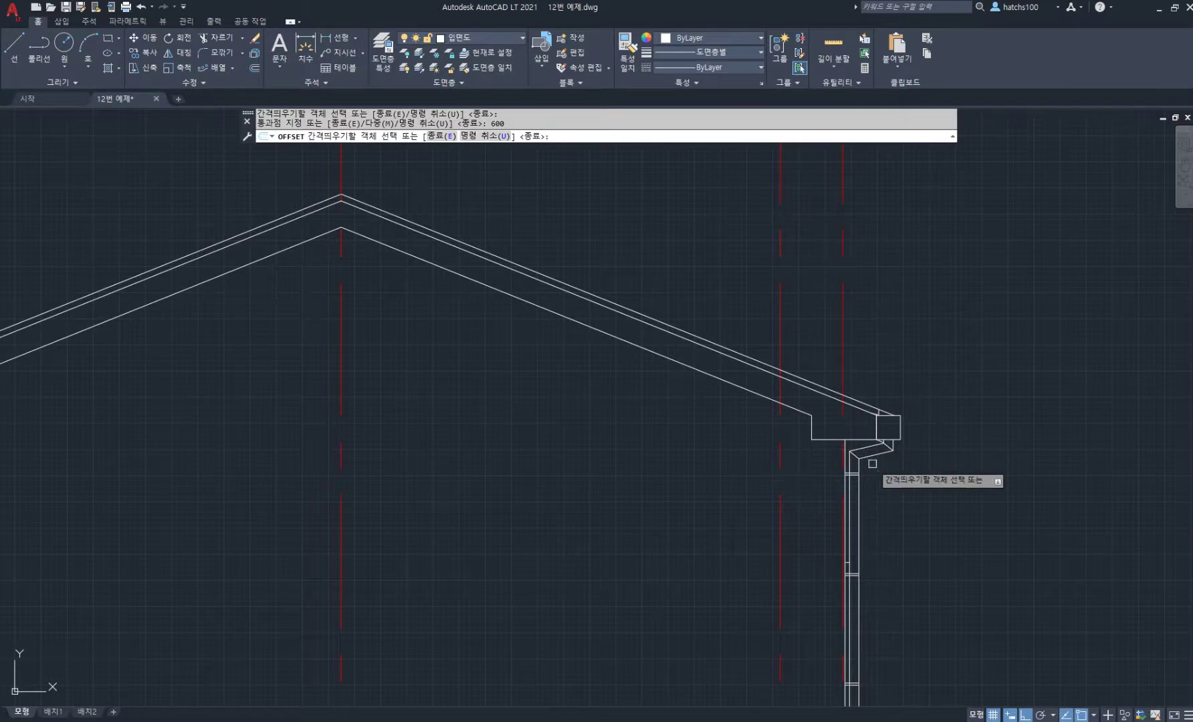
Move the mirrored eave box, downspout and wall line so the box's inner edge meets the outermost right centerline at the roof line
key(Return)
scroll(870, 441, up, 6)
scroll(903, 329, up, 2)
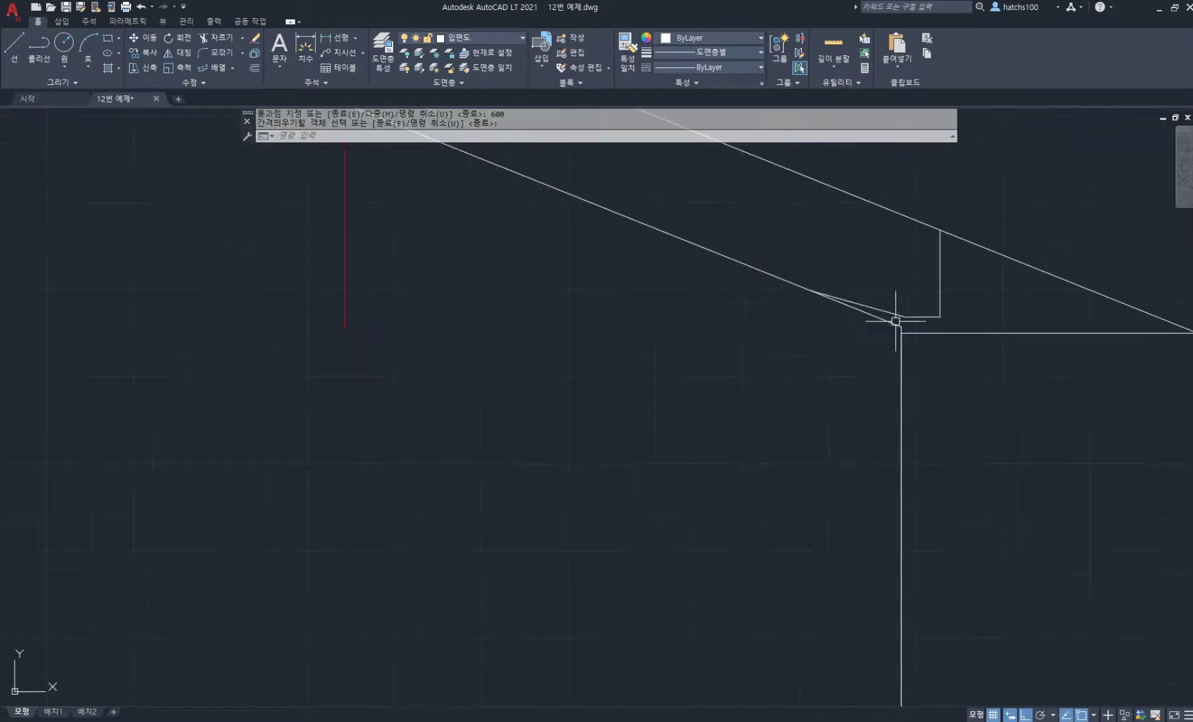
scroll(900, 327, down, 3)
scroll(760, 247, down, 5)
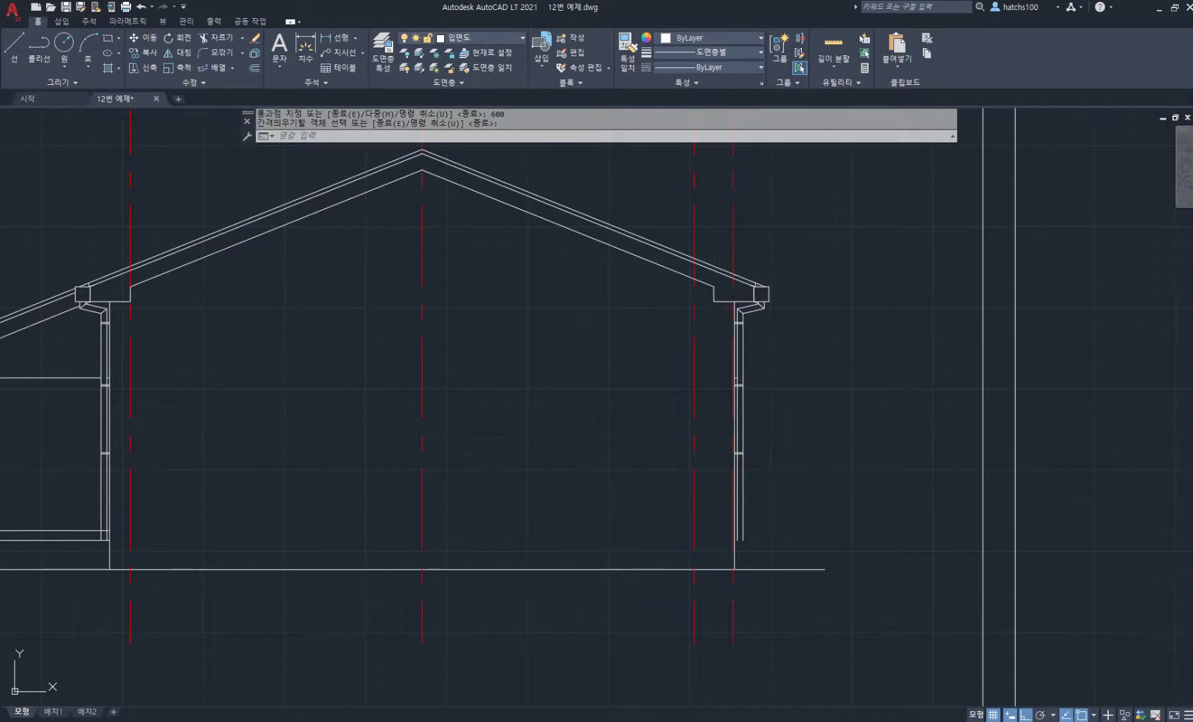
key(Return)
click(705, 242)
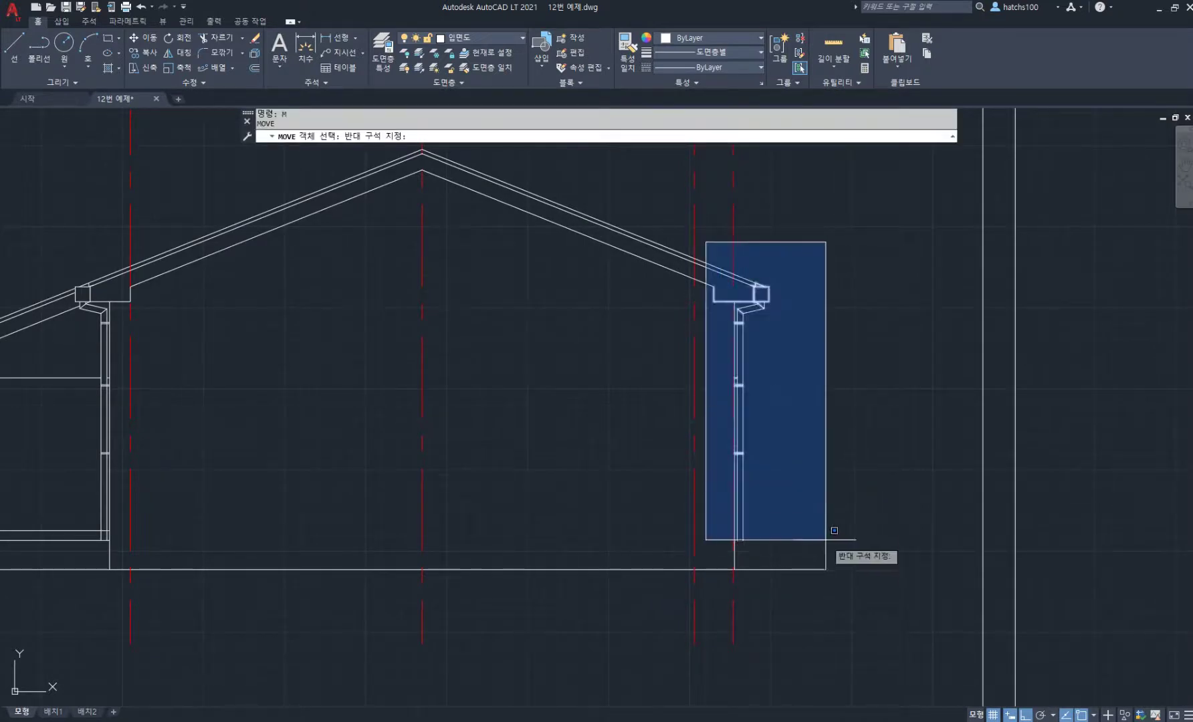
click(800, 589)
scroll(743, 320, up, 10)
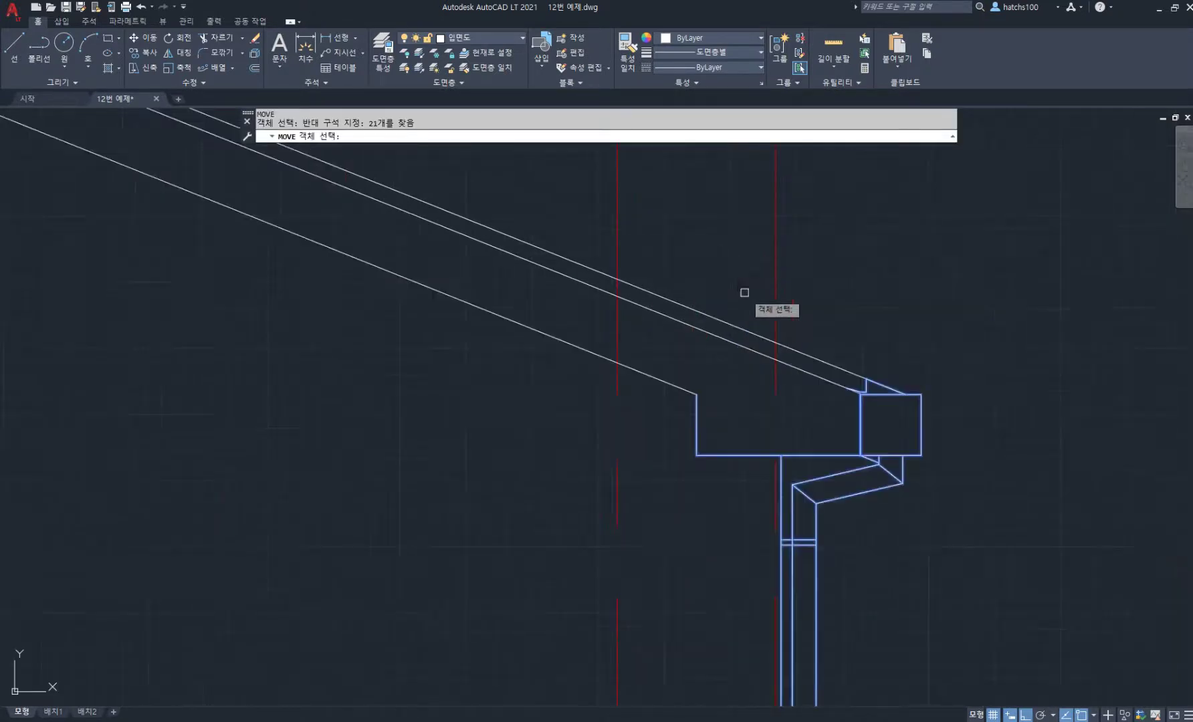
key(Return)
scroll(907, 431, up, 6)
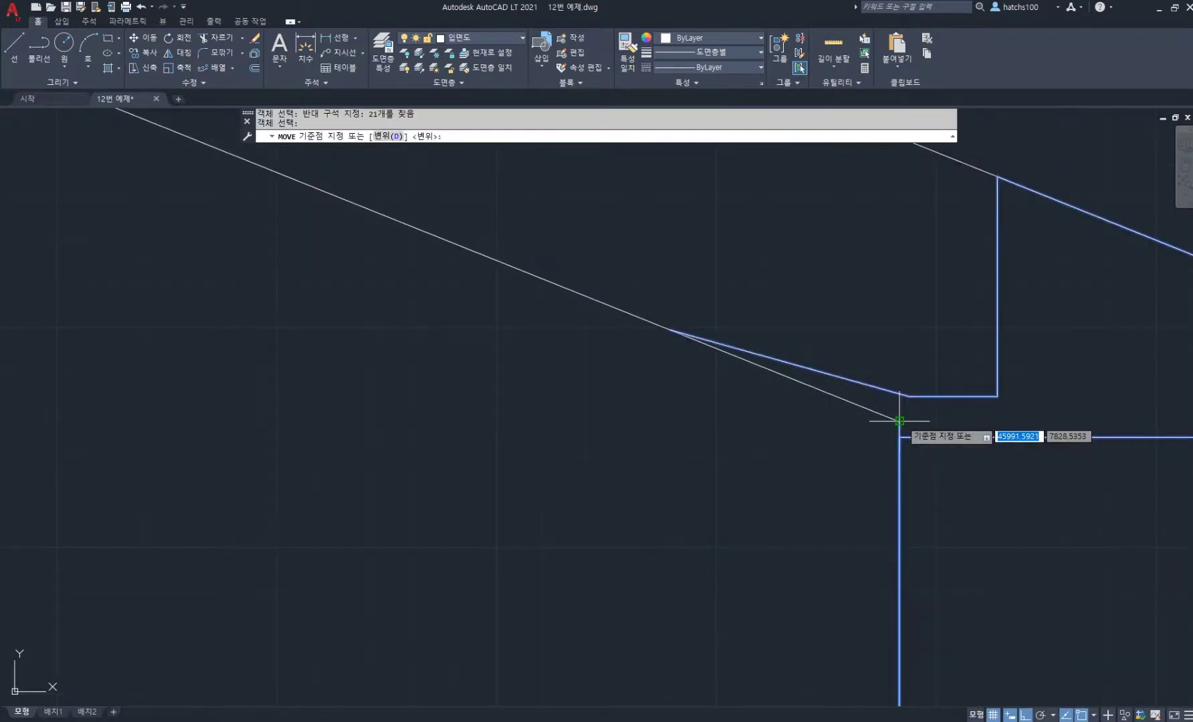
click(899, 422)
scroll(899, 418, down, 5)
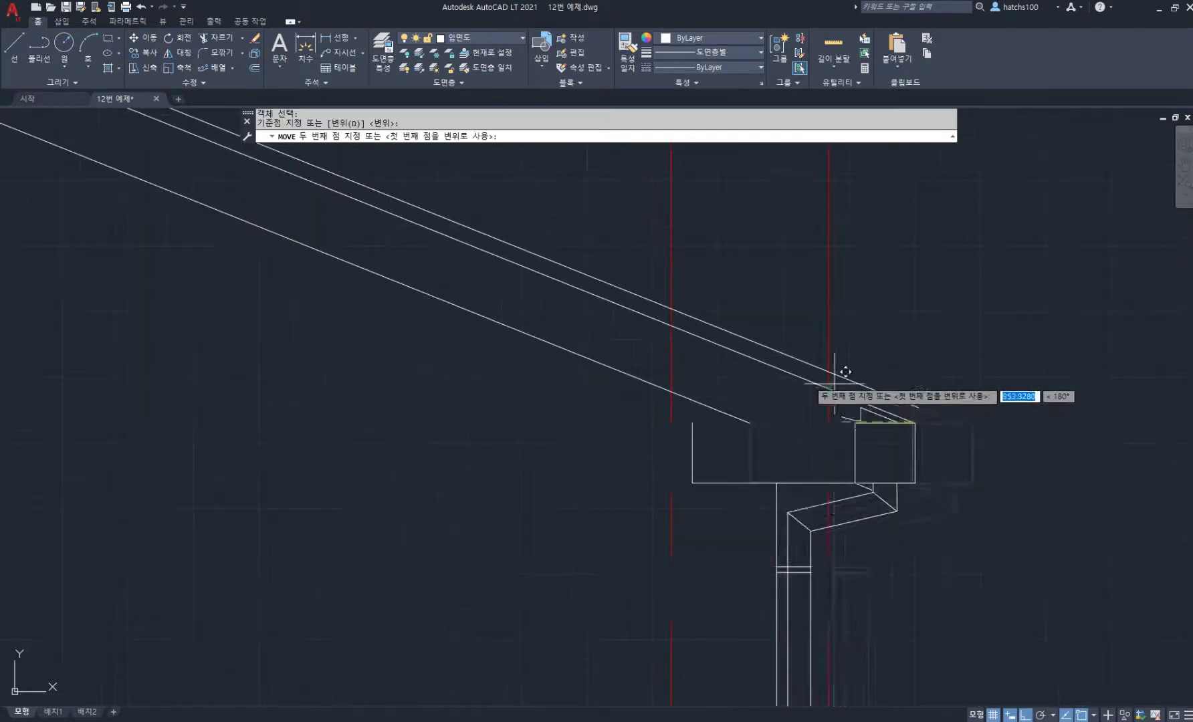
click(856, 388)
Trim the right-hand roof lines that run past the relocated eave box and soffit
scroll(740, 418, down, 6)
middle_drag(870, 404, 860, 312)
scroll(670, 318, up, 6)
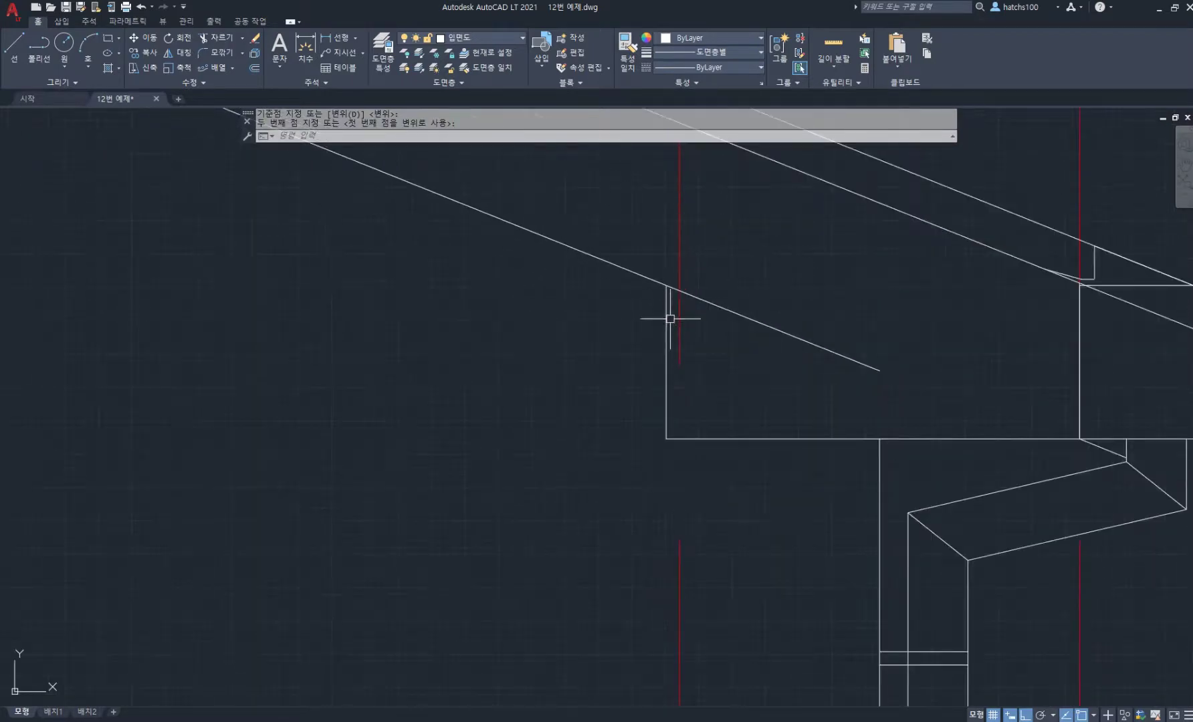
scroll(662, 295, down, 4)
scroll(689, 306, up, 6)
text(tr)
key(Return)
scroll(594, 244, down, 2)
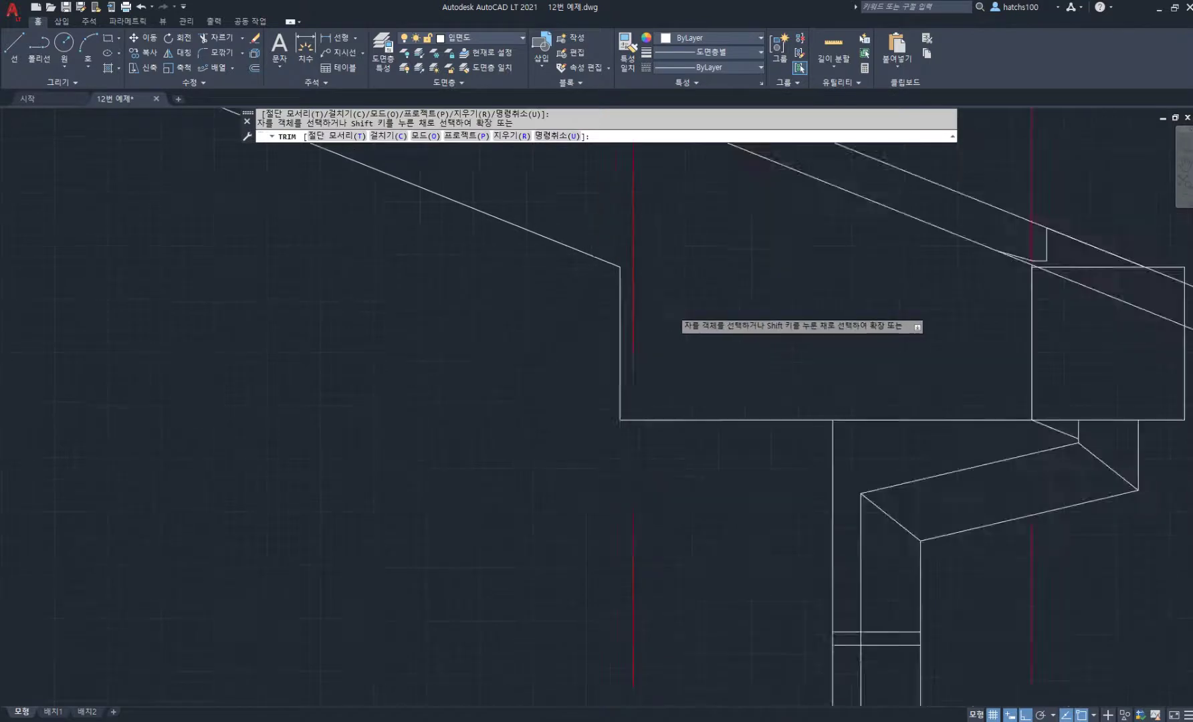
scroll(673, 320, down, 3)
scroll(953, 356, up, 3)
drag(1001, 340, 963, 459)
drag(914, 314, 851, 434)
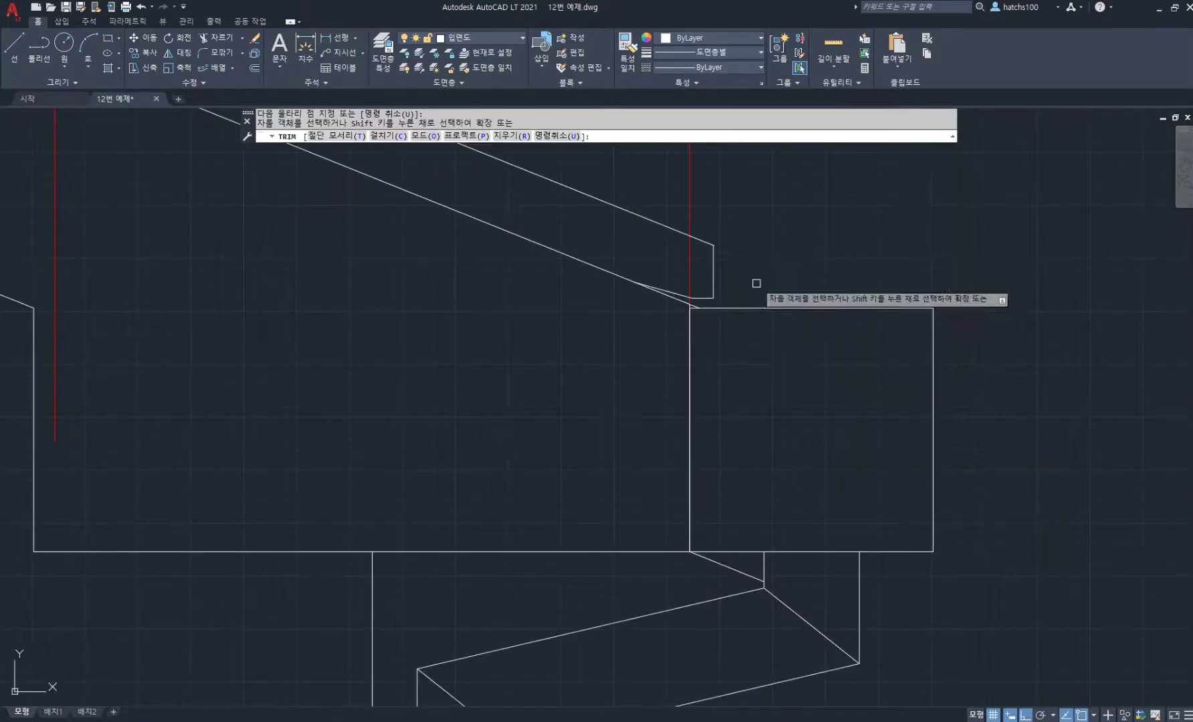
Inspect the trimmed right eave, the base of the right wall and downspout, and the overall elevation
scroll(689, 309, up, 6)
scroll(668, 308, down, 9)
scroll(772, 364, down, 4)
middle_drag(837, 434, 809, 269)
scroll(758, 384, down, 2)
middle_drag(767, 533, 758, 348)
middle_drag(745, 456, 829, 346)
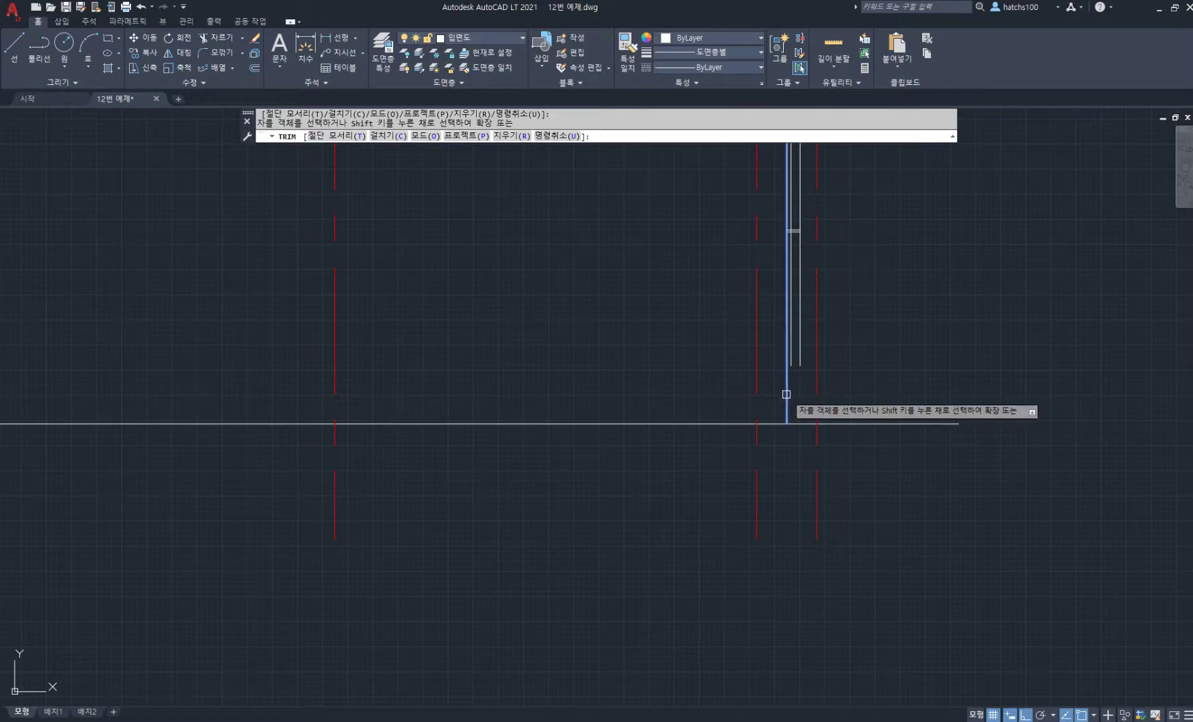
scroll(857, 388, down, 3)
middle_drag(679, 322, 714, 353)
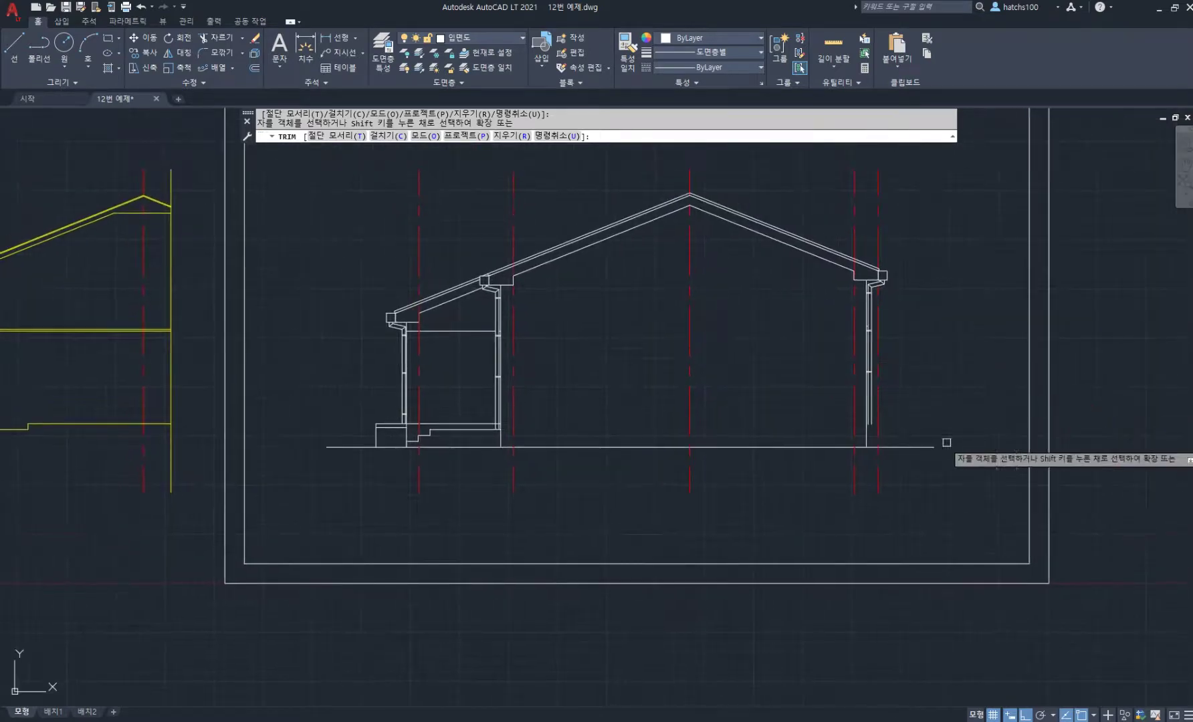
scroll(884, 444, up, 3)
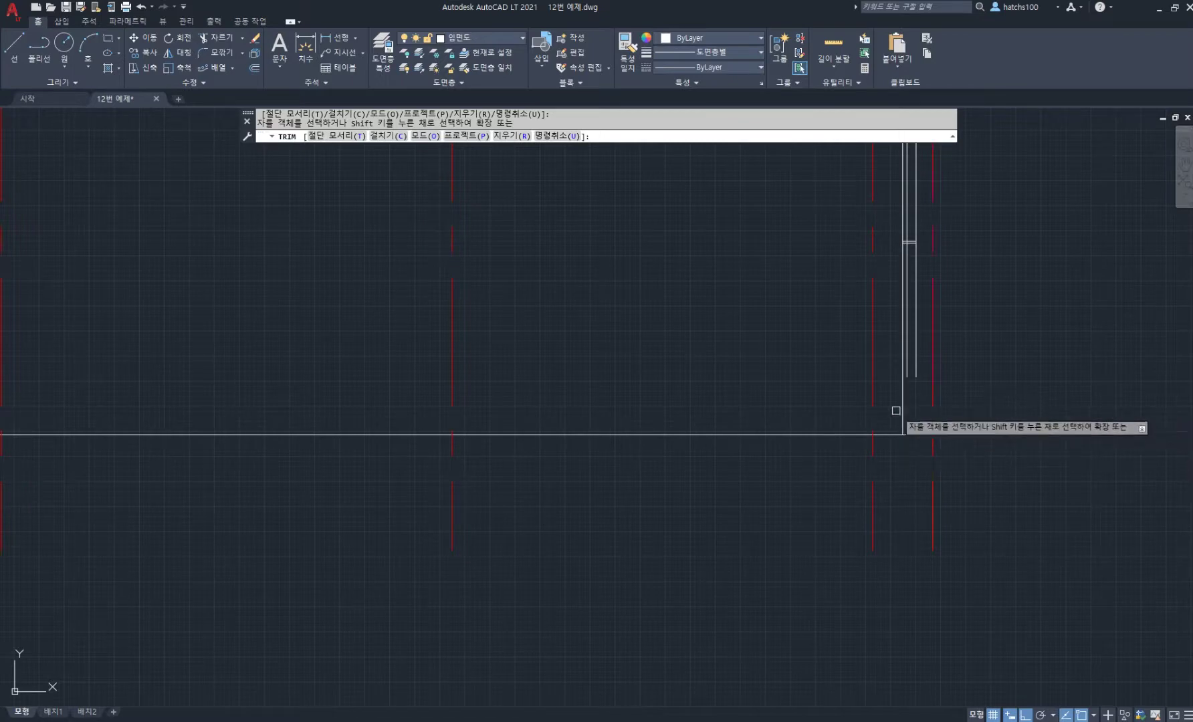
scroll(940, 428, down, 2)
scroll(829, 371, down, 2)
scroll(655, 301, up, 3)
key(space)
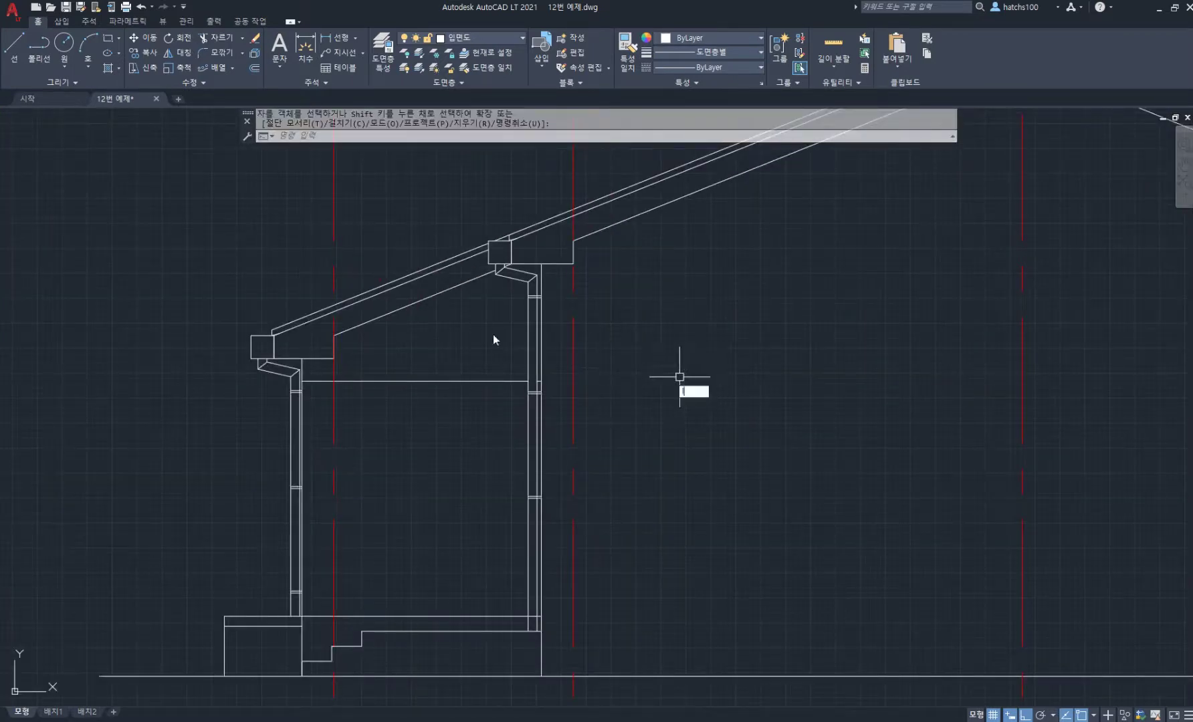
Draw a horizontal line from the end of the entrance's upper horizontal line across to the right outer wall
text(l)
key(space)
scroll(569, 382, up, 4)
click(508, 382)
scroll(515, 381, down, 4)
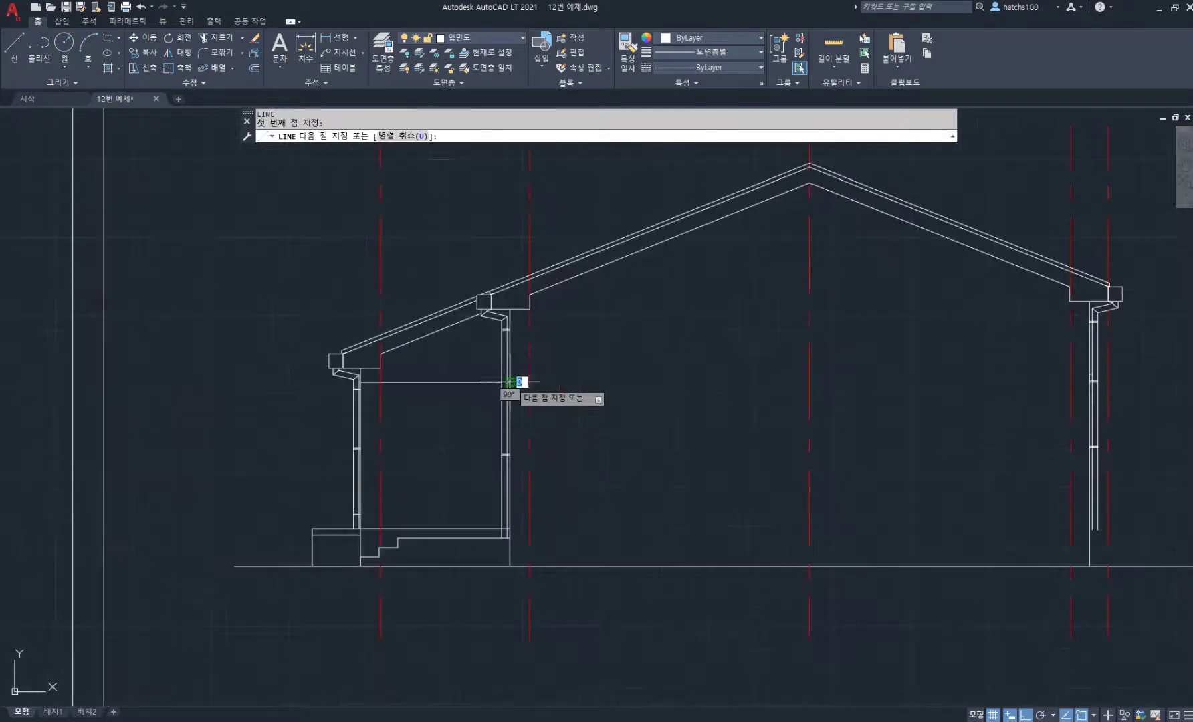
middle_drag(1008, 383, 653, 372)
scroll(726, 362, up, 4)
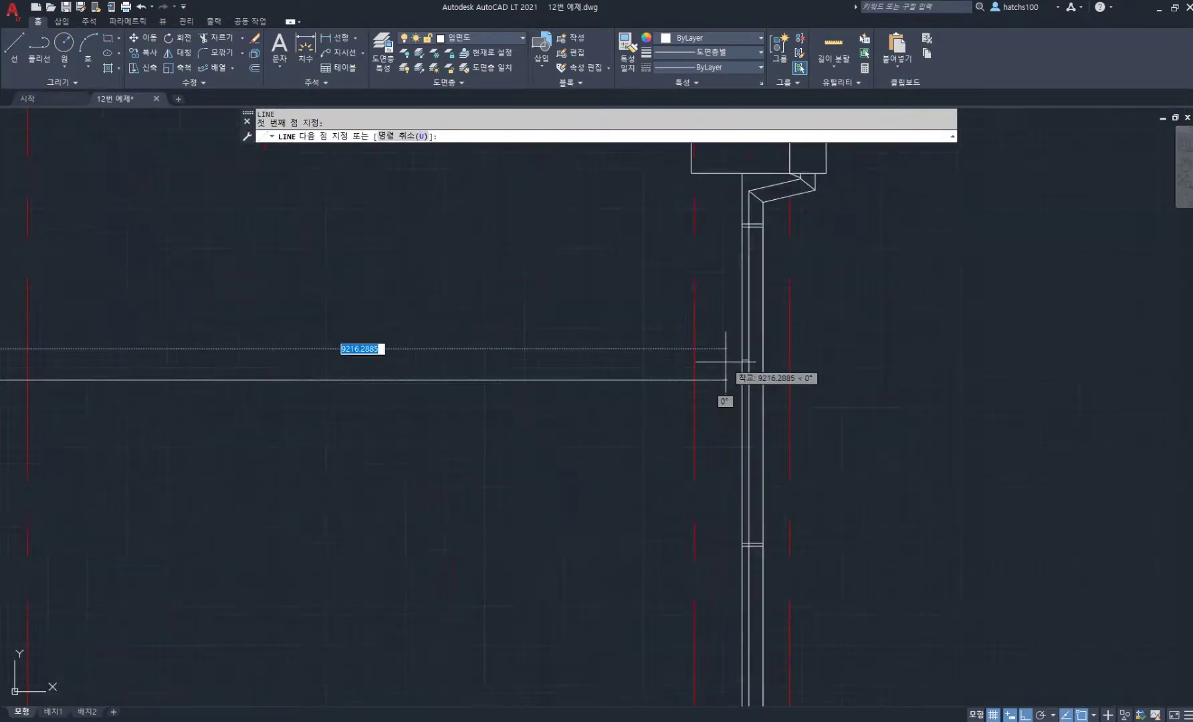
scroll(741, 382, up, 1)
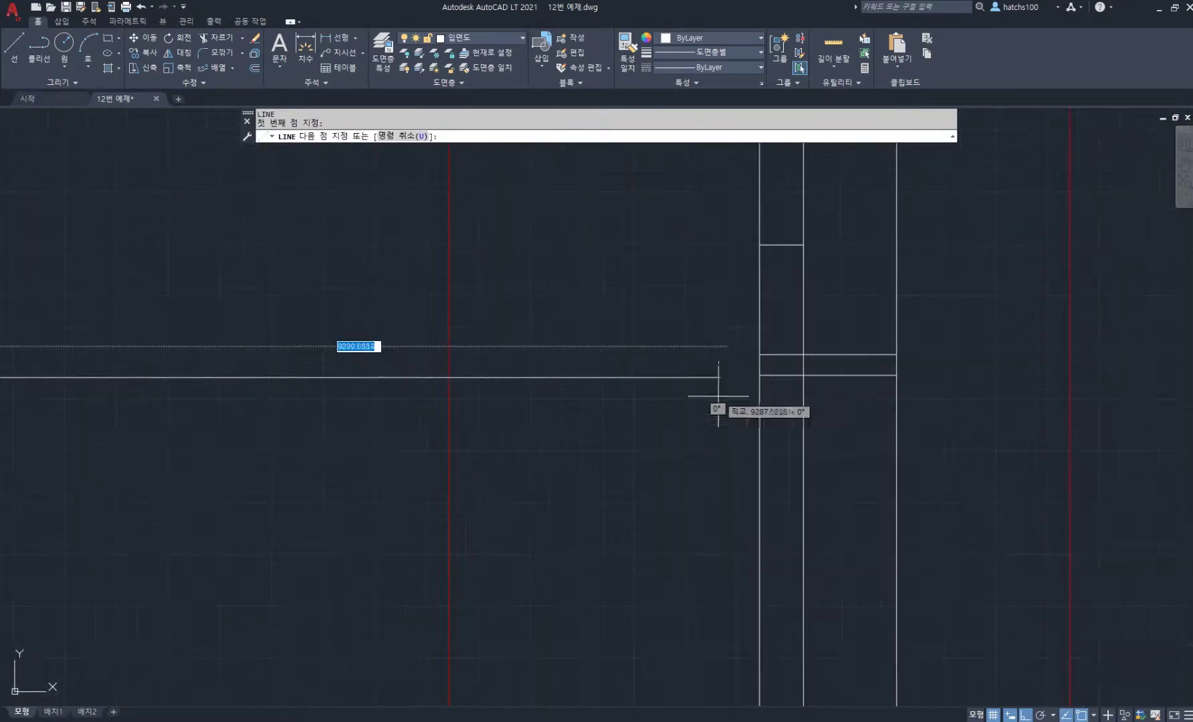
click(759, 373)
scroll(673, 420, down, 5)
middle_drag(473, 535, 575, 452)
key(space)
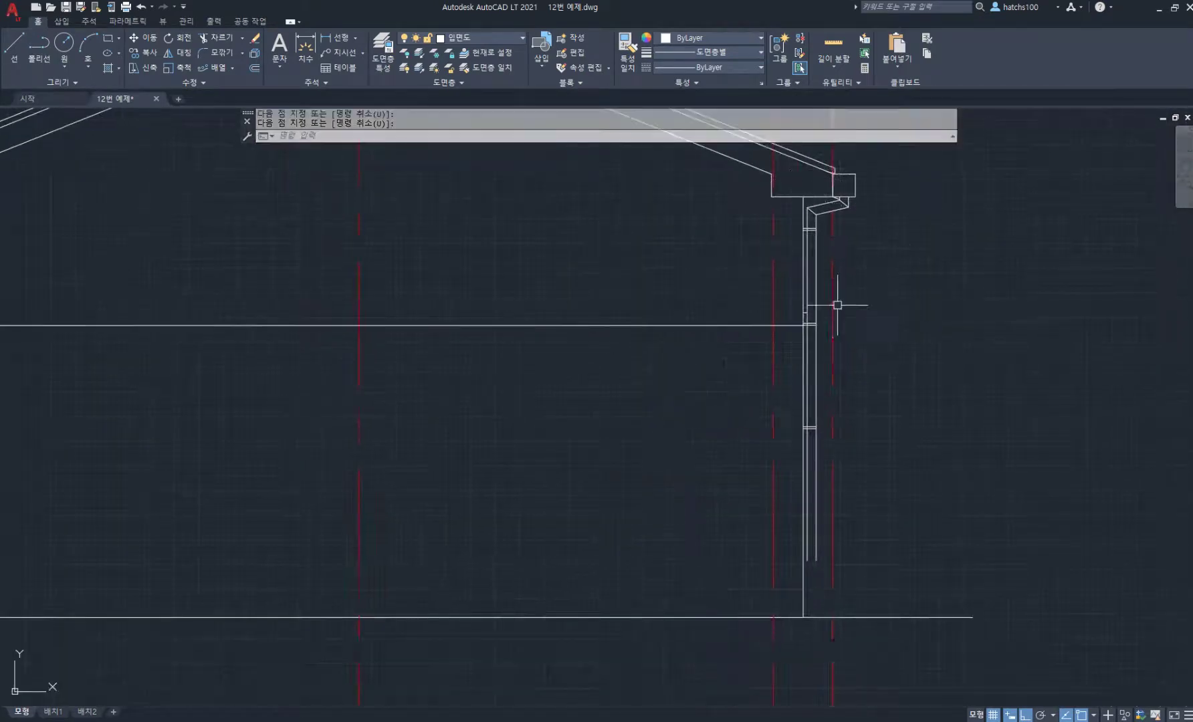
Erase the short stray horizontal line beside the right wall, just above the new horizontal line
scroll(835, 302, up, 6)
click(685, 319)
click(815, 369)
key(Delete)
scroll(499, 399, down, 6)
Draw the floor line horizontally from the wall beside the entrance steps across to the right outer wall
scroll(419, 425, up, 8)
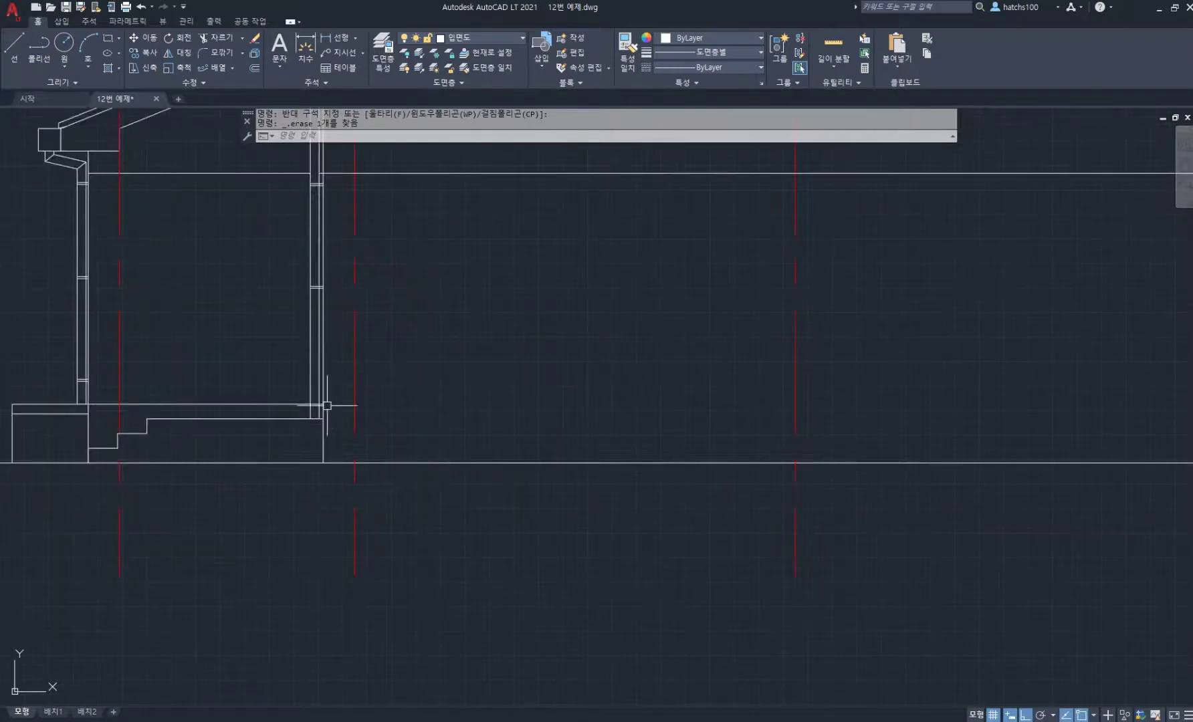
key(l)
key(space)
click(323, 404)
scroll(324, 406, down, 5)
scroll(695, 416, up, 7)
click(700, 410)
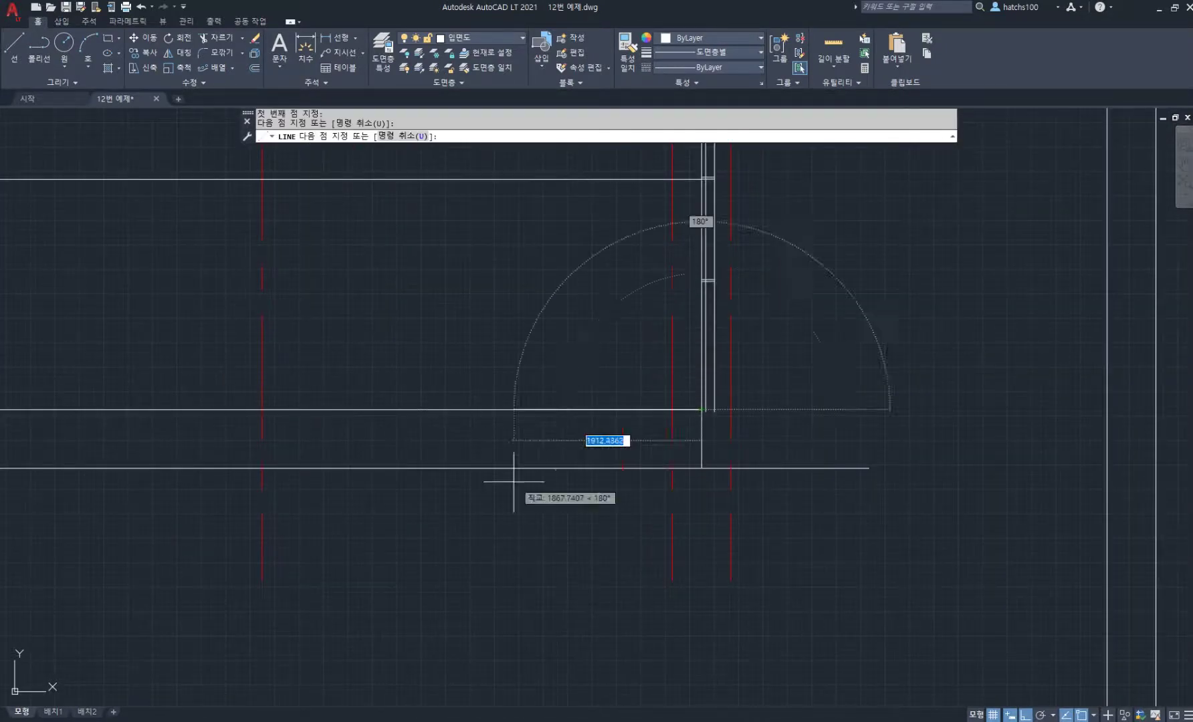
key(space)
Review the elevation, consult the entrance steps on the floor plan in Acrobat Reader and return to AutoCAD
scroll(507, 468, down, 6)
scroll(426, 399, up, 3)
scroll(413, 411, up, 4)
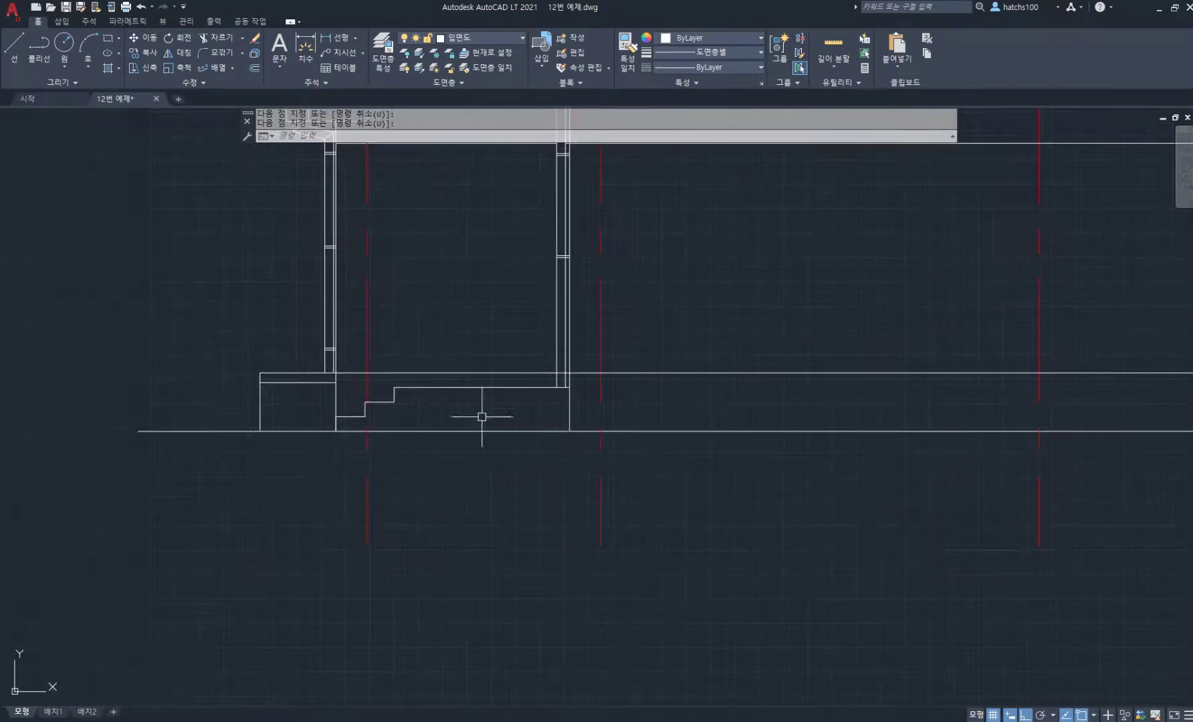
scroll(404, 431, down, 5)
middle_drag(469, 373, 386, 521)
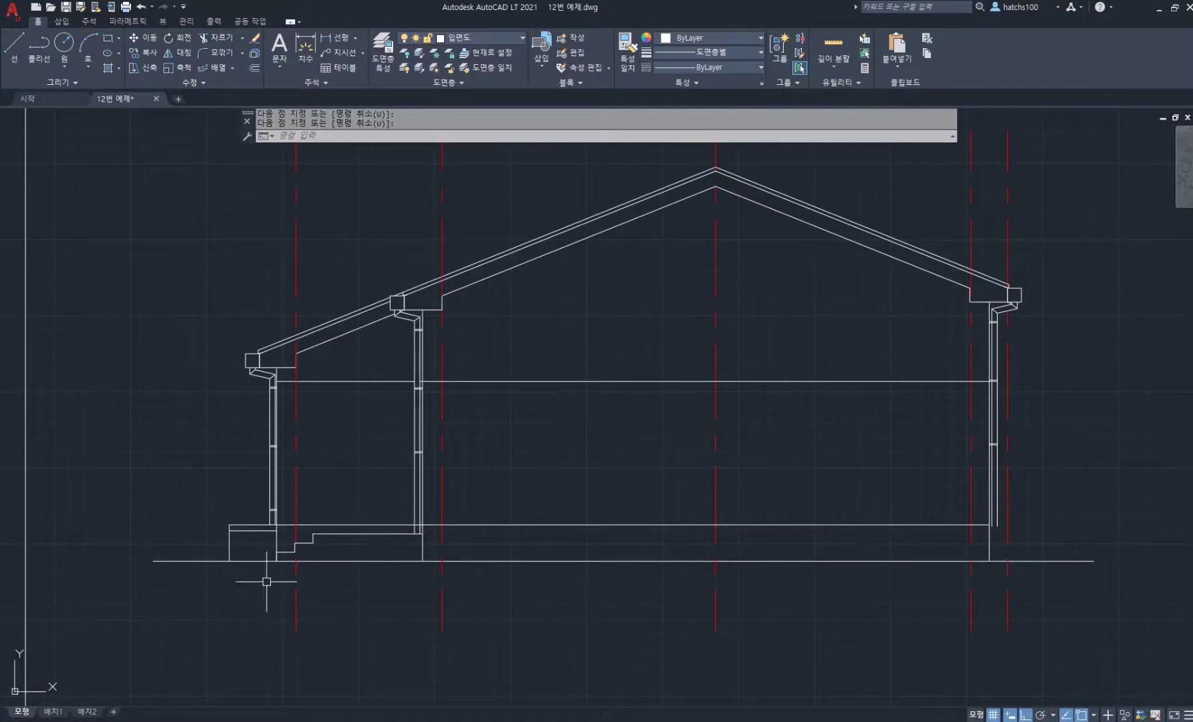
scroll(282, 571, up, 2)
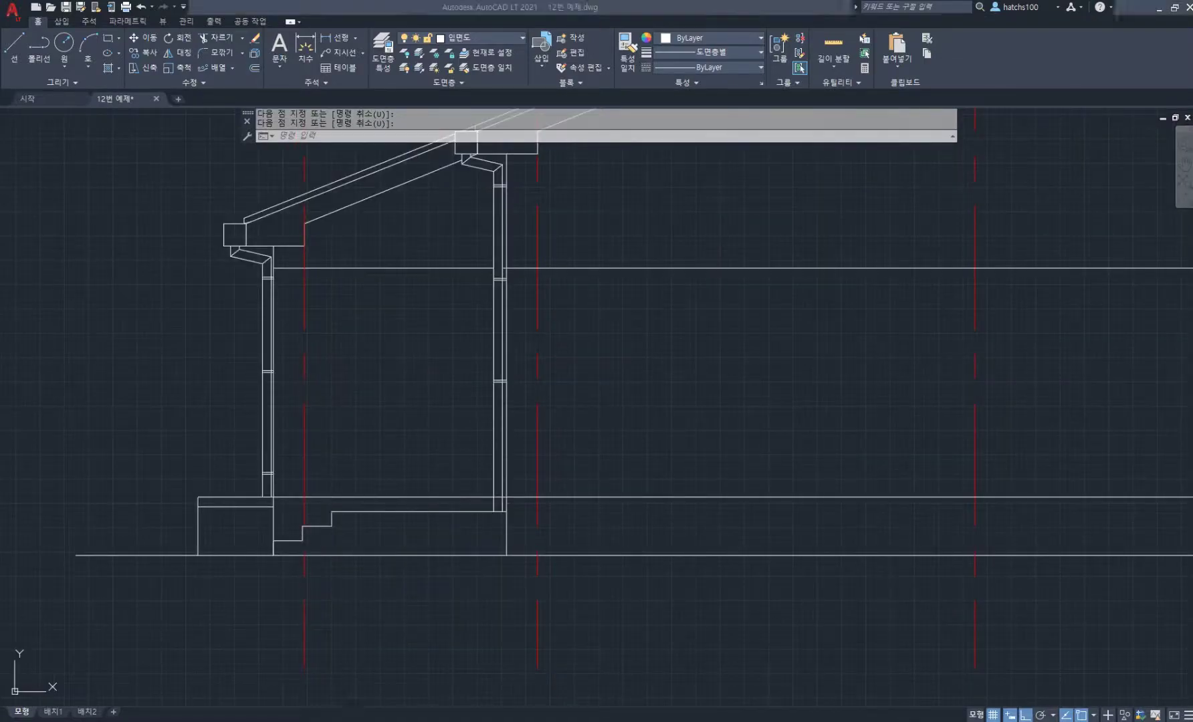
click(354, 720)
ctrl+scroll(359, 277, up, 1)
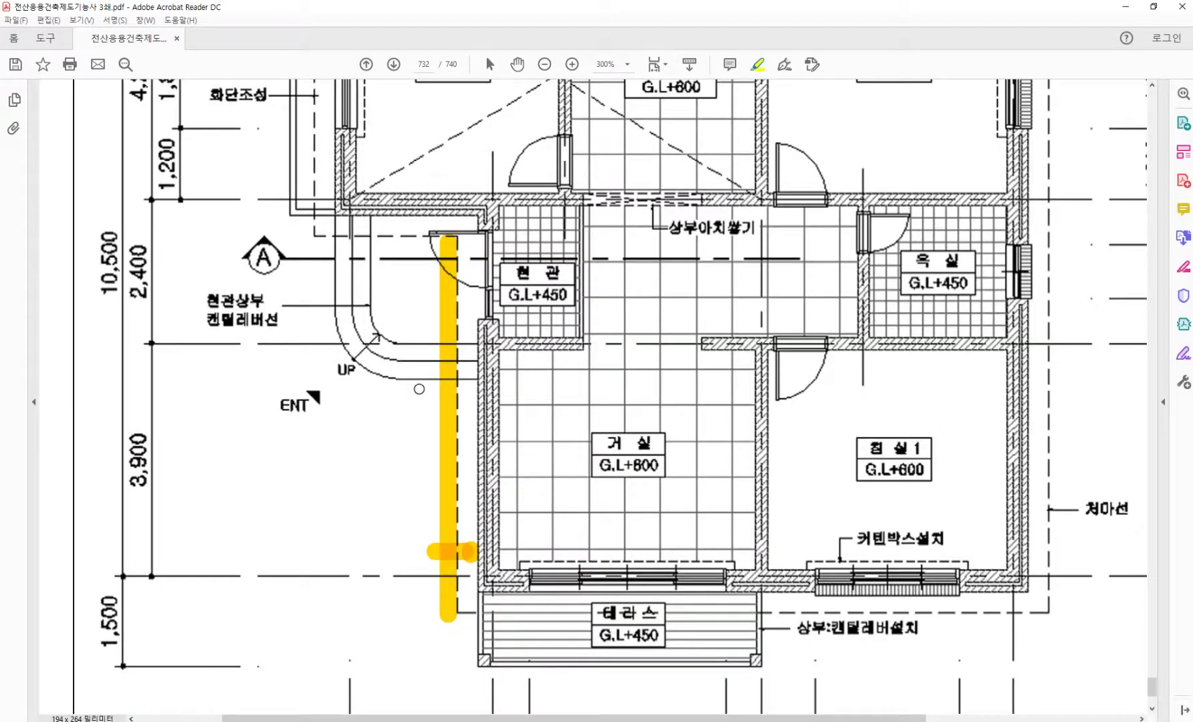
scroll(402, 390, down, 1)
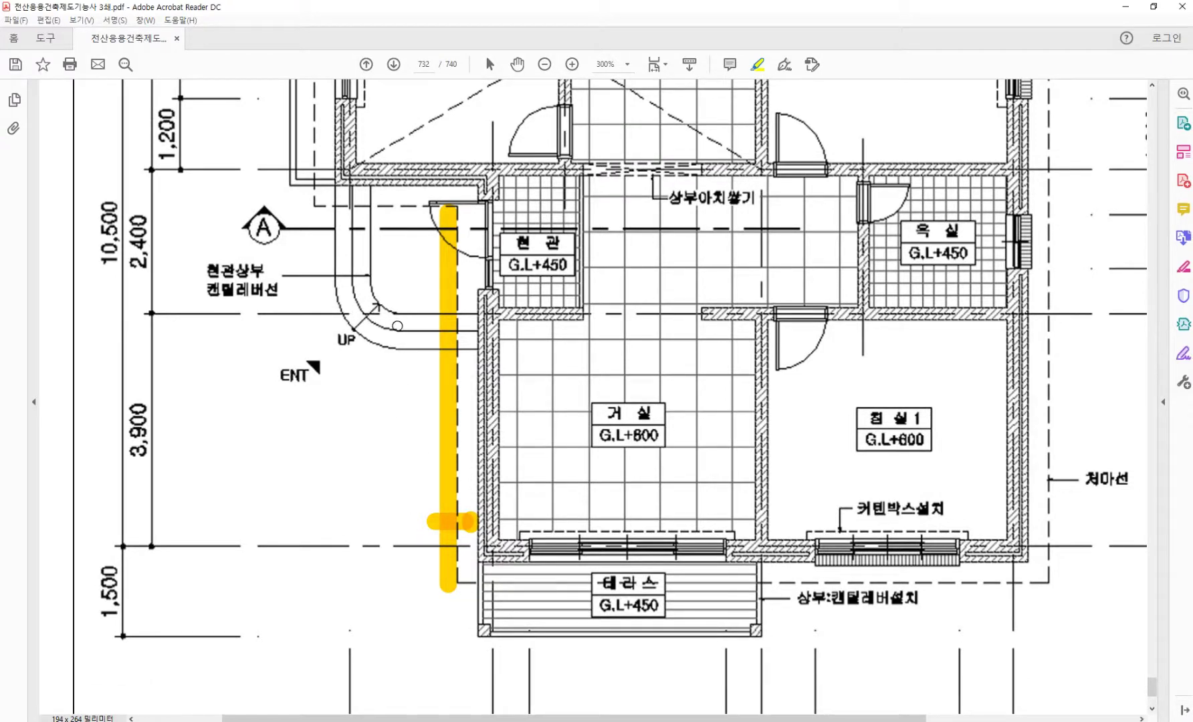
click(379, 721)
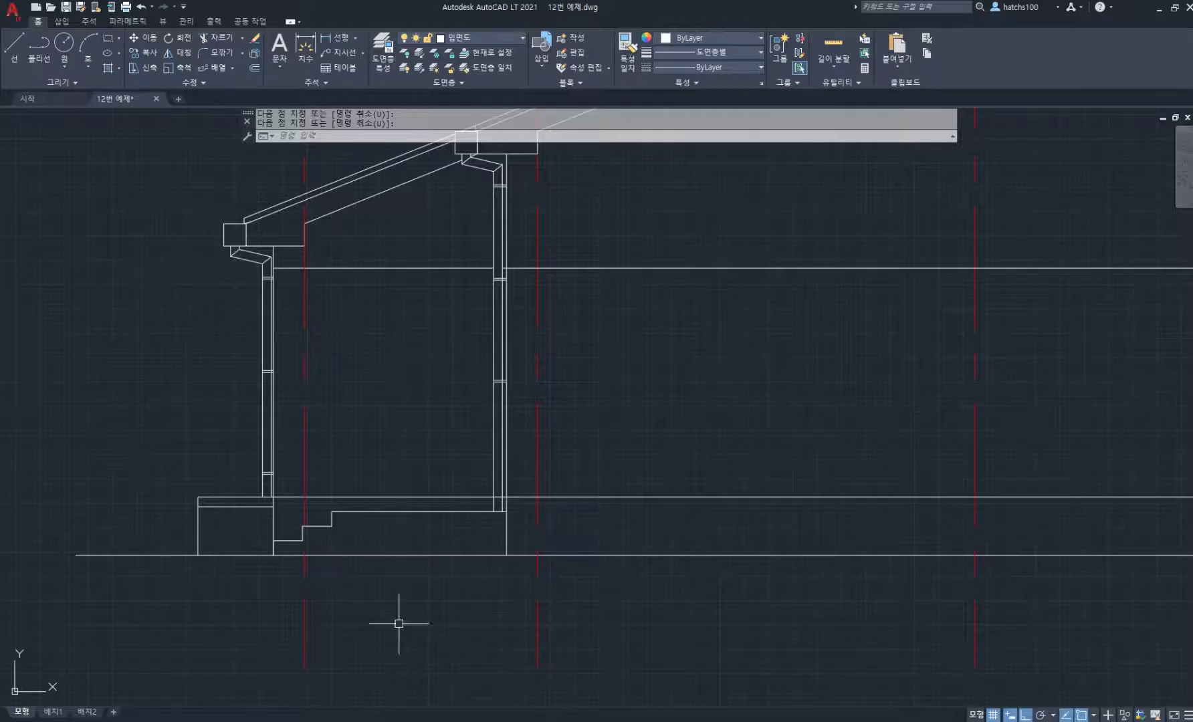
Draw horizontal lines from the two lower step corners of the entrance to the wall line, completing the treads
scroll(356, 552, up, 2)
middle_drag(368, 527, 402, 460)
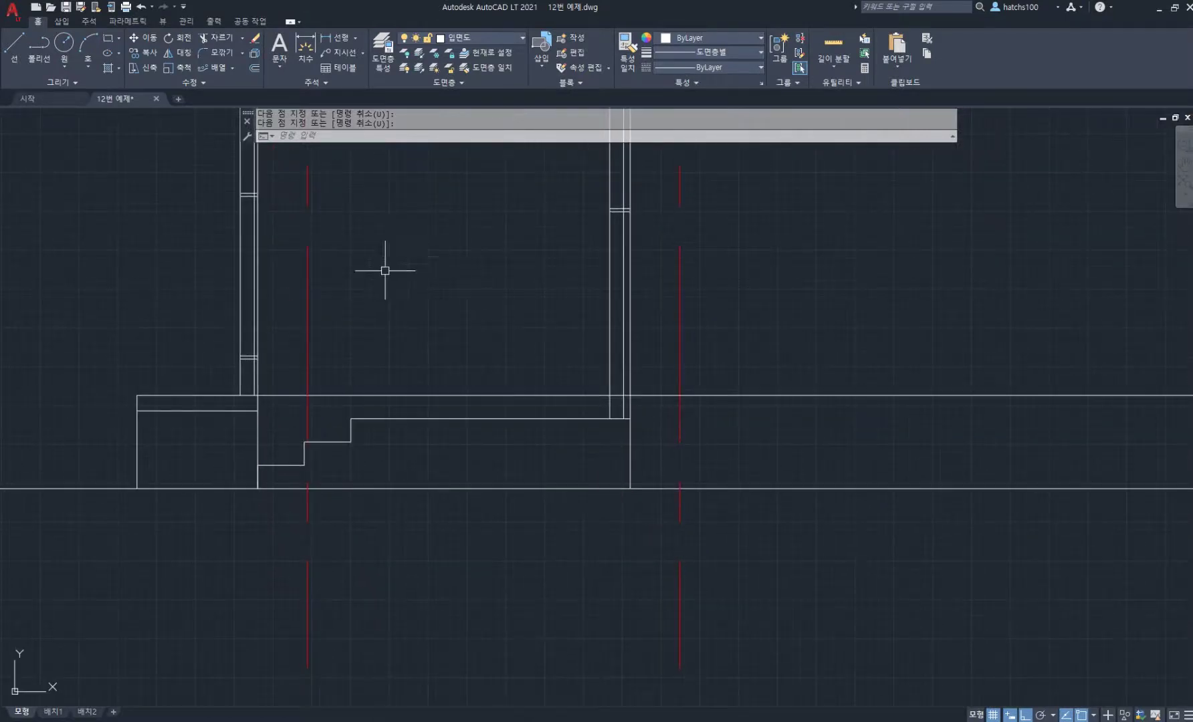
text(l)
key(space)
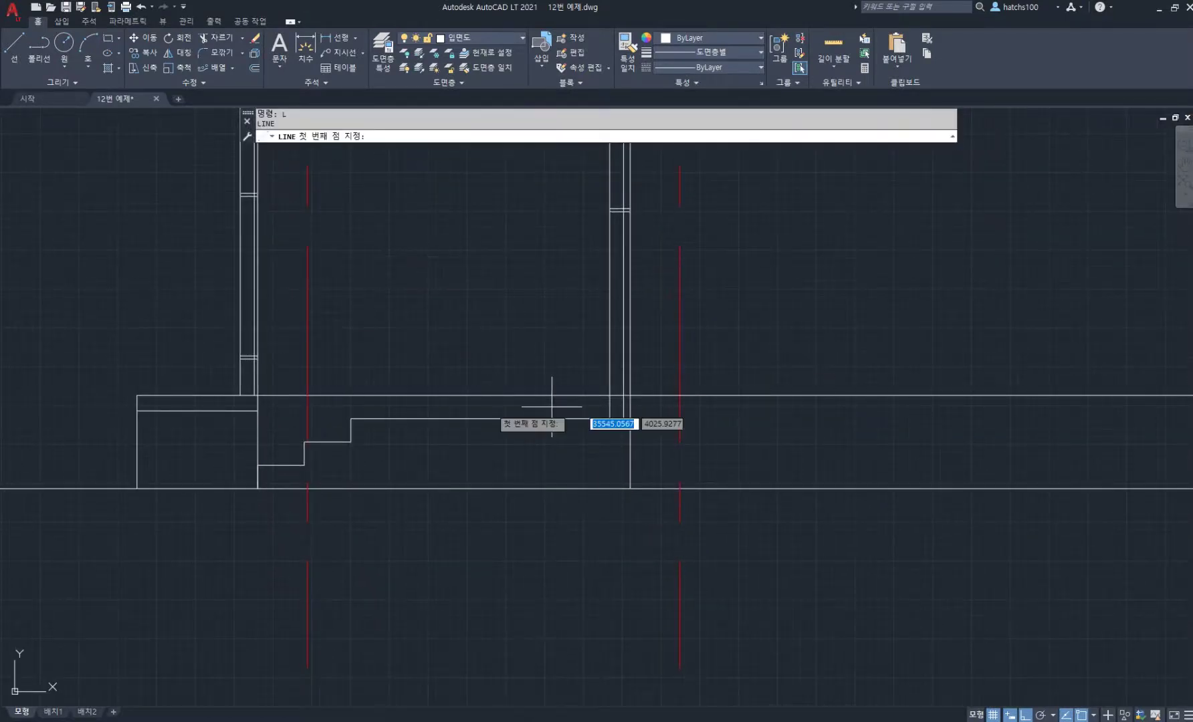
click(350, 442)
click(629, 442)
key(space)
key(space)
click(305, 465)
click(629, 465)
key(space)
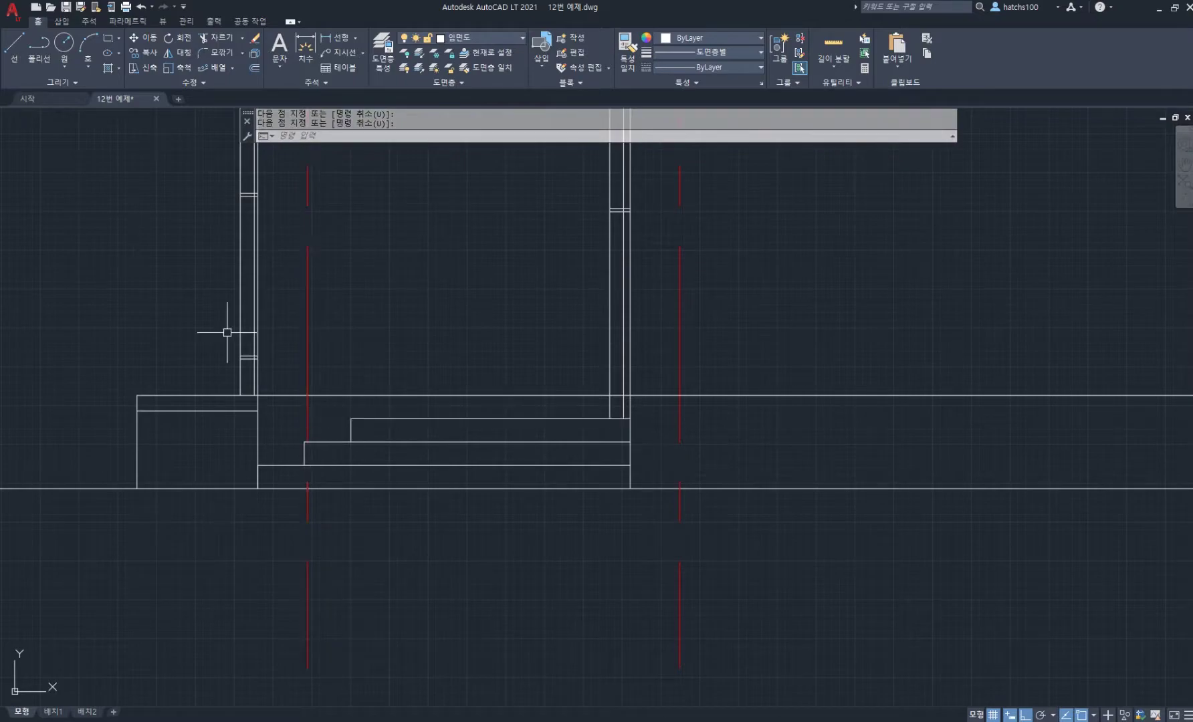
Examine the rounded corner of the entrance steps on the floor plan in Acrobat Reader and return to AutoCAD
click(407, 720)
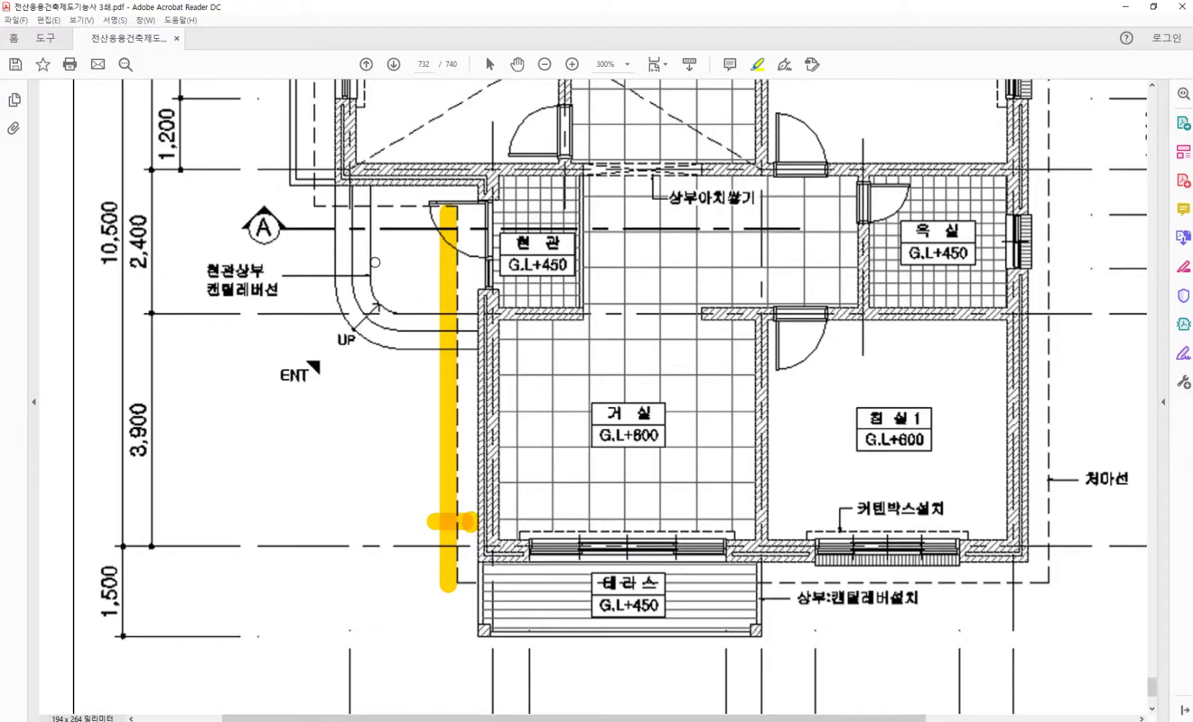
scroll(327, 297, left, 2)
ctrl+scroll(443, 346, up, 2)
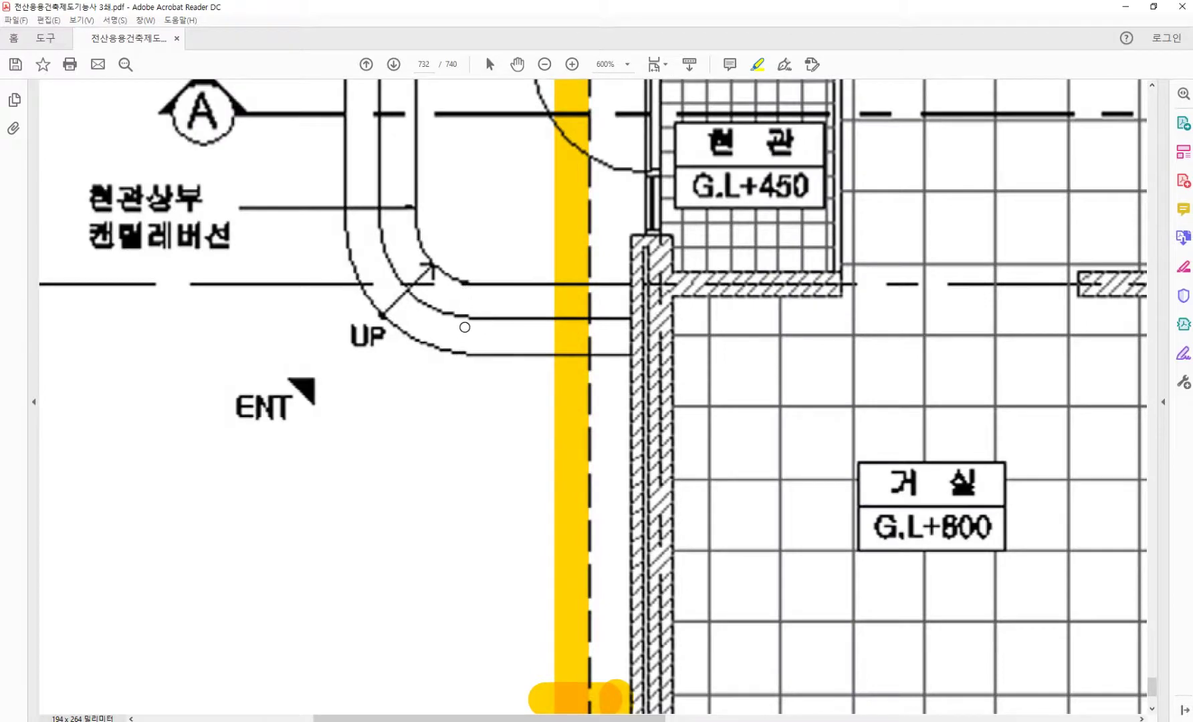
click(447, 721)
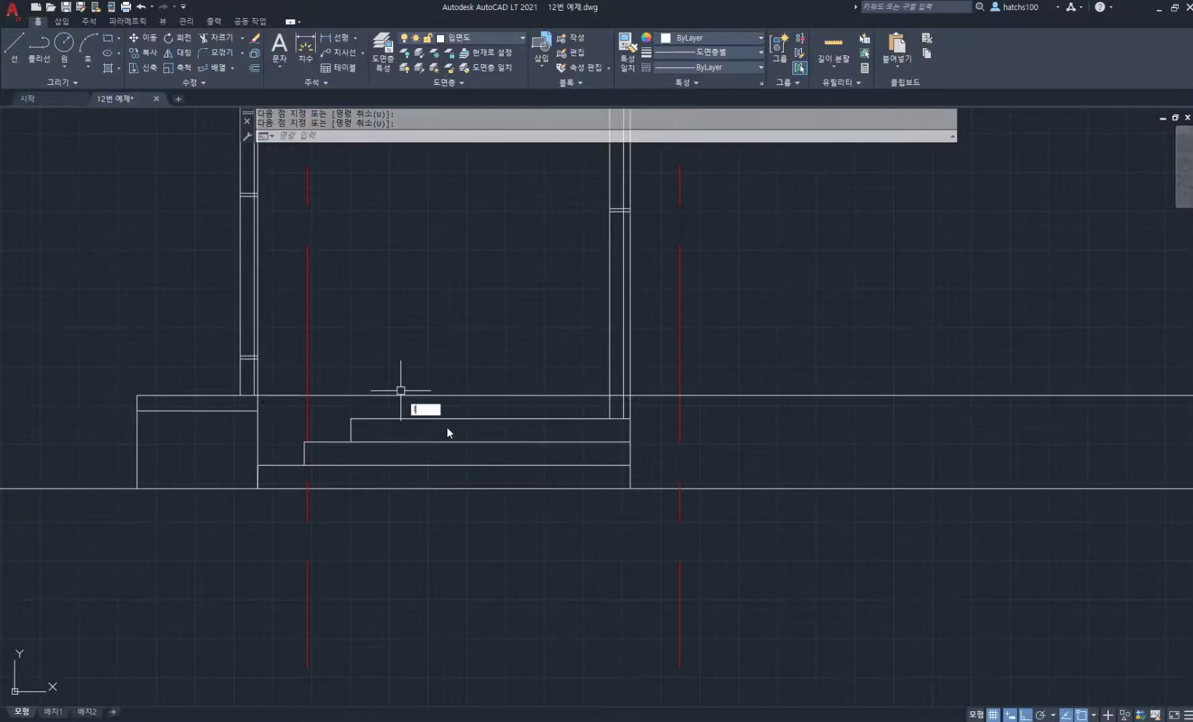
text(l)
key(Return)
click(422, 419)
click(422, 465)
key(Return)
scroll(361, 452, up, 4)
middle_drag(472, 447, 522, 426)
click(567, 428)
click(509, 435)
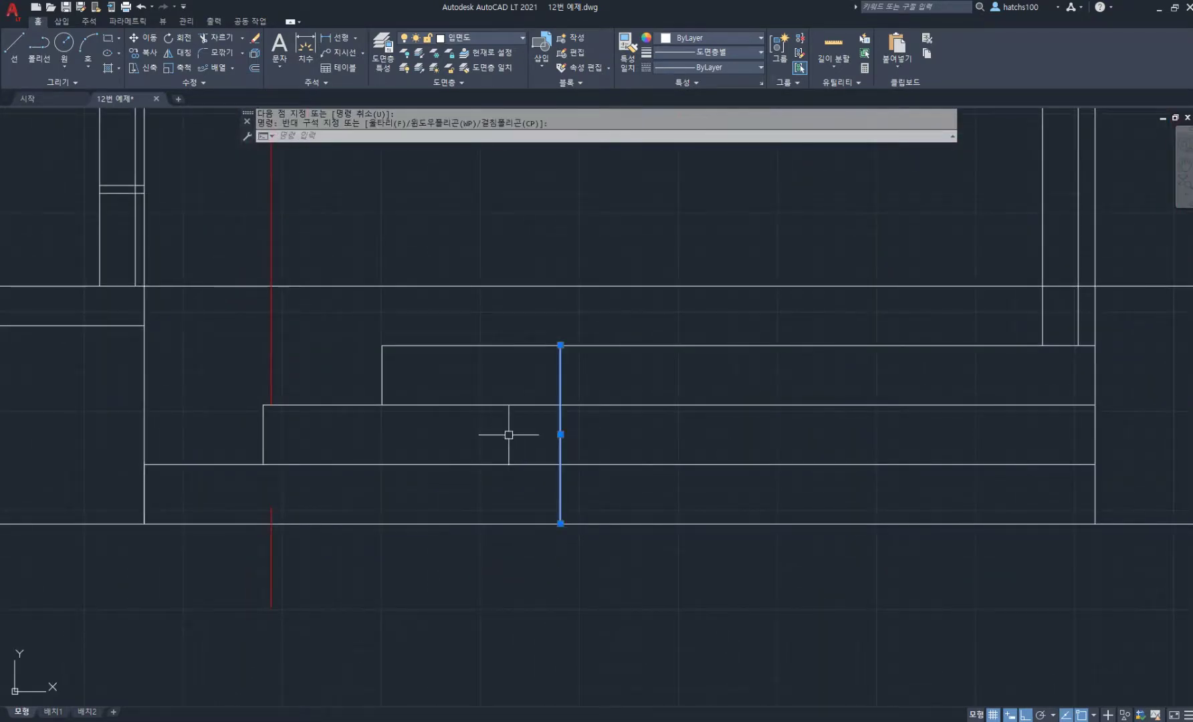
key(Delete)
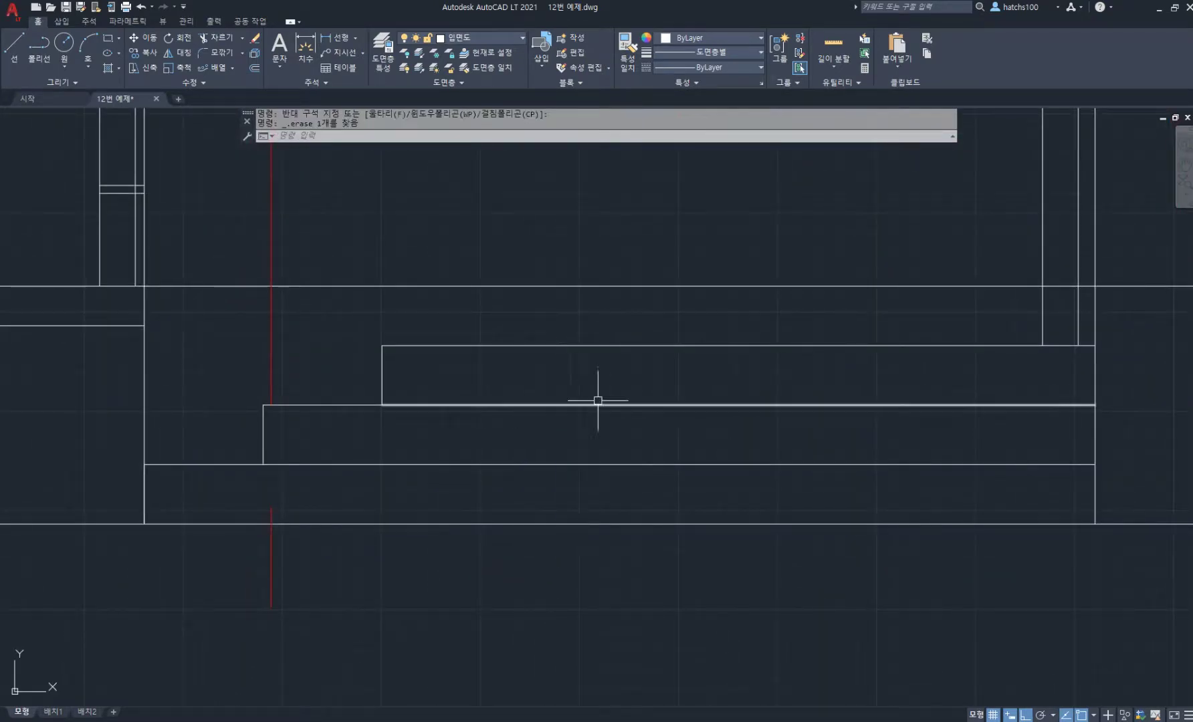
Draw a vertical line across the entrance steps in three segments, from the top step through each tread to the ground line
text(l)
key(Return)
click(579, 346)
click(580, 405)
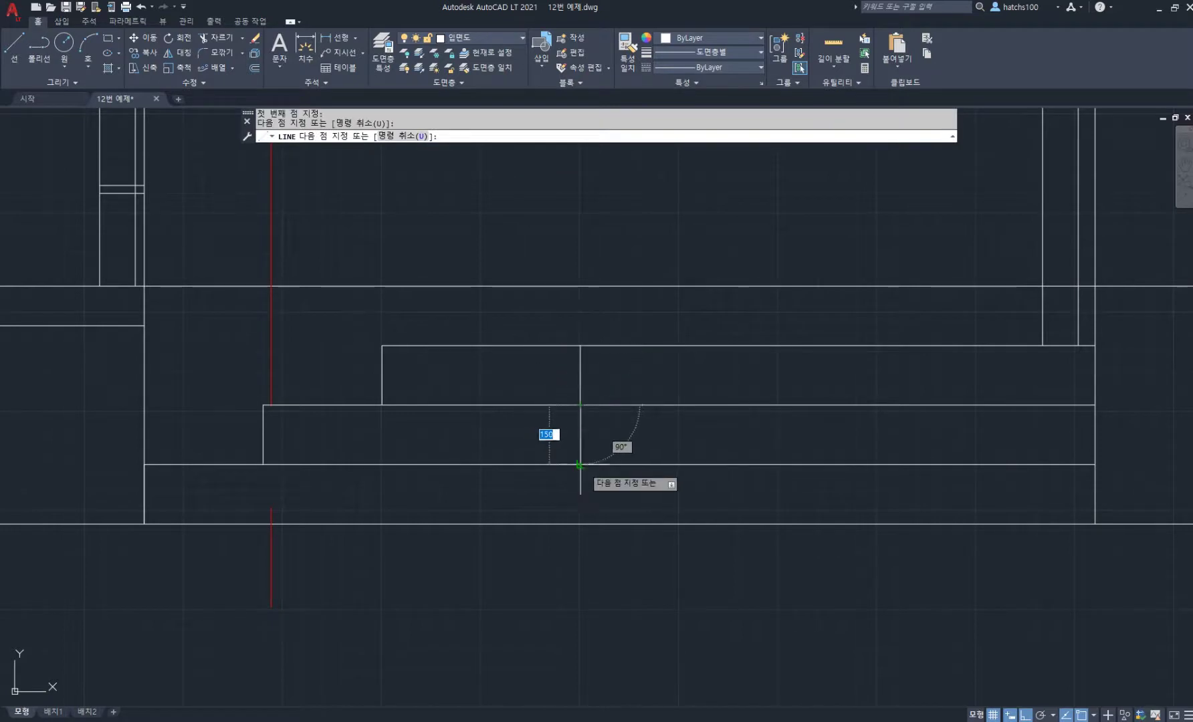
click(580, 524)
key(Return)
Move the three vertical line segments across the entrance steps to the blue layer
middle_drag(558, 359, 569, 323)
click(549, 289)
click(657, 566)
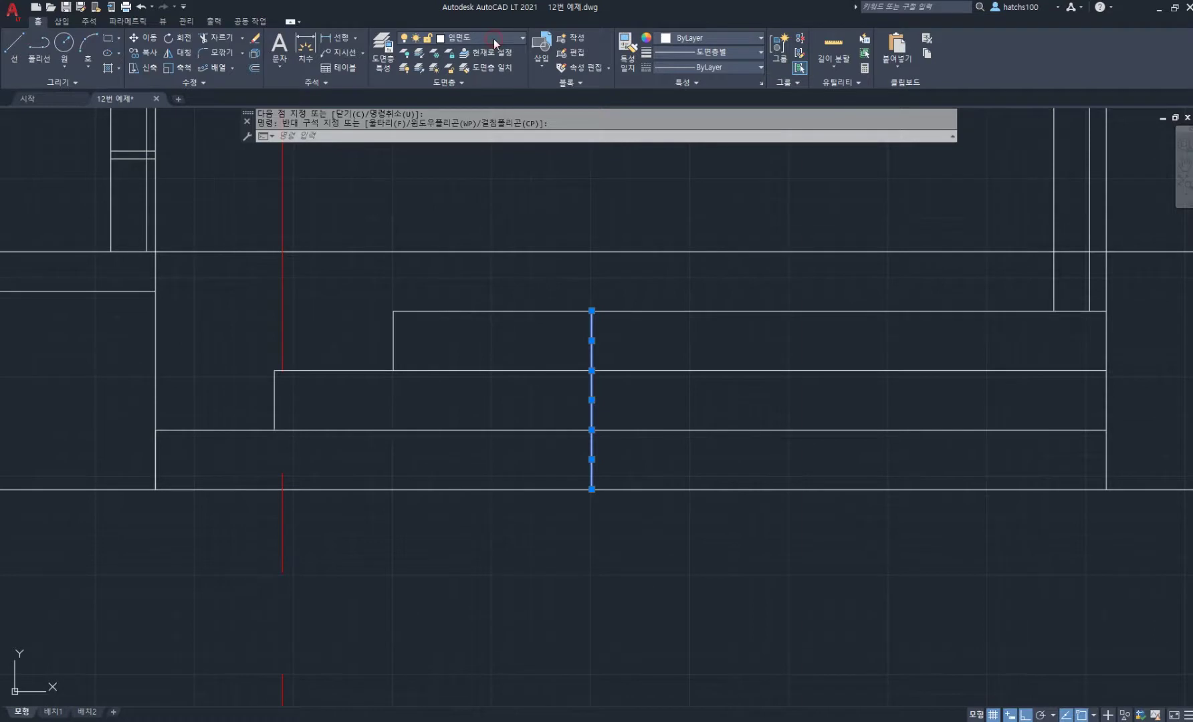
click(495, 40)
click(482, 159)
key(Escape)
Copy the bottom step's vertical line five times toward its left corner, with the spacing narrowing toward the corner
text(co)
key(Return)
click(602, 463)
click(588, 463)
key(Return)
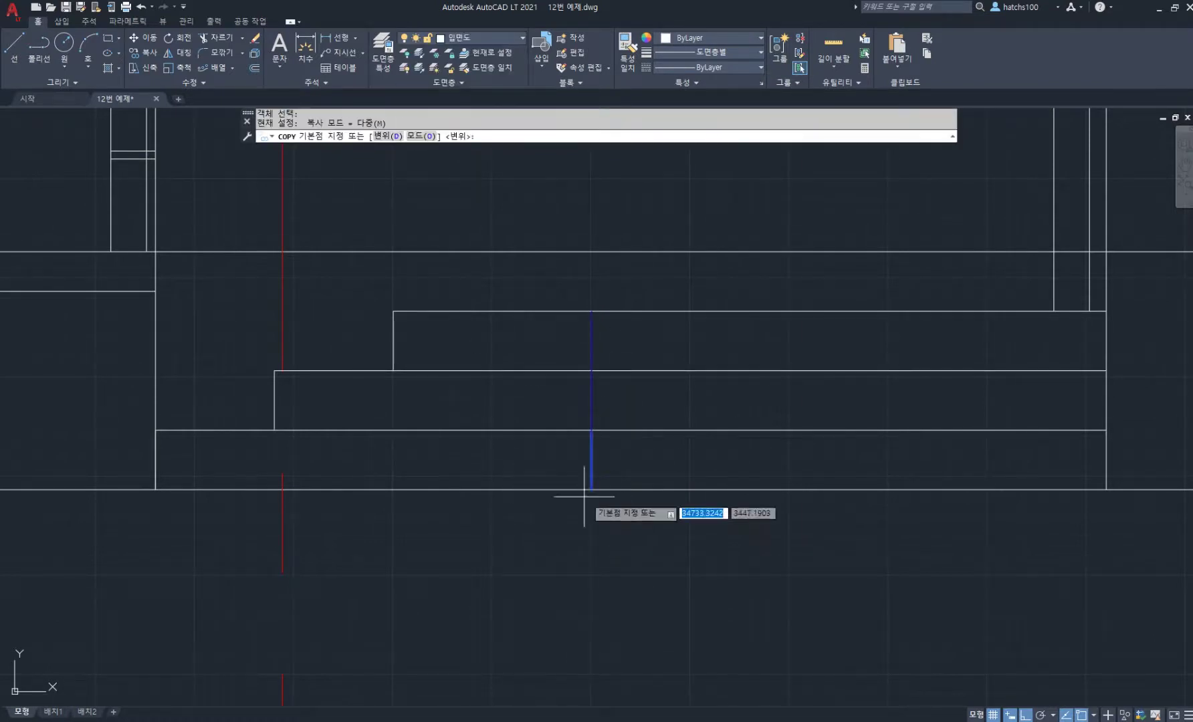
click(592, 489)
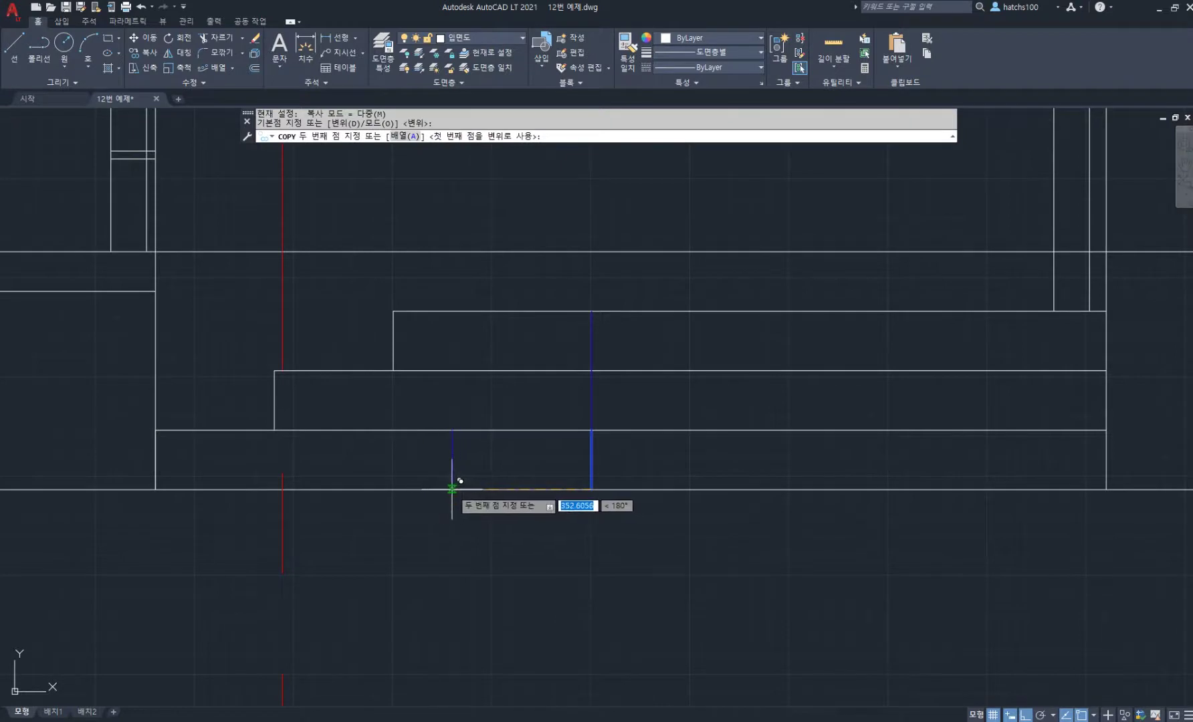
click(445, 489)
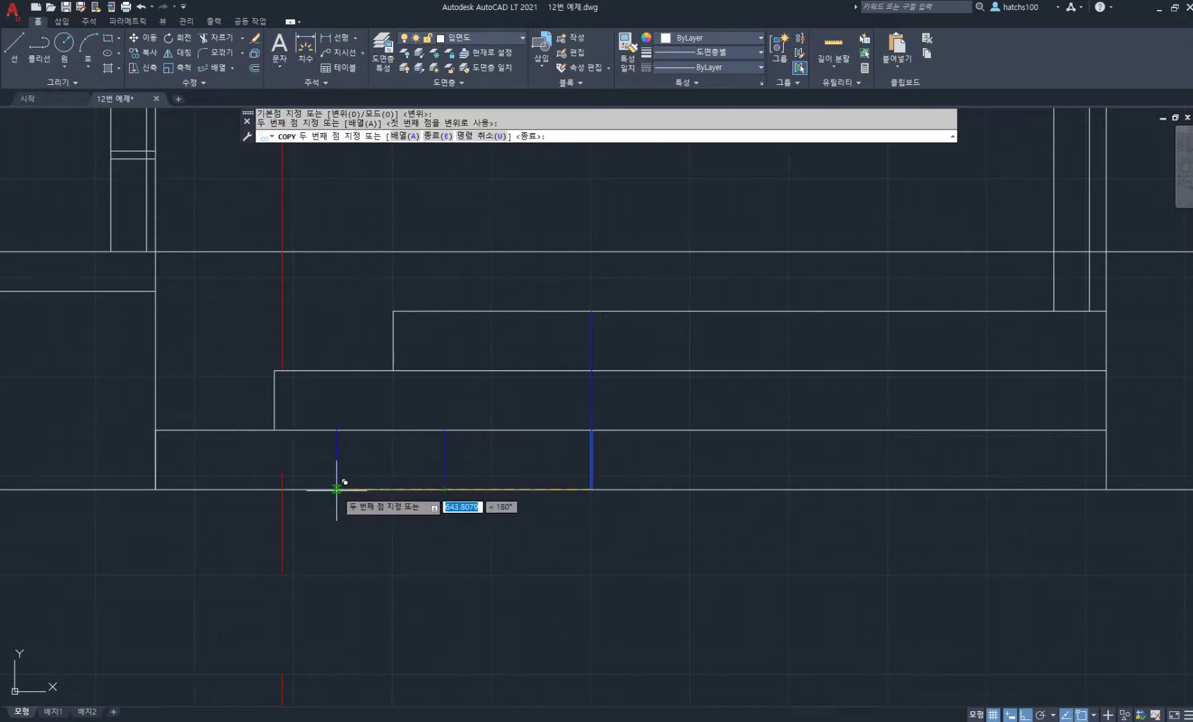
click(339, 489)
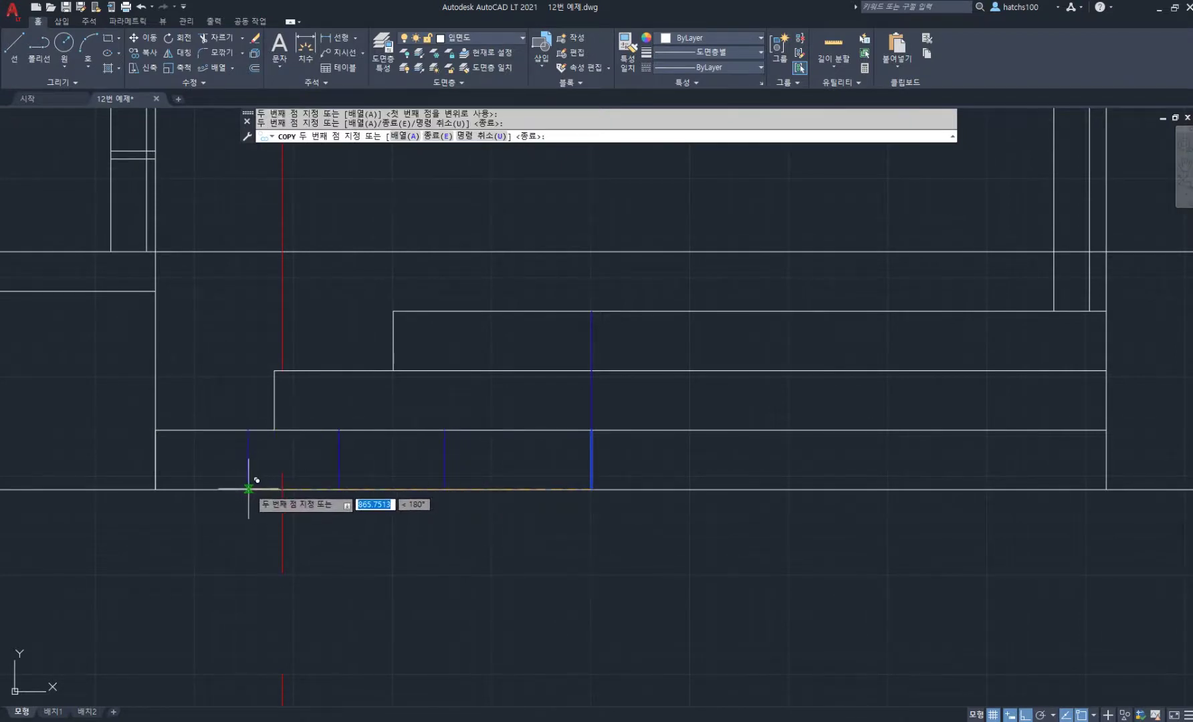
click(260, 489)
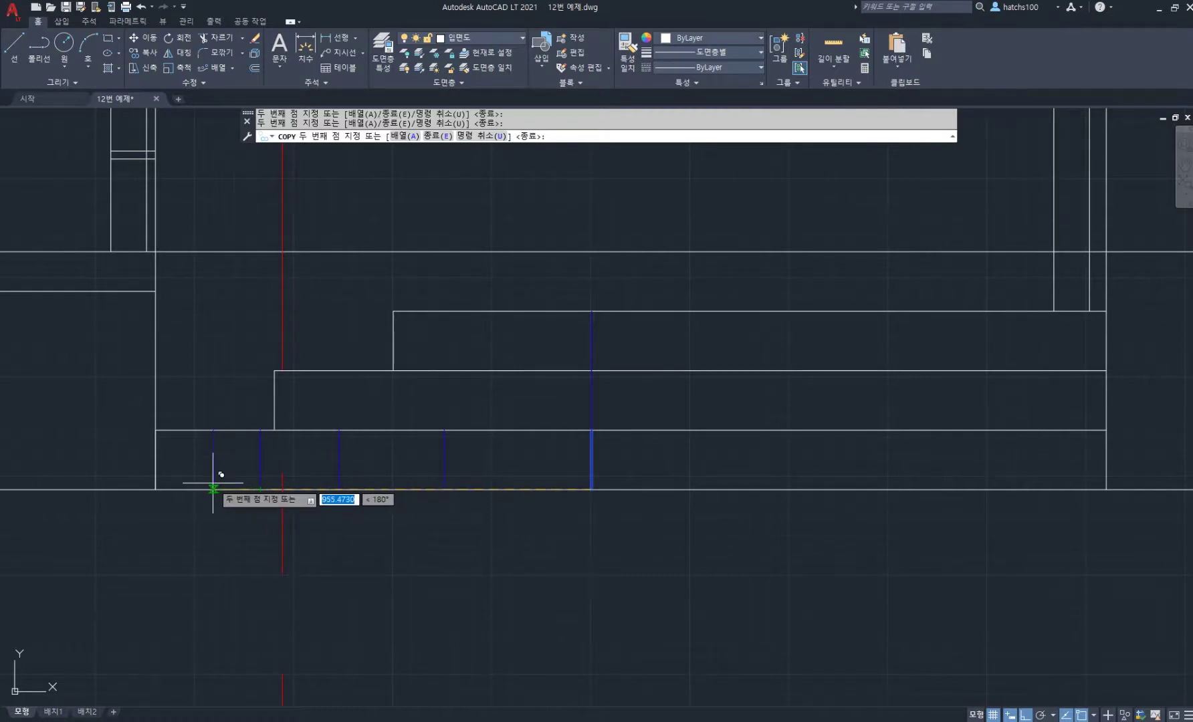
click(202, 488)
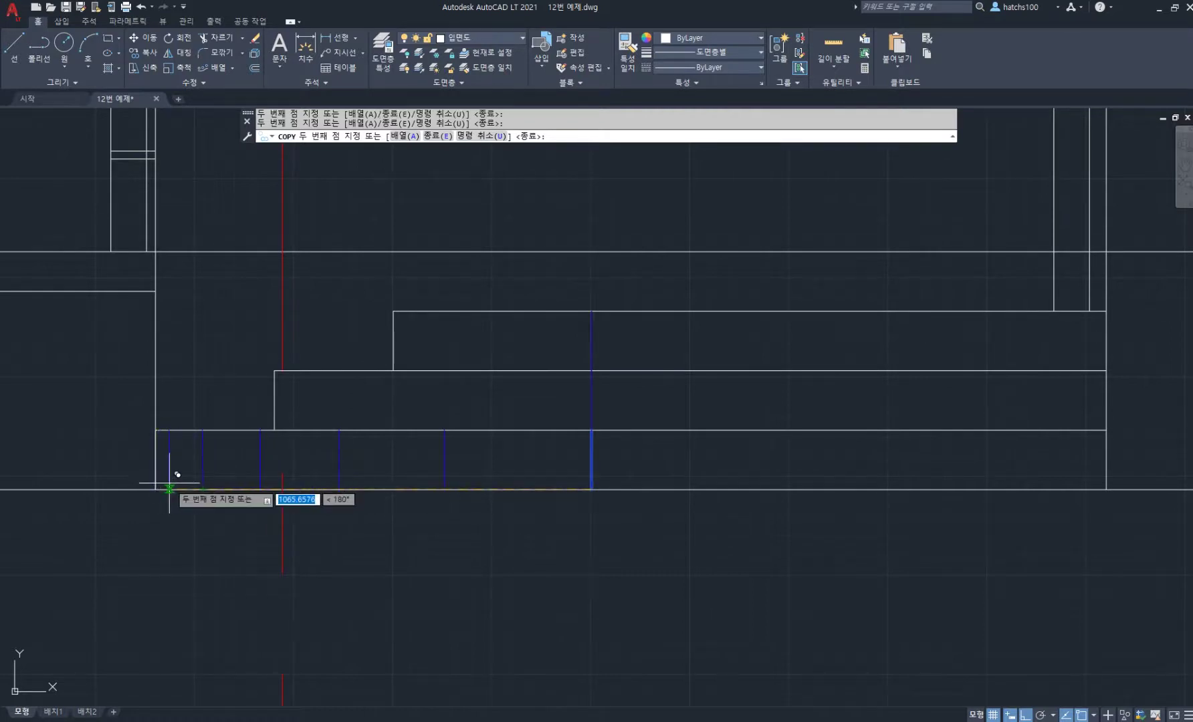
click(169, 489)
key(Return)
Copy the middle step's vertical line four times toward its left corner, with the spacing narrowing toward the corner
key(space)
click(614, 391)
click(522, 409)
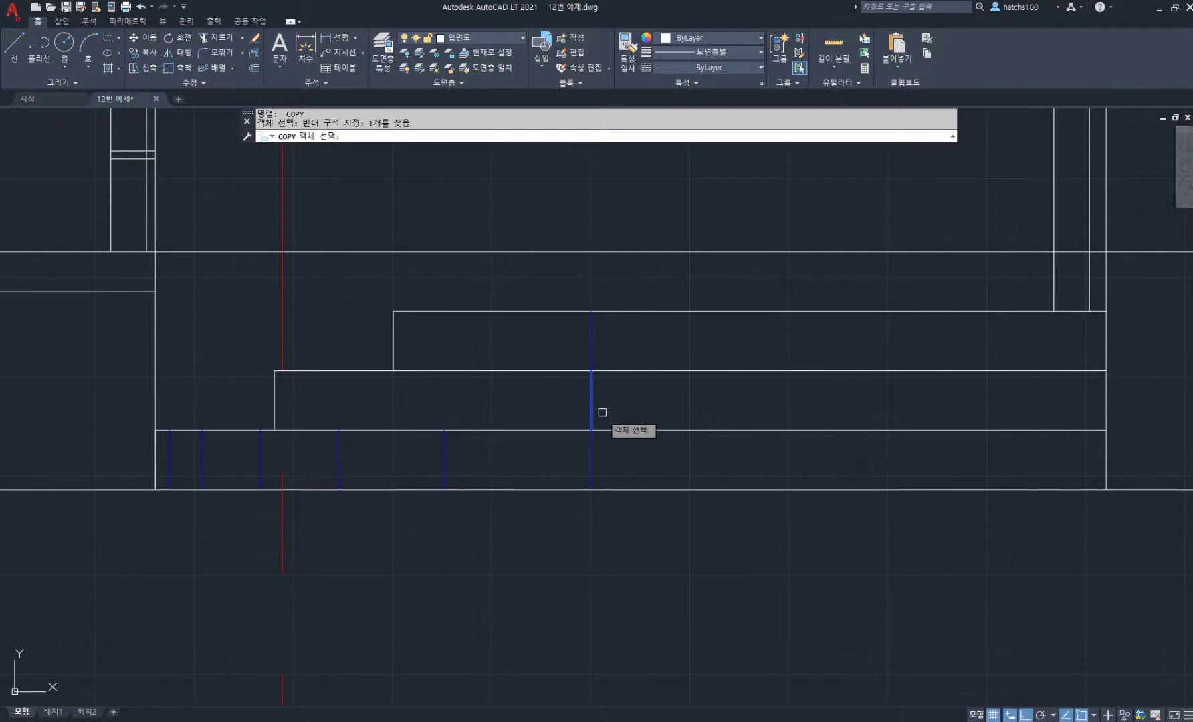
key(space)
click(591, 430)
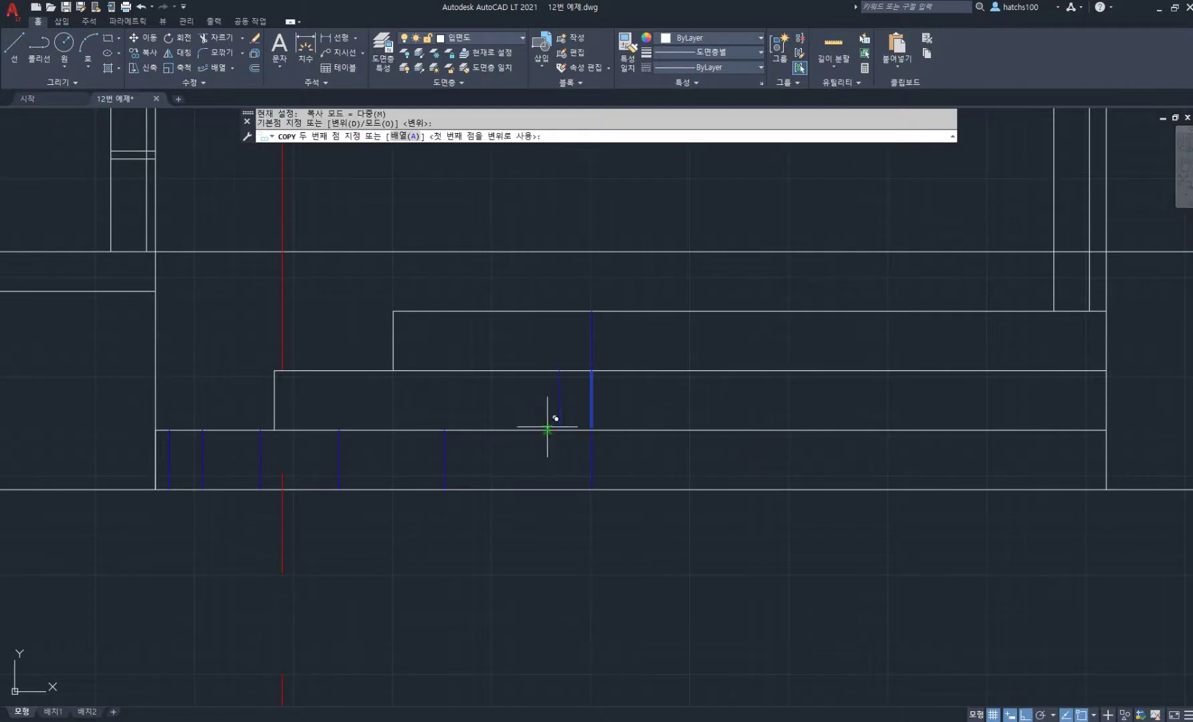
click(475, 430)
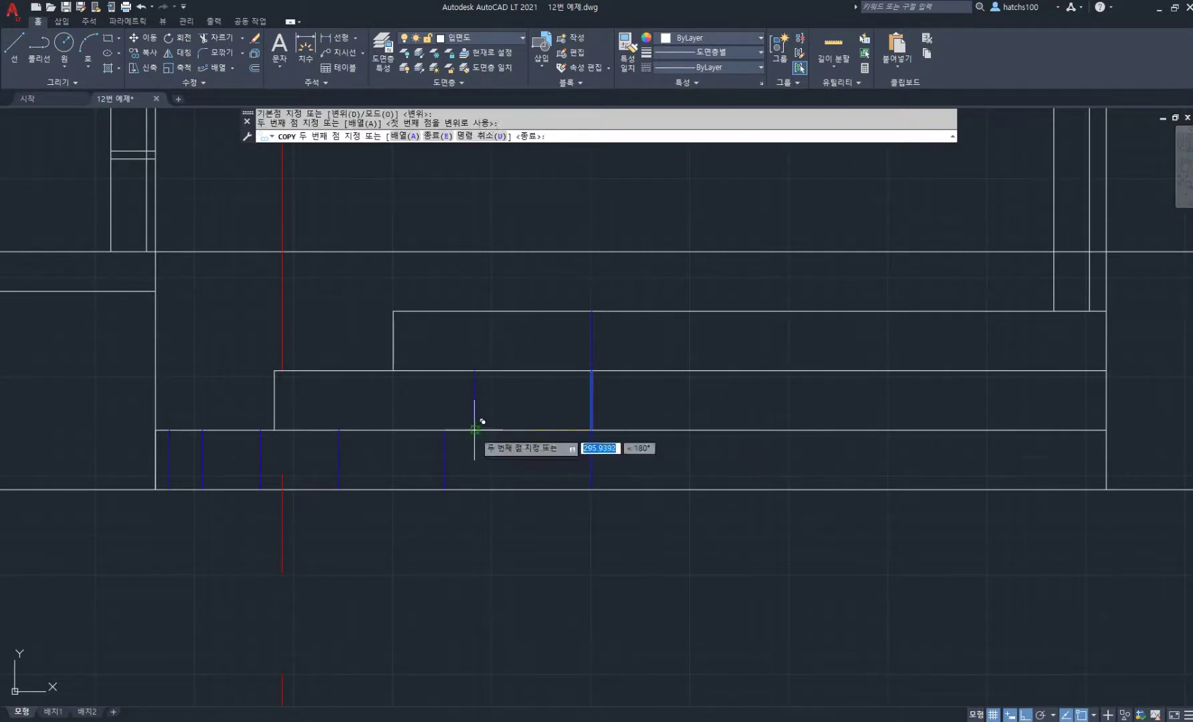
click(388, 430)
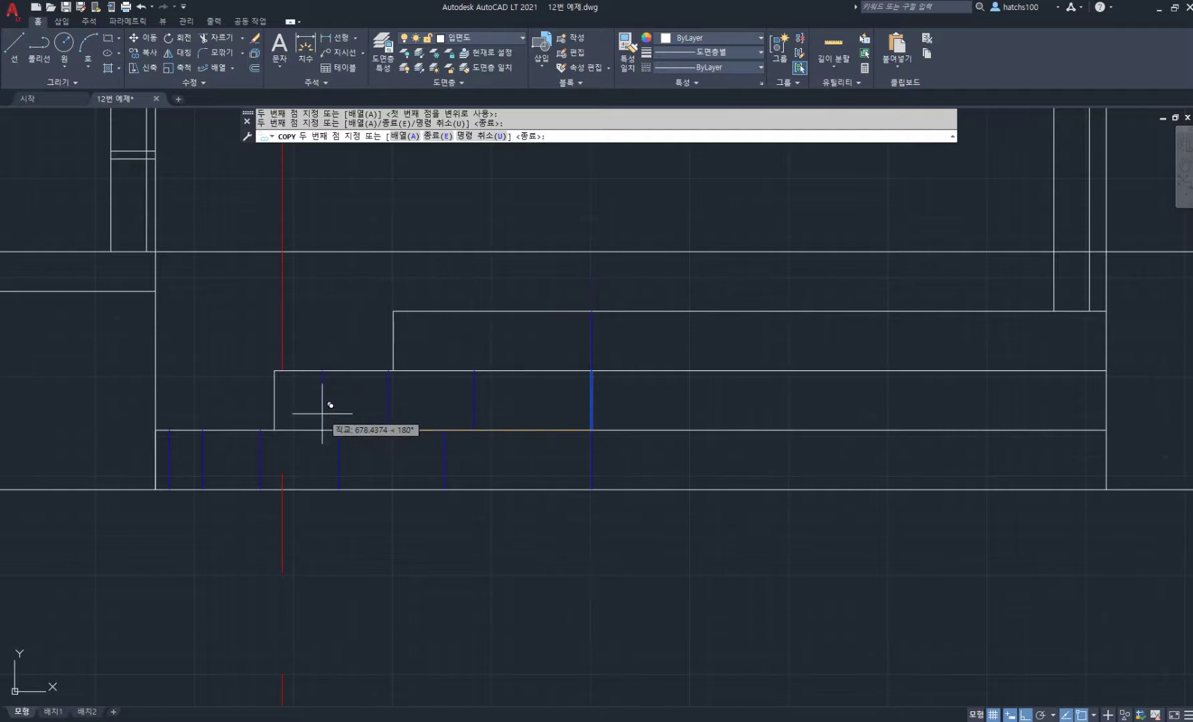
click(324, 430)
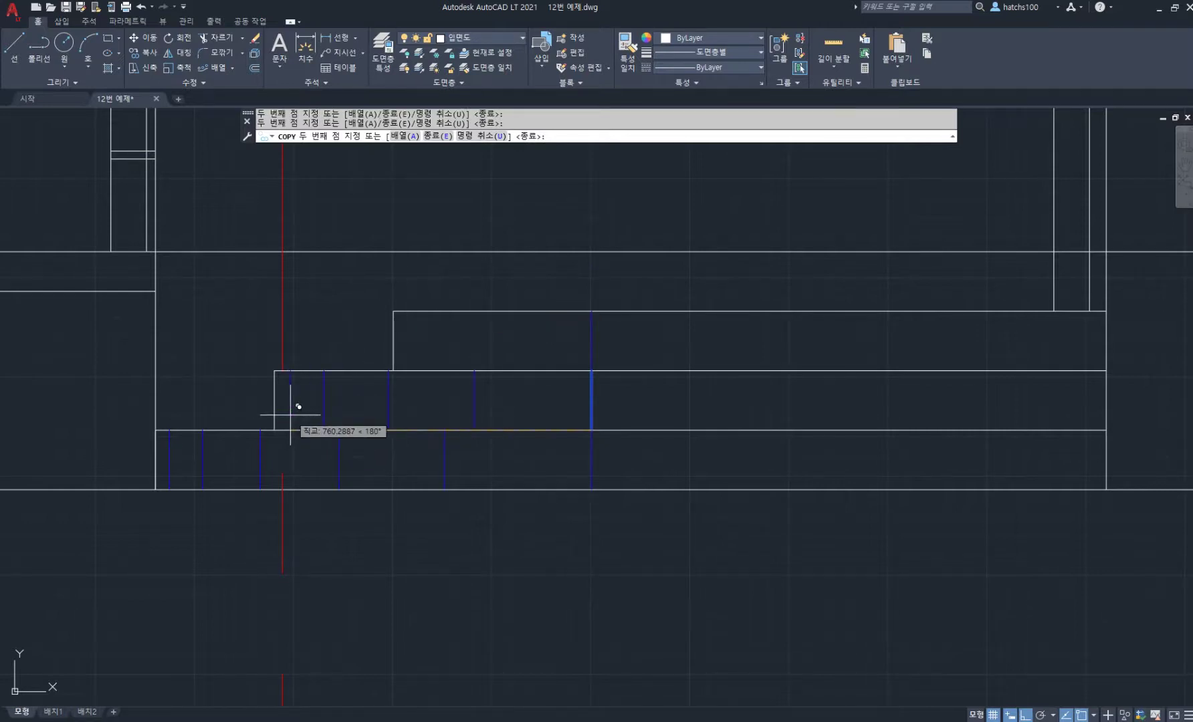
click(290, 415)
key(Return)
Copy the top step's vertical line four times toward its left corner, with the spacing narrowing toward the corner
click(591, 337)
key(Return)
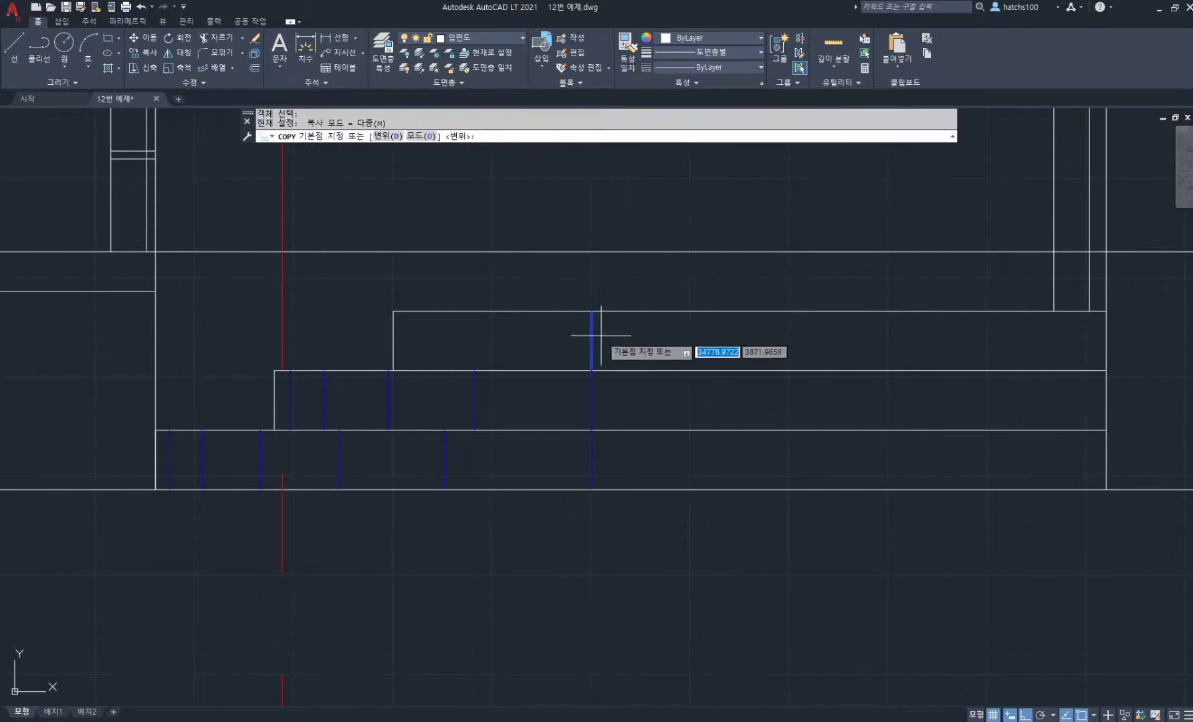
click(591, 371)
click(495, 370)
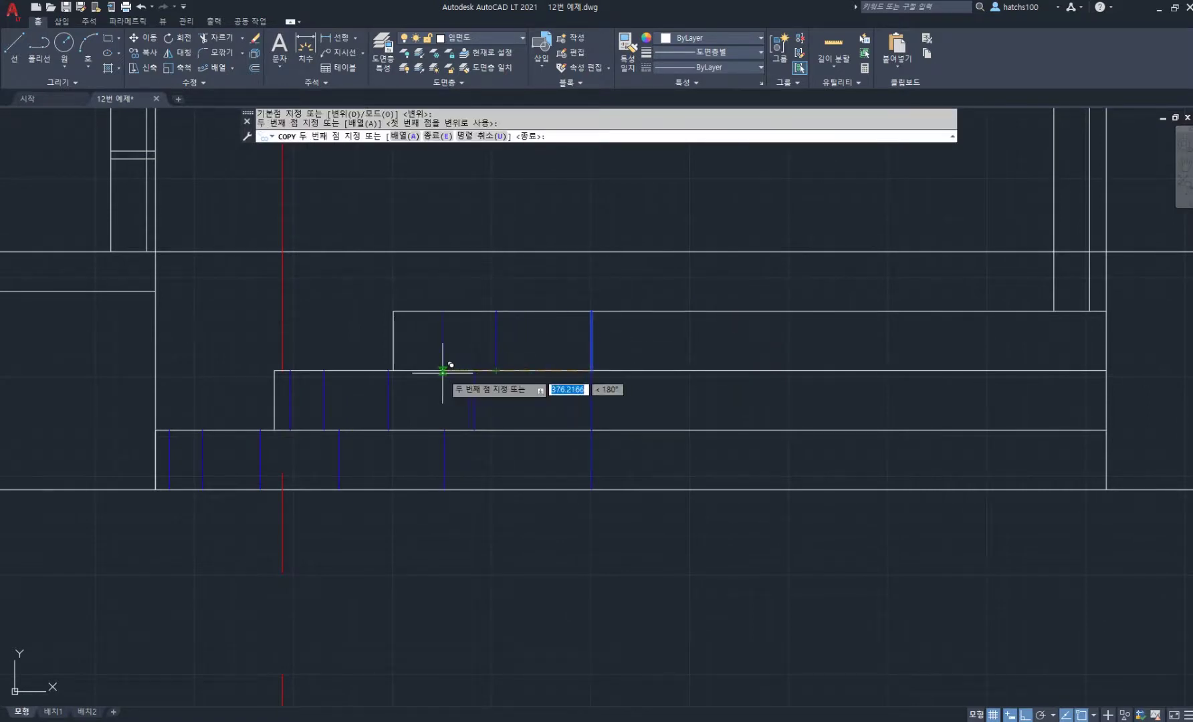
click(415, 371)
click(400, 370)
key(Return)
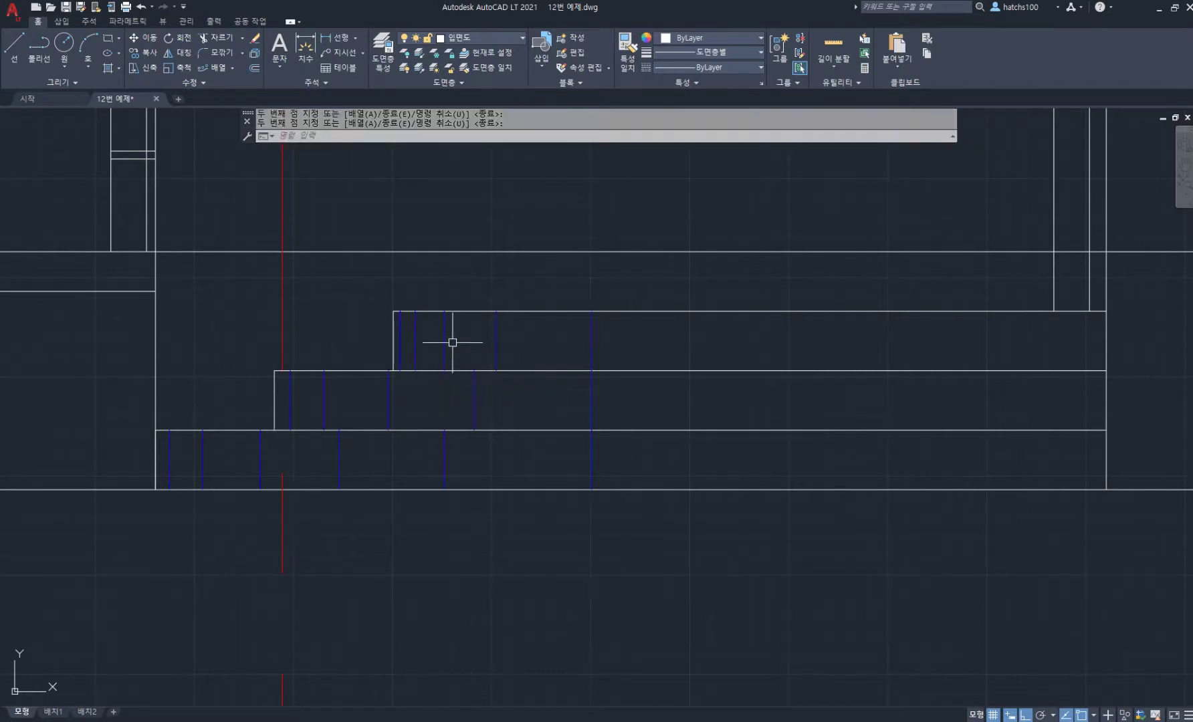
Shift the first and second copied lines of the top step slightly right to even out the narrowing spacing
scroll(492, 343, up, 2)
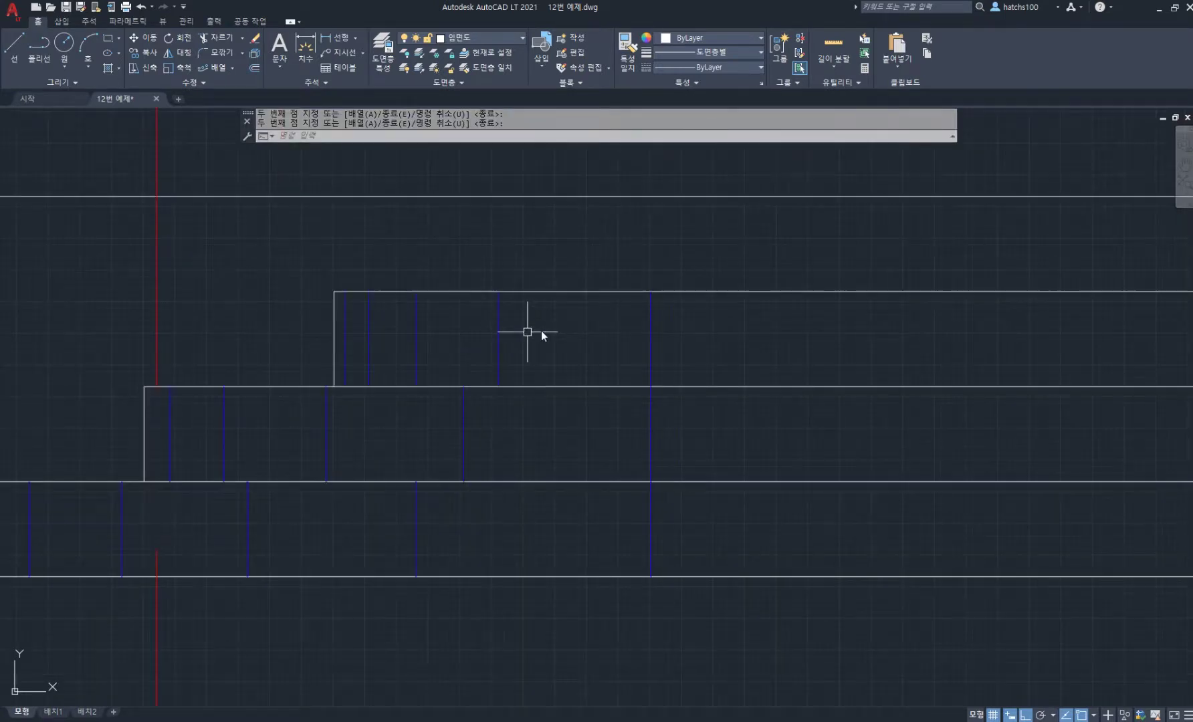
text(m)
key(space)
click(560, 329)
click(425, 339)
key(space)
click(514, 250)
click(531, 250)
key(space)
click(450, 323)
click(400, 330)
key(space)
click(473, 249)
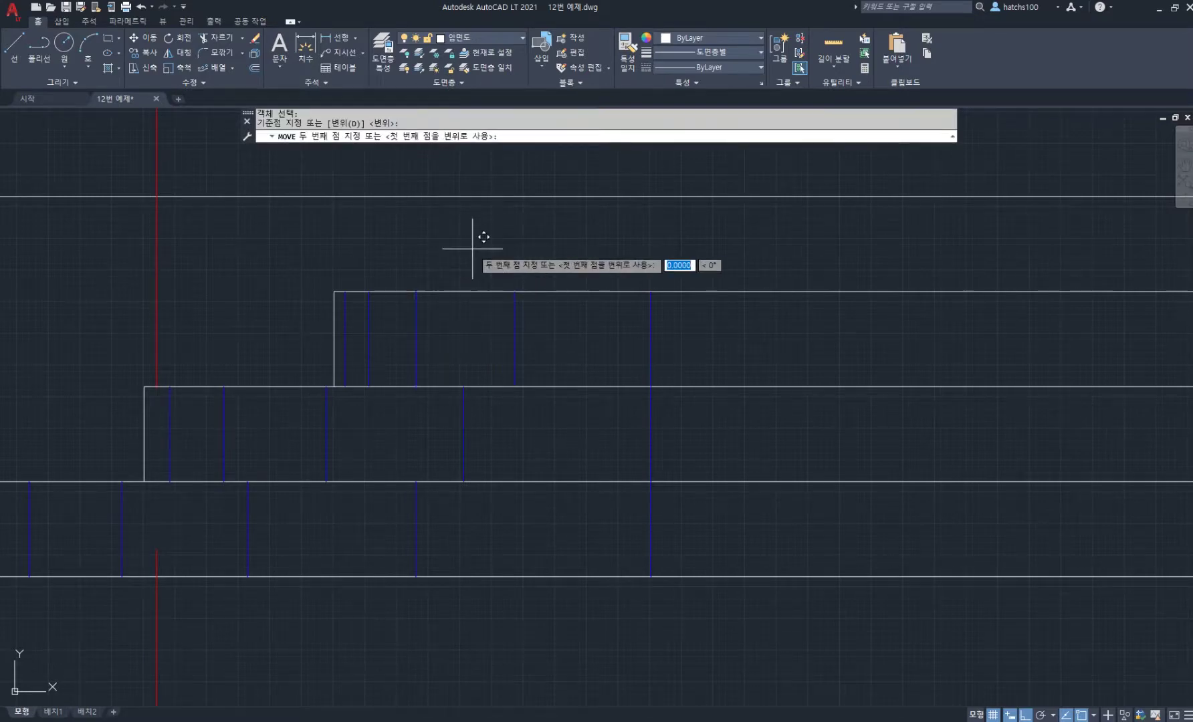
click(487, 234)
Review the elevation, examine the terrace and its cantilever note on the floor plan in Acrobat Reader, and return to AutoCAD
scroll(535, 361, down, 6)
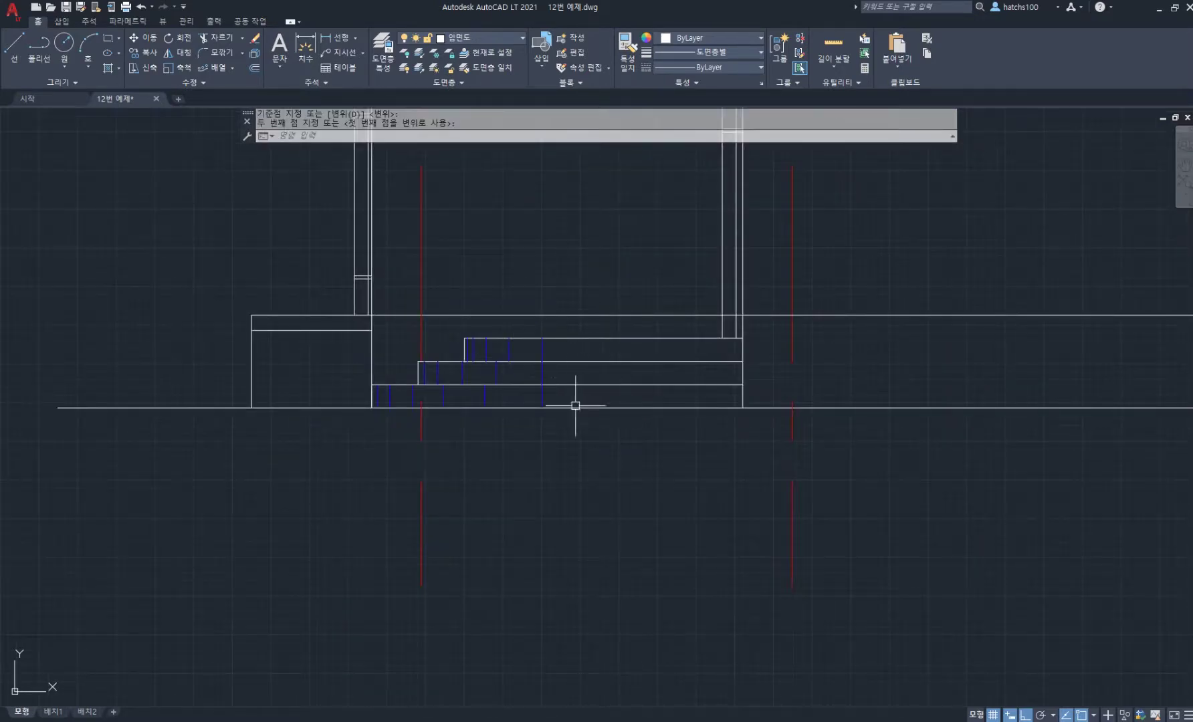
scroll(569, 421, down, 2)
scroll(493, 372, down, 2)
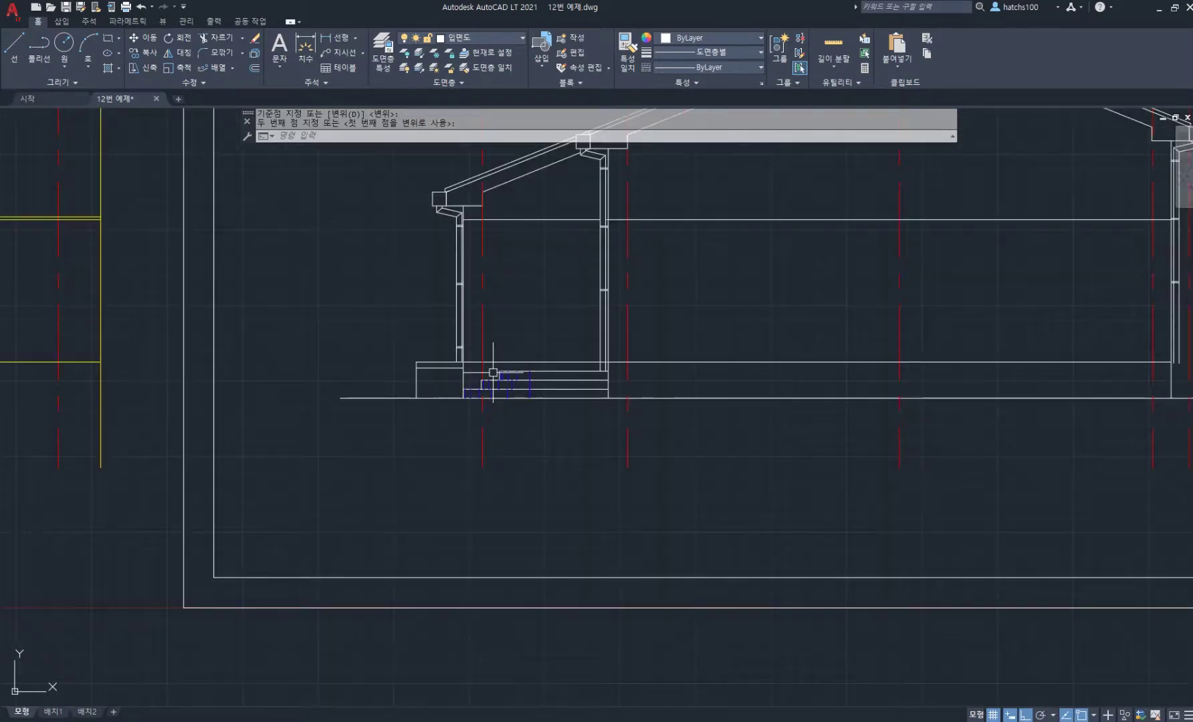
scroll(634, 316, down, 2)
middle_drag(620, 320, 585, 394)
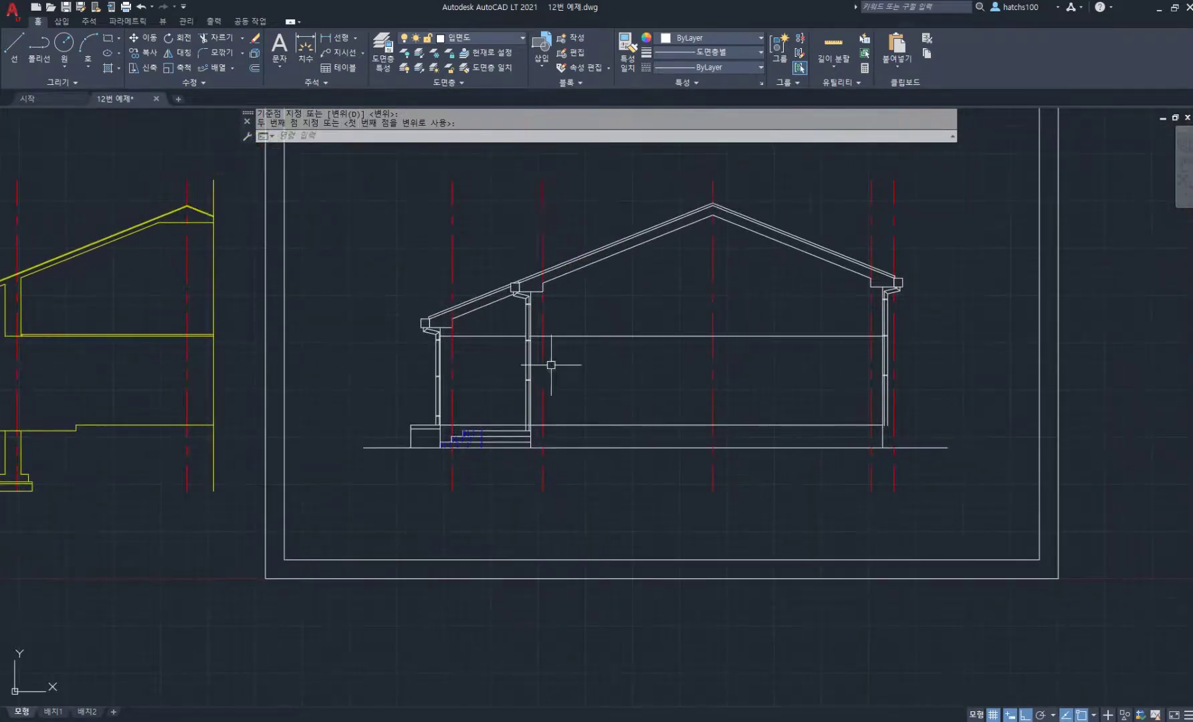
scroll(613, 440, up, 2)
middle_drag(678, 424, 548, 442)
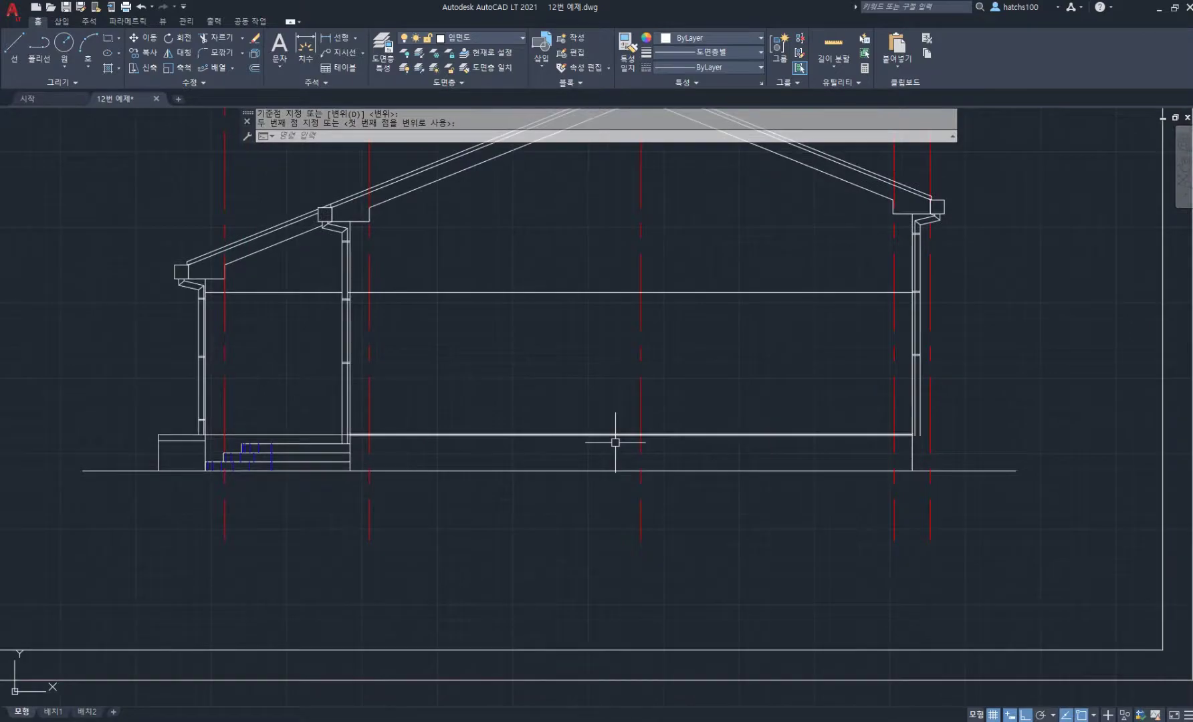
click(461, 721)
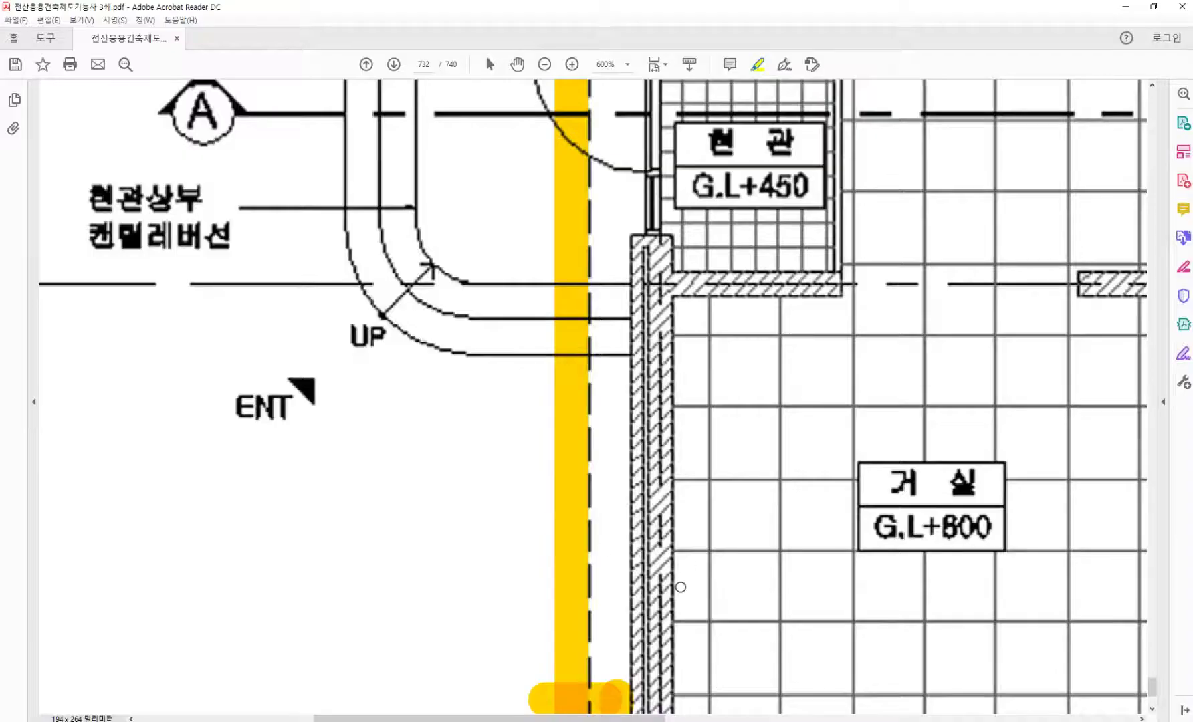
ctrl+scroll(374, 439, down, 5)
scroll(652, 535, down, 2)
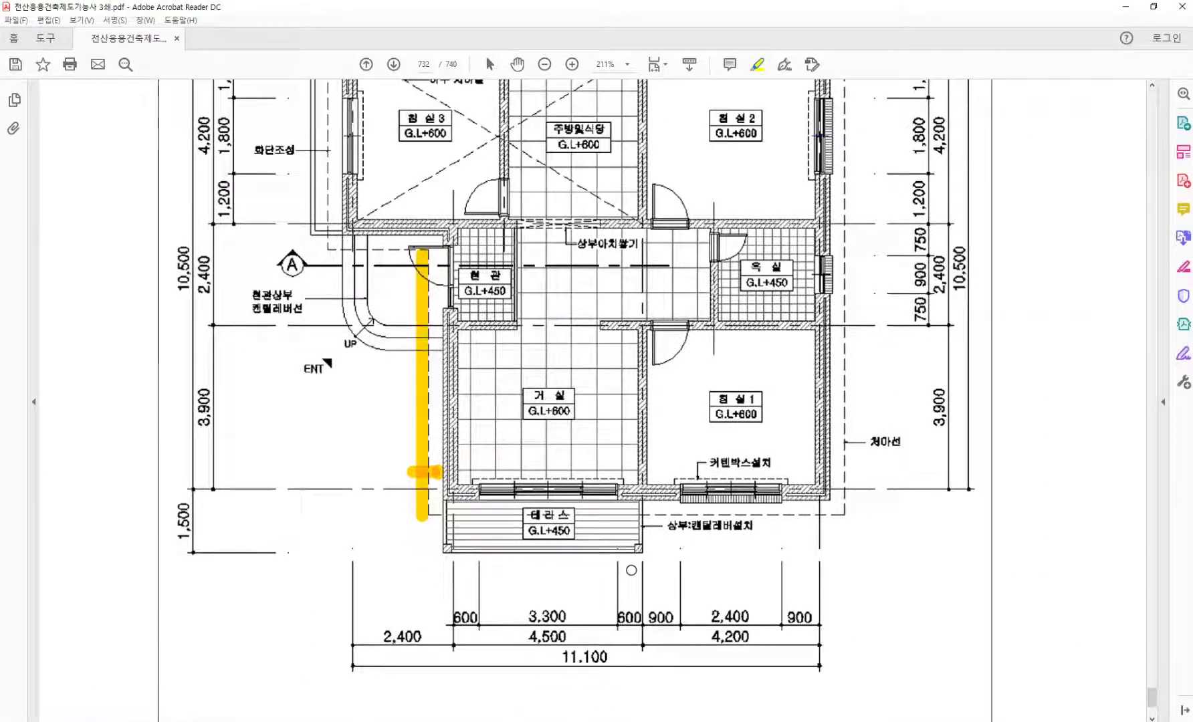
ctrl+scroll(631, 572, up, 3)
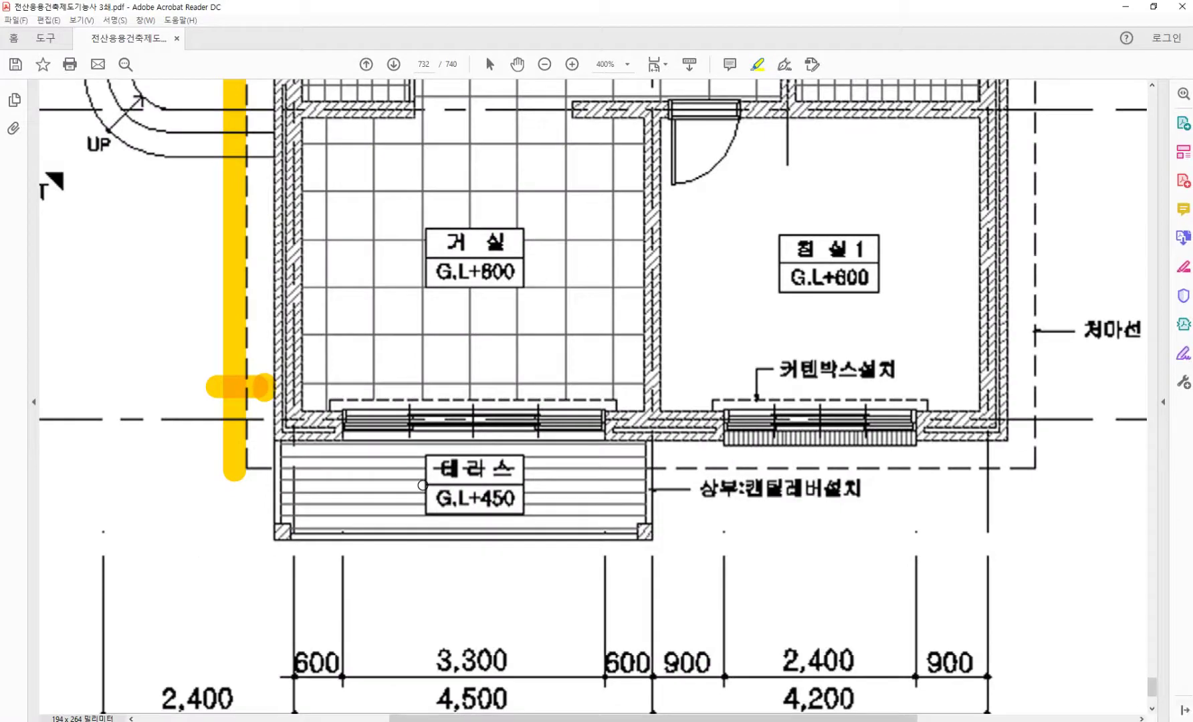
ctrl+scroll(765, 505, down, 3)
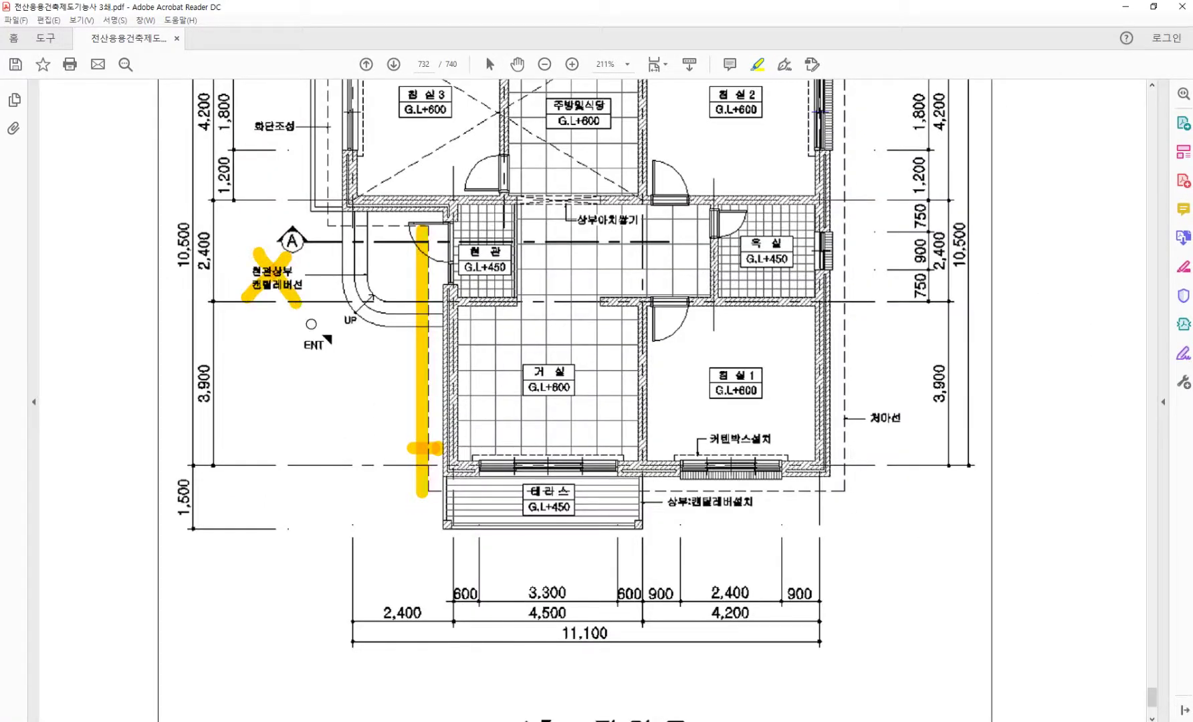
key(alt+Tab)
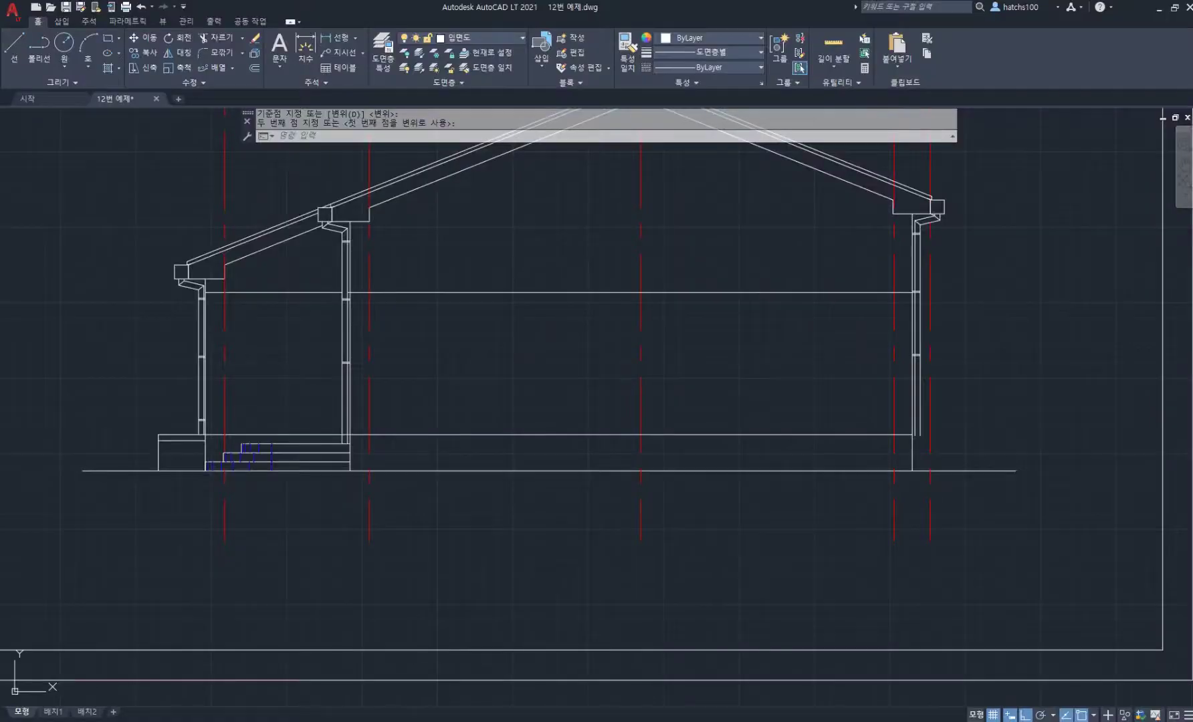
Draw the terrace outline from the wall at top-step level to the middle centre line and down to the ground line
scroll(557, 466, up, 2)
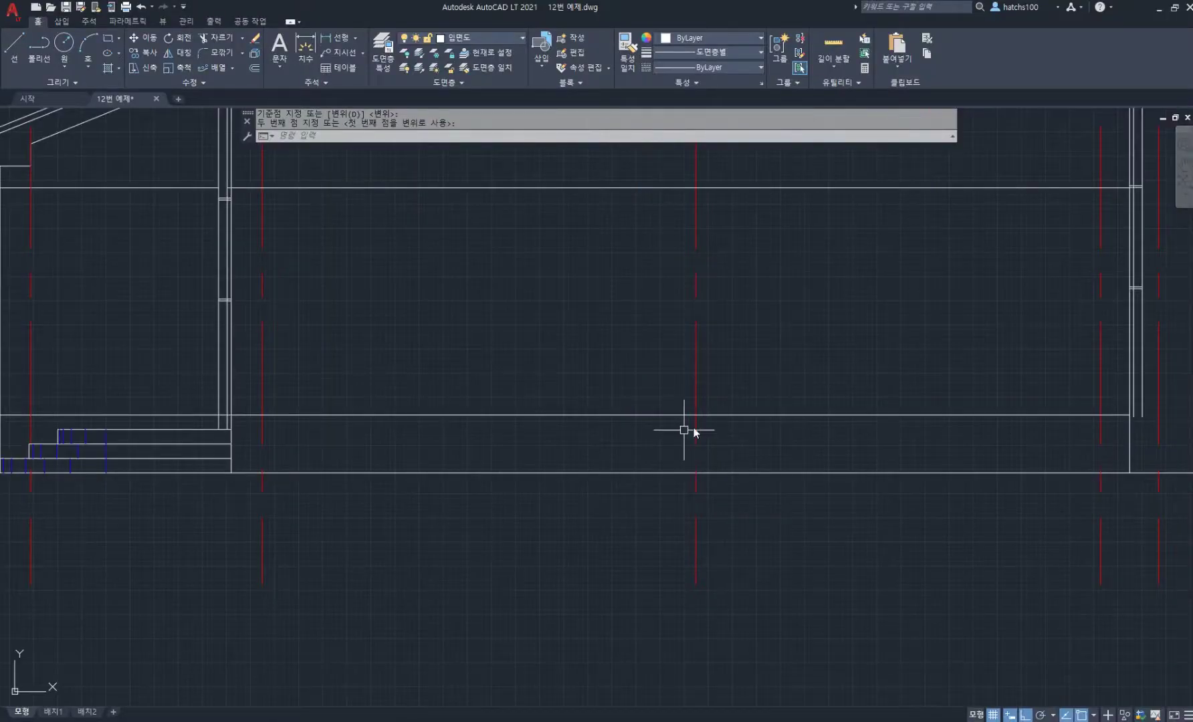
text(l)
key(Return)
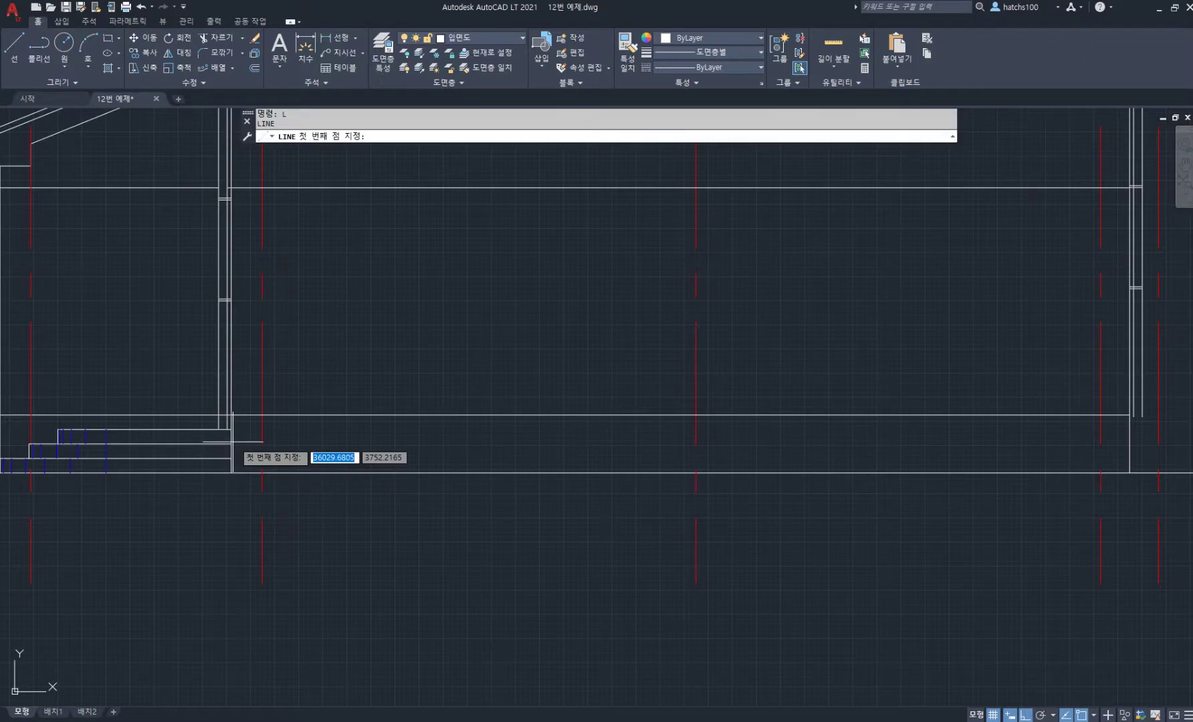
click(231, 429)
click(696, 430)
click(695, 473)
key(Return)
Draw the terrace canopy edge 220 up from the head line at the middle centre line and back horizontally to the wall
middle_drag(578, 347, 674, 479)
text(l)
key(Return)
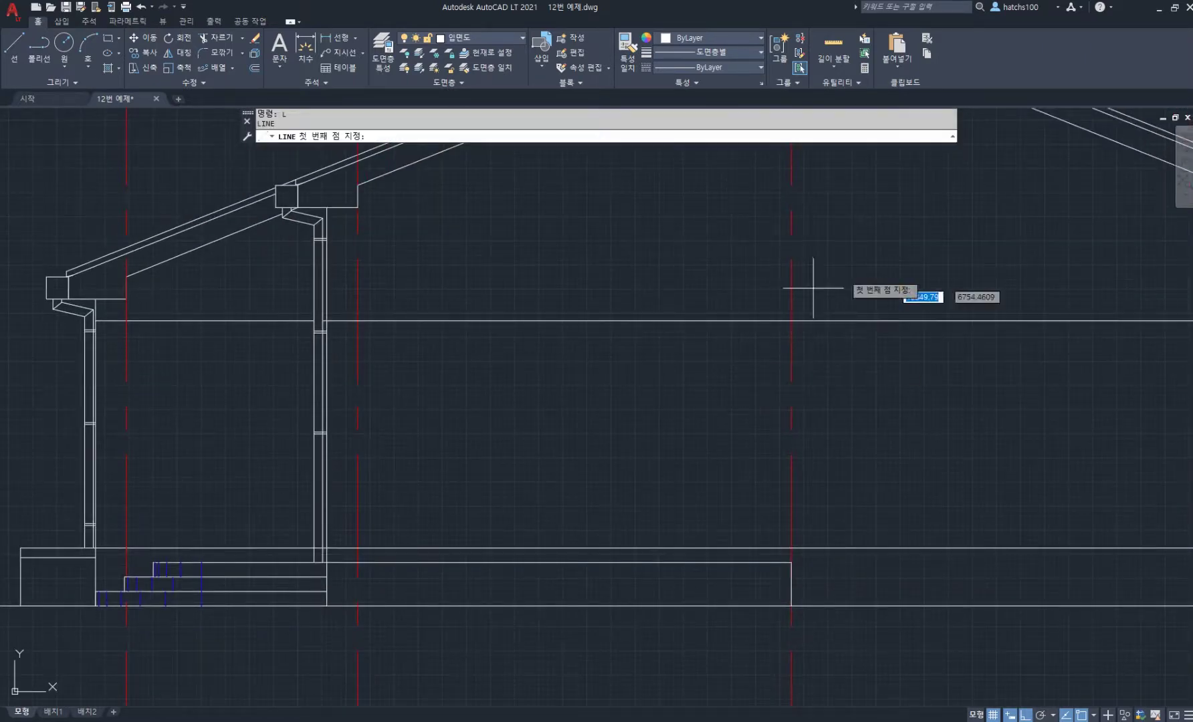
click(791, 321)
text(22)
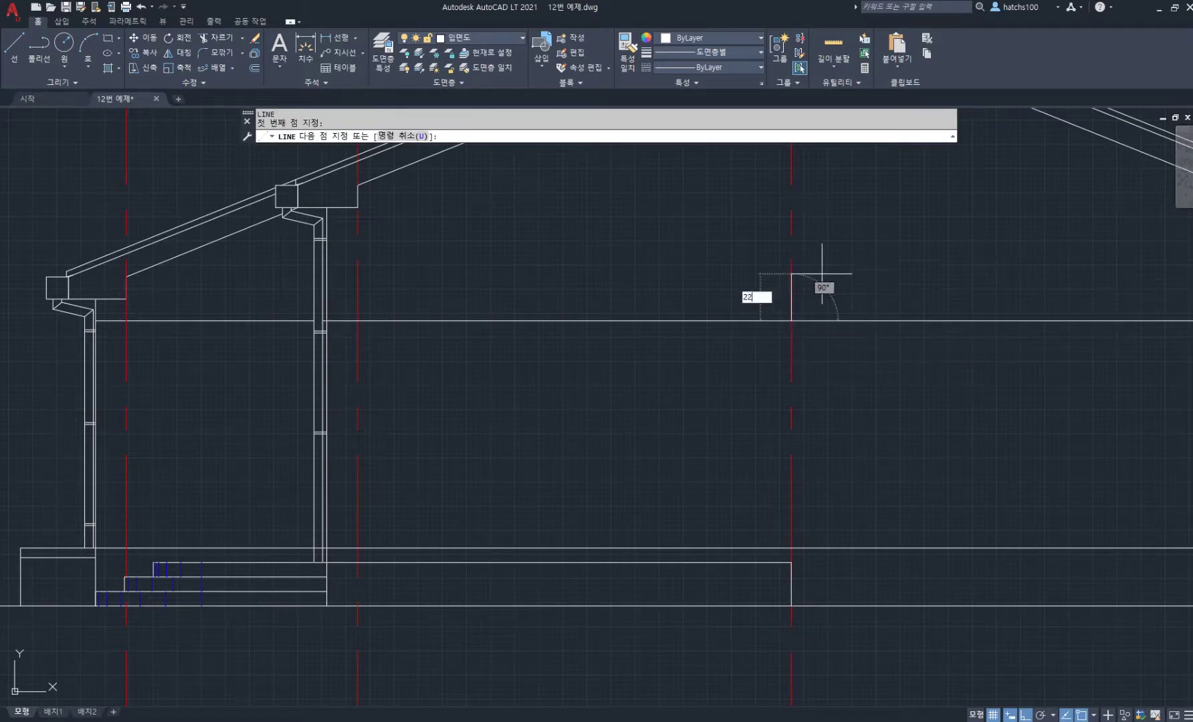
text(0)
key(Return)
click(326, 300)
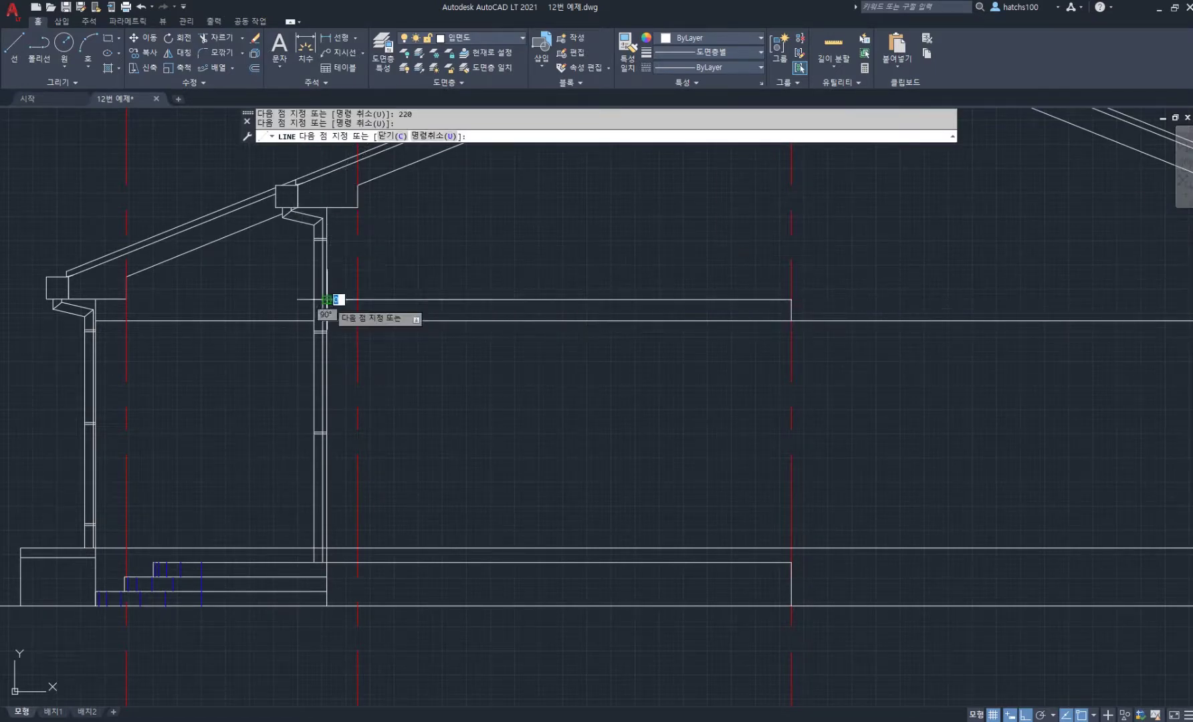
key(Return)
Draw a vertical line from the canopy's lower outer corner down to the terrace floor corner
middle_drag(815, 419, 717, 406)
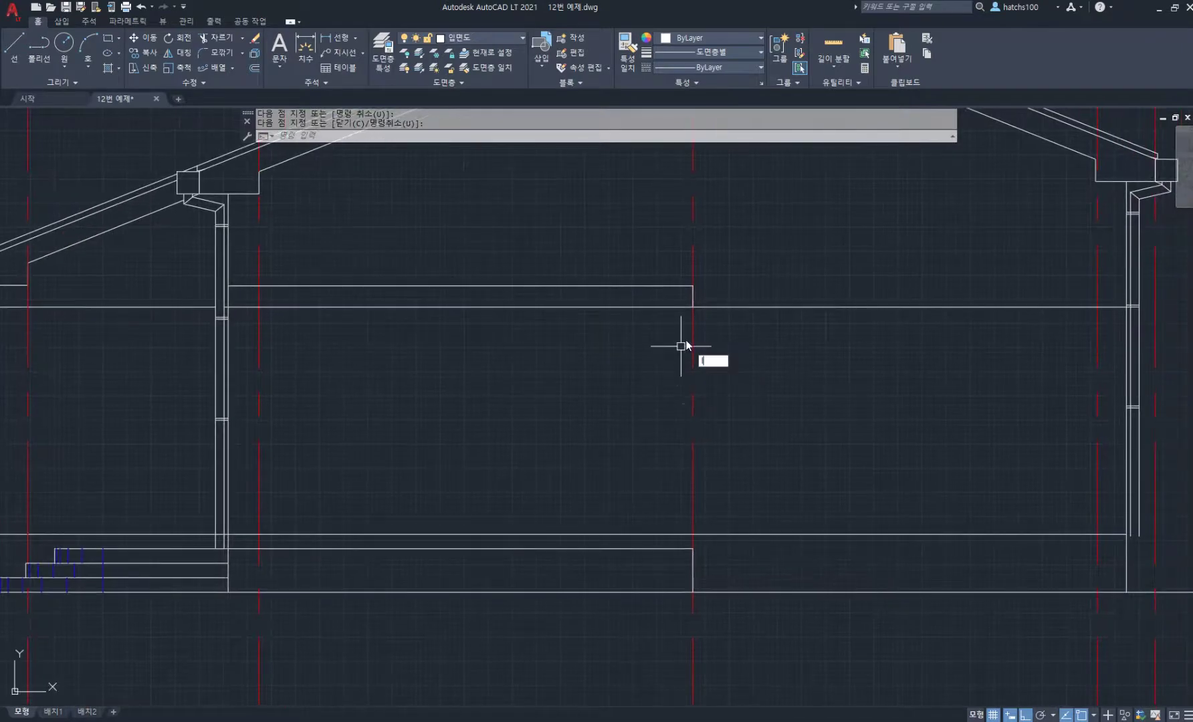
key(l)
key(Return)
click(693, 307)
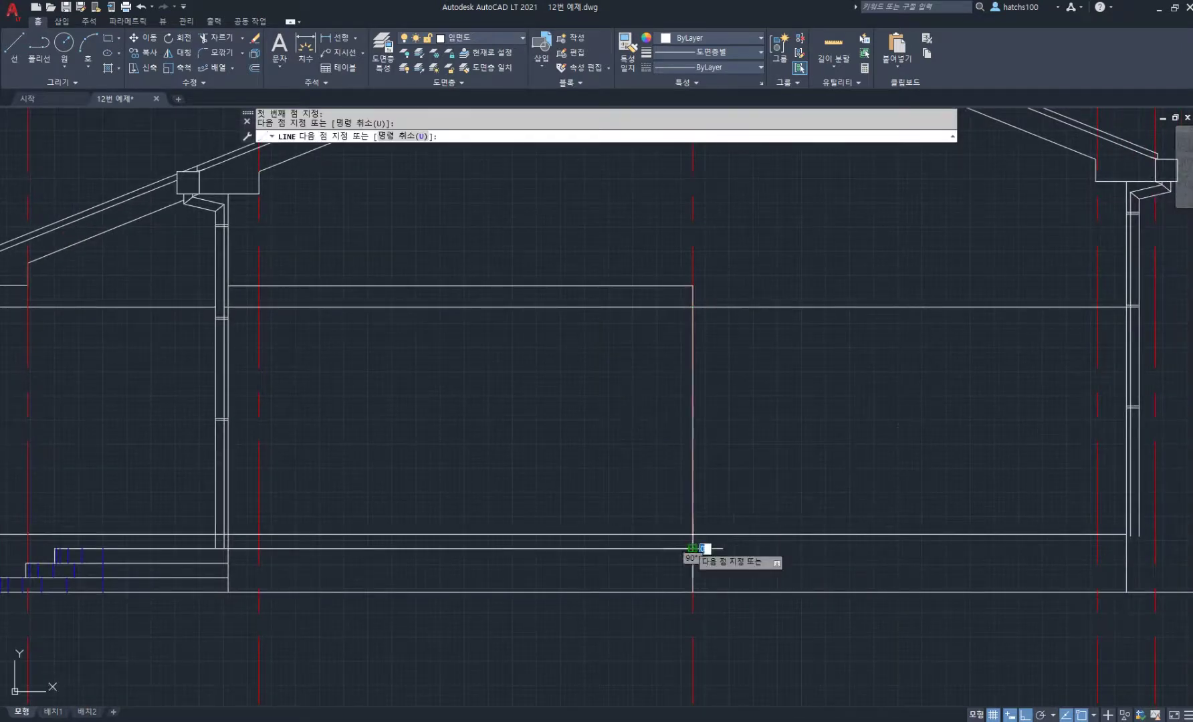
click(693, 549)
key(Return)
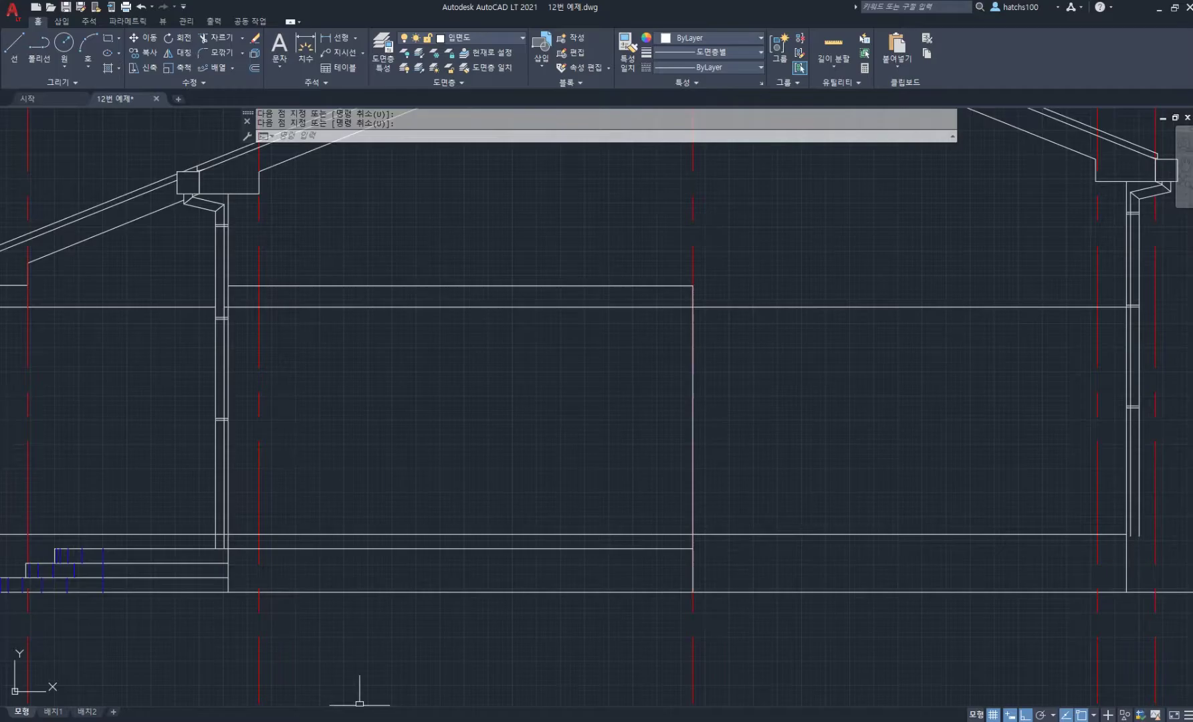
Examine the terrace's corner columns on the floor plan in Acrobat Reader and return to AutoCAD
key(alt+Tab)
ctrl+scroll(642, 536, up, 2)
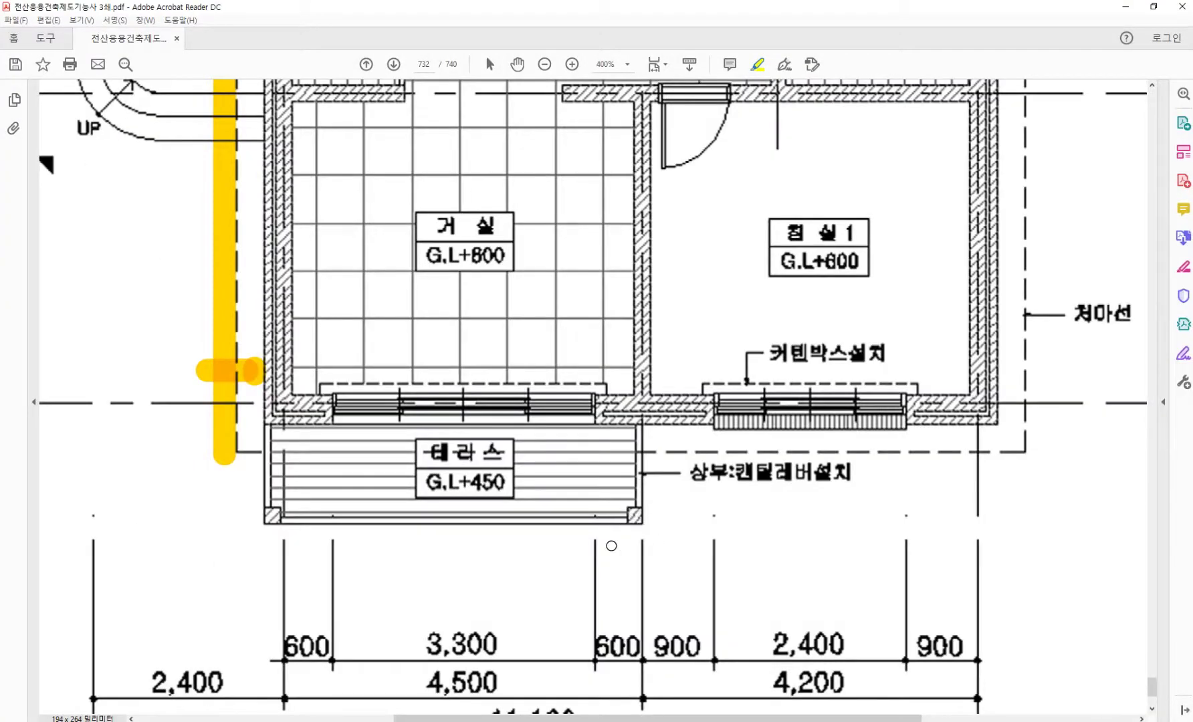
key(alt+Tab)
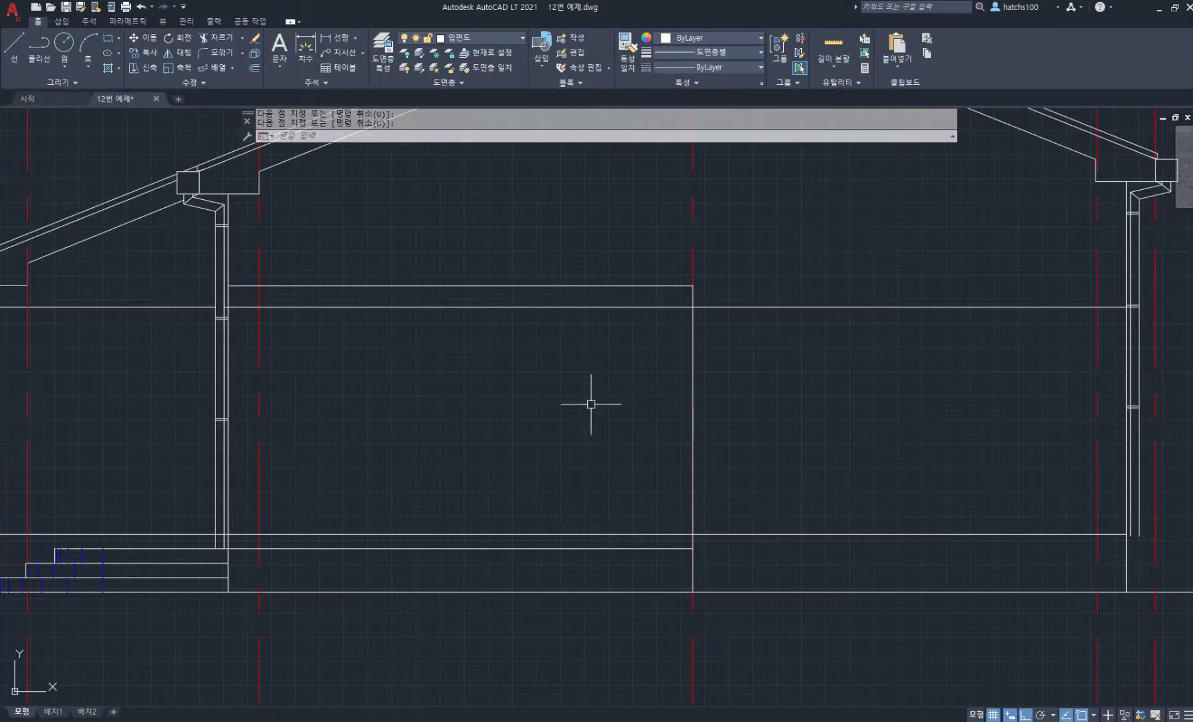
Offset the vertical line below the canopy's outer corner 200 inward to form the outer terrace column
text(o)
key(Return)
key(Return)
click(692, 445)
text(200)
key(Return)
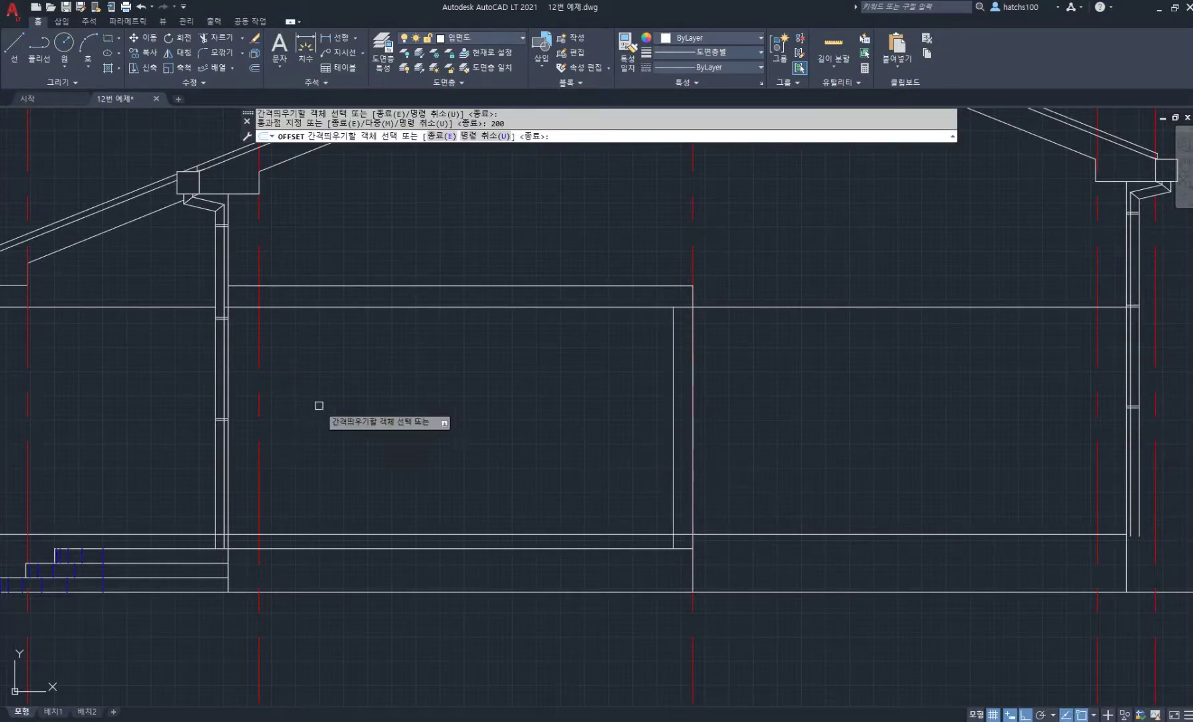
click(228, 384)
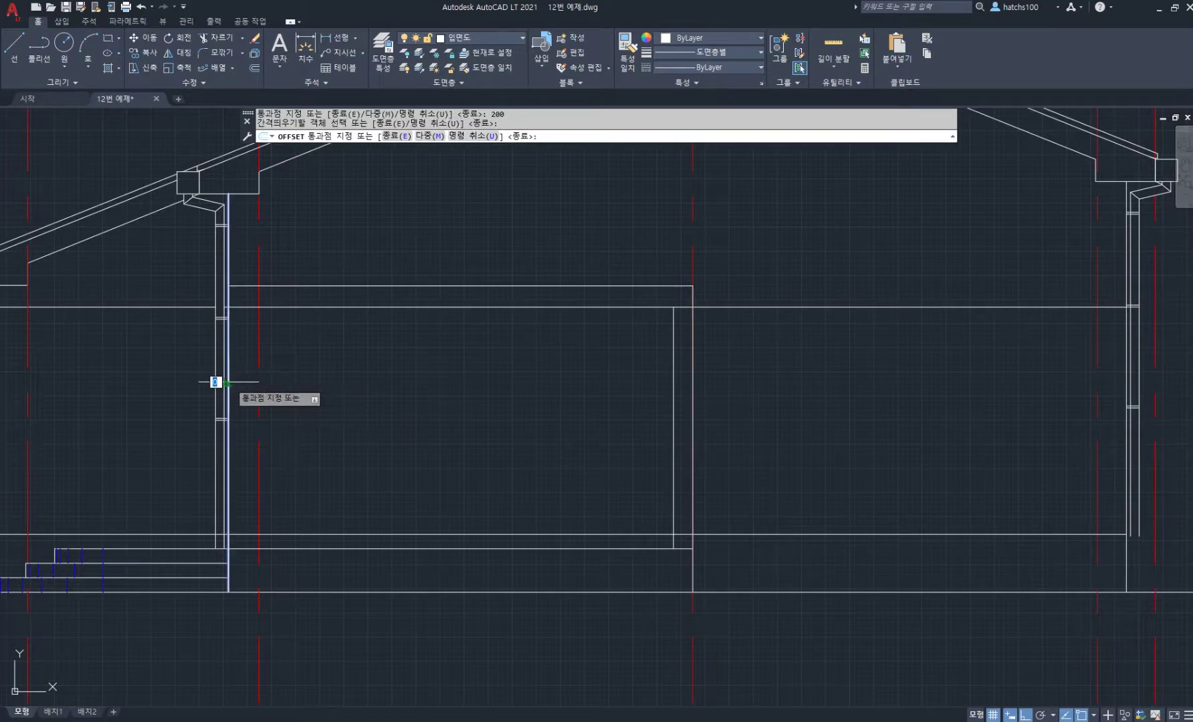
click(267, 381)
key(Return)
Draw the wall-side column edge 200 along the terrace floor from the wall and vertically up to the head line
text(l)
key(Return)
scroll(232, 553, up, 4)
click(203, 539)
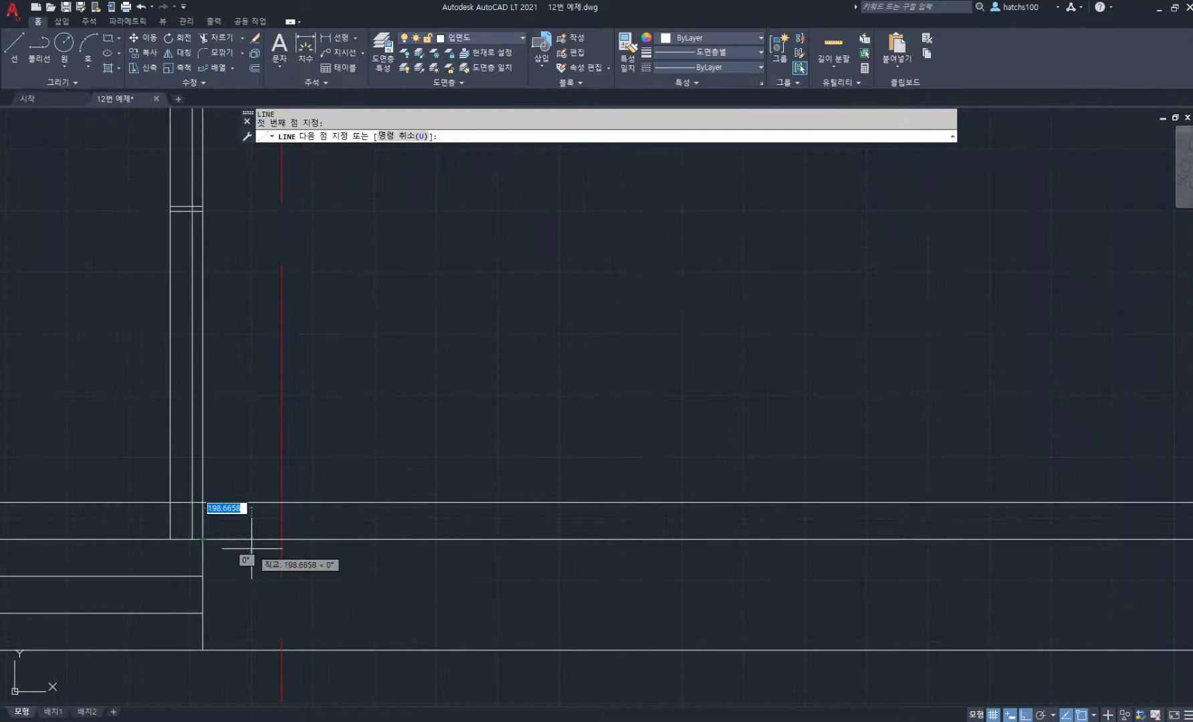
text(200)
key(Return)
scroll(252, 545, down, 4)
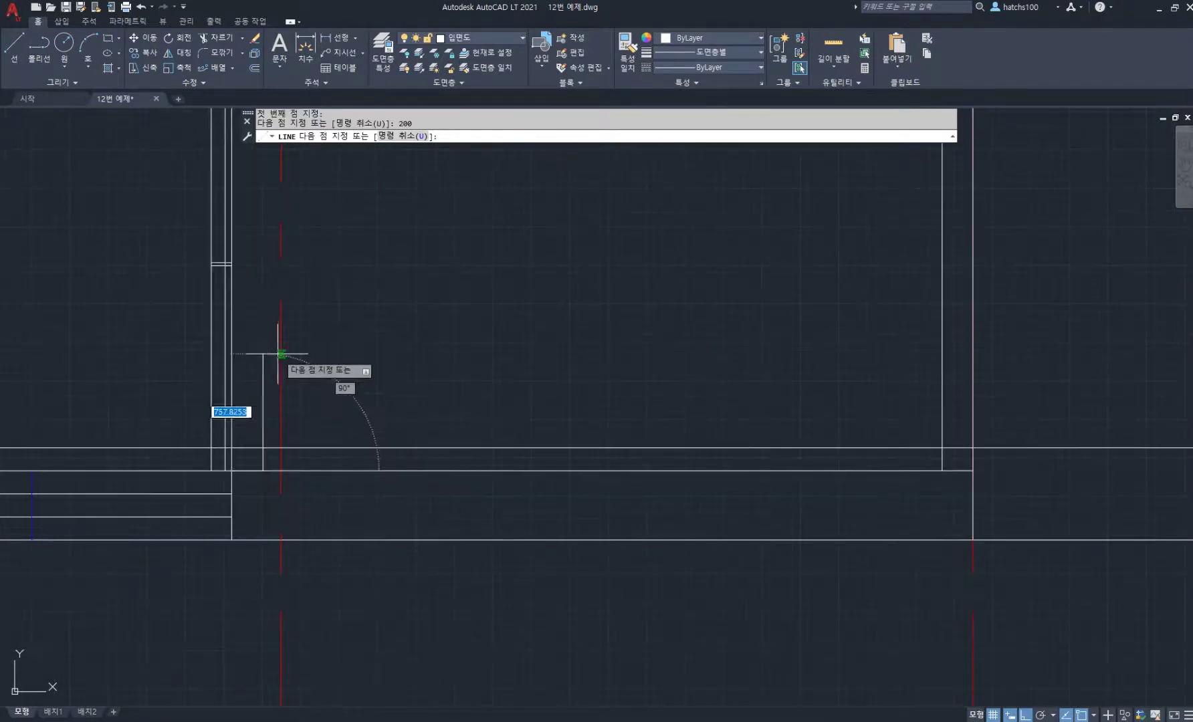
click(283, 320)
key(Return)
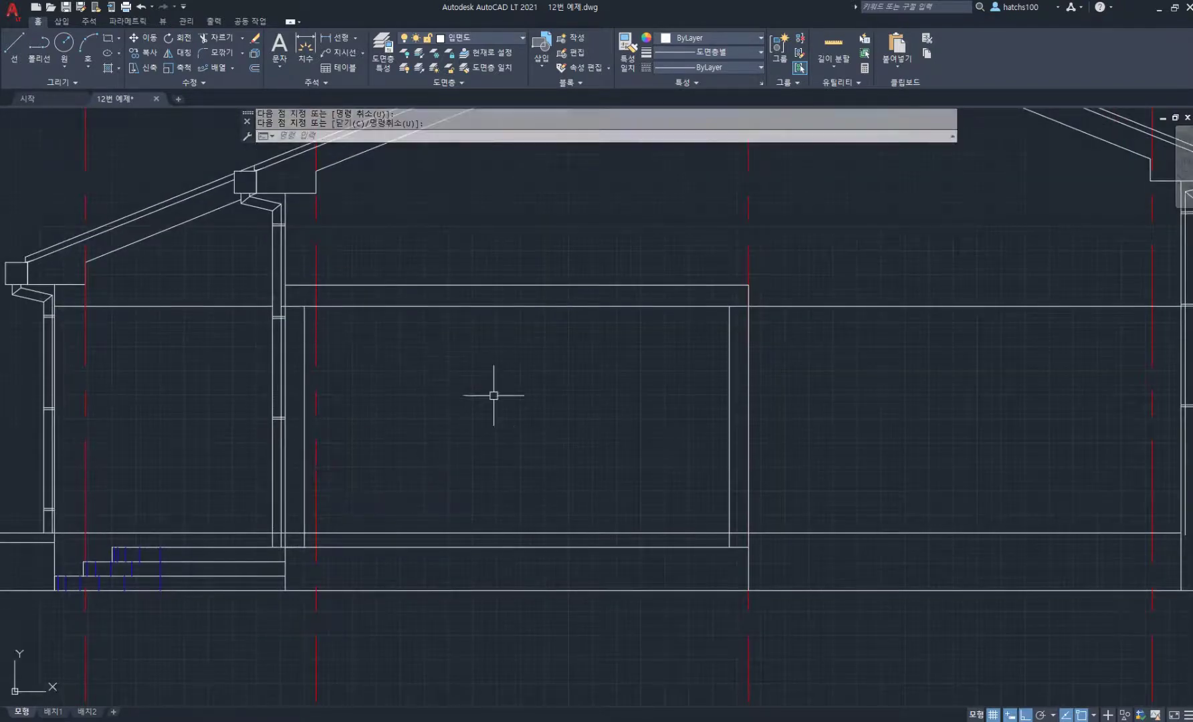
Measure the height between the floor line and the head line inside the terrace opening
scroll(480, 399, down, 2)
middle_drag(467, 416, 478, 422)
scroll(443, 419, up, 2)
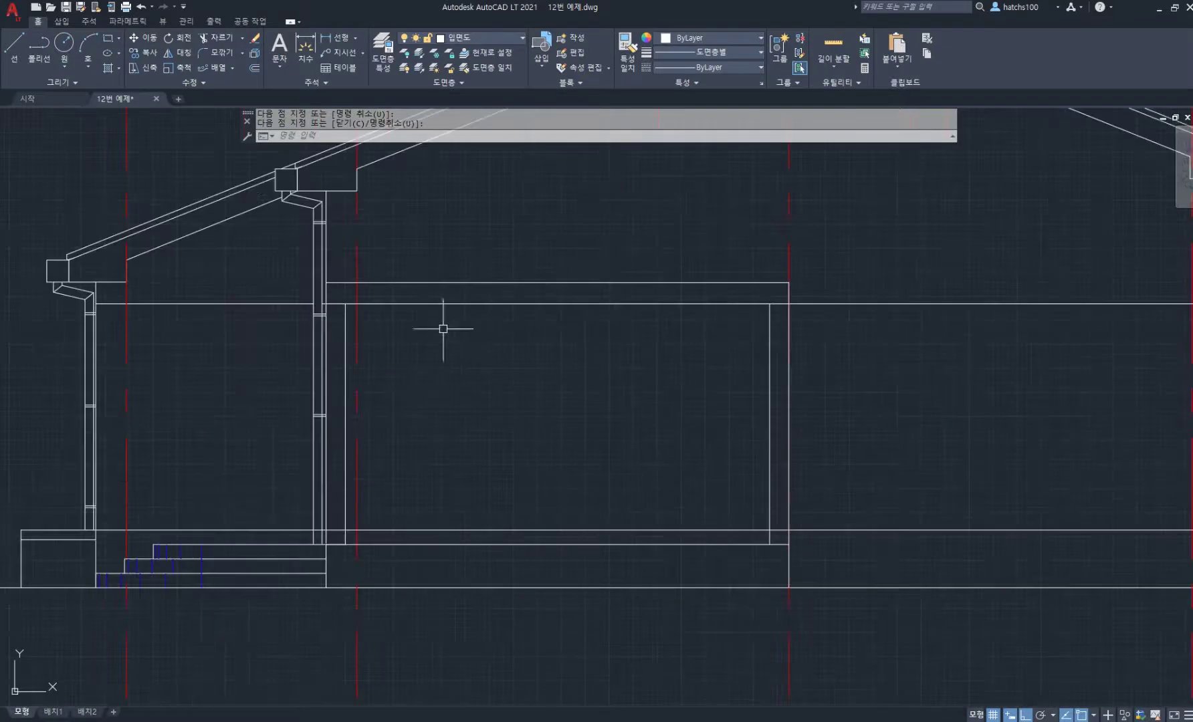
key(Return)
click(514, 530)
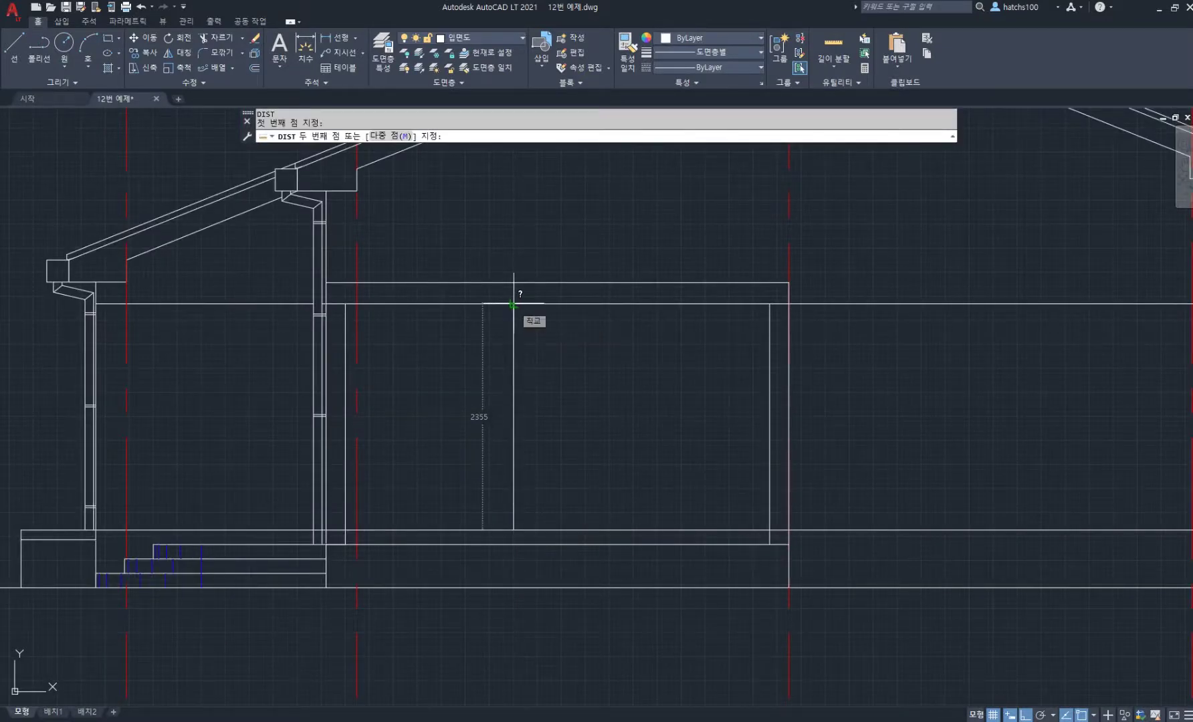
key(Escape)
Offset the terrace floor line 900 upward, and offset that new line another 80 upward for the railing
scroll(462, 325, down, 4)
scroll(331, 391, up, 2)
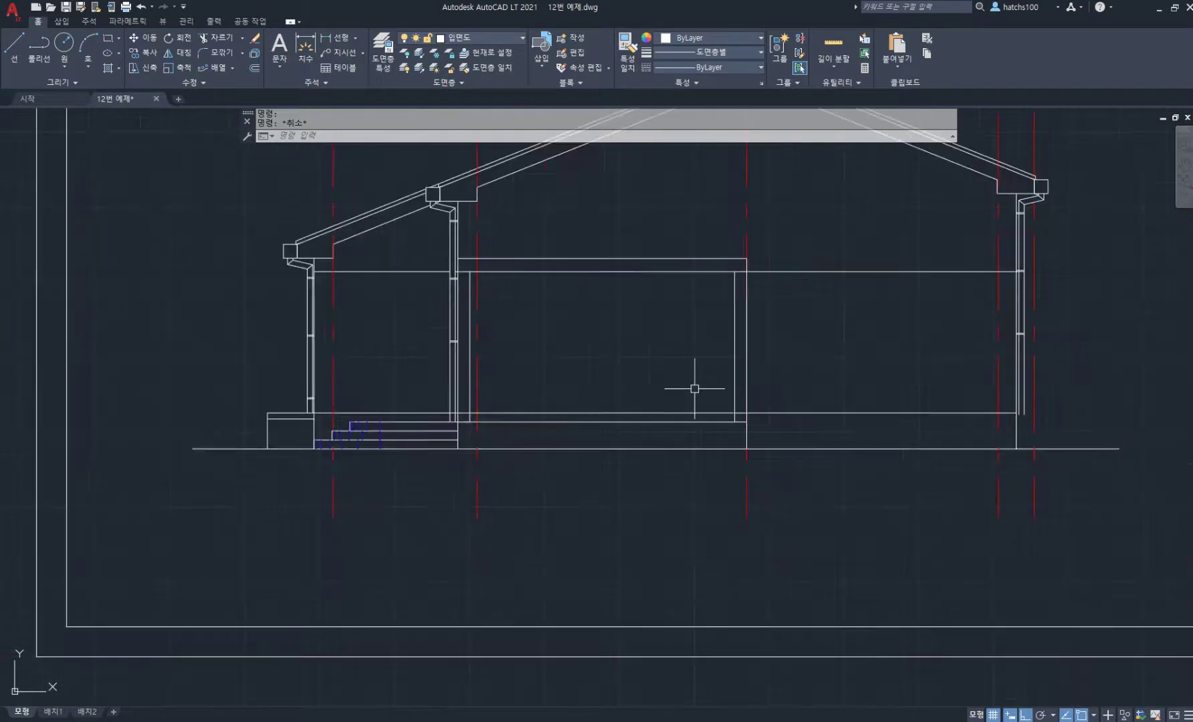
middle_drag(695, 389, 578, 458)
scroll(431, 467, up, 2)
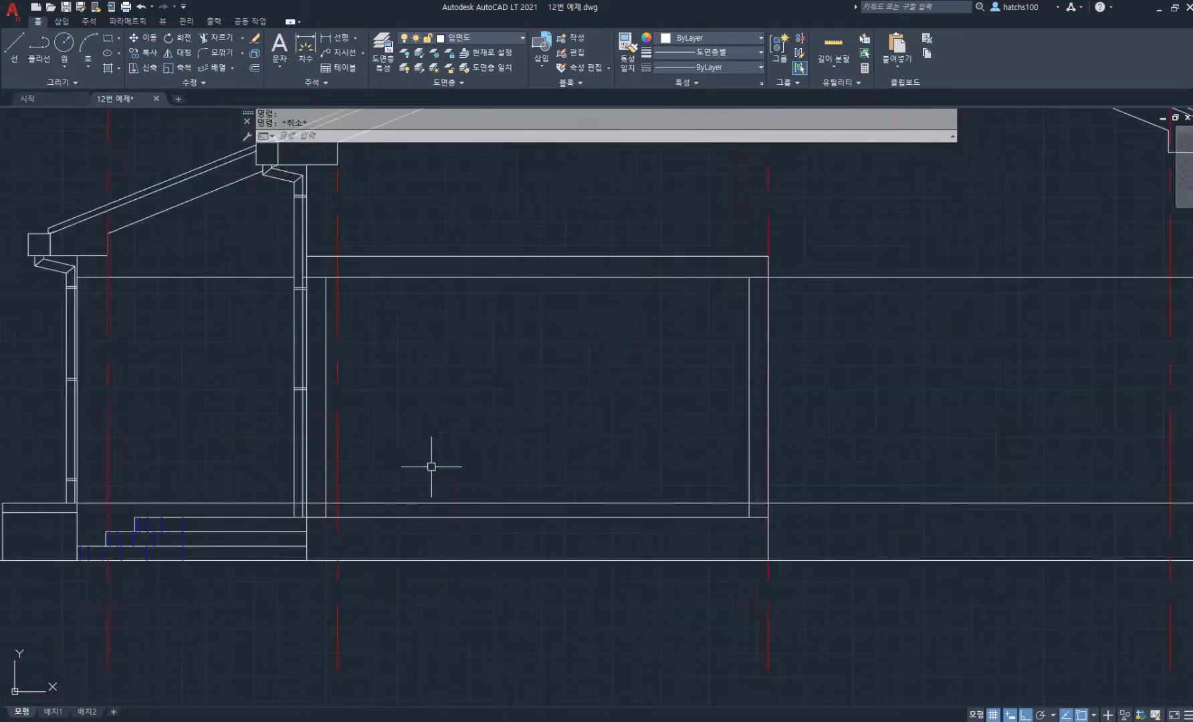
text(o)
key(Return)
key(Return)
click(509, 516)
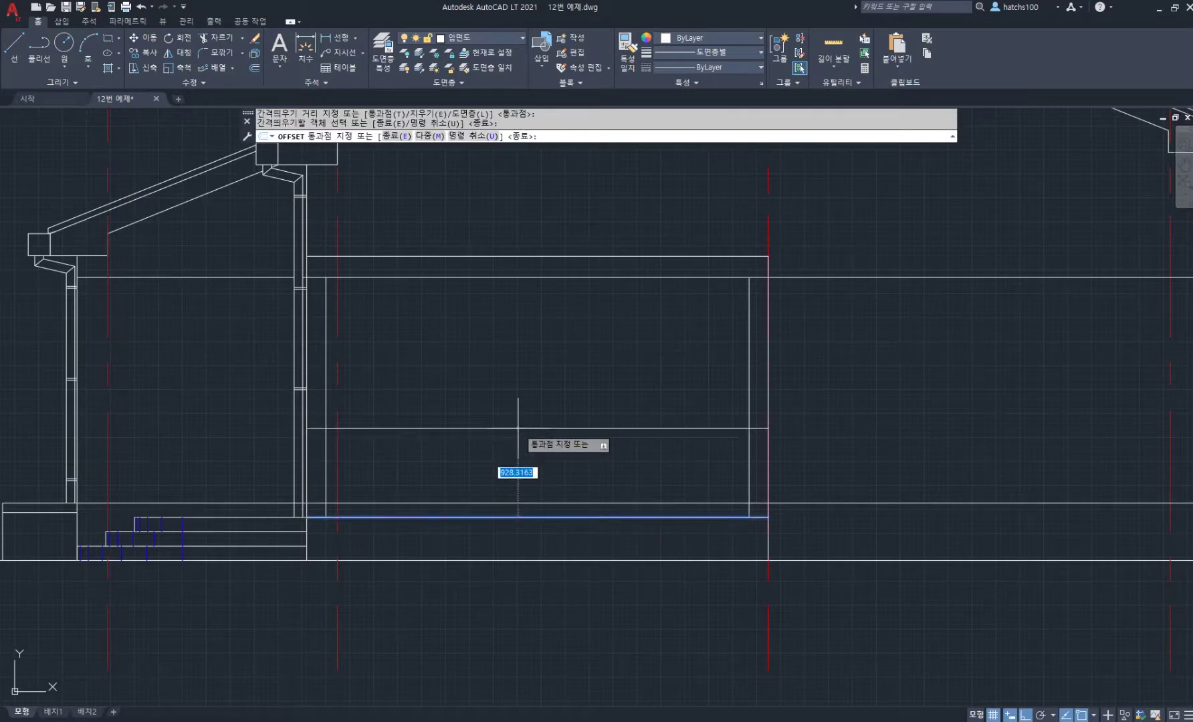
text(900)
key(Return)
click(518, 431)
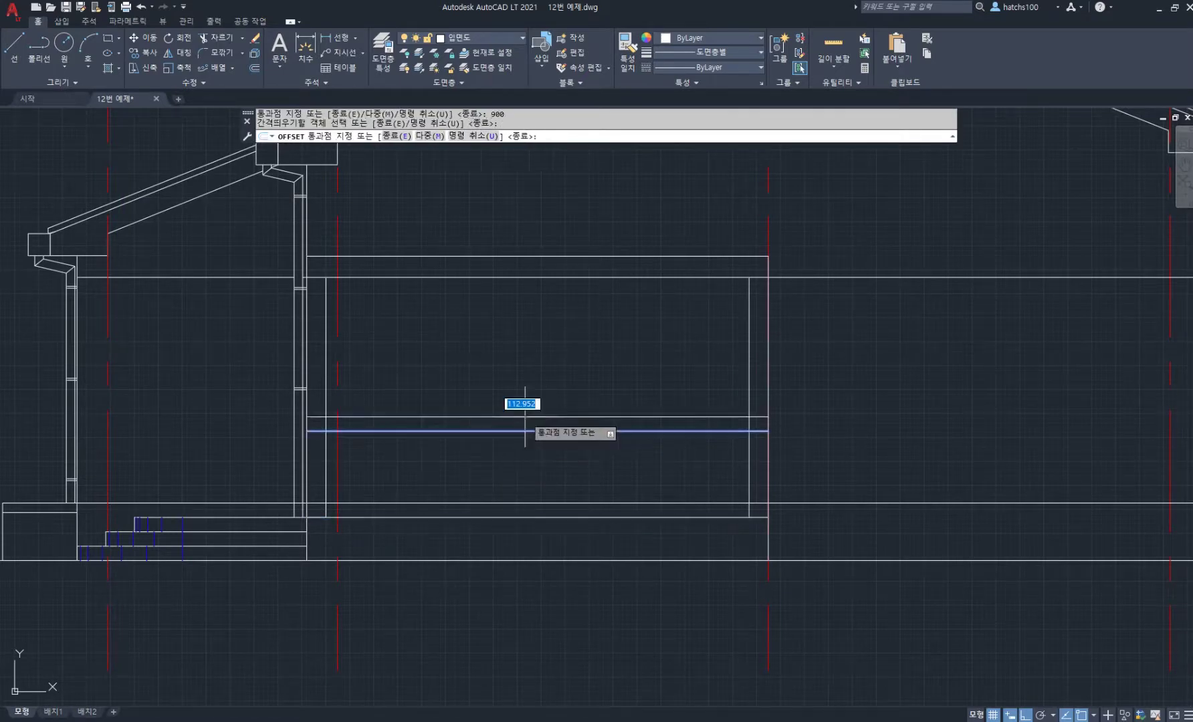
key(Return)
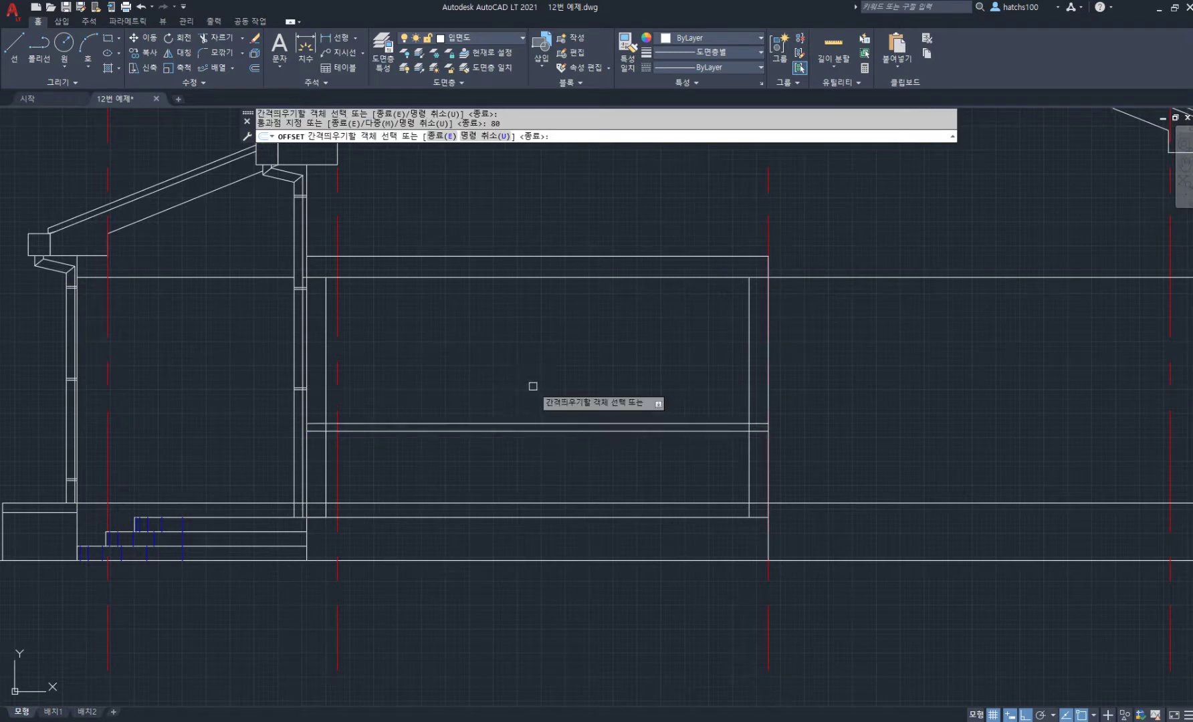
key(Return)
Trim the two railing lines where they cross both terrace columns
key(Return)
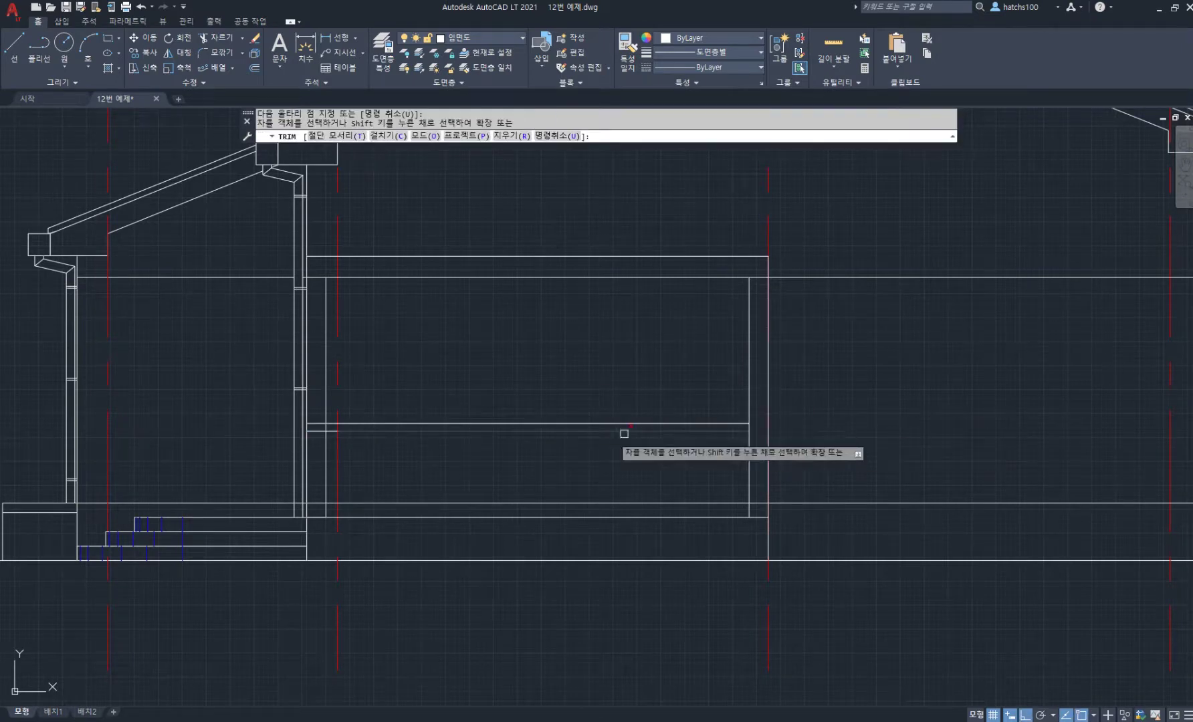
scroll(315, 425, up, 5)
click(307, 389)
click(302, 494)
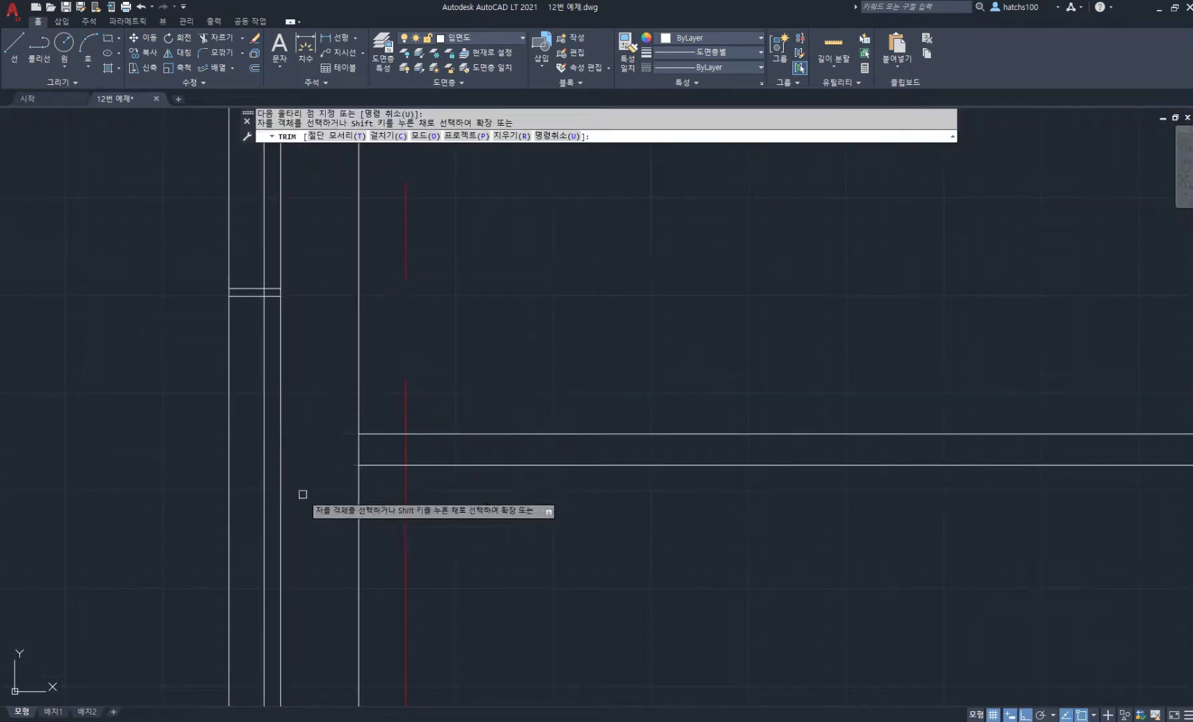
key(Return)
scroll(327, 404, down, 7)
scroll(384, 364, up, 2)
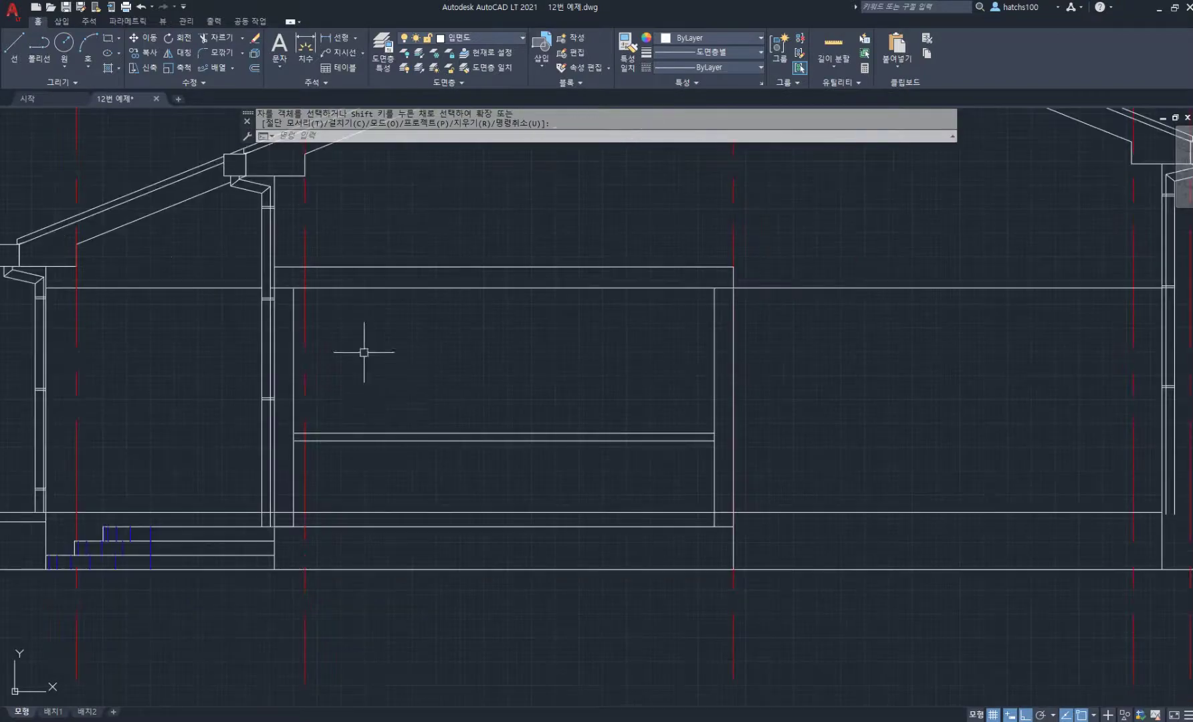
Check the living-room window width on the floor plan in Acrobat Reader and draw a 3300 by 2355 rectangle outside the sheet border in AutoCAD
key(alt+Tab)
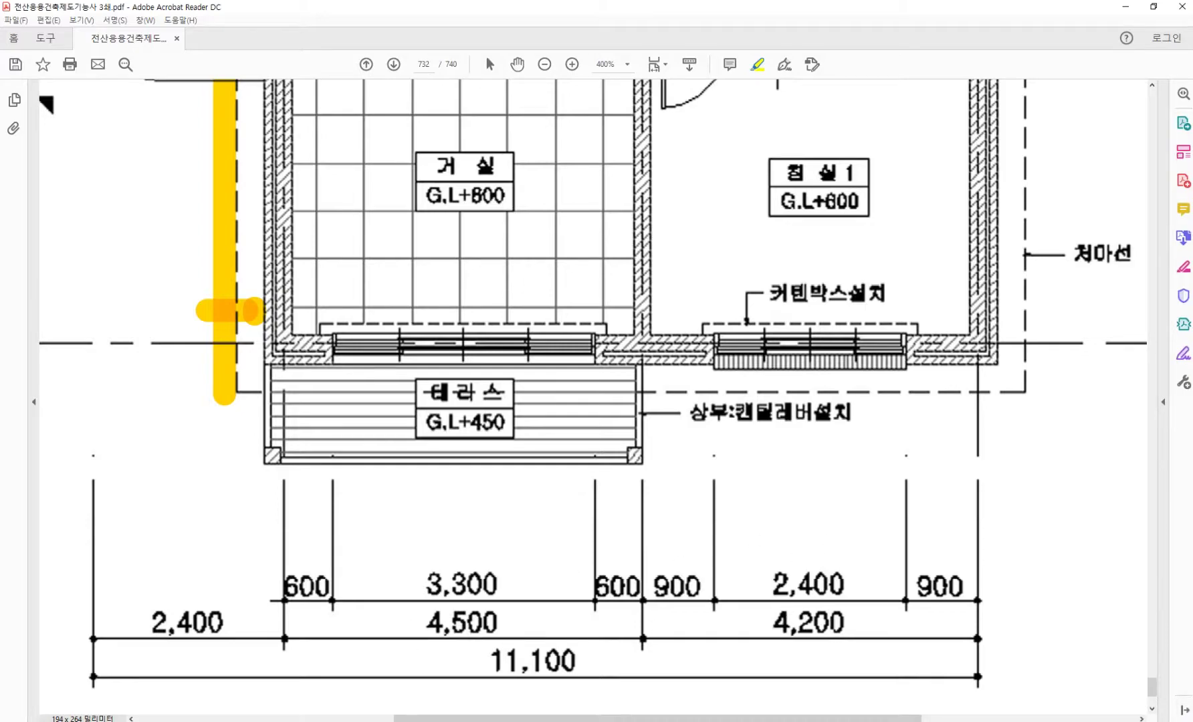
key(alt+Tab)
scroll(543, 500, down, 3)
middle_drag(740, 530, 526, 552)
scroll(639, 551, down, 3)
scroll(639, 515, up, 6)
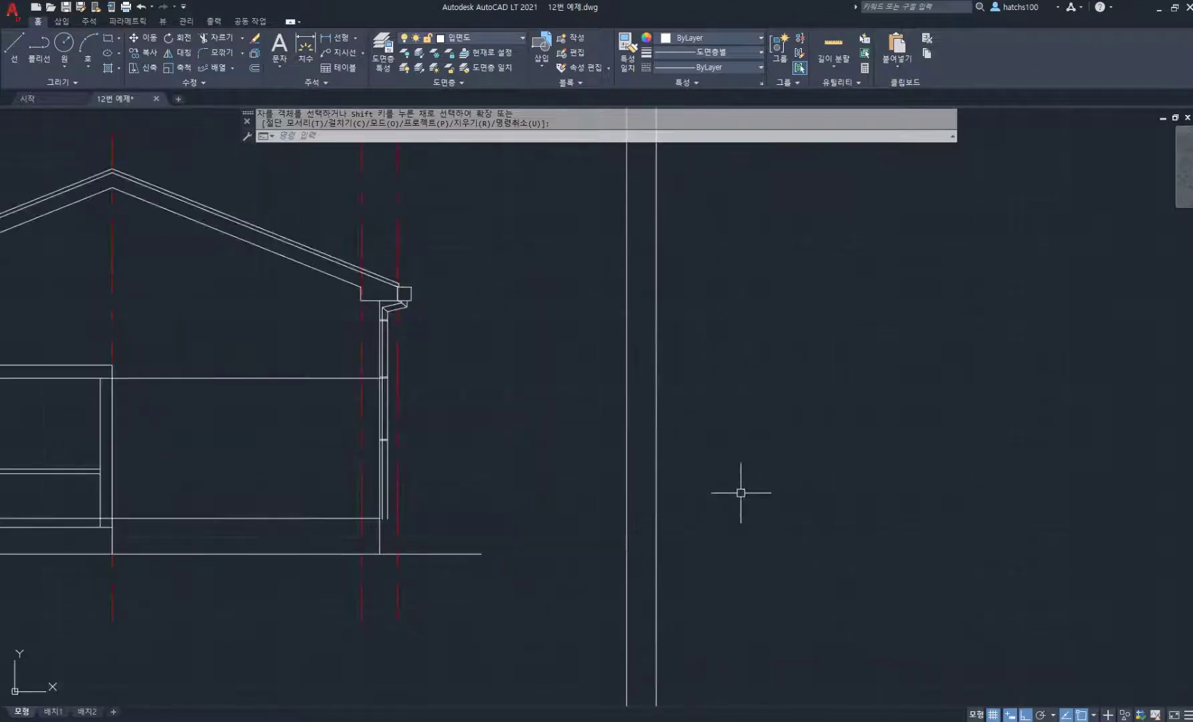
key(Return)
click(717, 534)
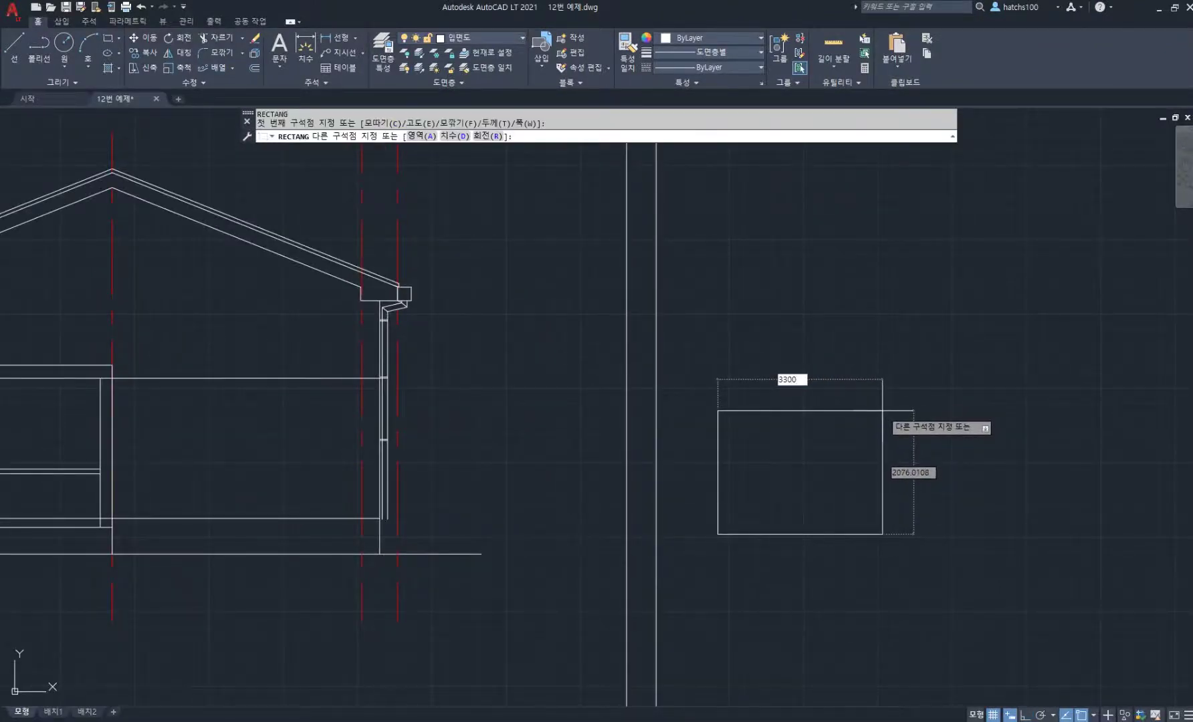
text(3300)
key(Tab)
key(Return)
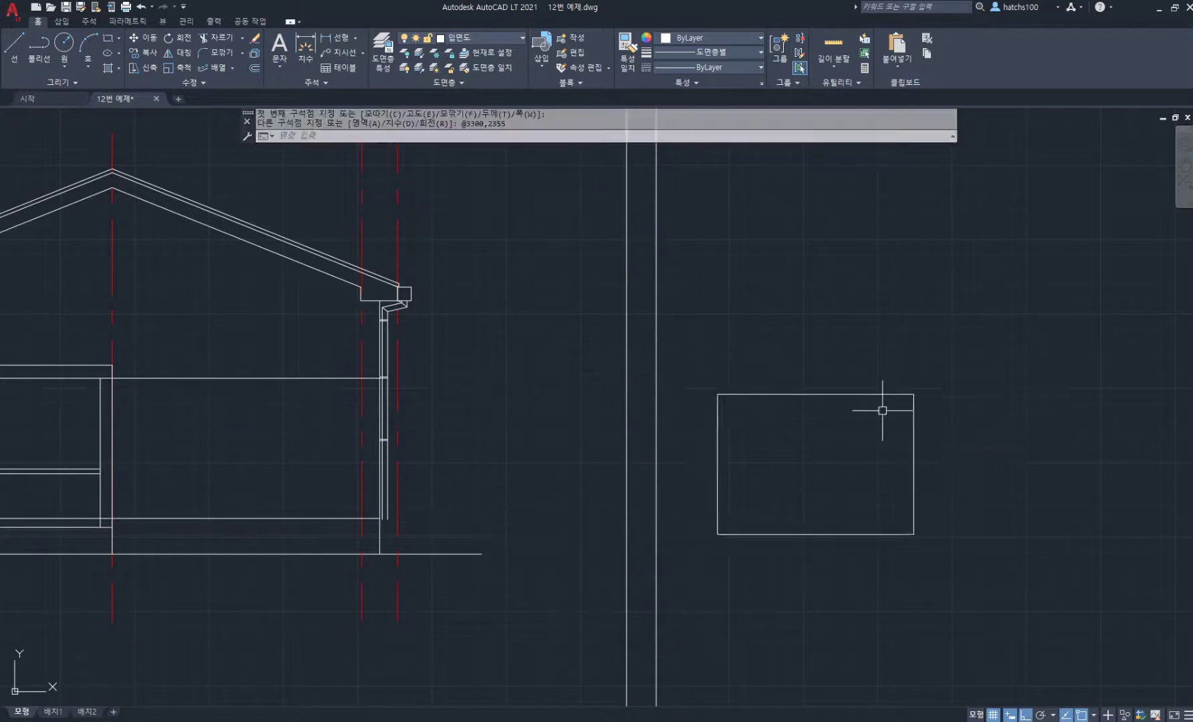
Offset the window rectangle 30 inward, and offset the new rectangle another 45 inward for the sash
middle_drag(872, 394, 873, 413)
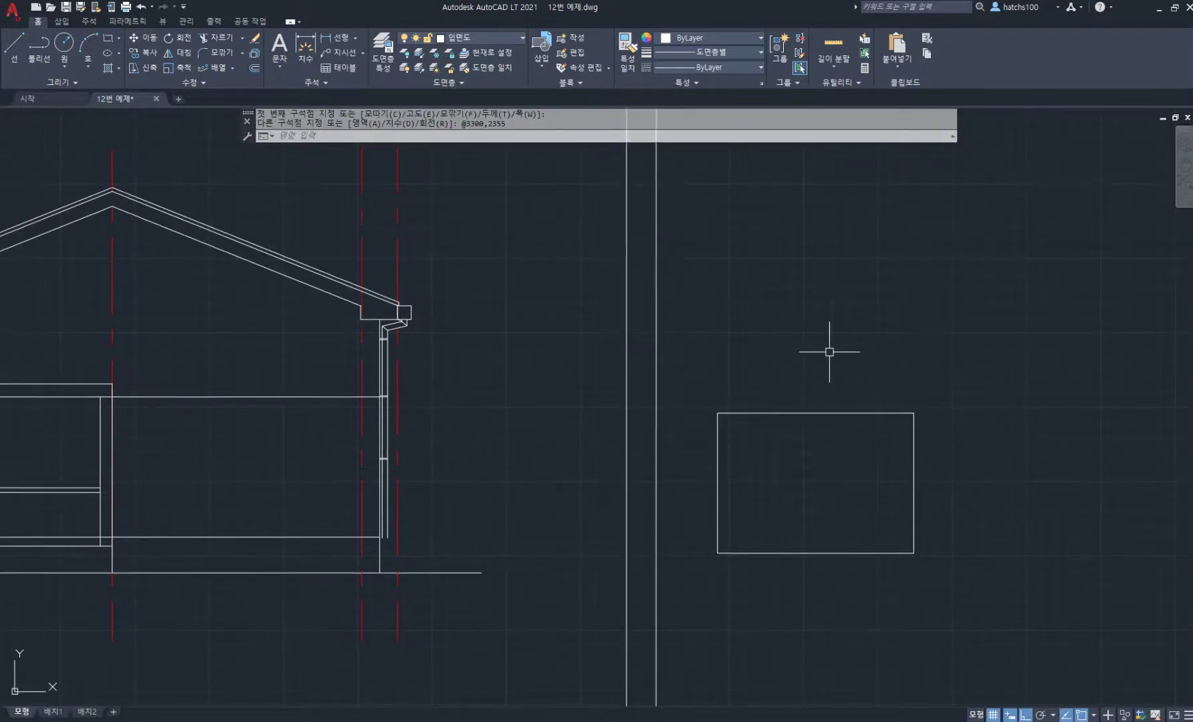
scroll(835, 502, up, 2)
middle_drag(800, 473, 766, 460)
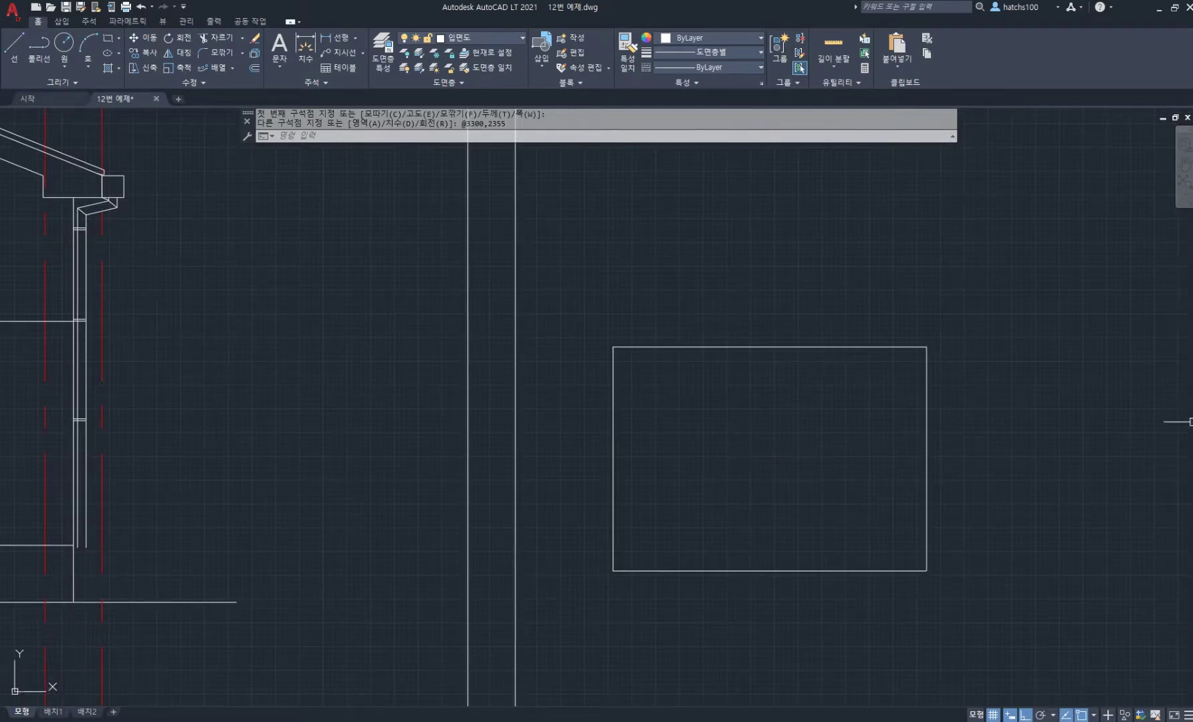
text(o)
key(Return)
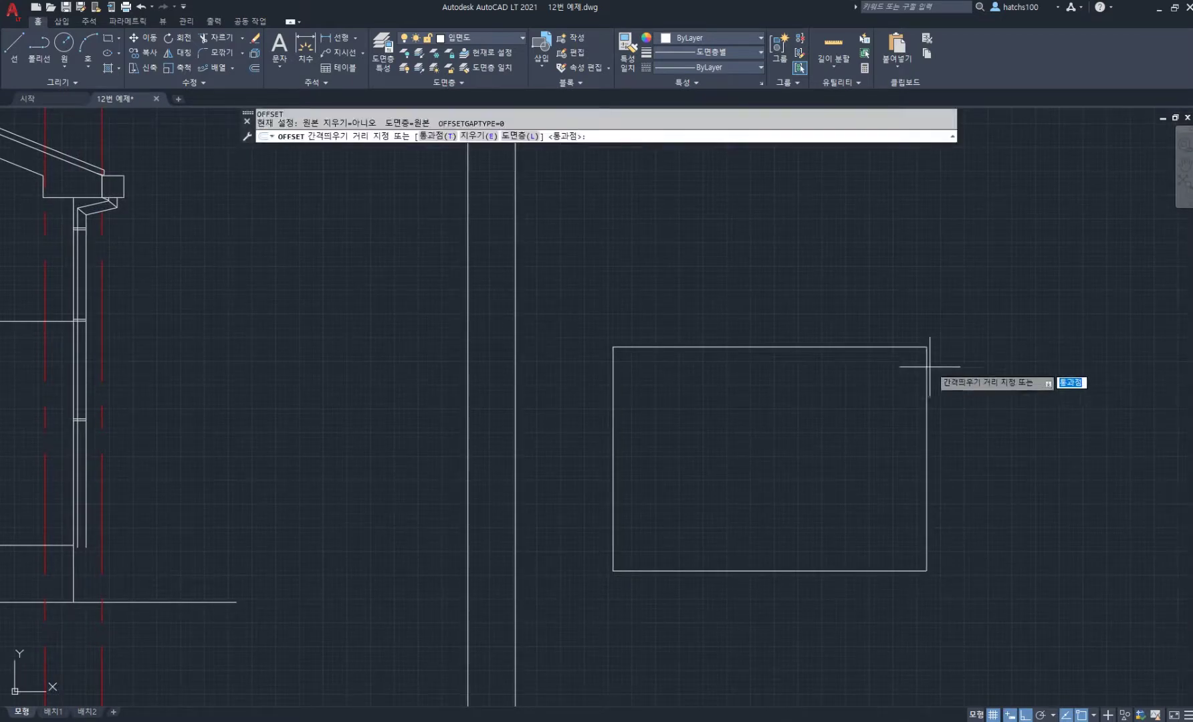
key(Return)
click(767, 346)
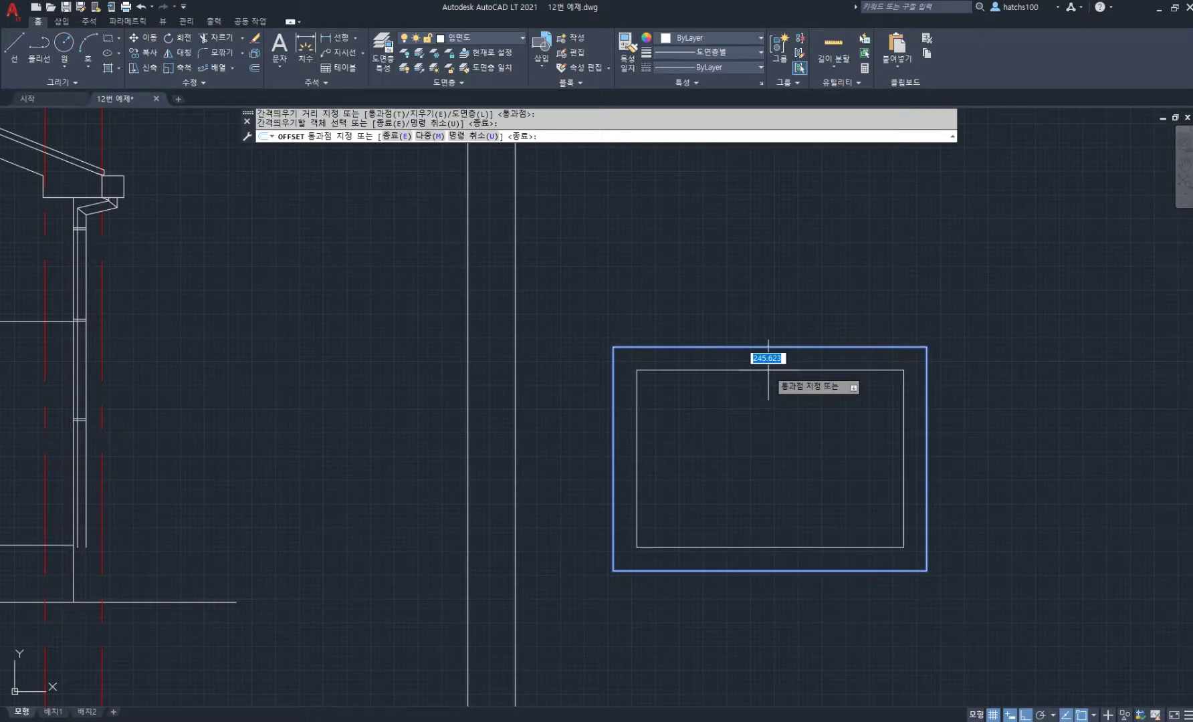
text(30)
key(Return)
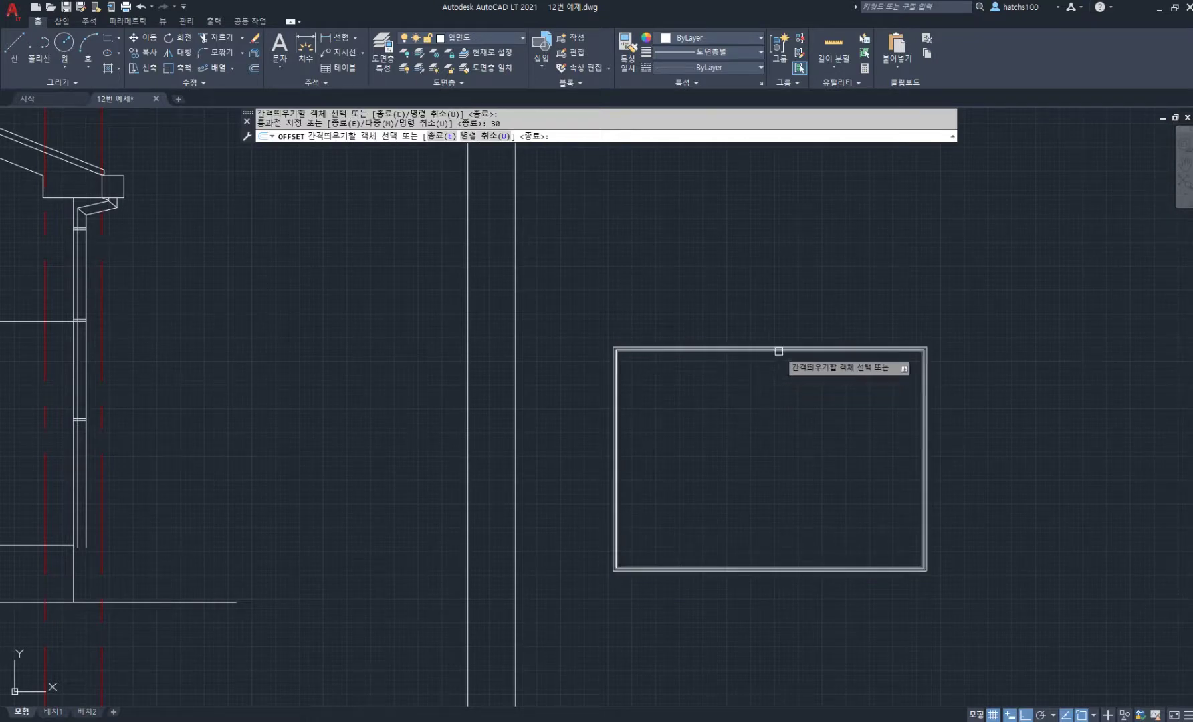
click(778, 349)
key(Return)
key(Return)
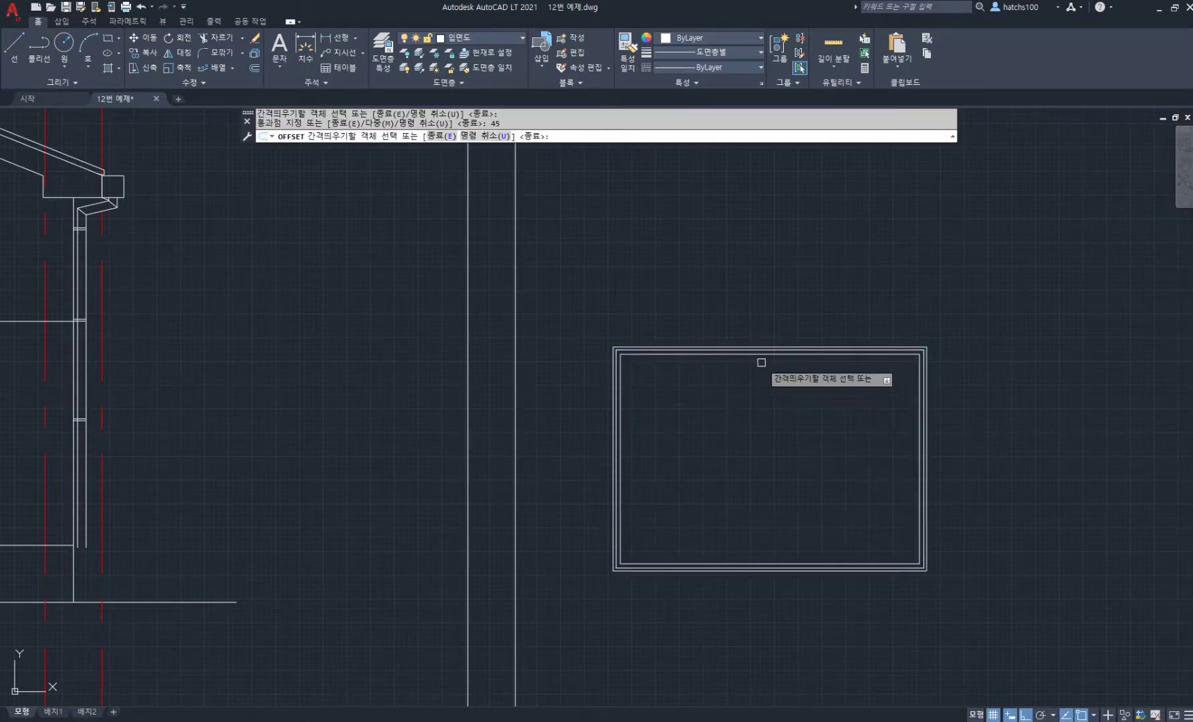
Draw a vertical line down the window's middle between the top and bottom of the 30-offset rectangle
scroll(774, 375, up, 2)
text(l)
key(Return)
click(768, 332)
click(768, 682)
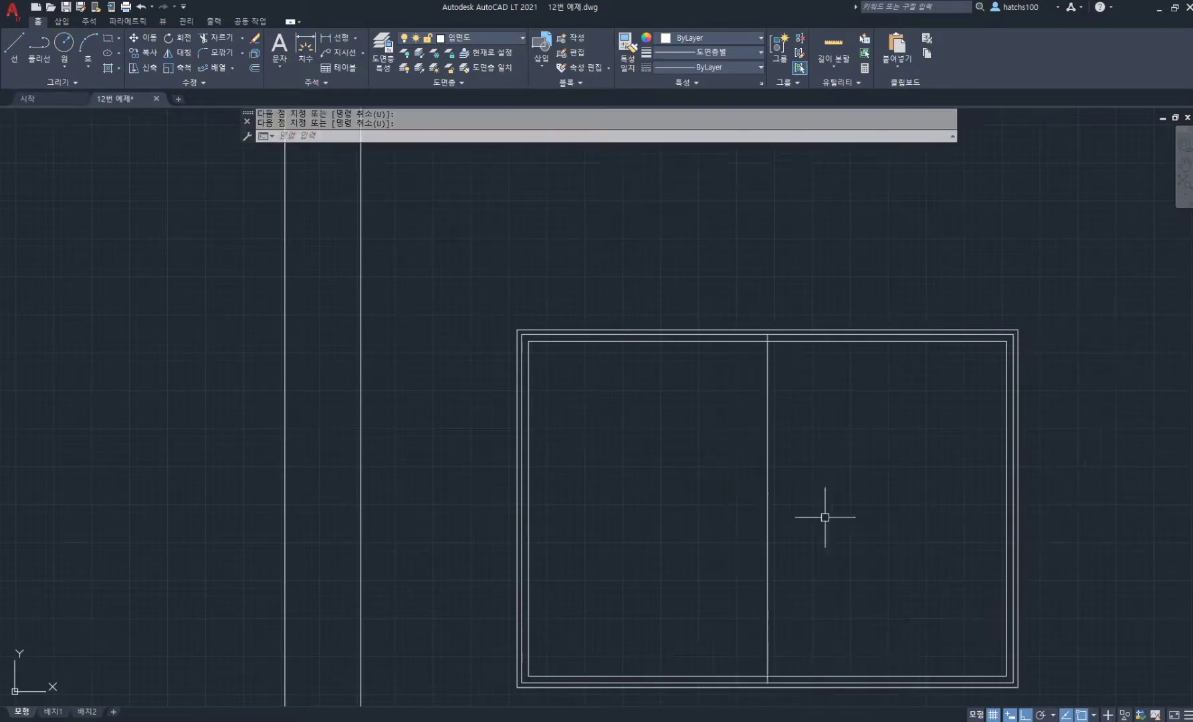
key(Return)
Trim the two inner sash outlines from the window's left half, leaving the outer frame
middle_drag(812, 488, 830, 413)
text(tr)
key(Return)
scroll(683, 256, up, 4)
drag(701, 277, 681, 243)
scroll(702, 274, down, 3)
middle_drag(714, 283, 784, 236)
scroll(682, 412, up, 3)
scroll(682, 414, up, 2)
drag(723, 445, 661, 501)
drag(743, 497, 676, 585)
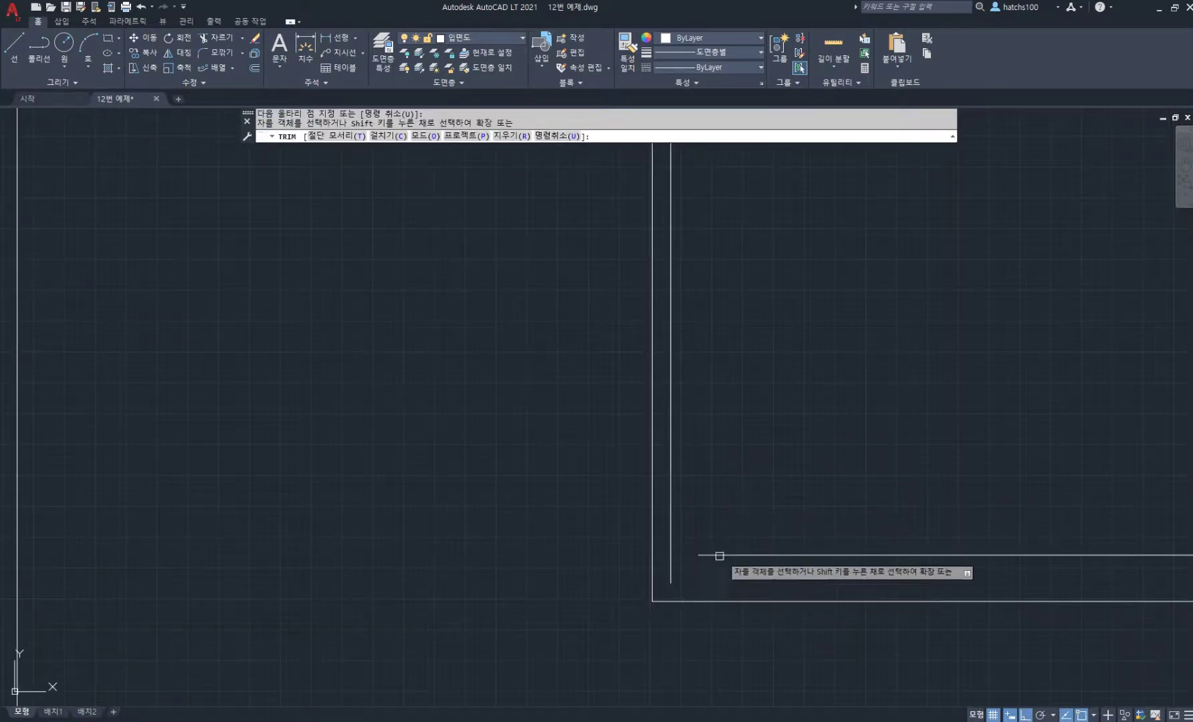
drag(659, 486, 686, 504)
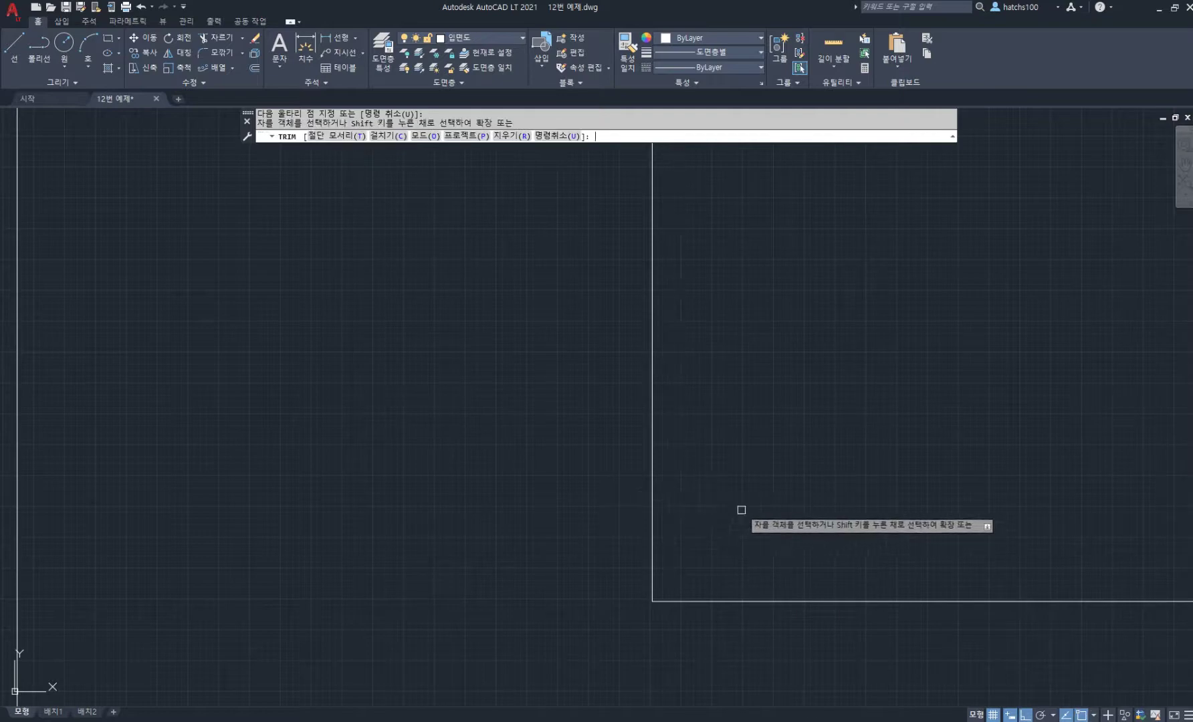
key(space)
scroll(674, 469, down, 5)
middle_drag(932, 350, 701, 439)
text(o)
key(space)
key(space)
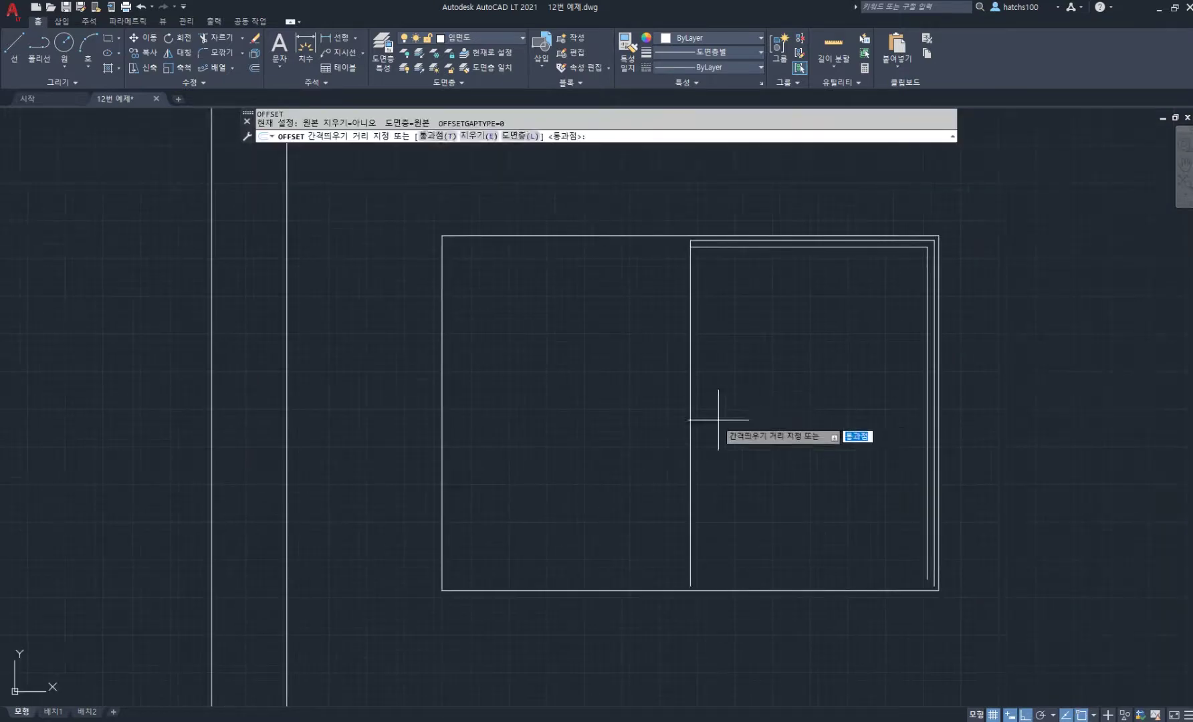
click(690, 433)
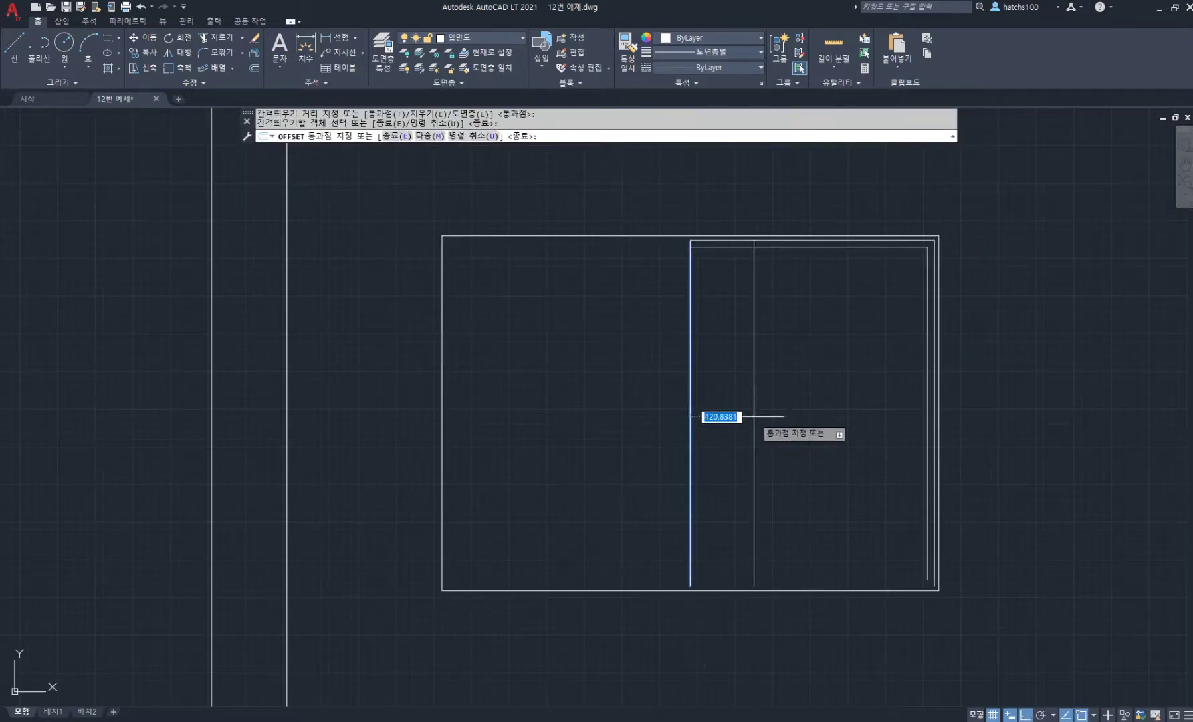
key(Escape)
Redraw the two bottom sash lines horizontally from the right sash edges' lower ends to the window's middle line
text(l)
key(space)
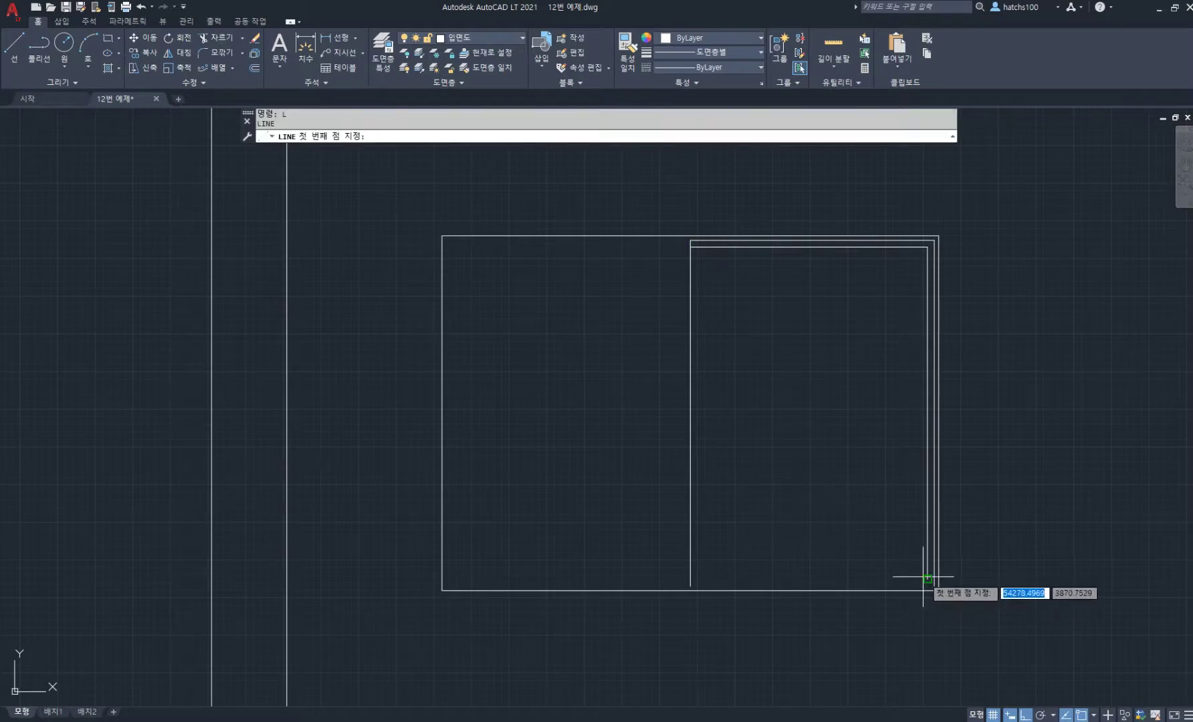
click(934, 587)
key(space)
key(space)
click(928, 579)
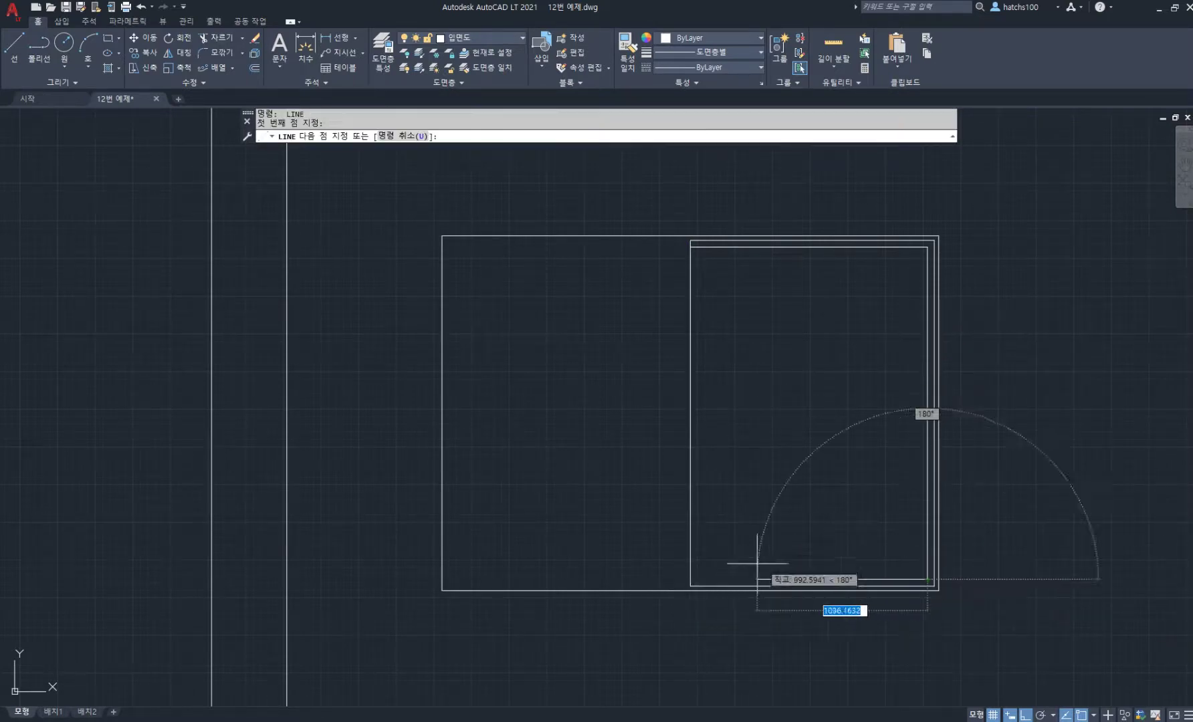
click(690, 579)
key(space)
scroll(546, 571, up, 4)
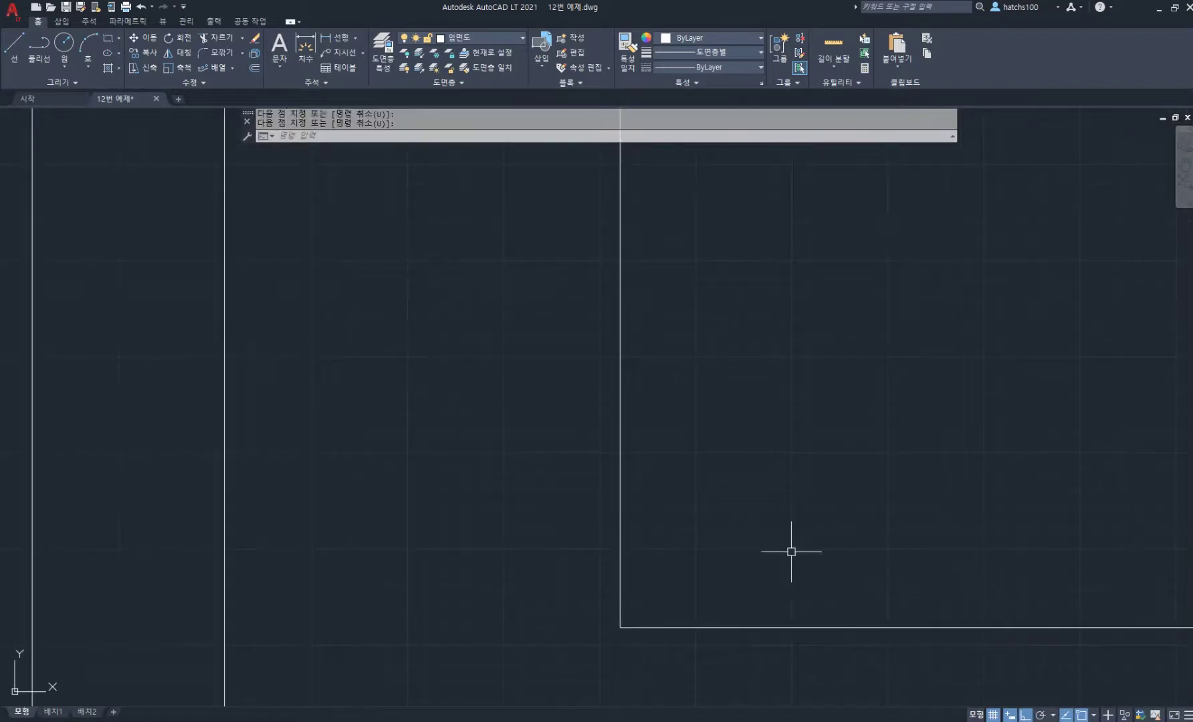
Offset the window's middle vertical line 45 to the right to form the right sash's inner edge
scroll(841, 484, down, 4)
middle_drag(834, 433, 642, 451)
text(o)
key(Return)
key(Return)
click(762, 400)
text(40)
key(Return)
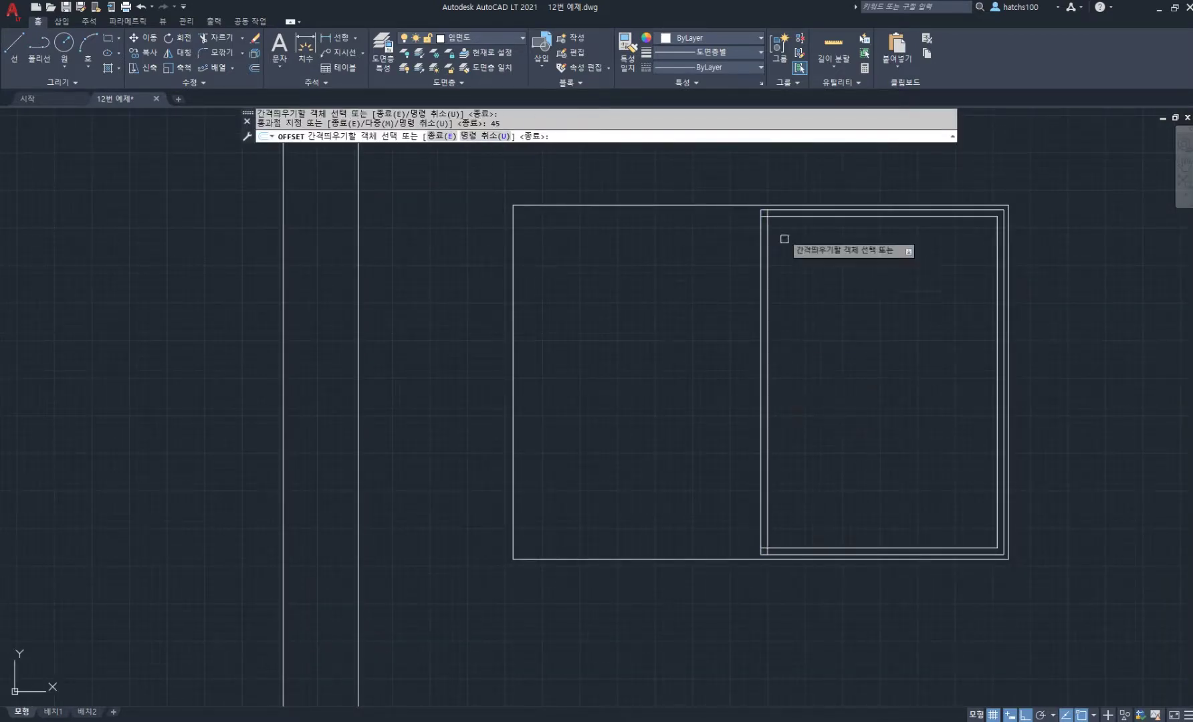
scroll(757, 194, up, 4)
key(Return)
Trim the overlapping sash lines at the upper and lower corners beside the window's middle line
text(tr)
key(Return)
click(784, 241)
scroll(794, 365, down, 5)
scroll(706, 413, up, 5)
click(642, 369)
click(632, 358)
scroll(756, 247, down, 5)
middle_drag(786, 220, 715, 479)
key(Return)
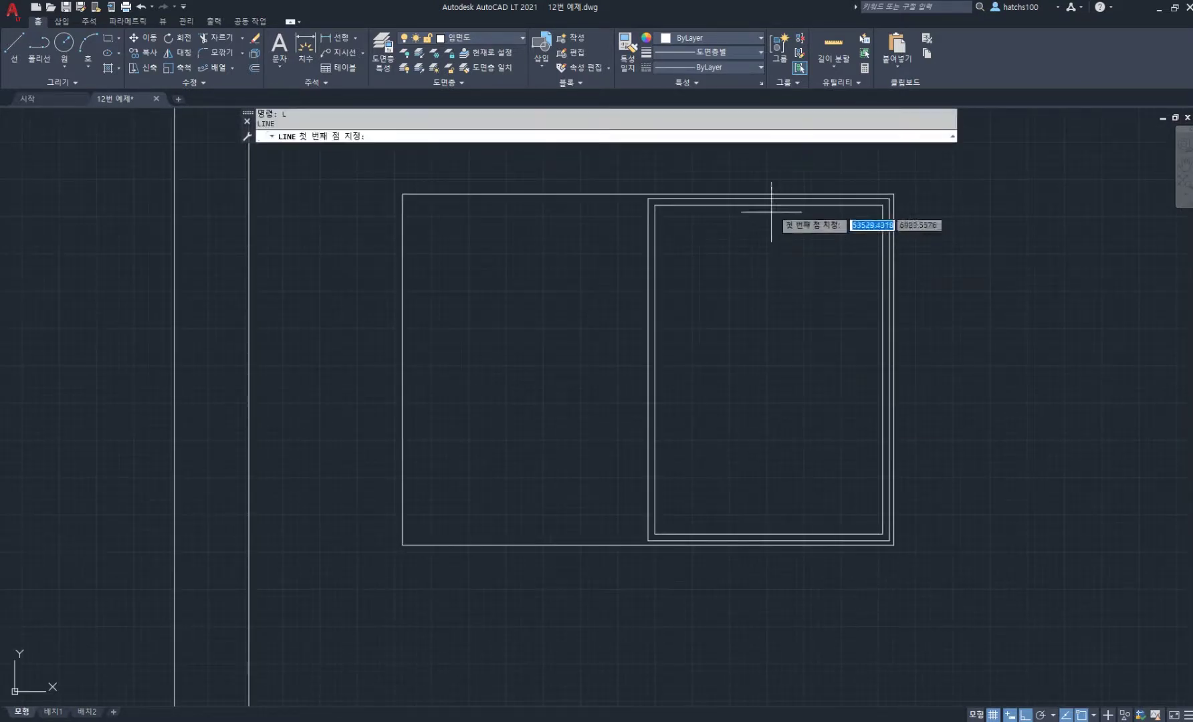
Draw a vertical line down the middle of the right sash outline, between its outer top and bottom edges
click(768, 199)
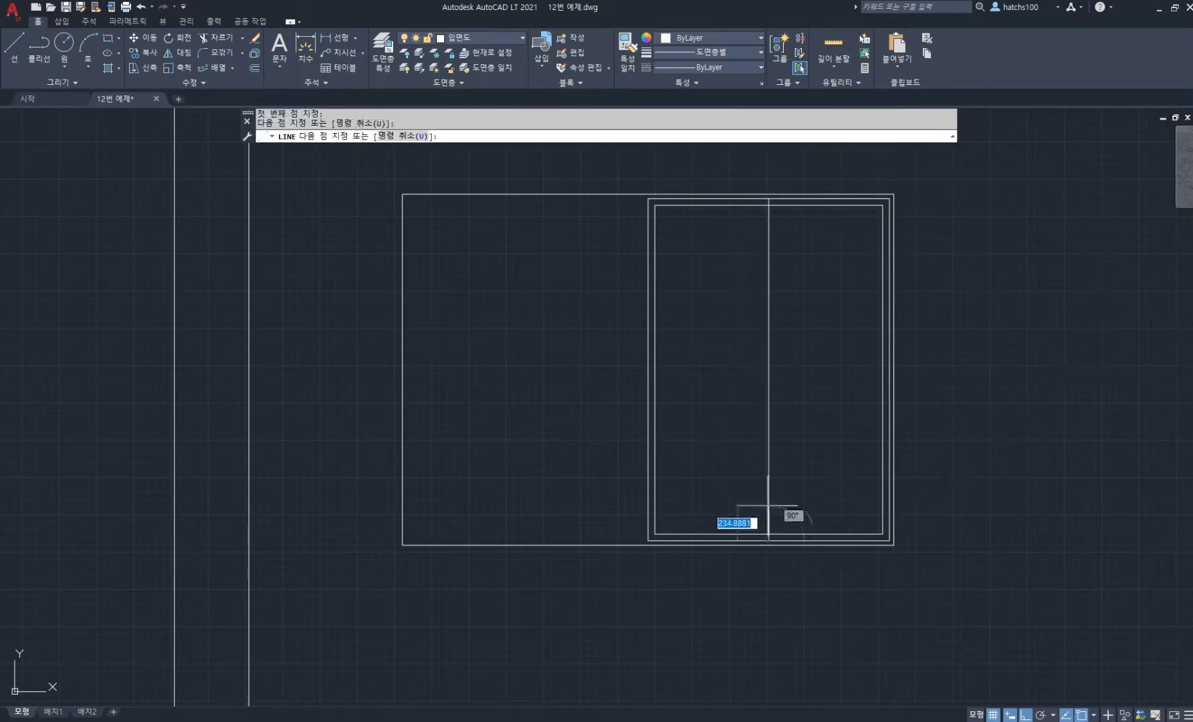
click(769, 534)
key(Return)
Offset the right sash's centre line 22.5 to each side
scroll(760, 359, up, 2)
text(o)
key(Return)
key(Return)
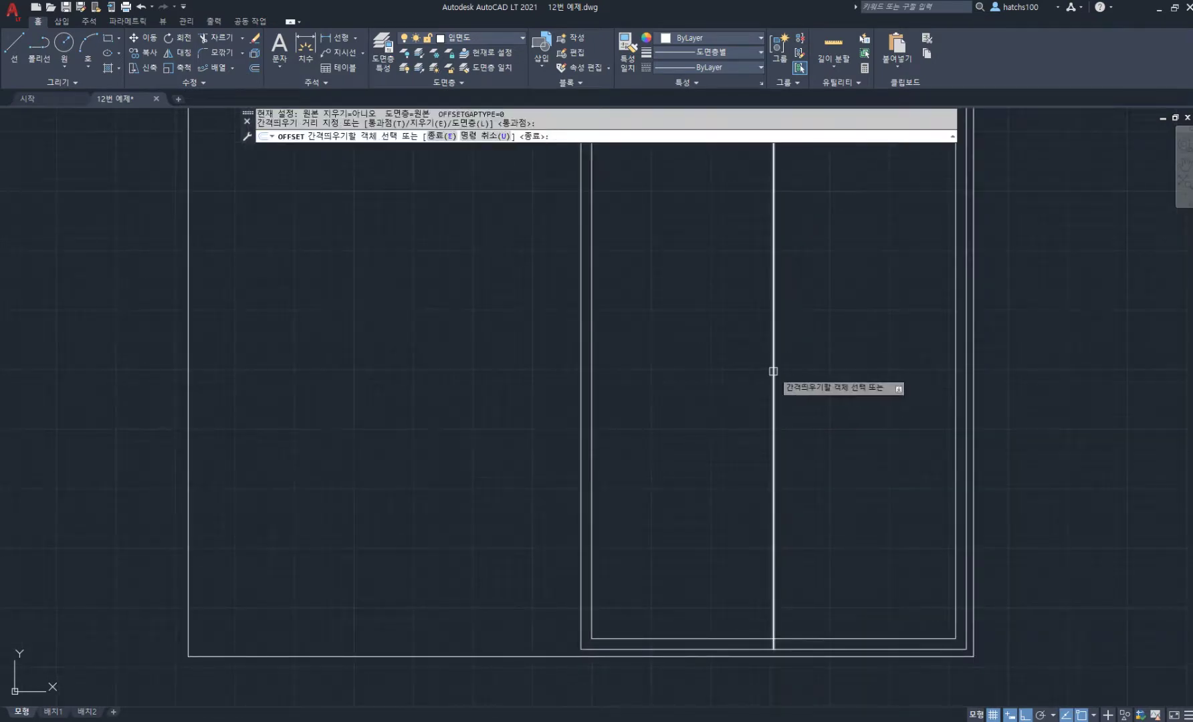
click(774, 371)
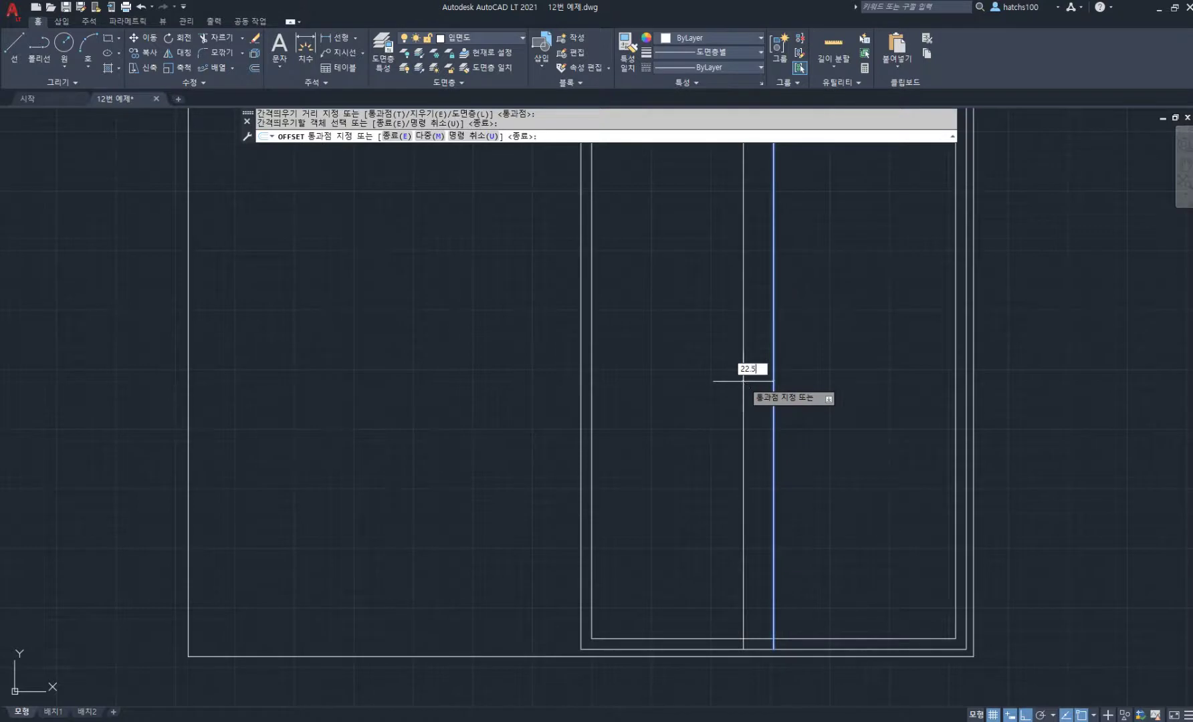
text(22.5)
key(Return)
click(774, 375)
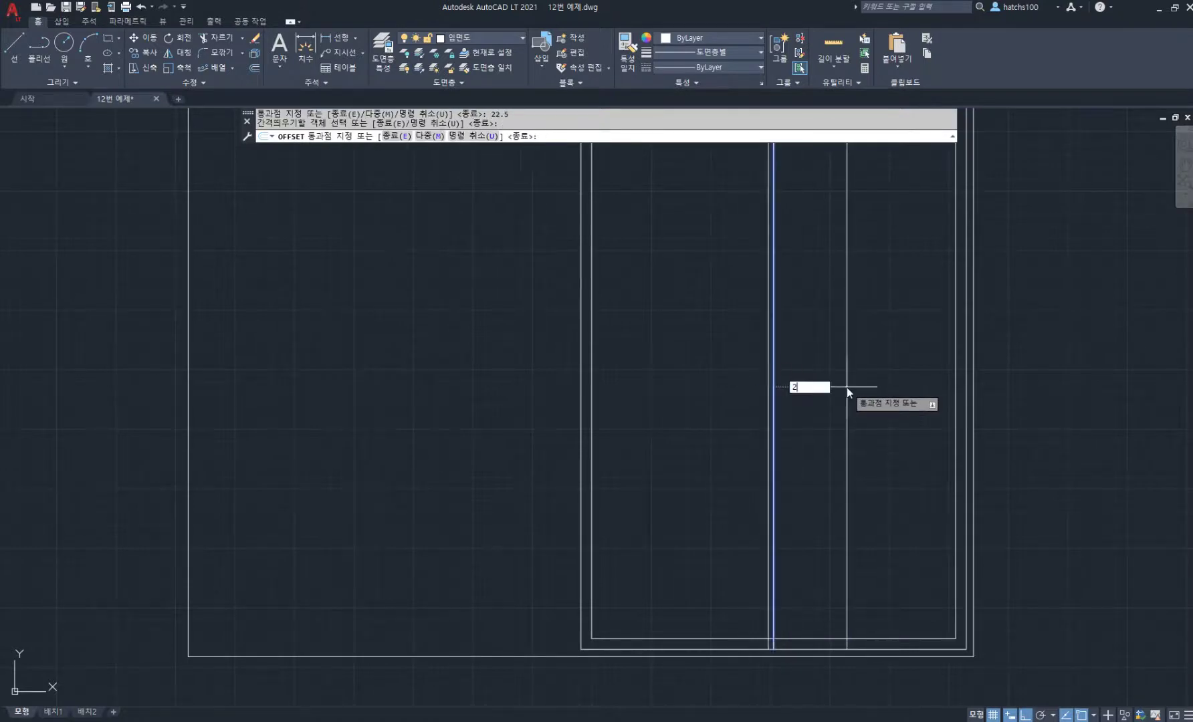
key(Return)
key(Return)
Try to erase the line offset to the left of the sash's centre line
text(e)
key(Return)
click(770, 379)
key(Return)
text(u)
key(Return)
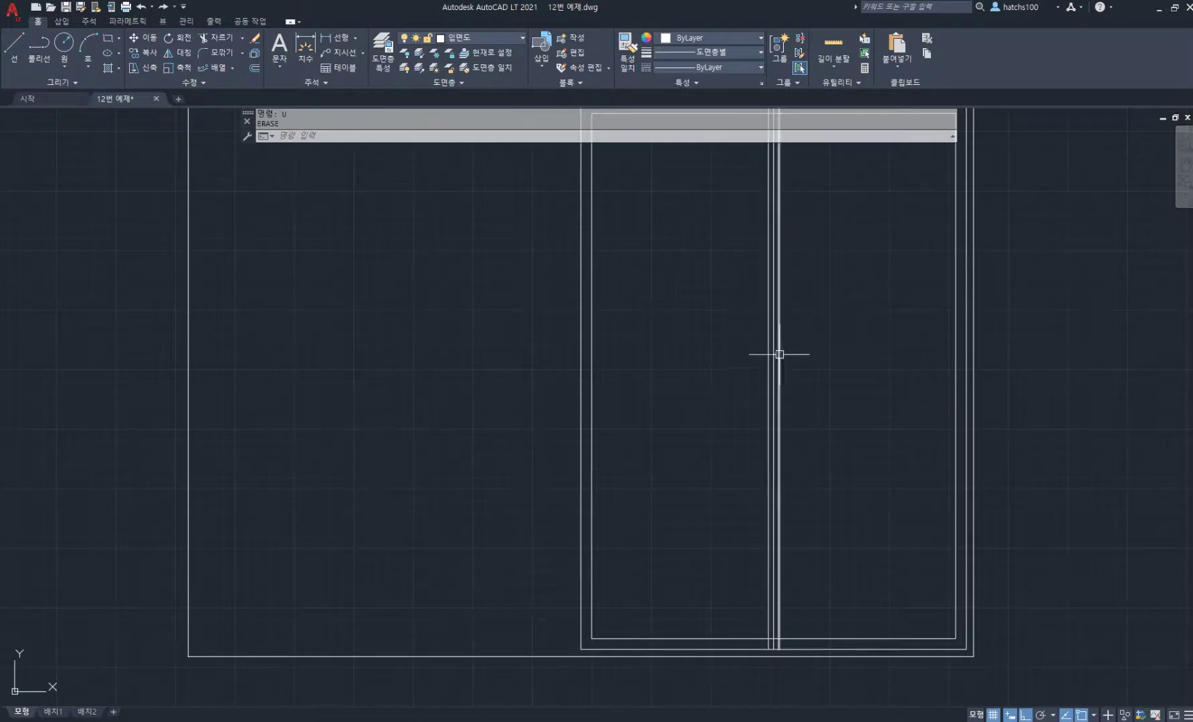
Erase the centre line between the two 22.5 offset lines
text(e)
key(Return)
click(774, 354)
key(Return)
Trim the inner sash lines between the two stile lines and the right stile line's ends beyond the inner outline
middle_drag(799, 279, 799, 495)
scroll(770, 318, up, 6)
text(tr)
key(Return)
mouse_move(816, 343)
mouse_down()
mouse_move(787, 360)
mouse_move(782, 345)
mouse_up()
scroll(791, 390, down, 6)
middle_drag(849, 495, 816, 307)
scroll(778, 573, down, 2)
scroll(754, 404, up, 3)
scroll(741, 437, down, 4)
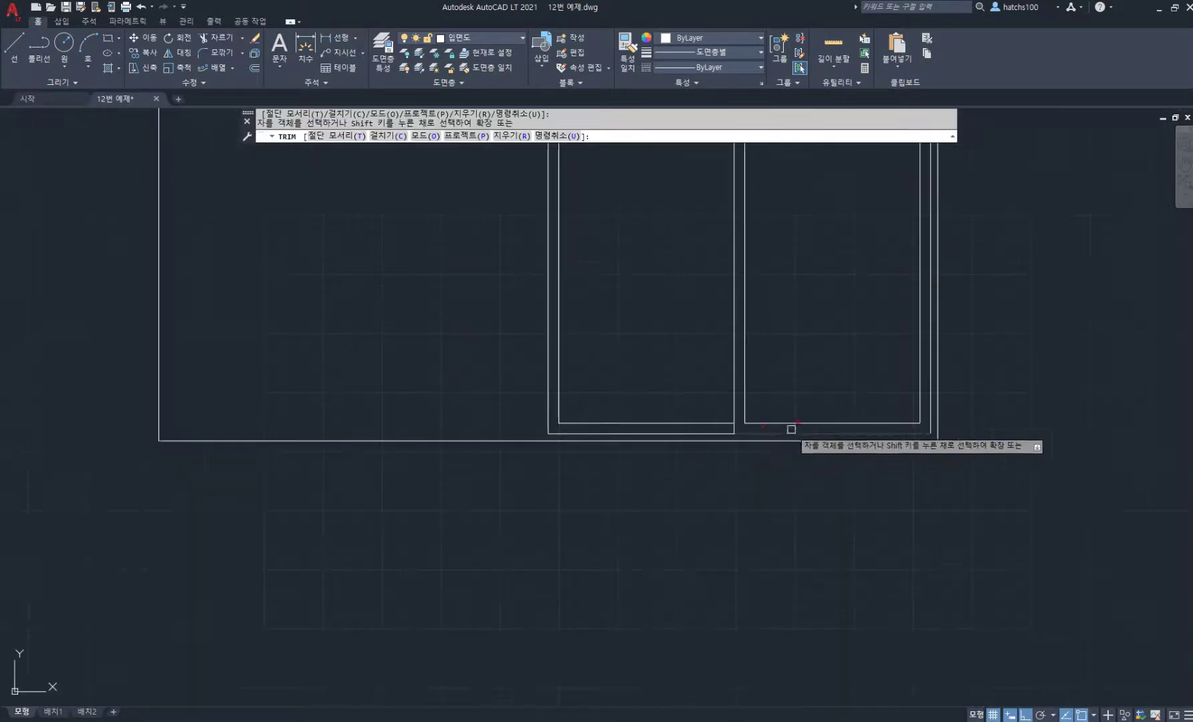
key(Return)
Mirror the finished right-half sashes about the window's vertical middle line, keeping the originals
middle_drag(767, 305, 793, 457)
scroll(790, 273, down, 2)
middle_drag(790, 273, 797, 376)
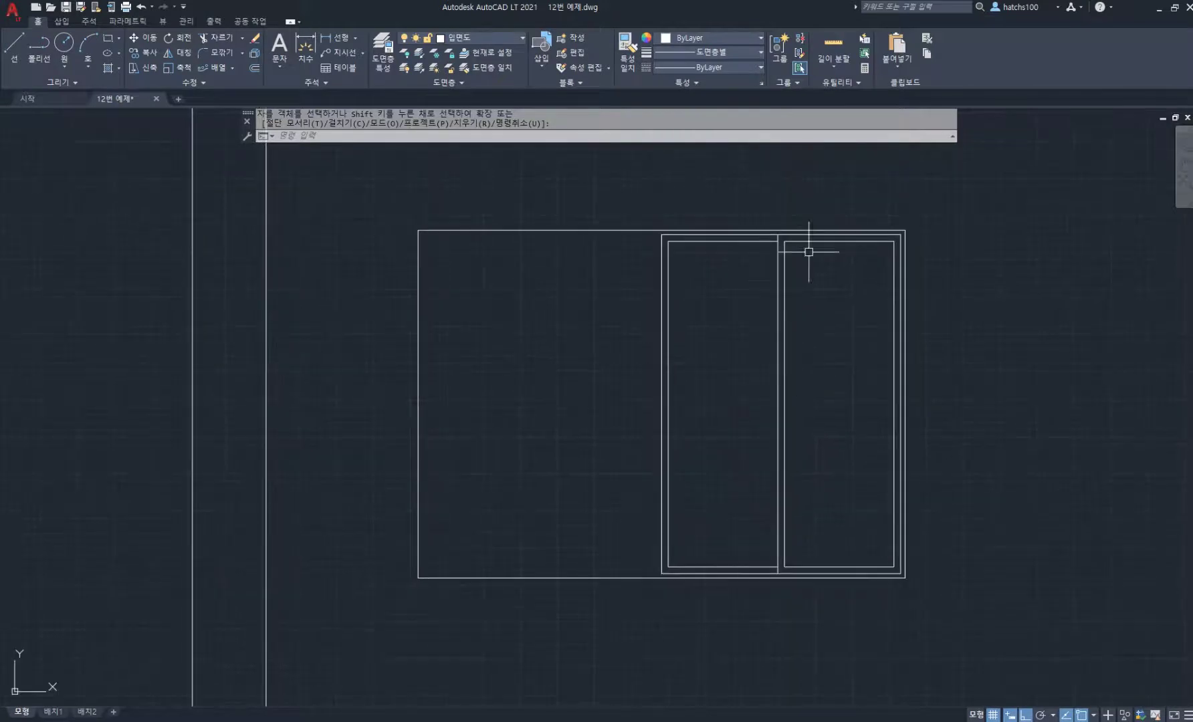
text(mi)
key(Return)
click(639, 197)
click(981, 647)
key(Return)
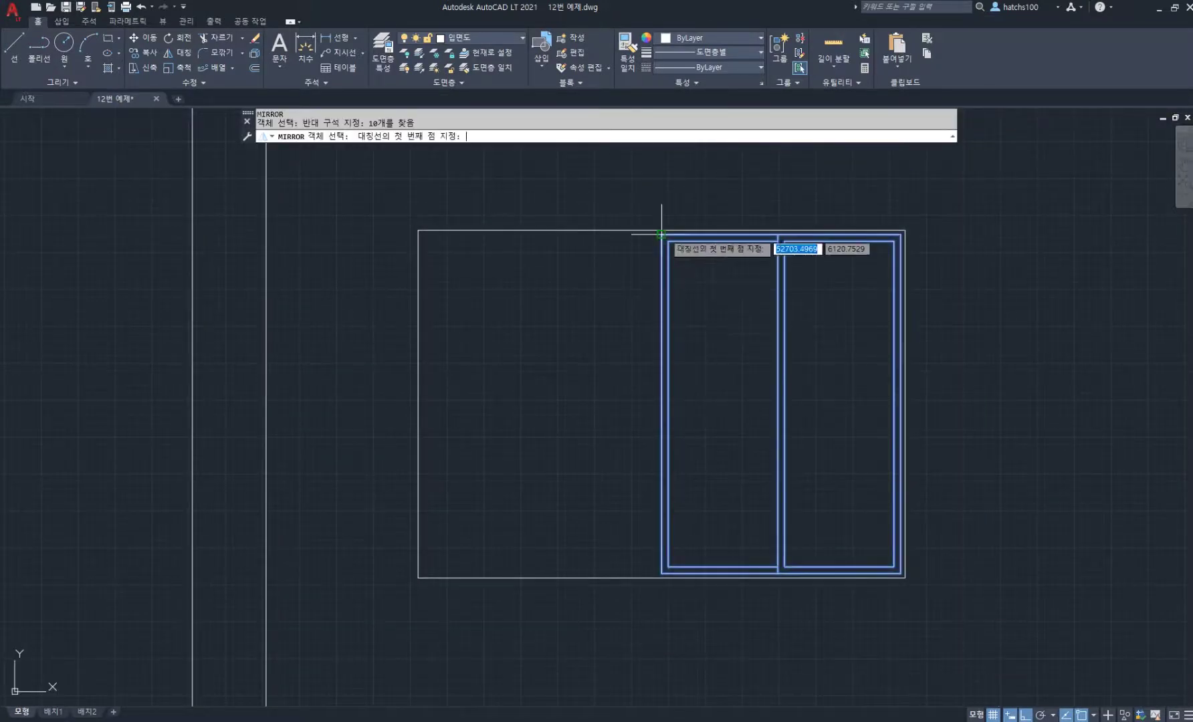
click(662, 234)
click(665, 190)
key(Return)
scroll(666, 234, down, 4)
middle_drag(665, 234, 709, 311)
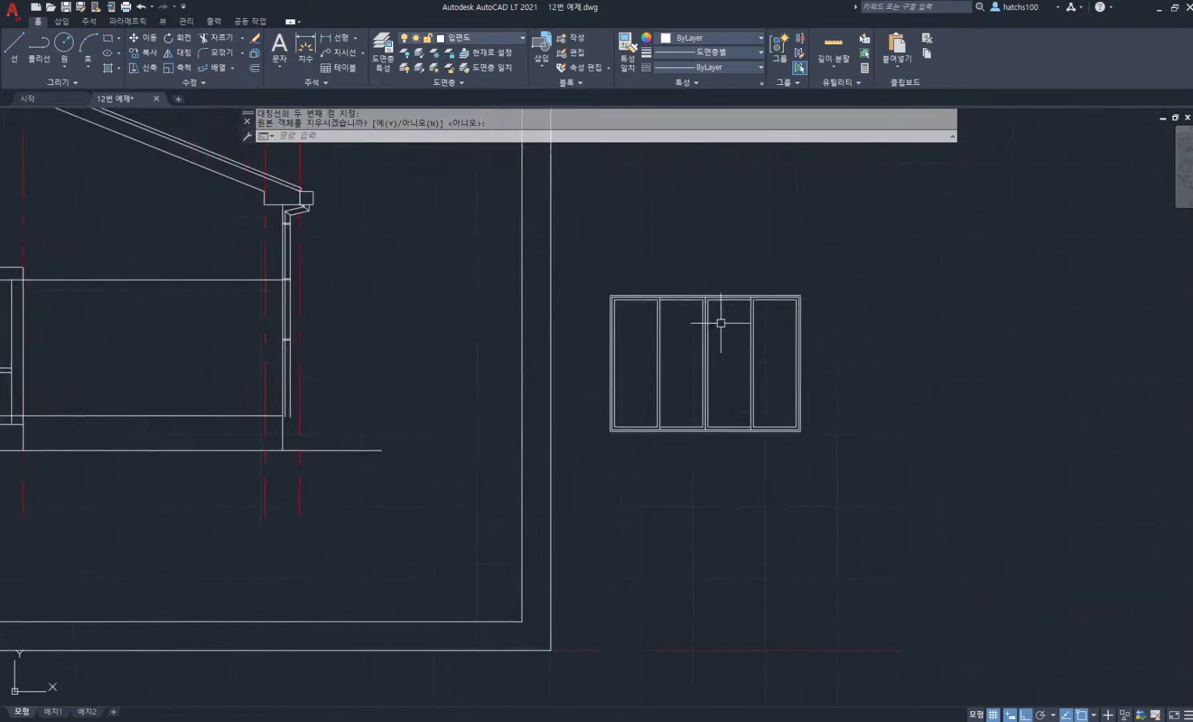
text(co)
key(Return)
click(602, 253)
click(802, 441)
key(Return)
click(803, 296)
middle_drag(456, 344, 949, 411)
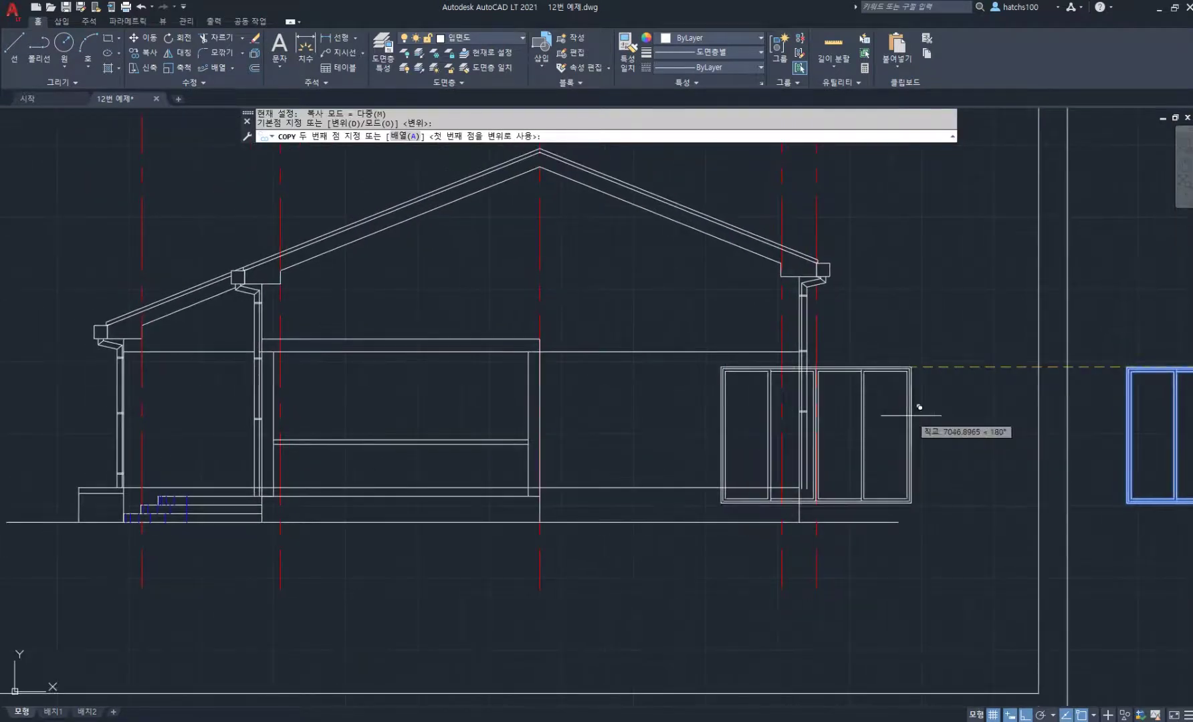
key(Escape)
Offset the living room's left wall centre line 600 to the right, as dimensioned on the floor plan
scroll(458, 315, up, 4)
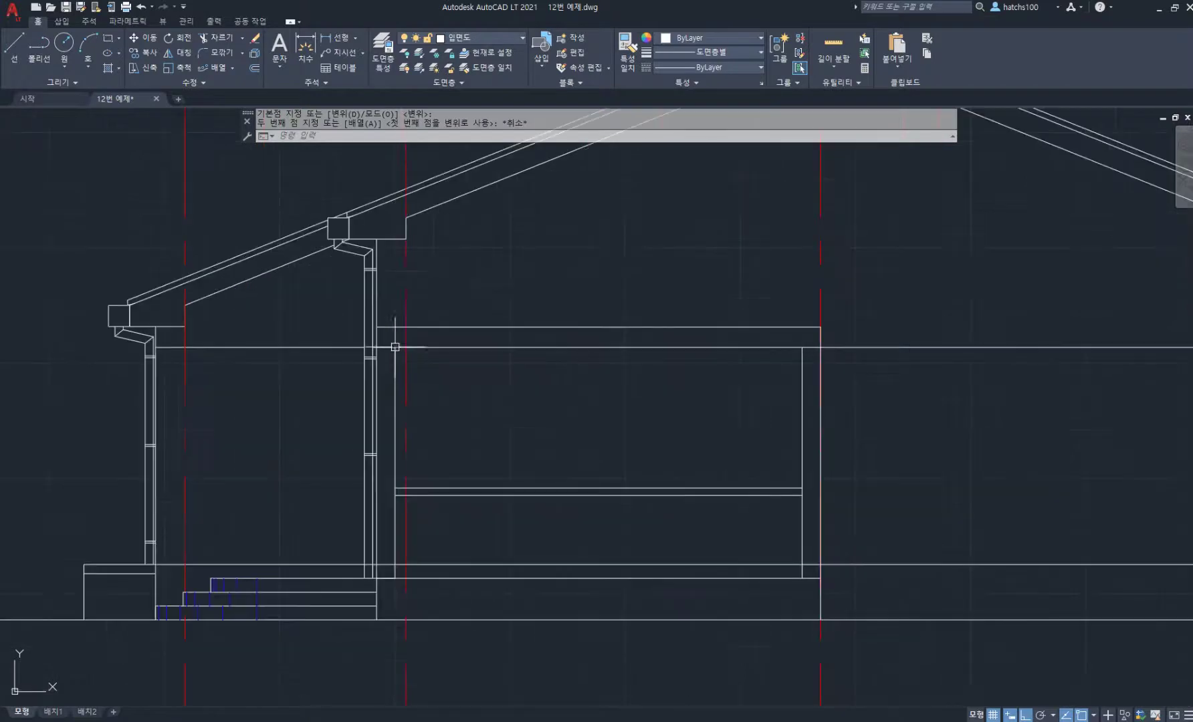
text(o)
key(Return)
key(Return)
click(406, 313)
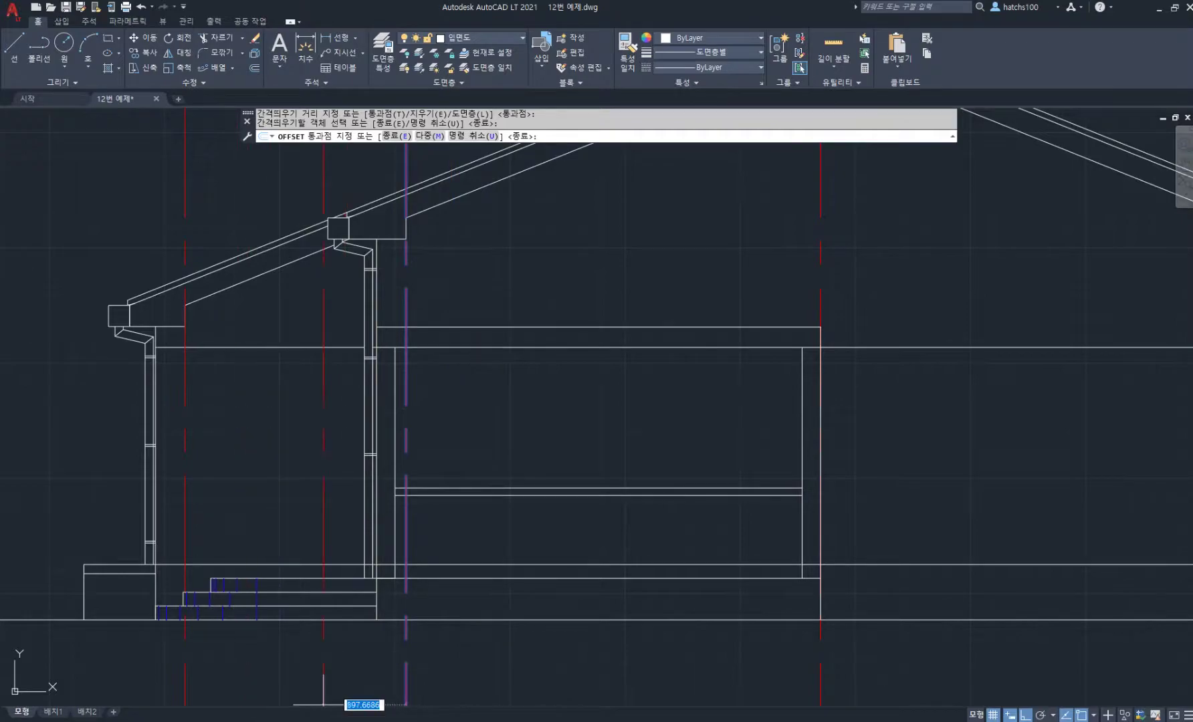
key(alt+Tab)
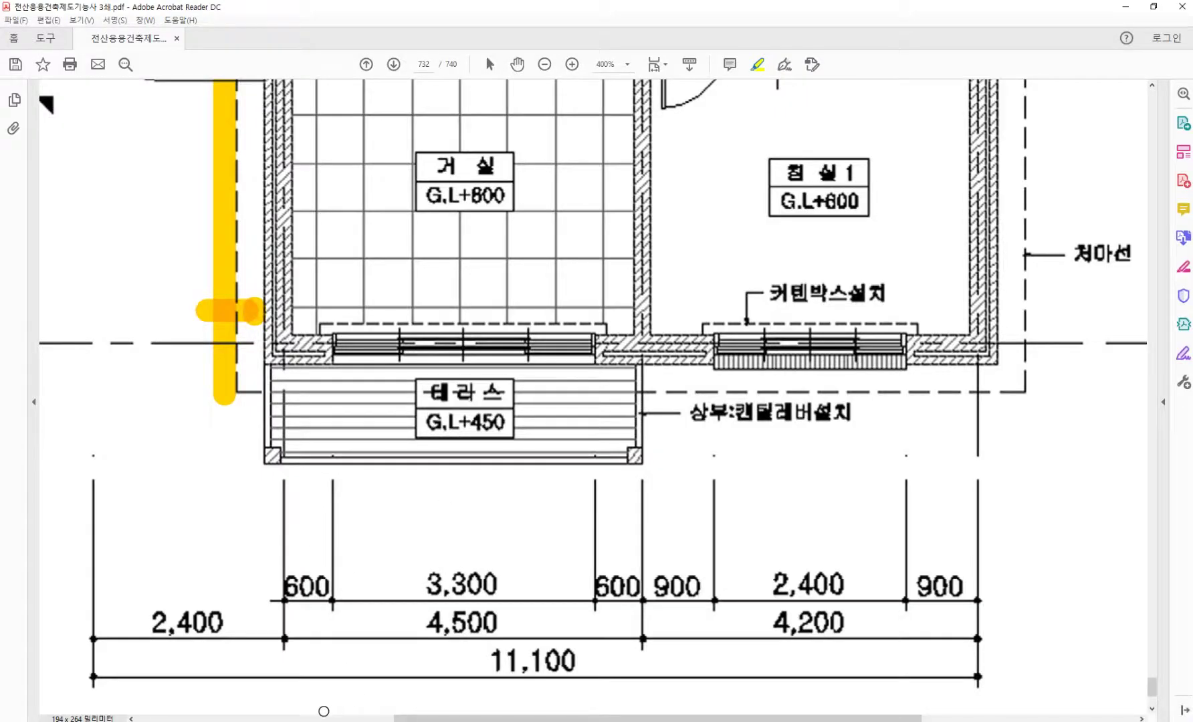
key(alt+Tab)
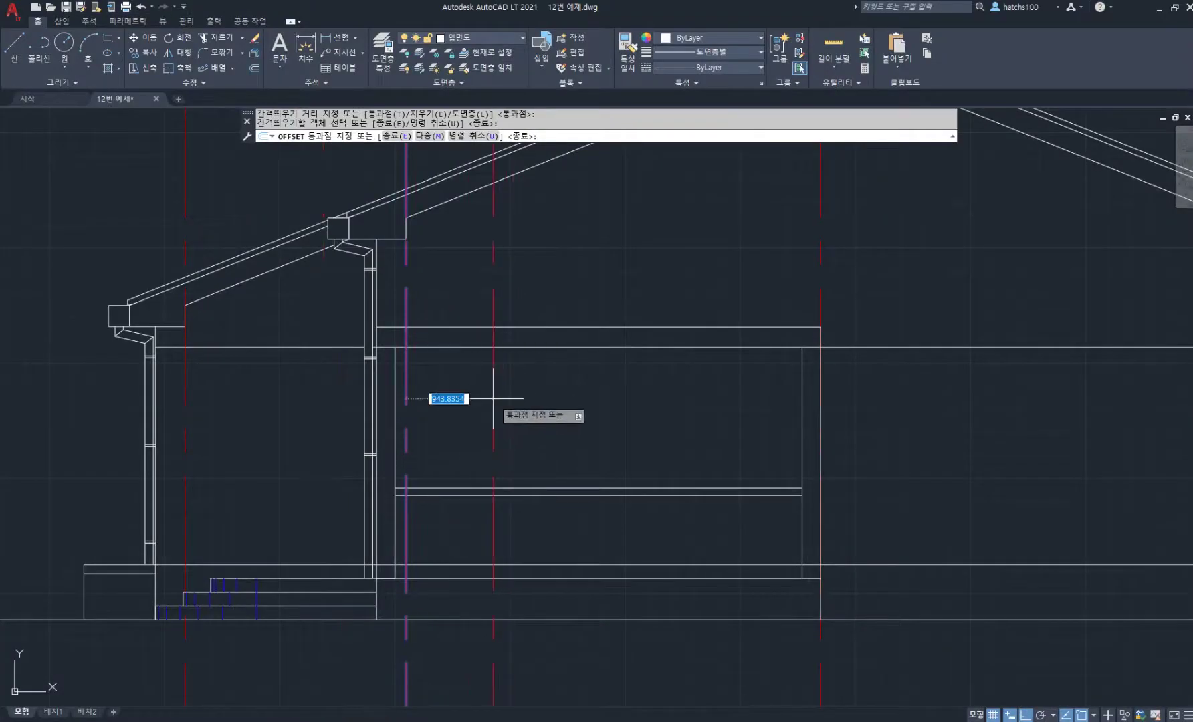
text(600)
key(Return)
Move the four-pane window by its upper-left corner to the intersection of the 600 guide line and the upper horizontal wall line
scroll(475, 402, down, 7)
middle_drag(658, 420, 433, 416)
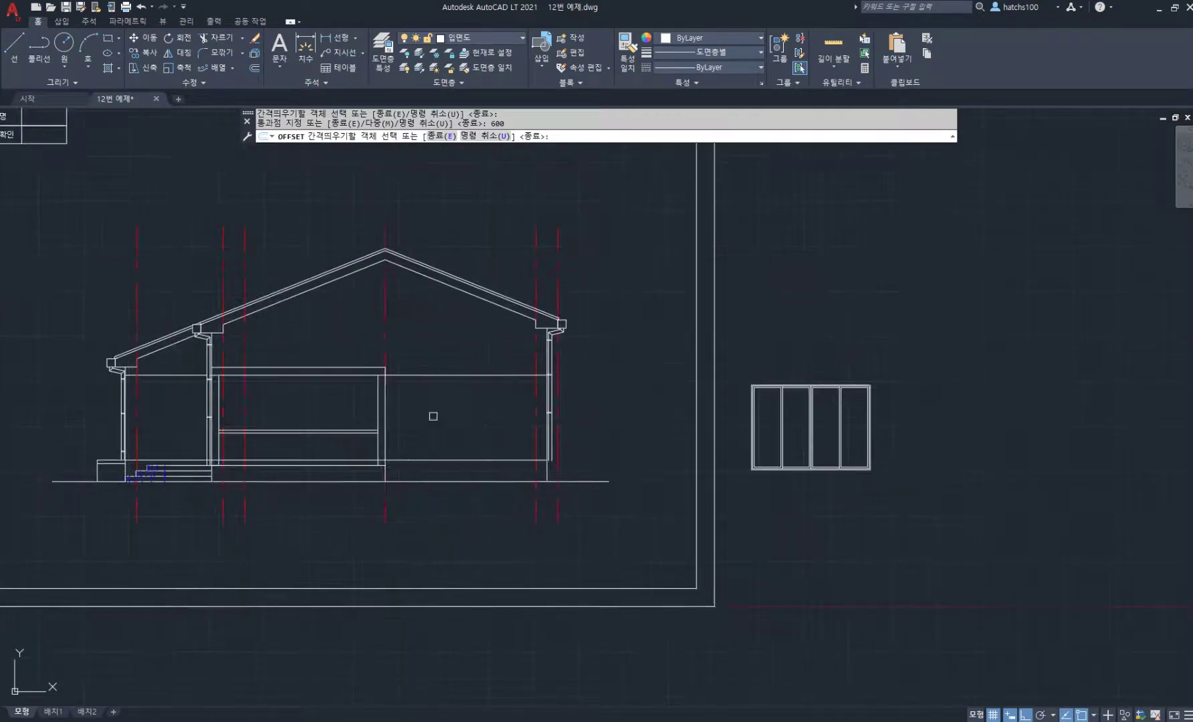
key(Return)
text(m)
key(Return)
click(738, 367)
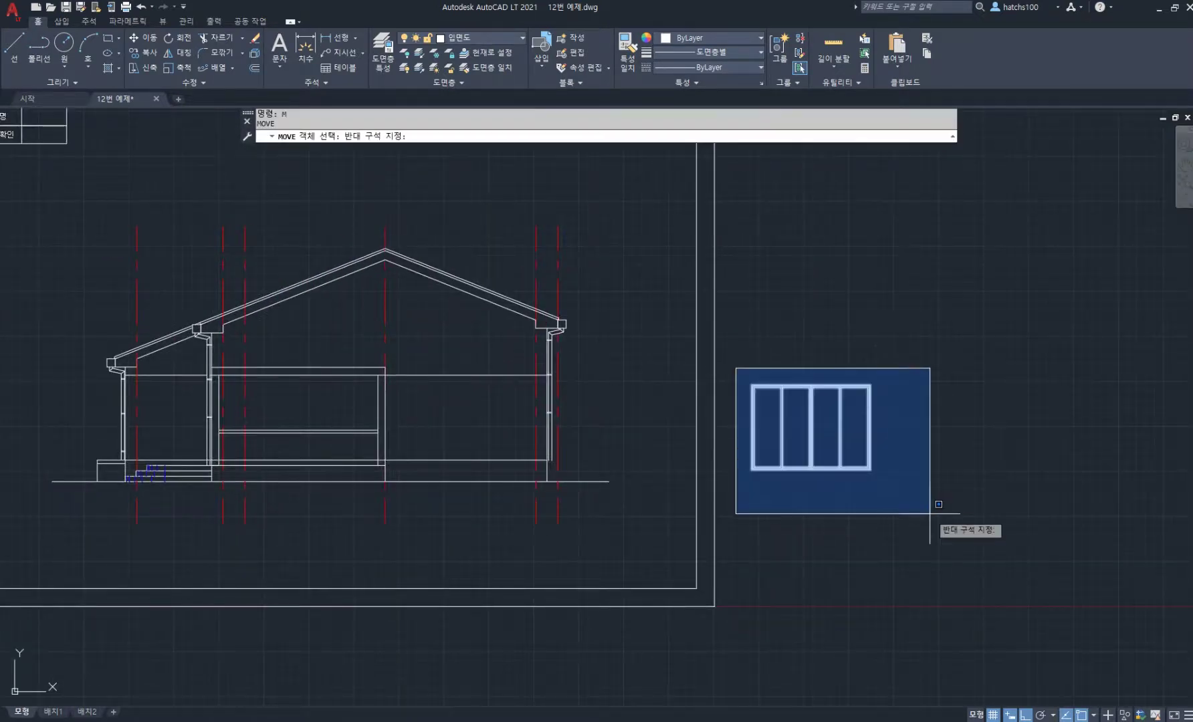
click(933, 505)
scroll(749, 382, up, 6)
key(Return)
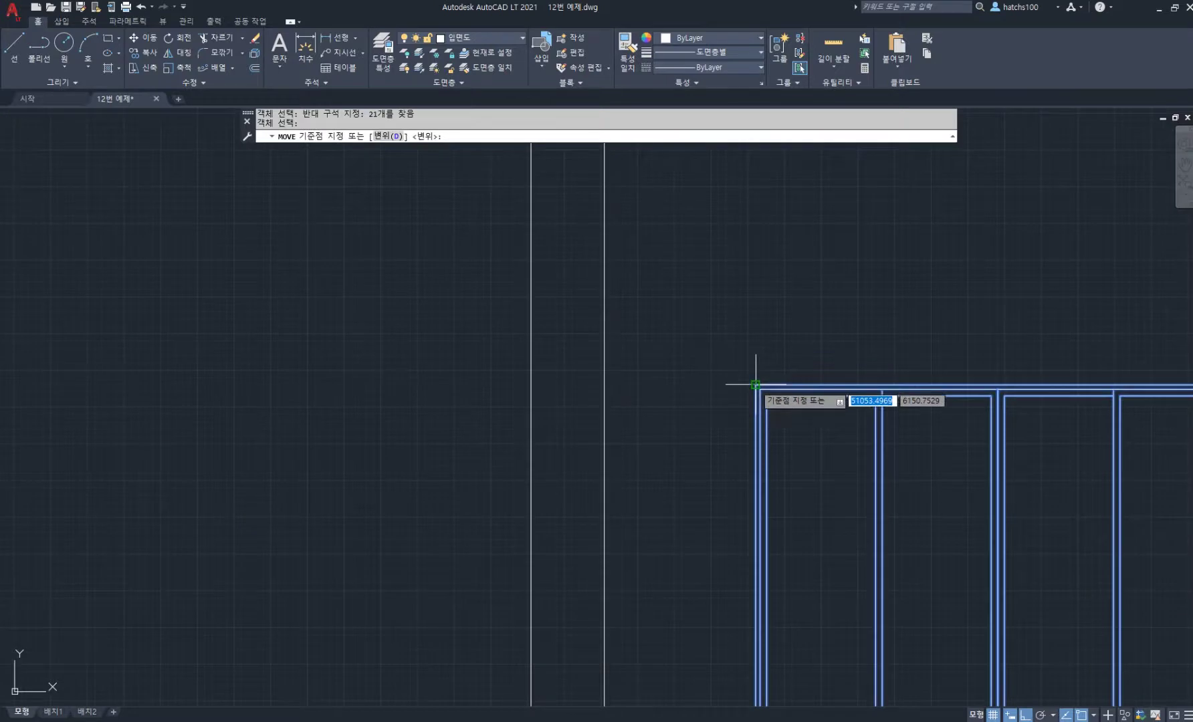
click(758, 387)
scroll(631, 373, down, 5)
scroll(531, 370, up, 6)
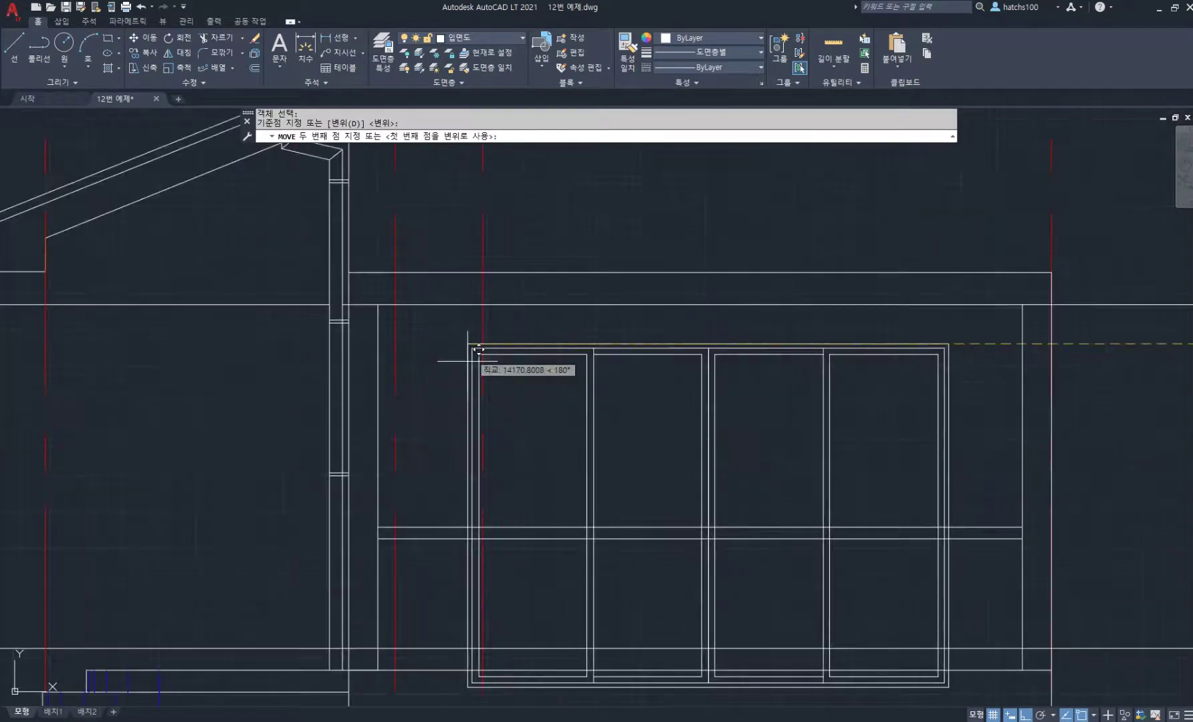
click(492, 294)
Erase the 600 guide line at the living-room window's left edge
text(e)
key(Return)
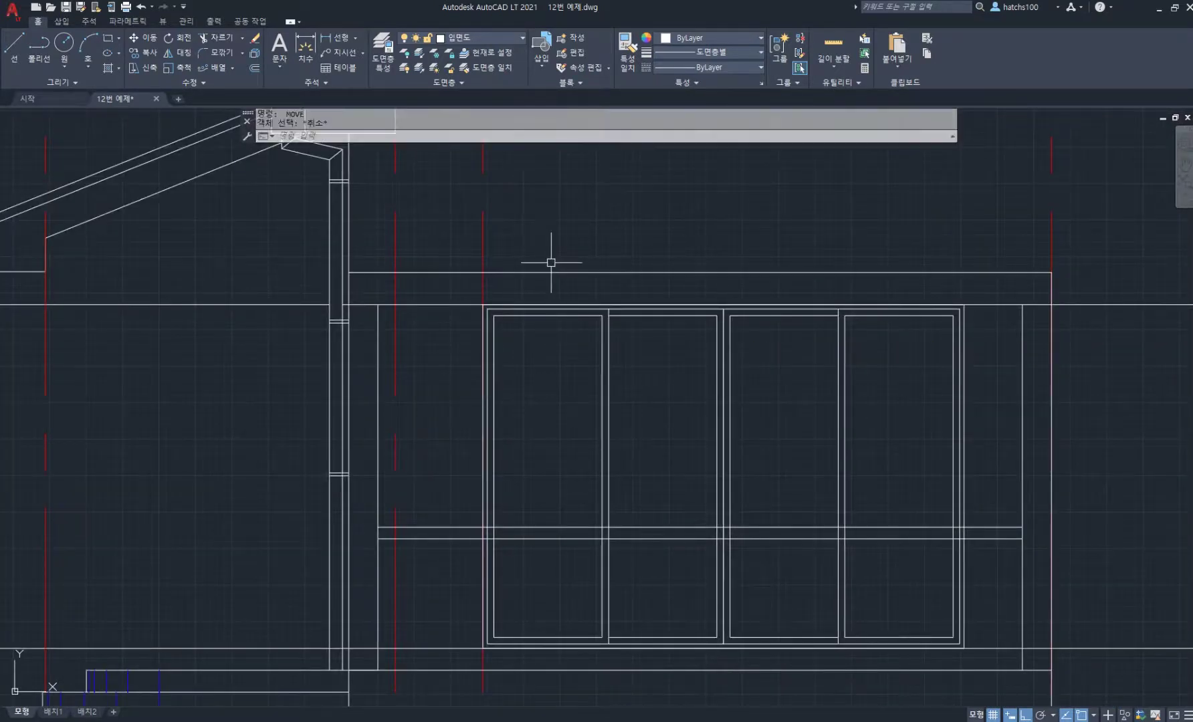
scroll(548, 255, down, 2)
key(Return)
Draw a 2400 by 1200 rectangle beside the drawing border for the bedroom window, taking the width from the floor plan
scroll(551, 275, down, 5)
middle_drag(907, 304, 732, 360)
middle_drag(820, 375, 692, 379)
text(rec)
key(Return)
click(744, 441)
scroll(893, 354, up, 2)
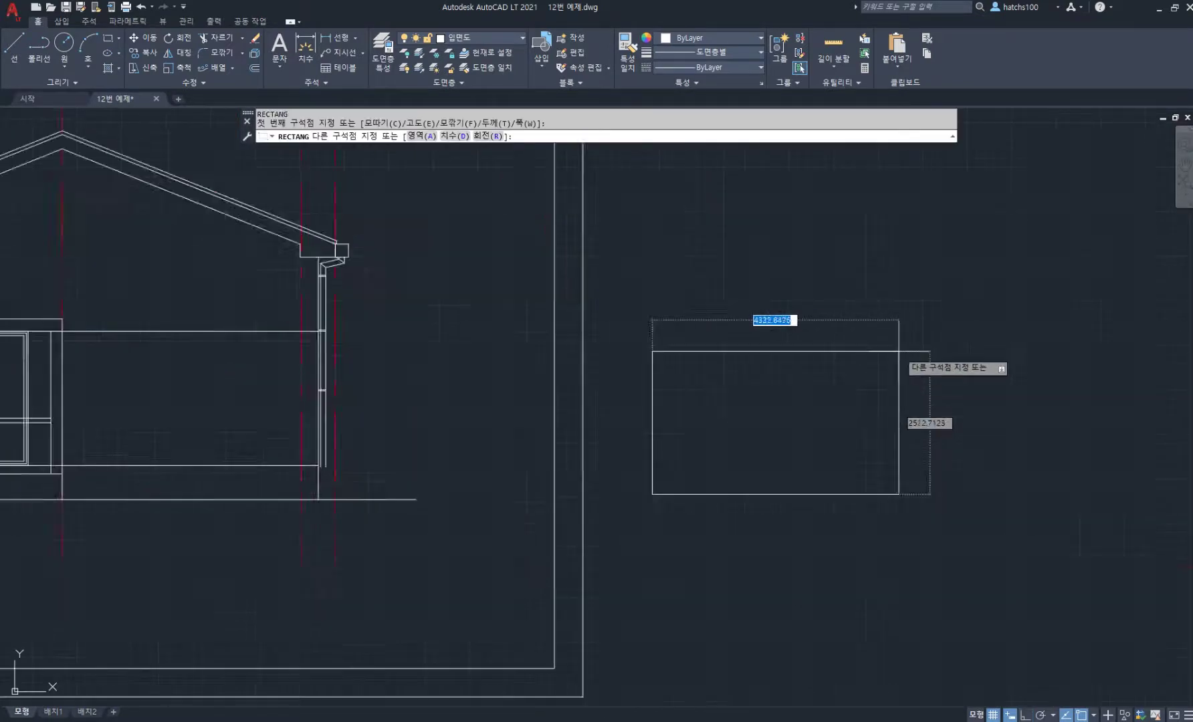
key(alt+Tab)
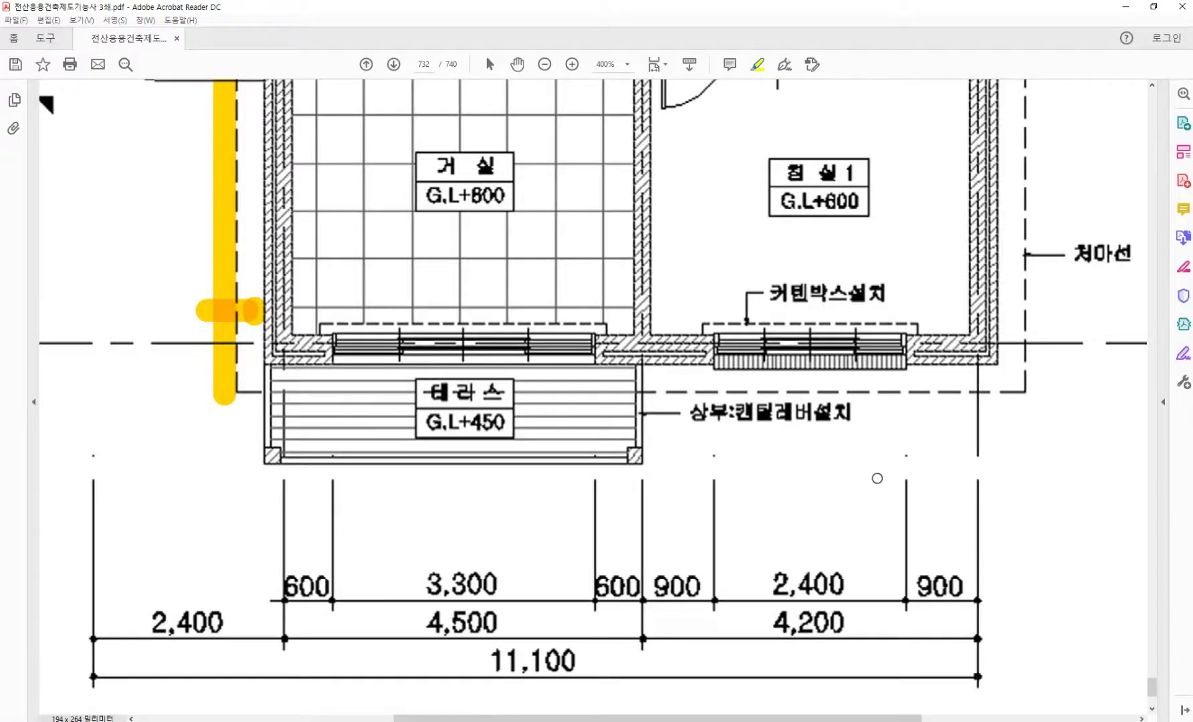
key(alt+Tab)
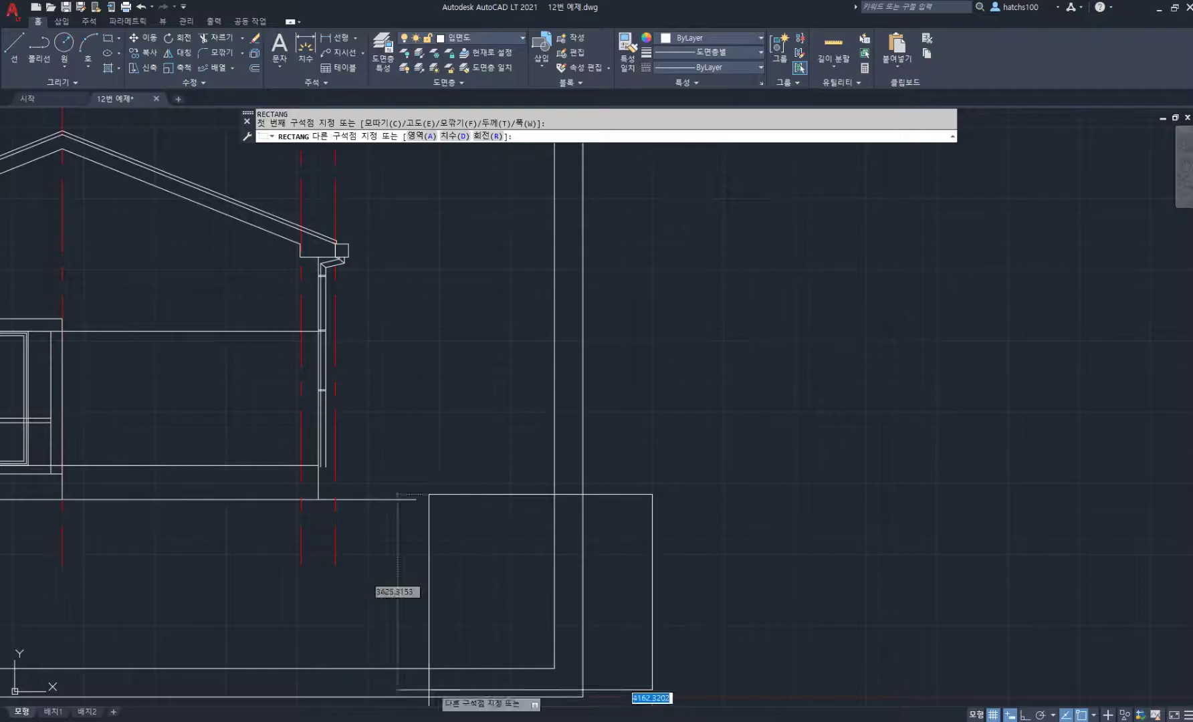
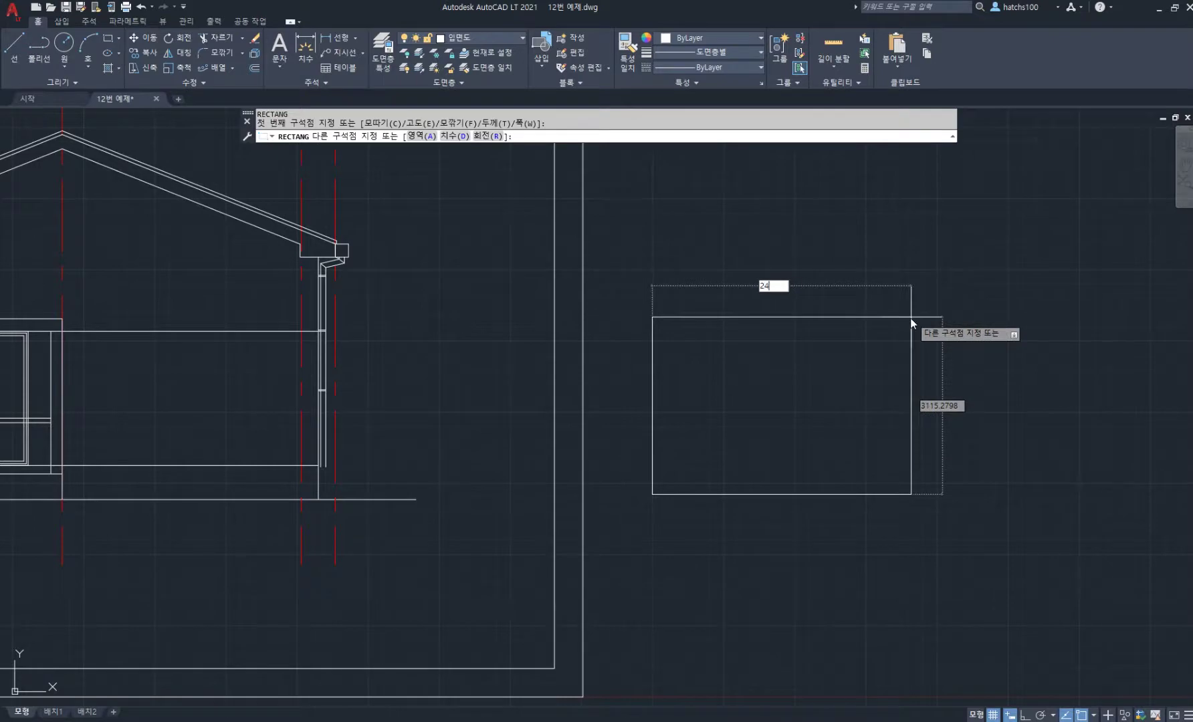
key(Tab)
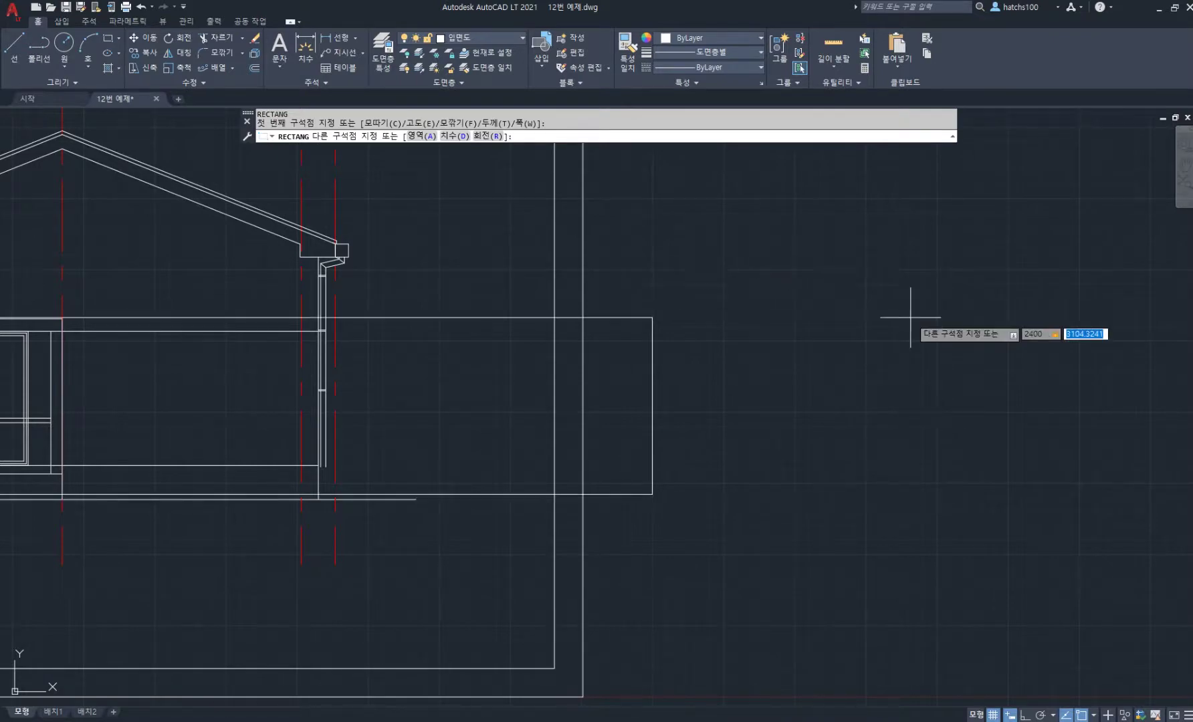
key(Return)
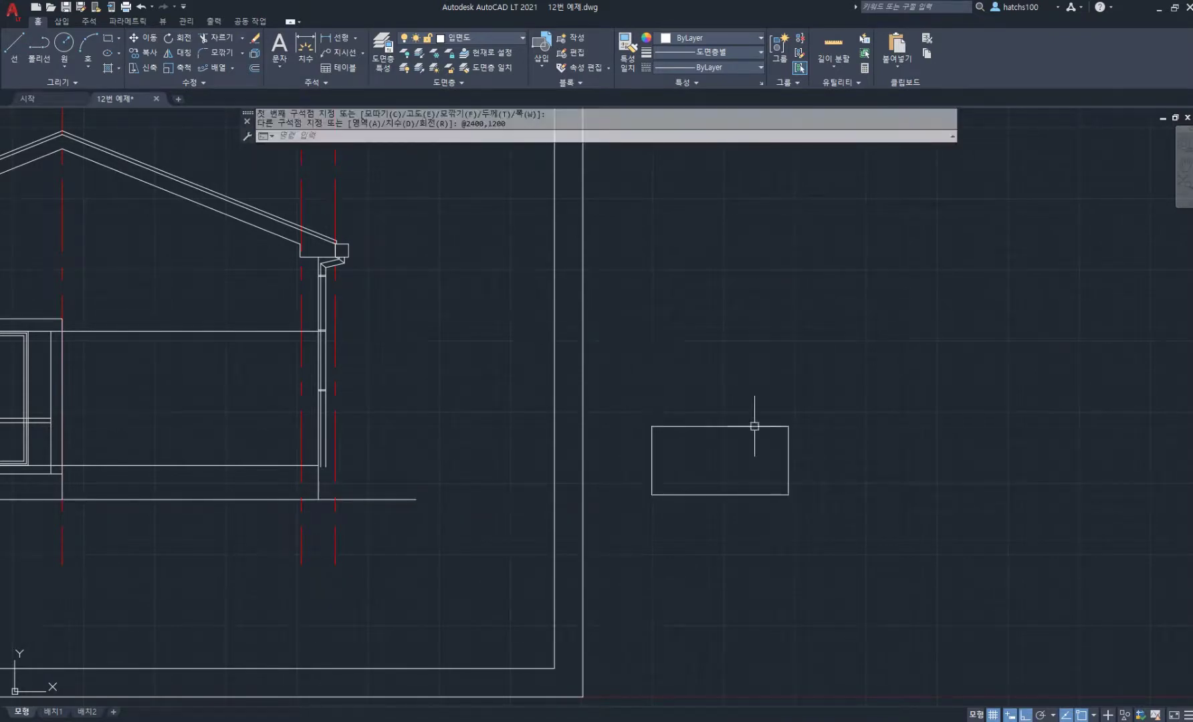
Offset the bedroom window rectangle 30 inward, and offset the new rectangle another 45 inward
scroll(694, 476, up, 5)
text(o)
key(Return)
key(Return)
click(786, 264)
text(30)
key(Return)
click(792, 270)
text(45)
key(Return)
key(Return)
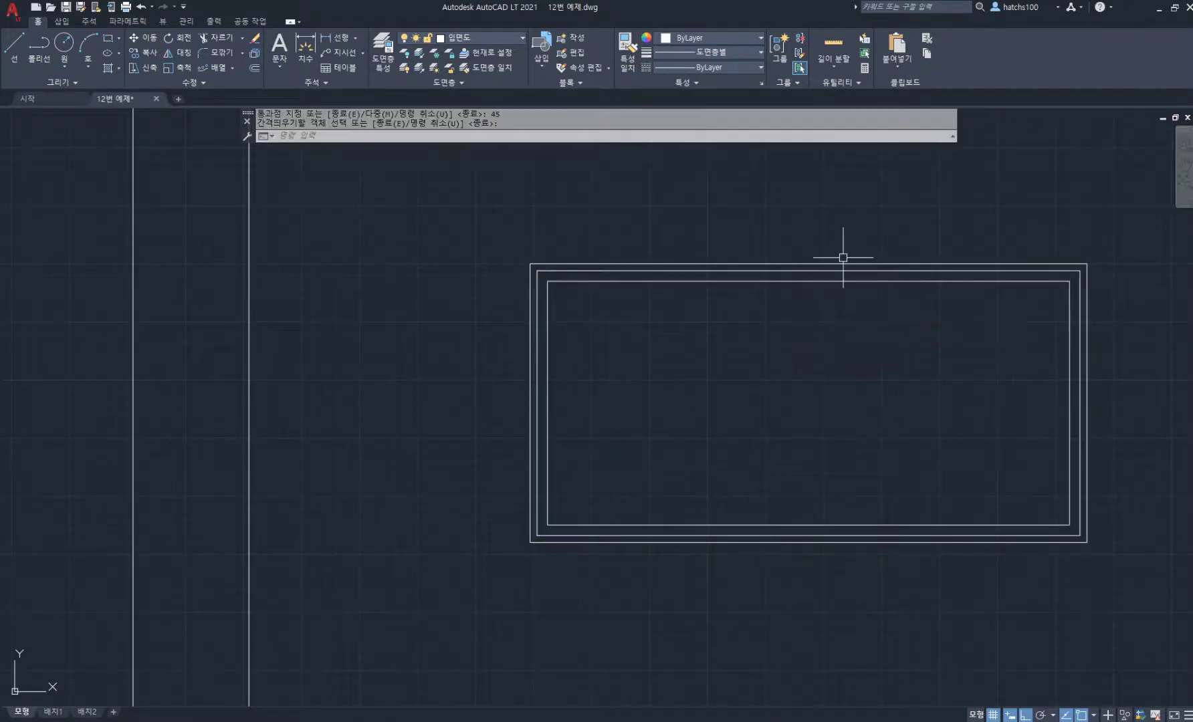
Draw a vertical line down the bedroom window's middle between the top and bottom of the 30-offset rectangle
text(l)
key(Return)
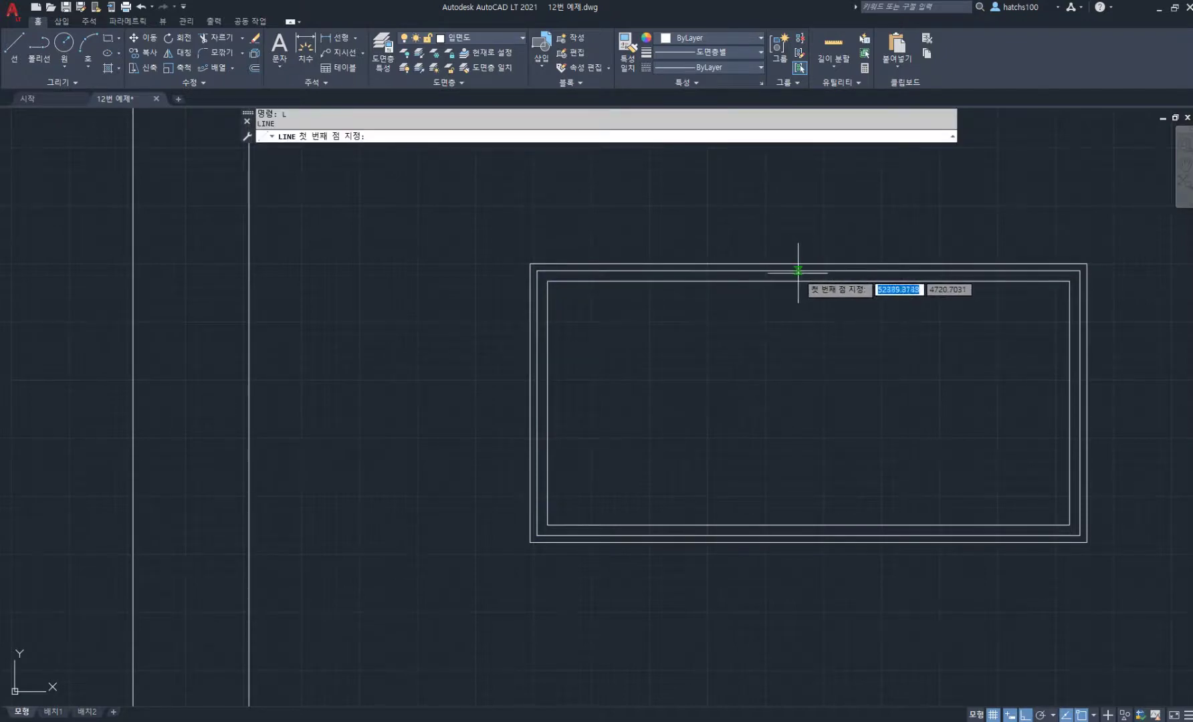
click(809, 270)
click(809, 535)
key(Return)
Trim the two inner outlines from the bedroom window's left half, leaving the outer frame
text(tr)
key(Return)
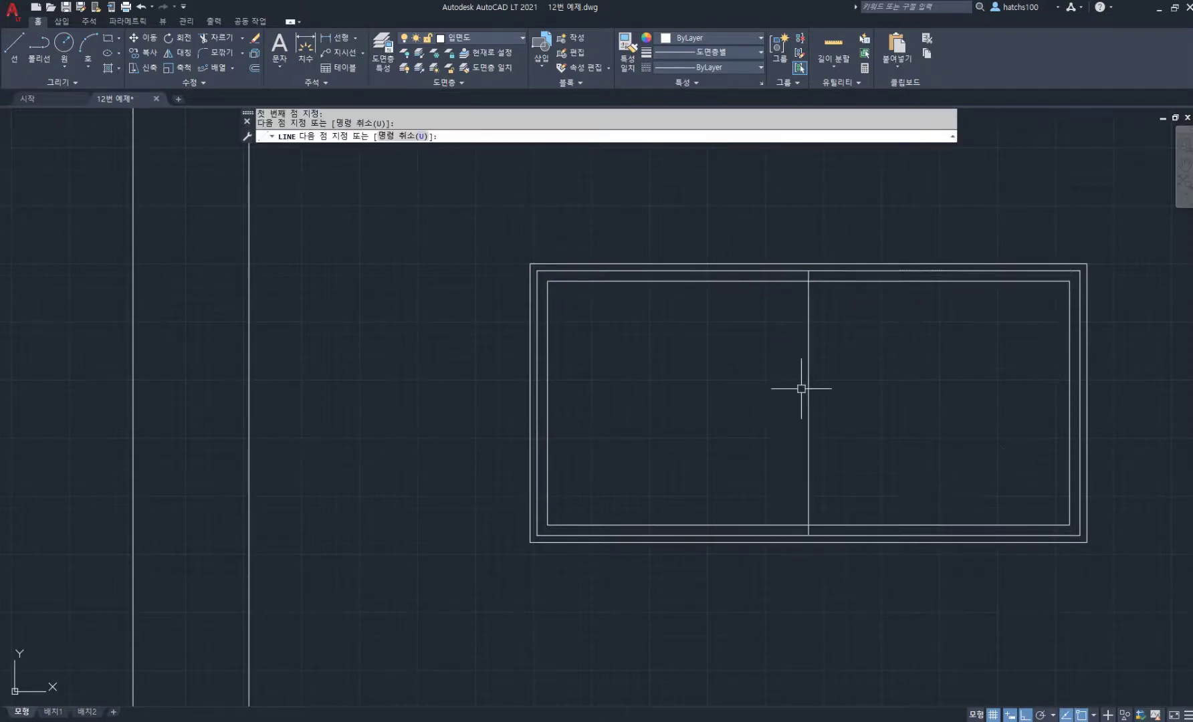
click(778, 301)
click(741, 269)
click(724, 466)
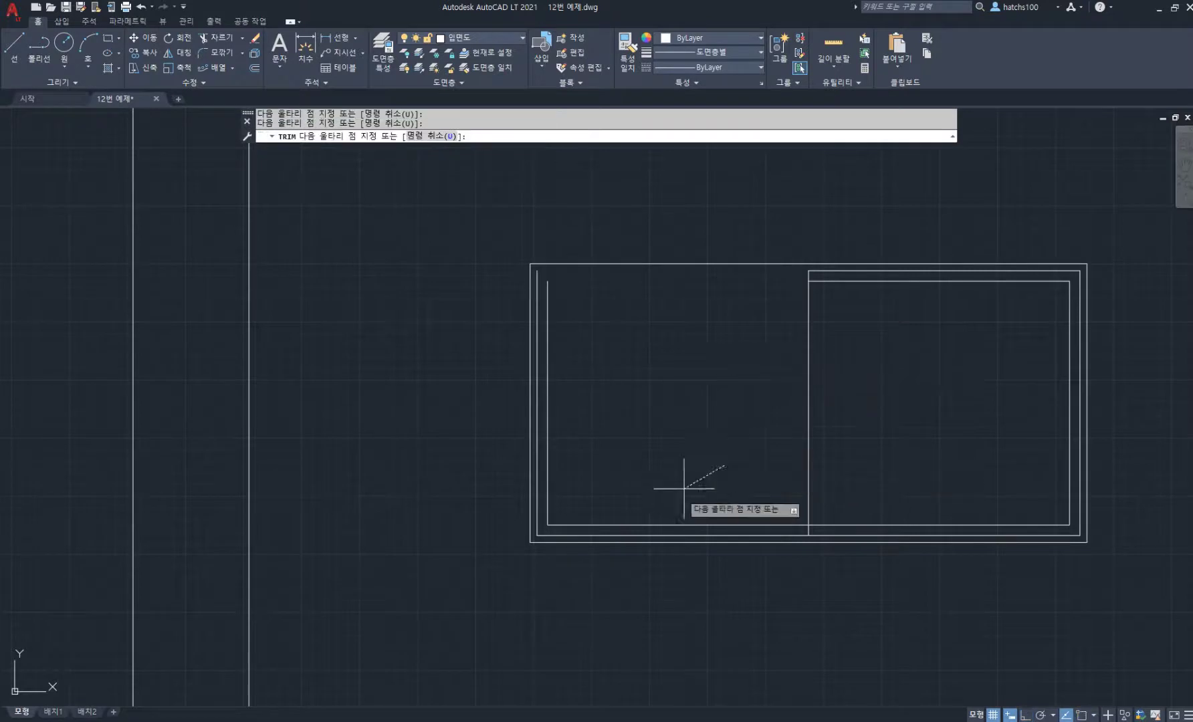
drag(645, 542, 645, 539)
drag(568, 471, 535, 457)
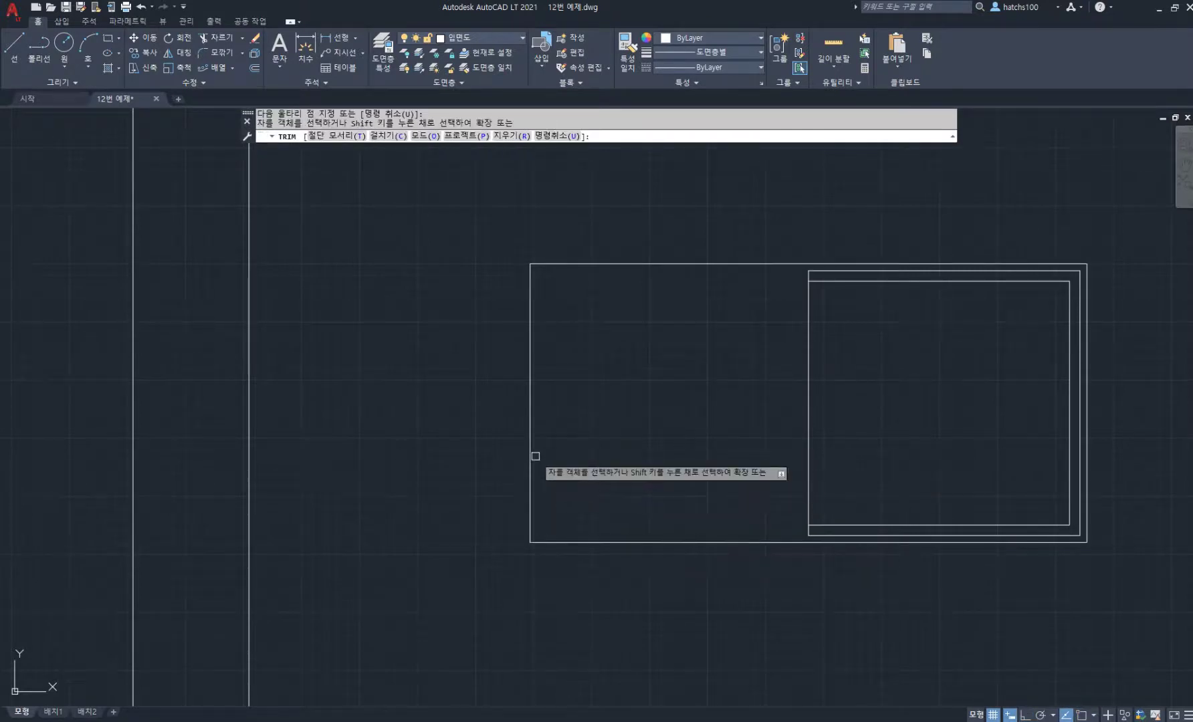
key(Return)
Offset the bedroom window's middle line 45 to the right
middle_drag(854, 349, 764, 333)
text(o)
key(Return)
key(Return)
click(719, 373)
text(40)
key(Return)
key(Return)
Trim the overlapping sash lines at the corners beside the bedroom window's middle line
text(tr)
key(Return)
click(729, 259)
scroll(726, 525, up, 5)
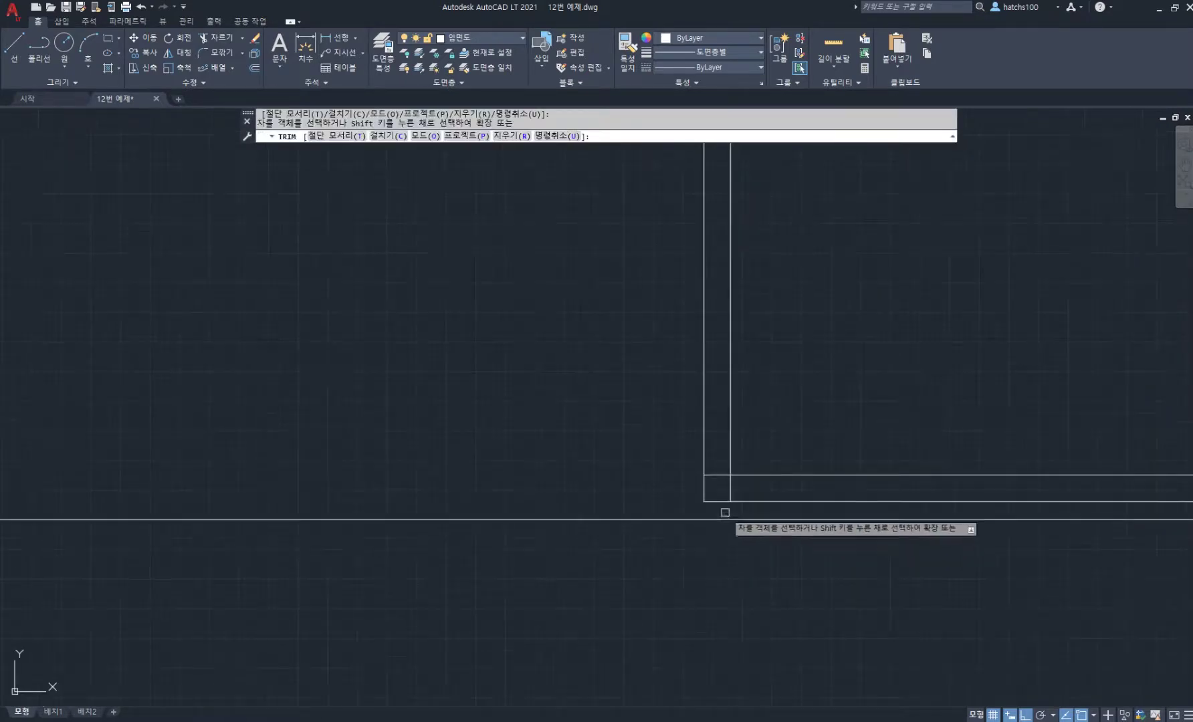
scroll(715, 475, down, 8)
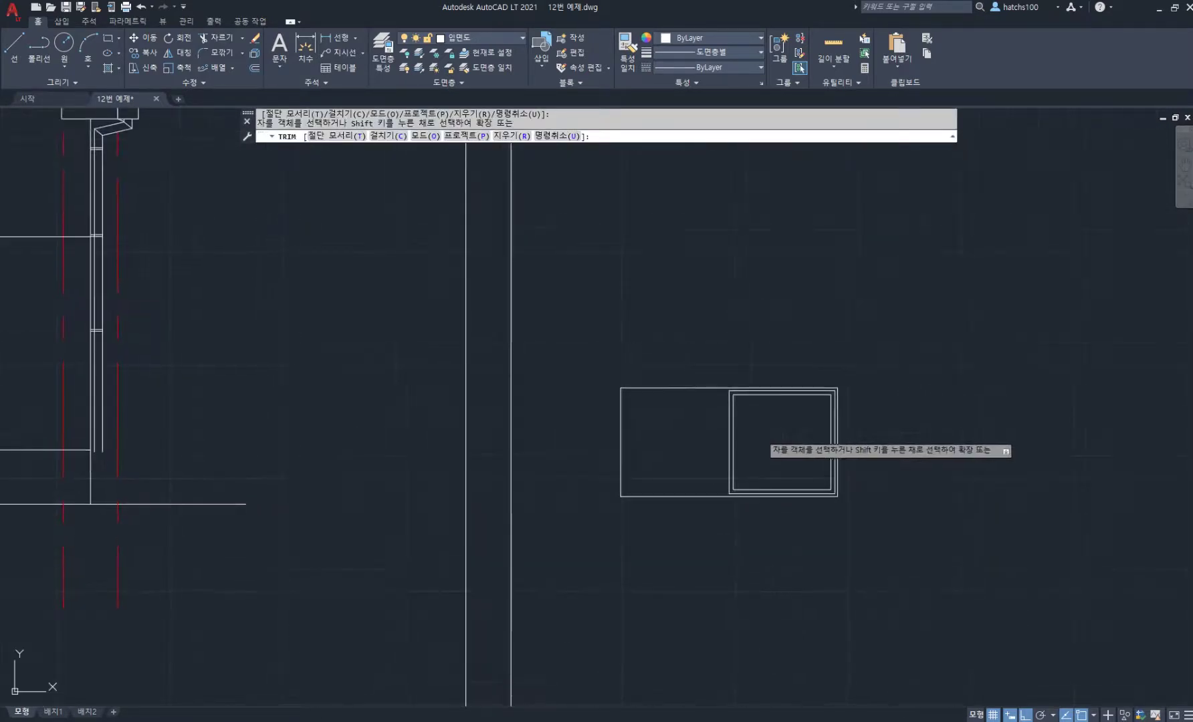
key(Escape)
Draw a vertical line through the middle of the bedroom window's right sash outline, from its outer top to bottom edge
scroll(774, 438, up, 2)
text(l)
key(Return)
click(788, 361)
click(788, 526)
key(Return)
scroll(797, 476, up, 2)
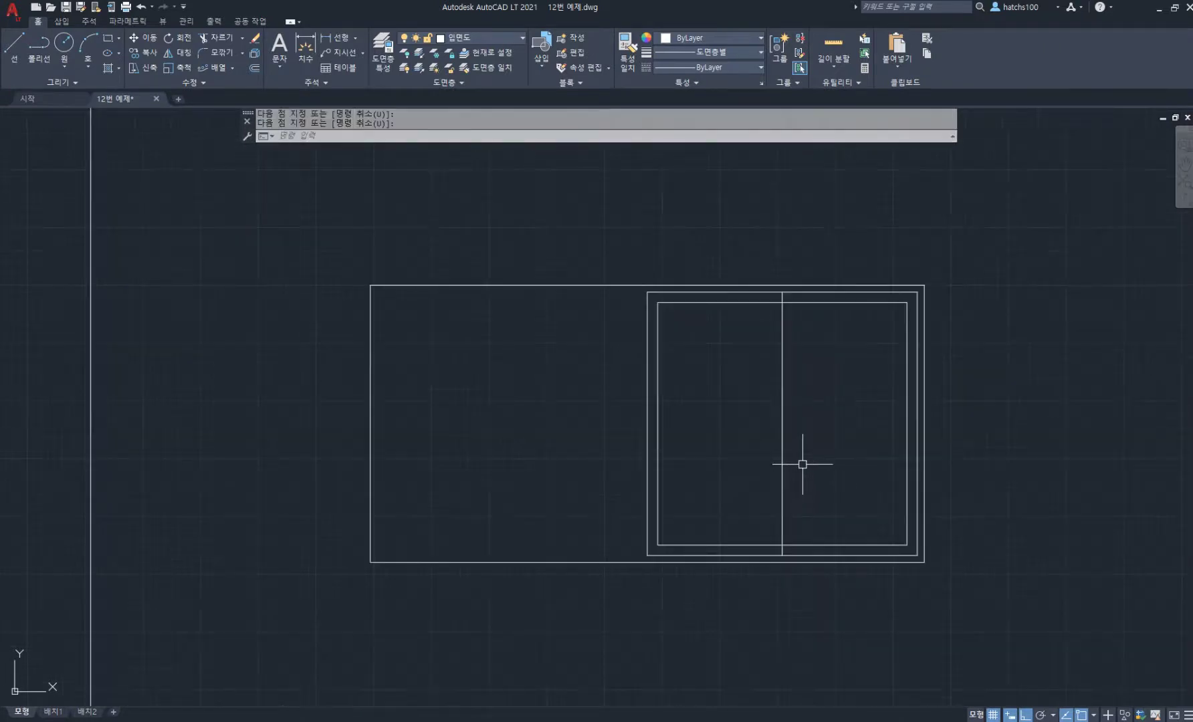
Offset the vertical line through the bedroom window's right half 22.5 to each side
text(o)
key(Return)
key(Return)
click(782, 461)
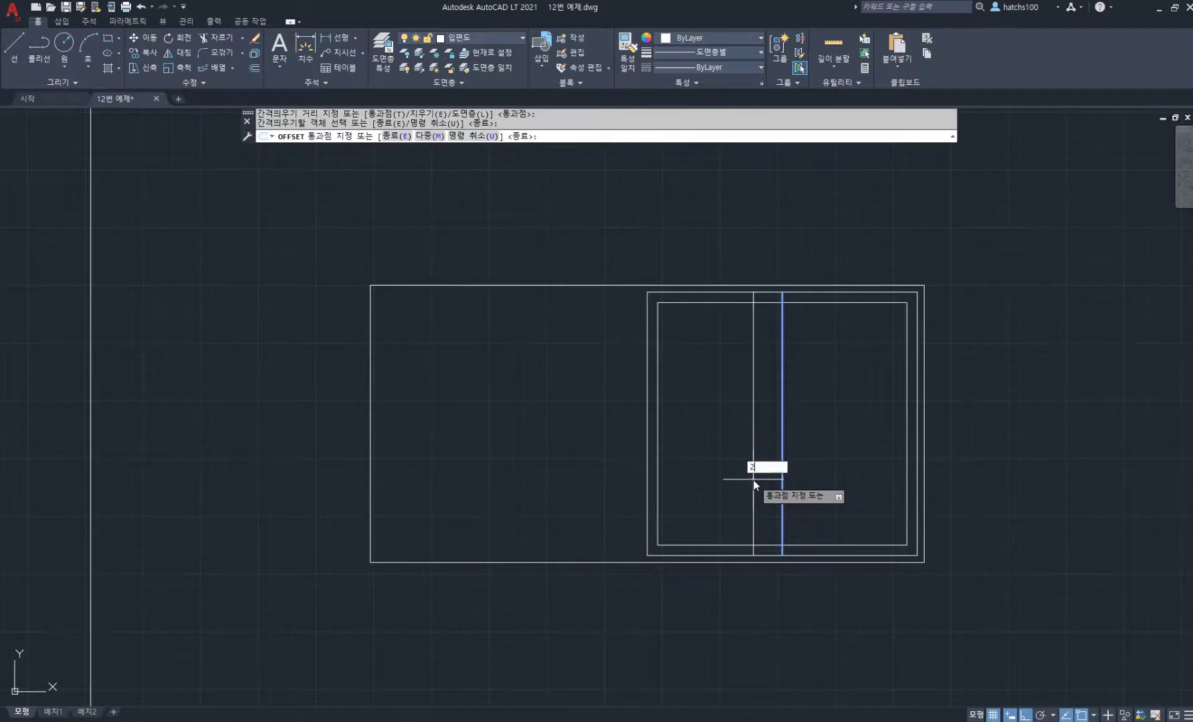
key(Return)
click(779, 461)
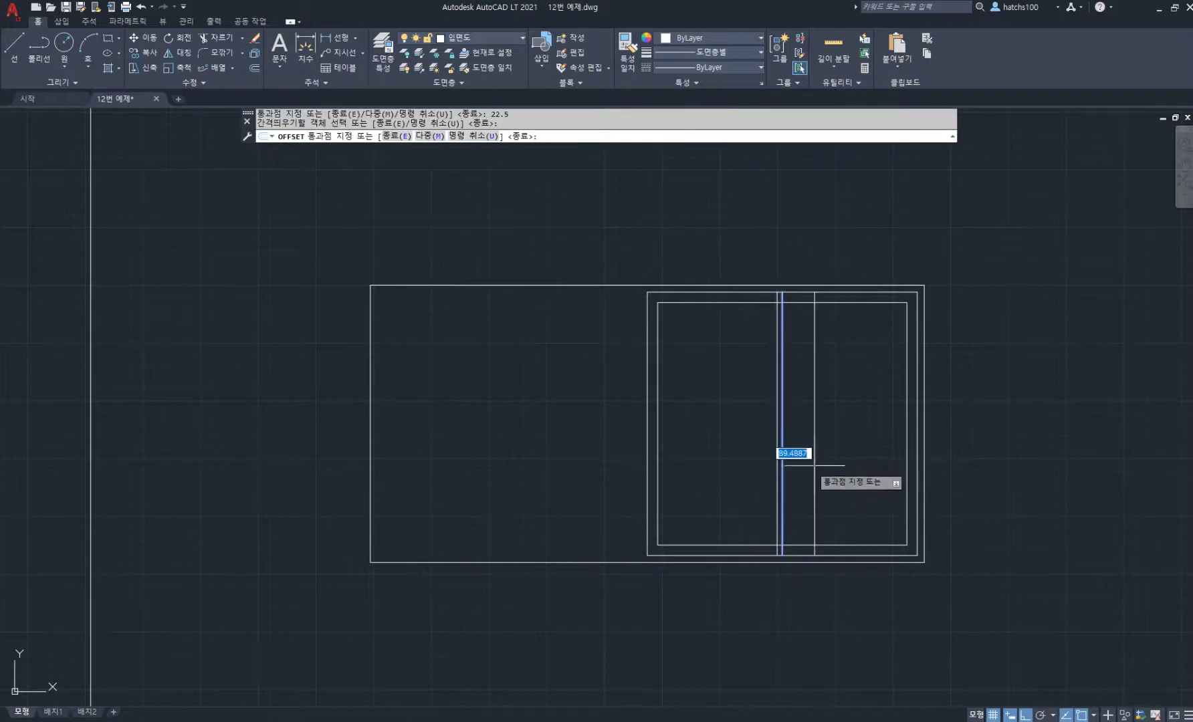
text(22.5)
key(Return)
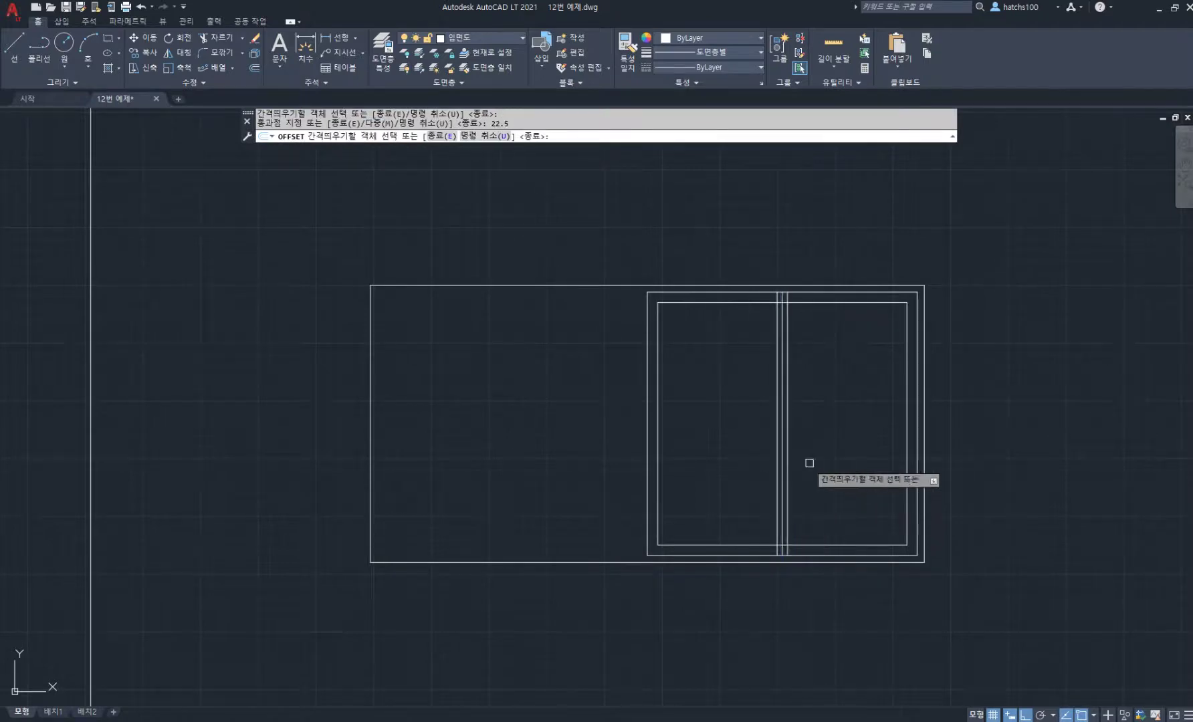
key(Return)
Erase the original line between the two 22.5 offsets and trim the inner sash outline between them
scroll(783, 453, up, 2)
text(e)
key(Return)
click(783, 453)
text(t)
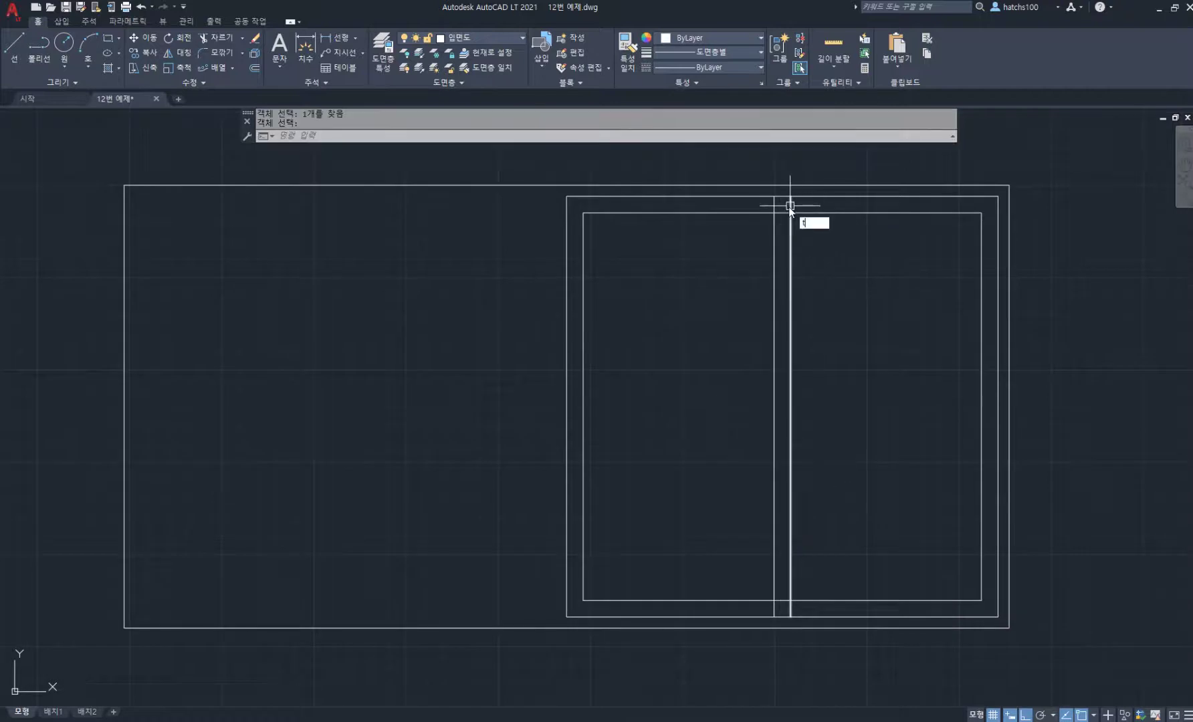
text(r)
key(Return)
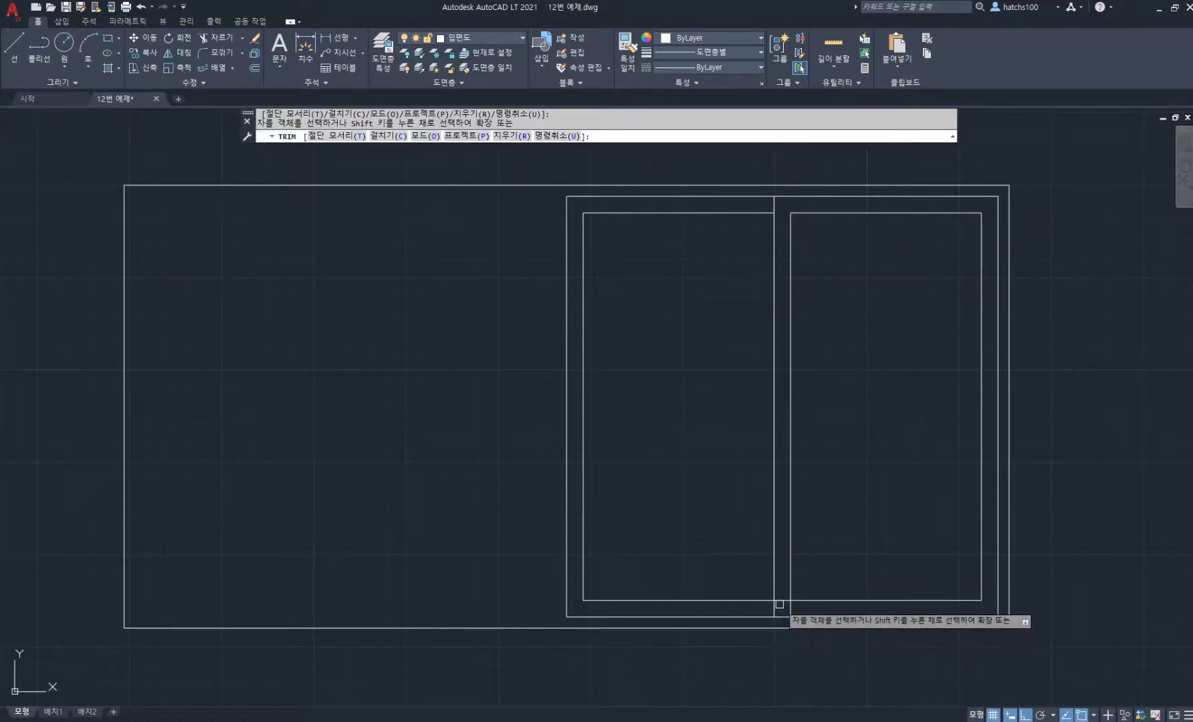
key(Return)
Mirror the finished right-half sashes about the bedroom window's vertical middle axis, keeping the originals
scroll(807, 436, down, 2)
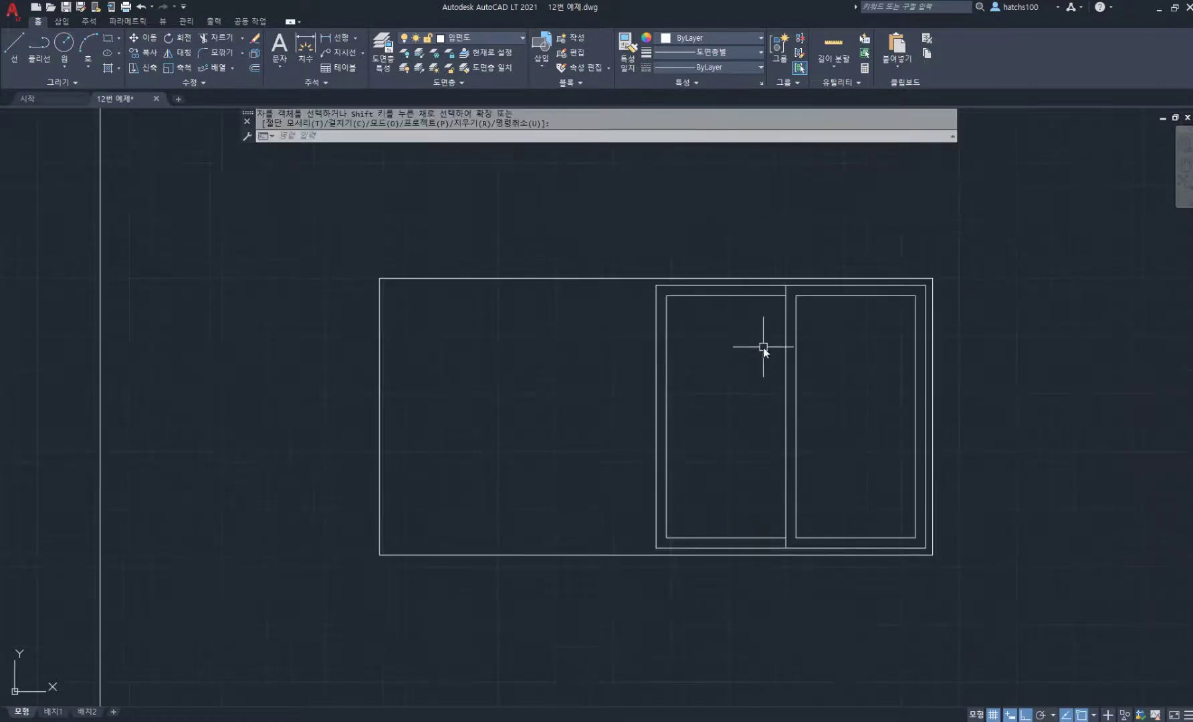
text(mi)
key(Return)
click(604, 247)
click(1016, 585)
key(Return)
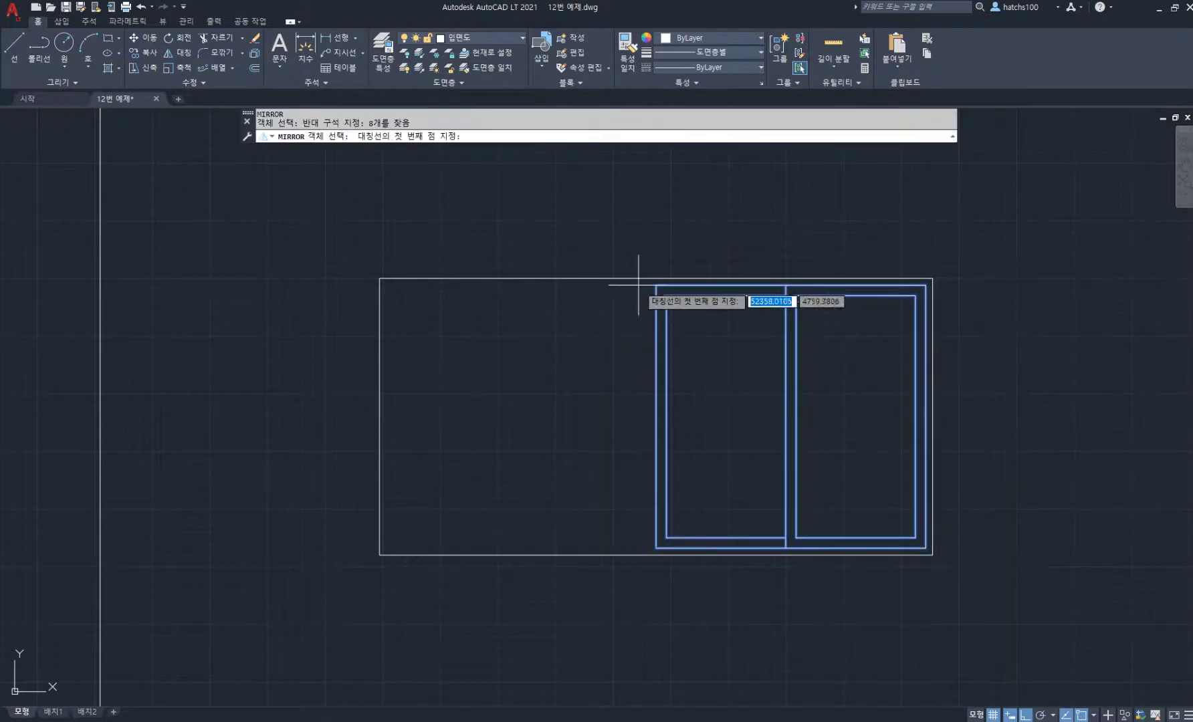
click(656, 285)
click(659, 235)
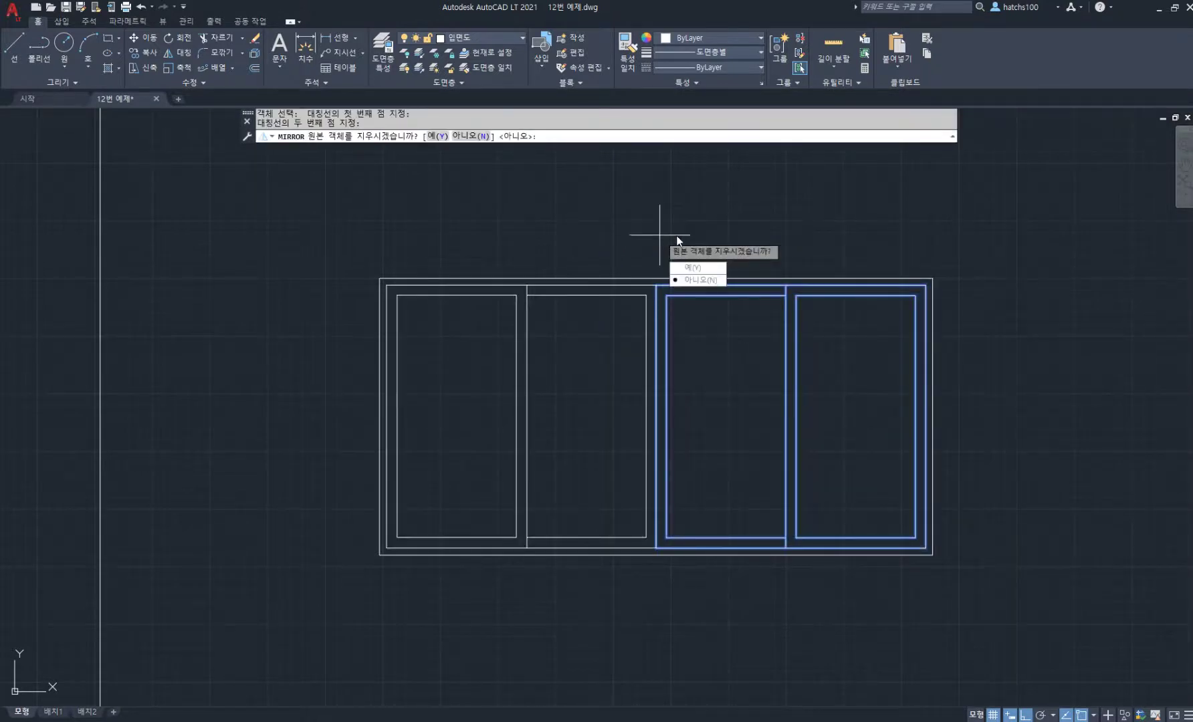
key(Return)
Check the bedroom window's edge distance in the floor plan PDF and offset the right wall centerline 900 to the left
scroll(658, 274, down, 4)
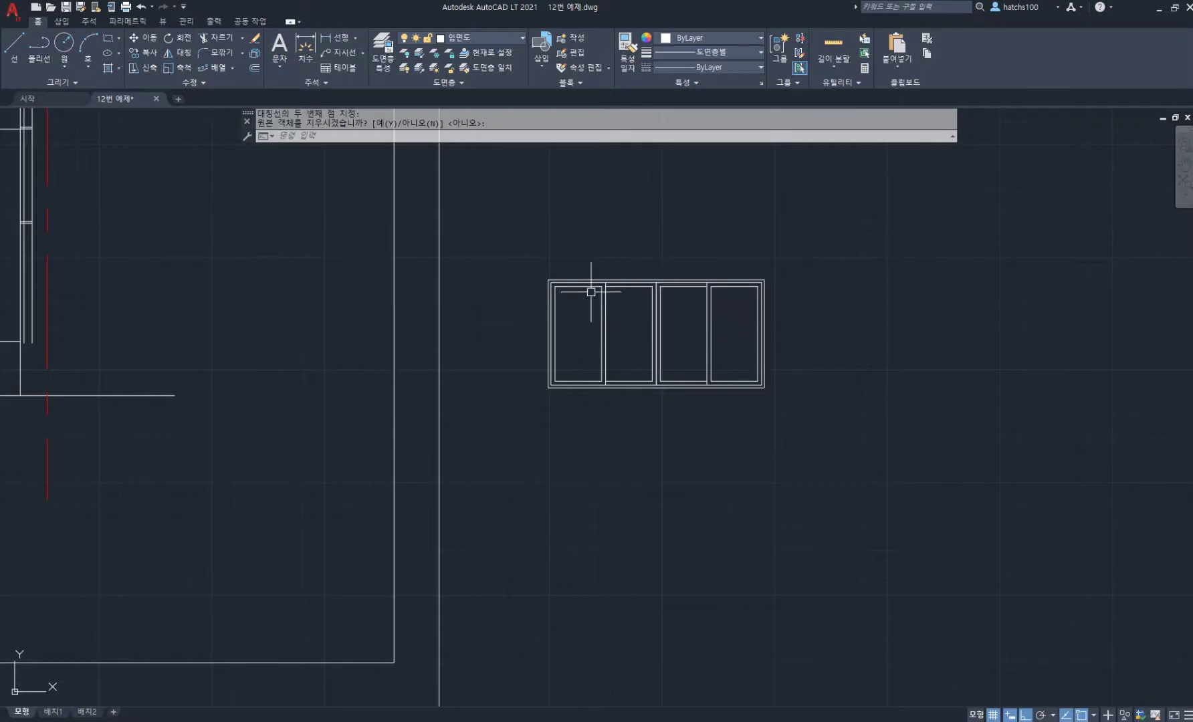
scroll(582, 290, up, 2)
scroll(513, 426, down, 3)
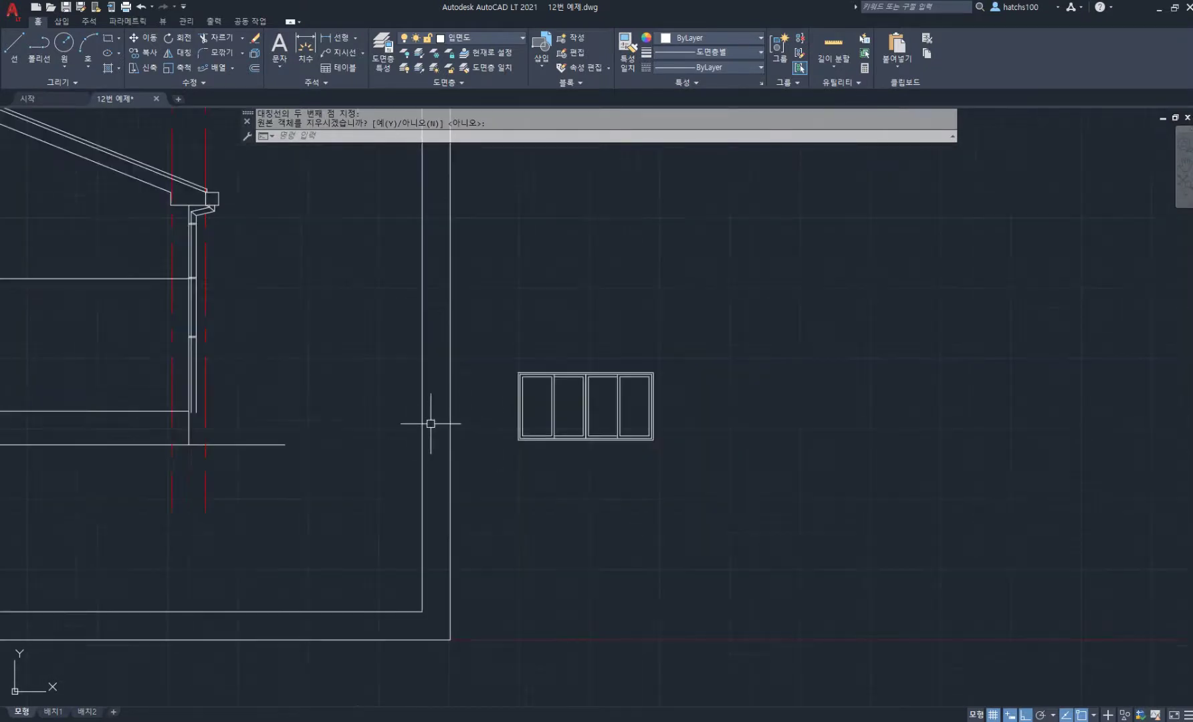
middle_drag(373, 407, 612, 426)
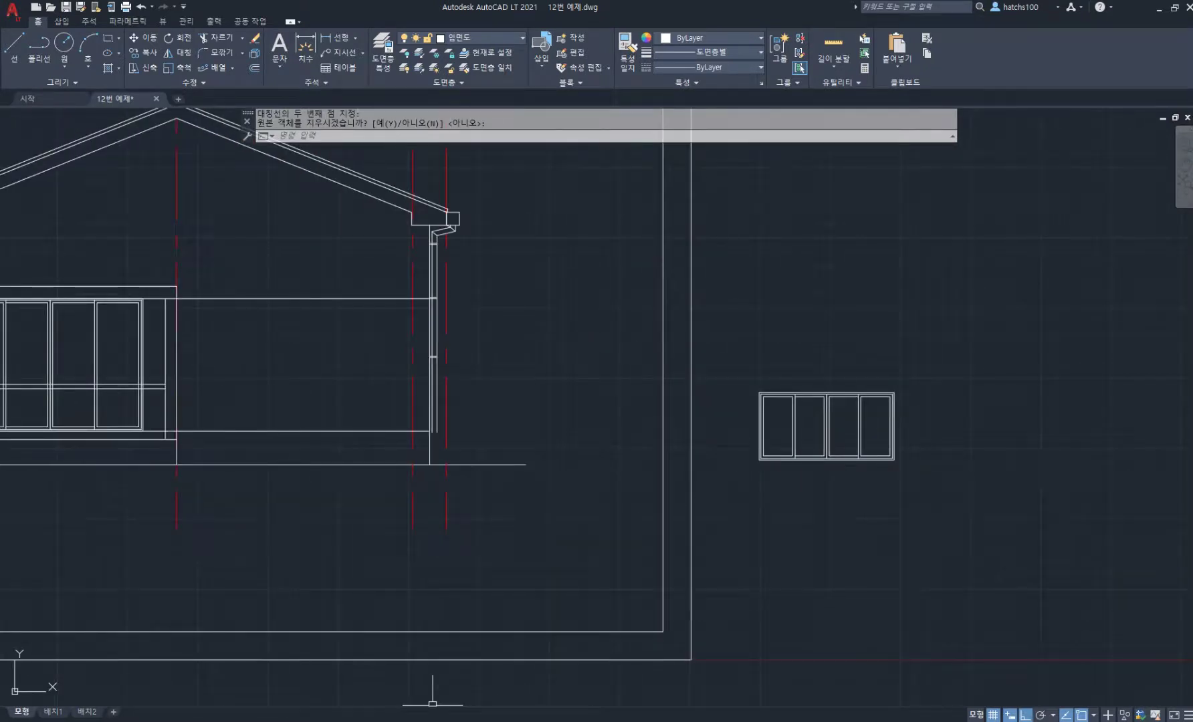
key(alt+Tab)
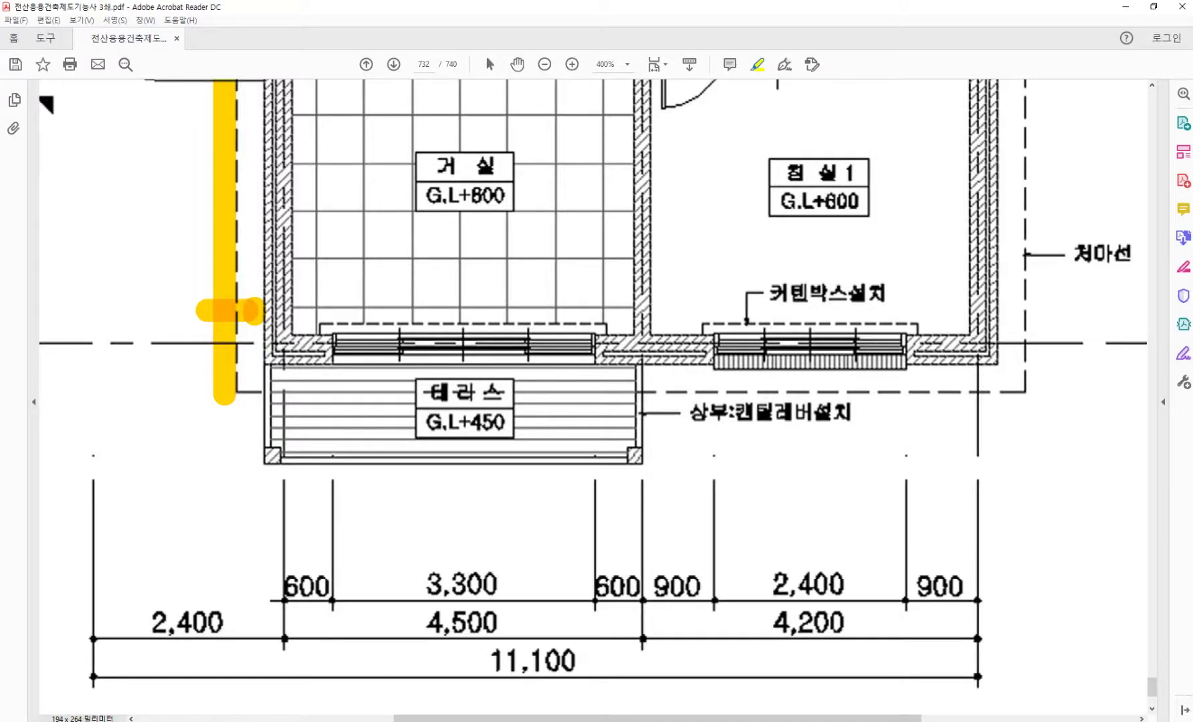
key(alt+Tab)
middle_drag(394, 330, 452, 351)
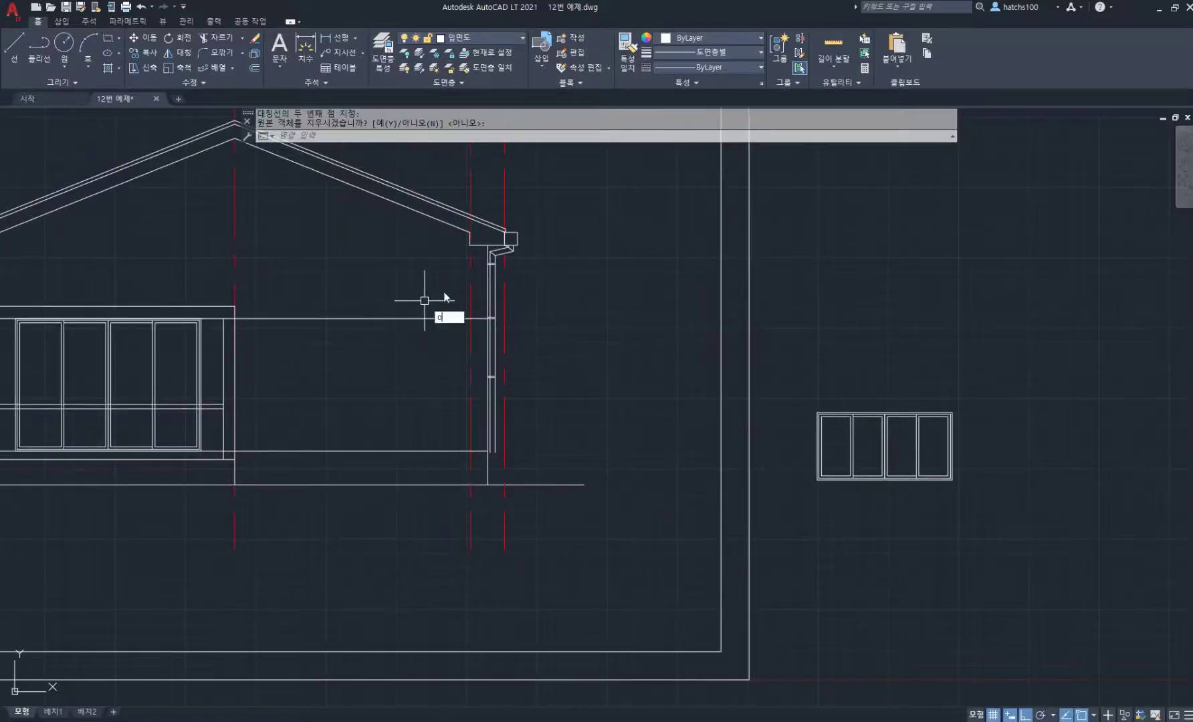
key(space)
key(space)
click(470, 297)
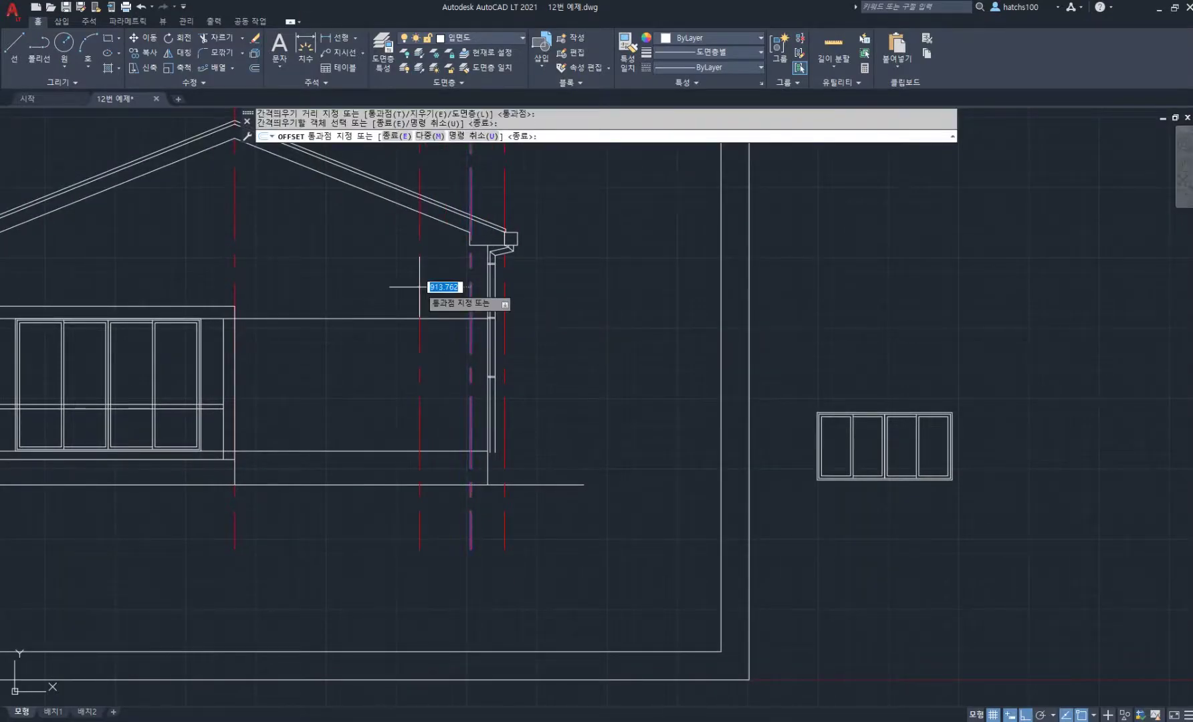
key(Return)
key(Return)
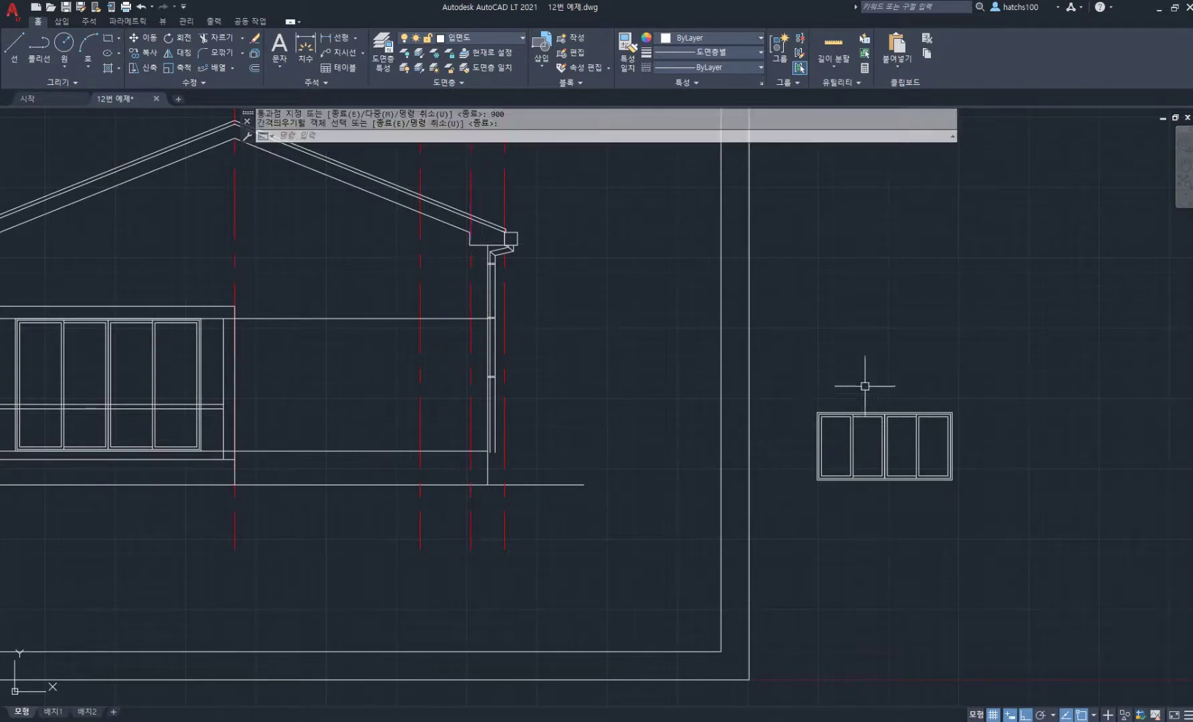
Move the whole bedroom window by its upper right corner to where the 900 offset line meets the window-head line
text(m)
key(space)
click(793, 376)
click(1012, 552)
key(space)
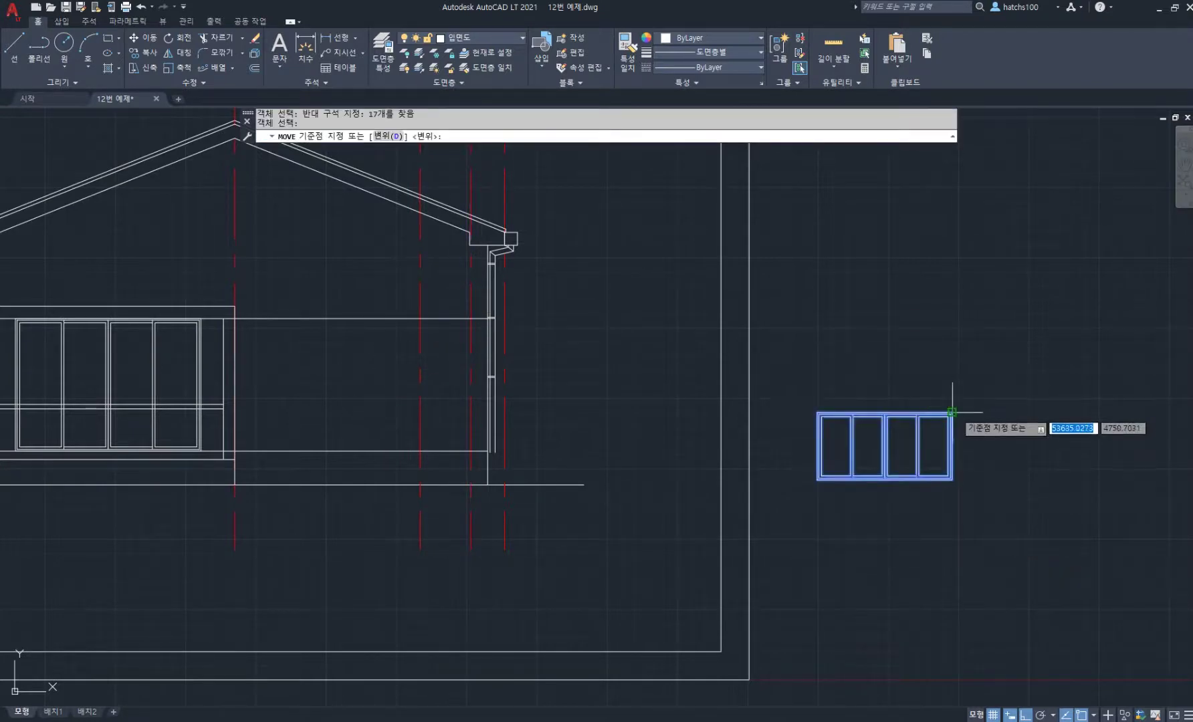
click(952, 413)
click(421, 319)
Erase the 900 offset centerline at the bedroom window's right edge
middle_drag(421, 320, 677, 332)
click(667, 324)
click(595, 299)
key(Delete)
Draw a 2400 by 150 sill rectangle directly below the bedroom window, starting from its lower left corner
scroll(539, 341, up, 6)
text(rec)
key(Return)
click(532, 401)
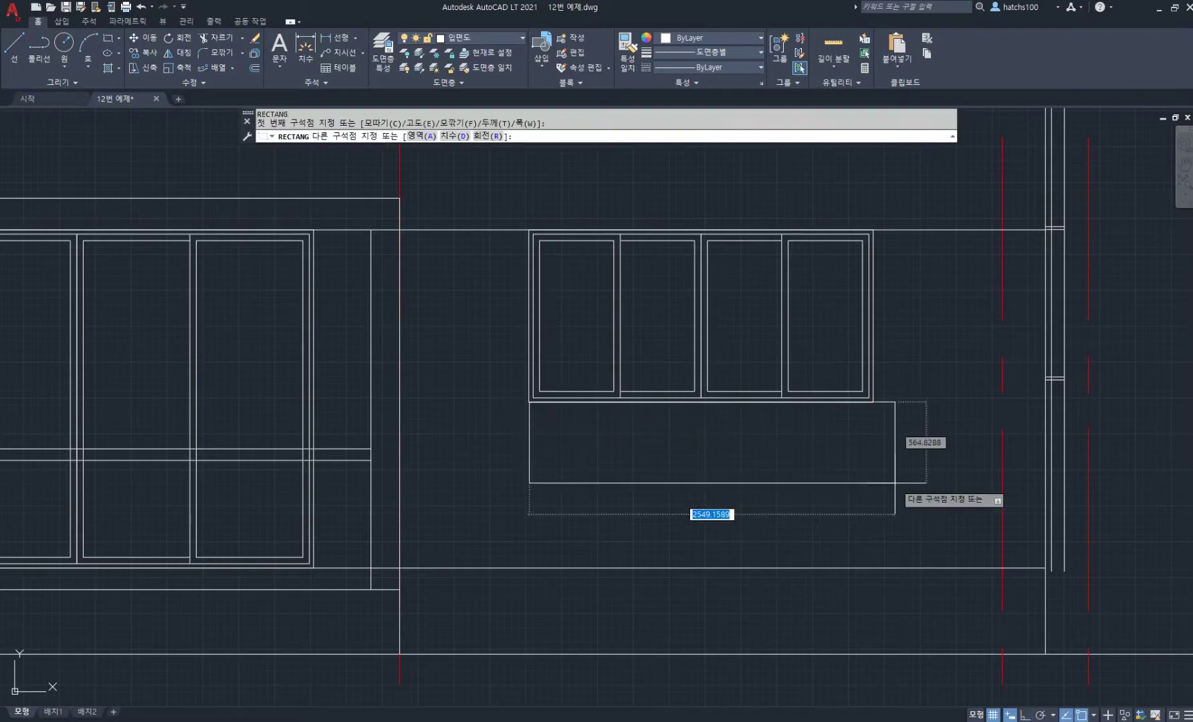
text(2400)
key(Tab)
text(-150)
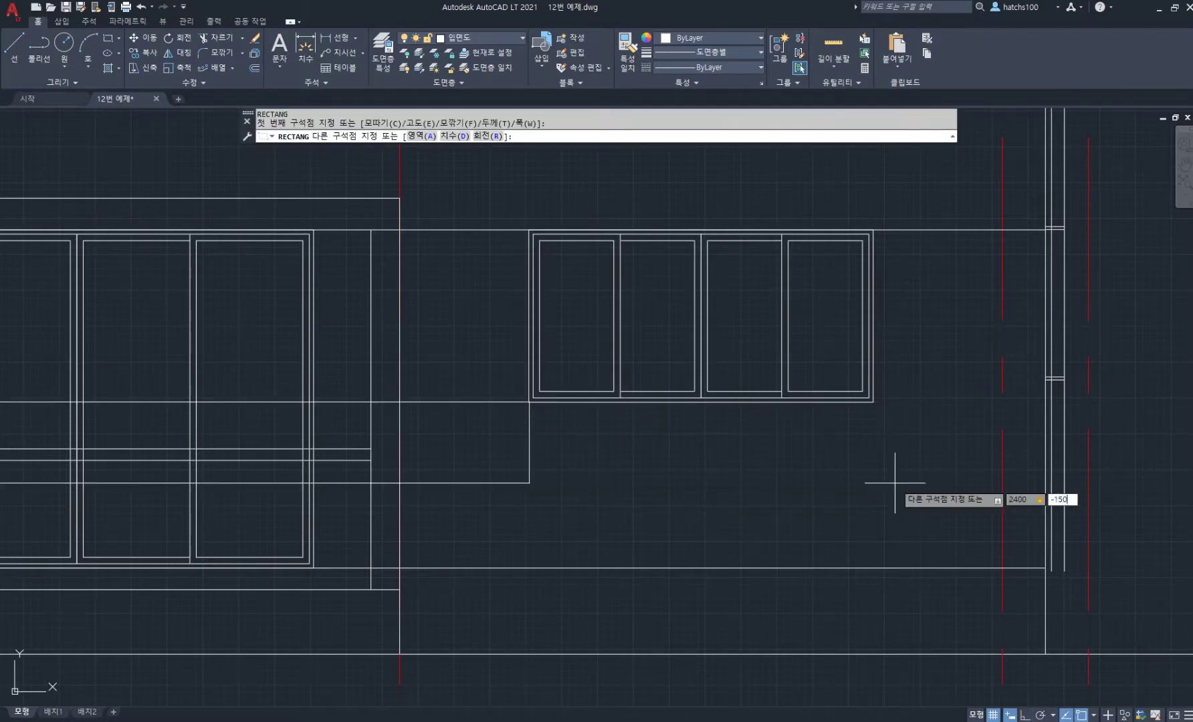
key(Return)
Draw a horizontal line across the sill 50 below its upper edge
scroll(553, 404, up, 4)
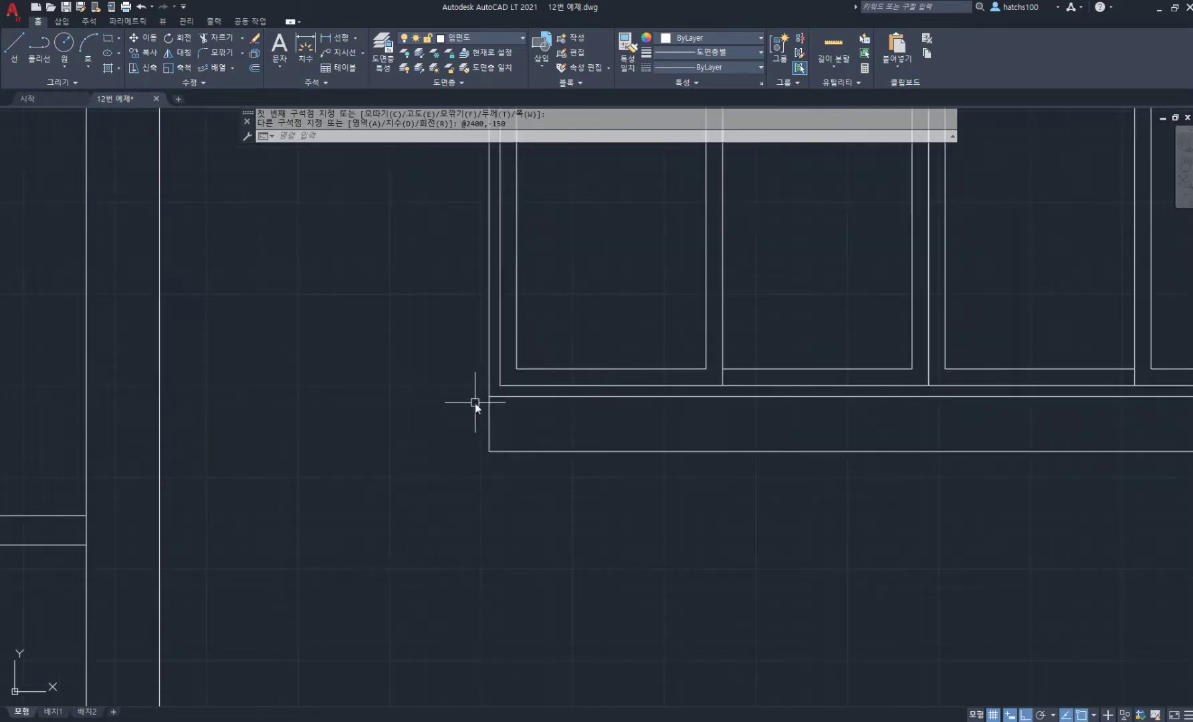
text(l)
key(Return)
click(490, 397)
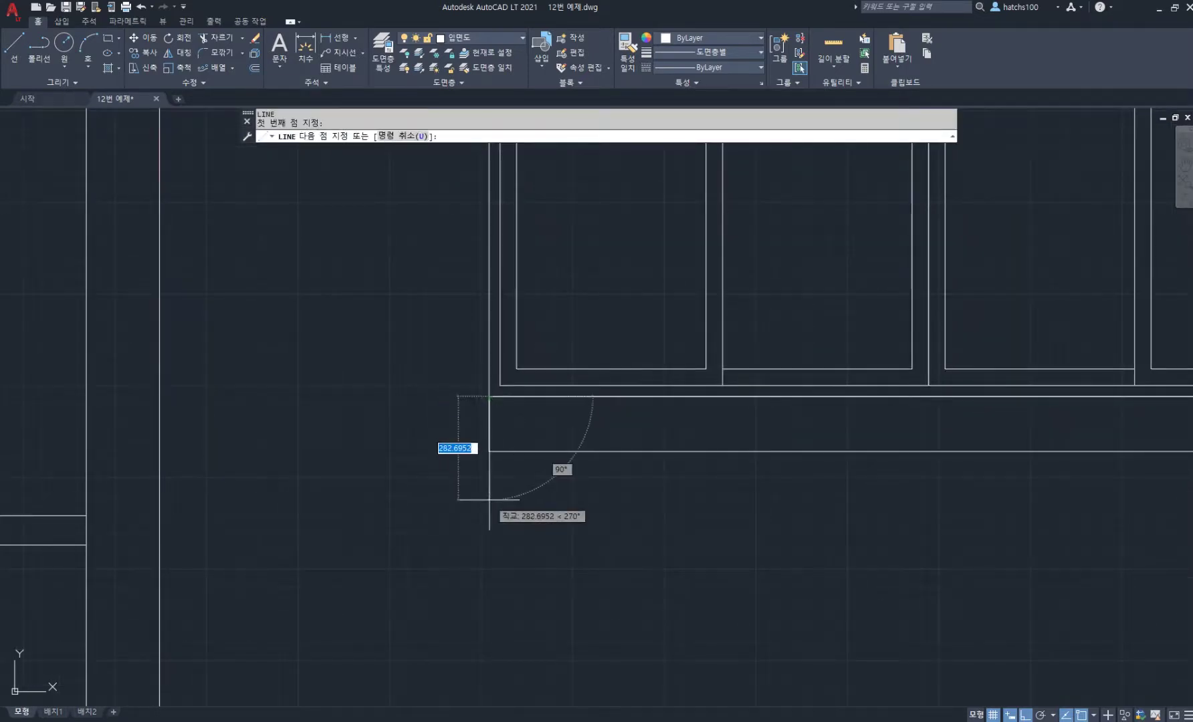
text(50)
key(Return)
scroll(491, 498, down, 4)
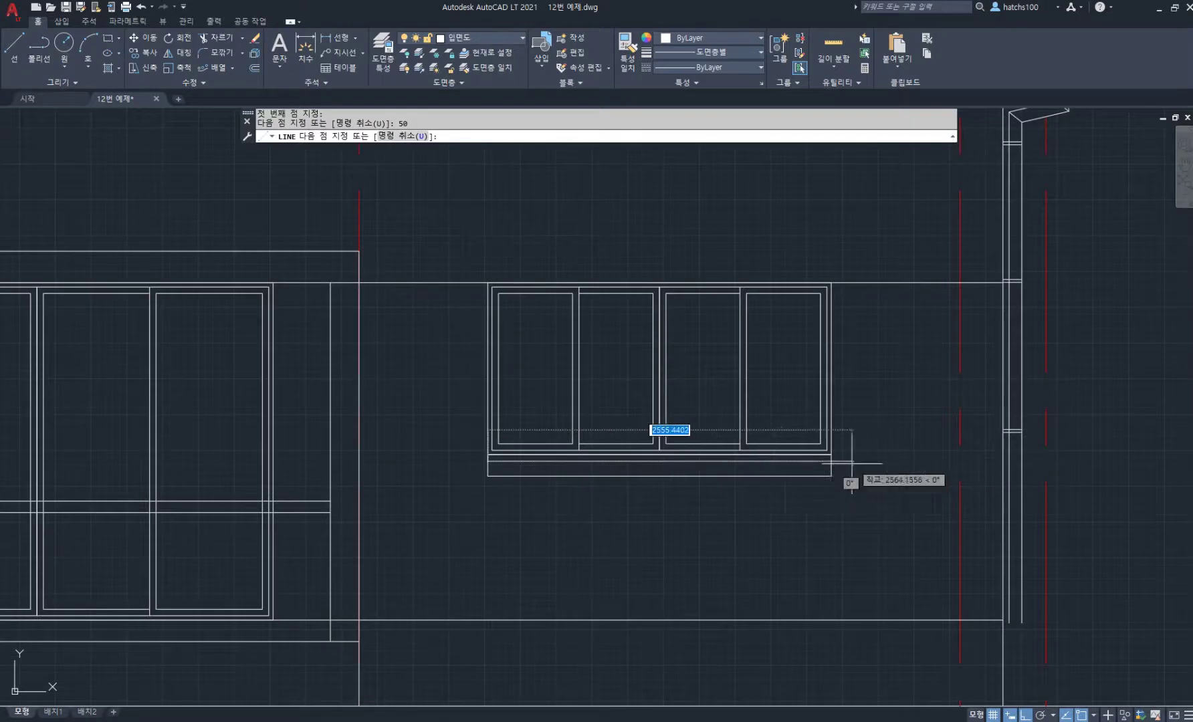
click(830, 461)
key(Return)
Draw a right-pointing opening arrow with a half arrowhead in the lower part of the bedroom window's leftmost sash
scroll(541, 411, up, 4)
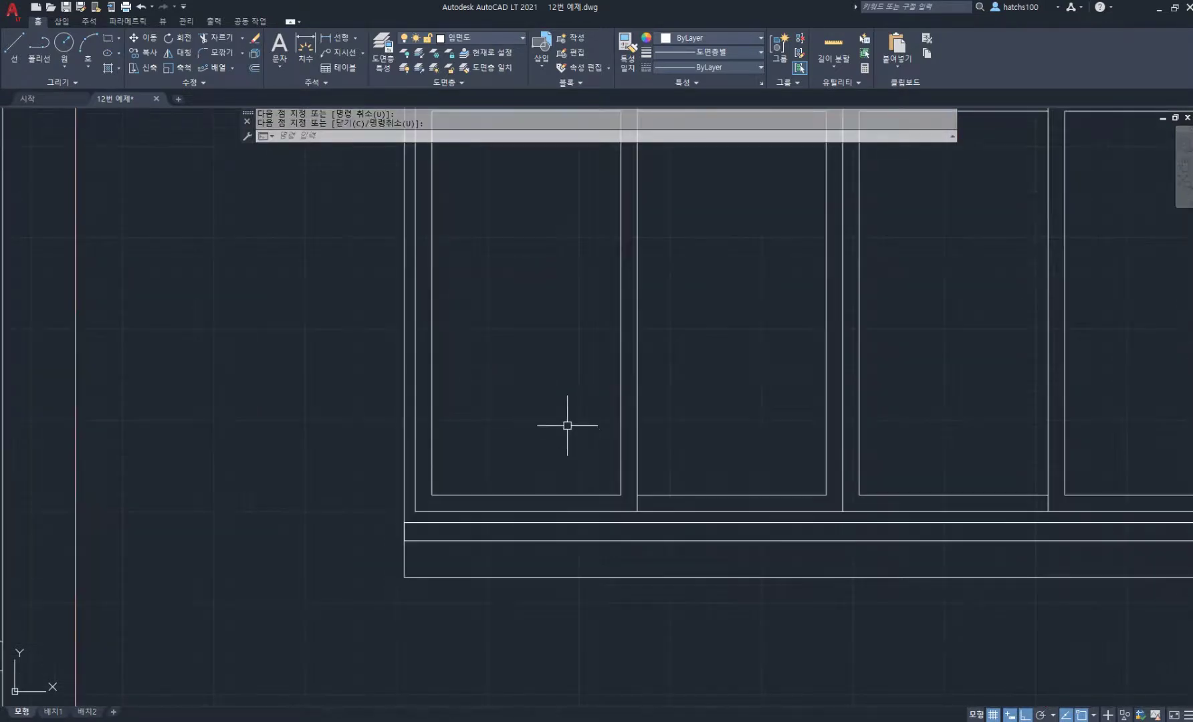
key(Return)
click(529, 409)
key(F8)
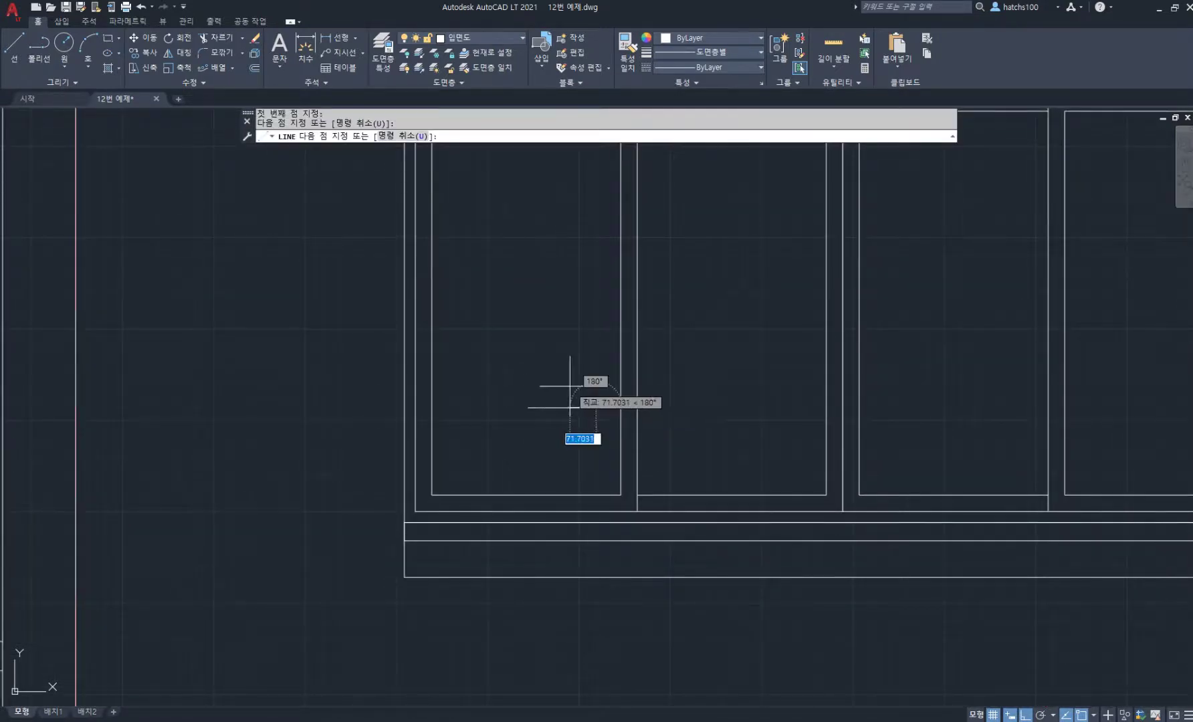
click(573, 397)
key(Return)
scroll(612, 413, up, 2)
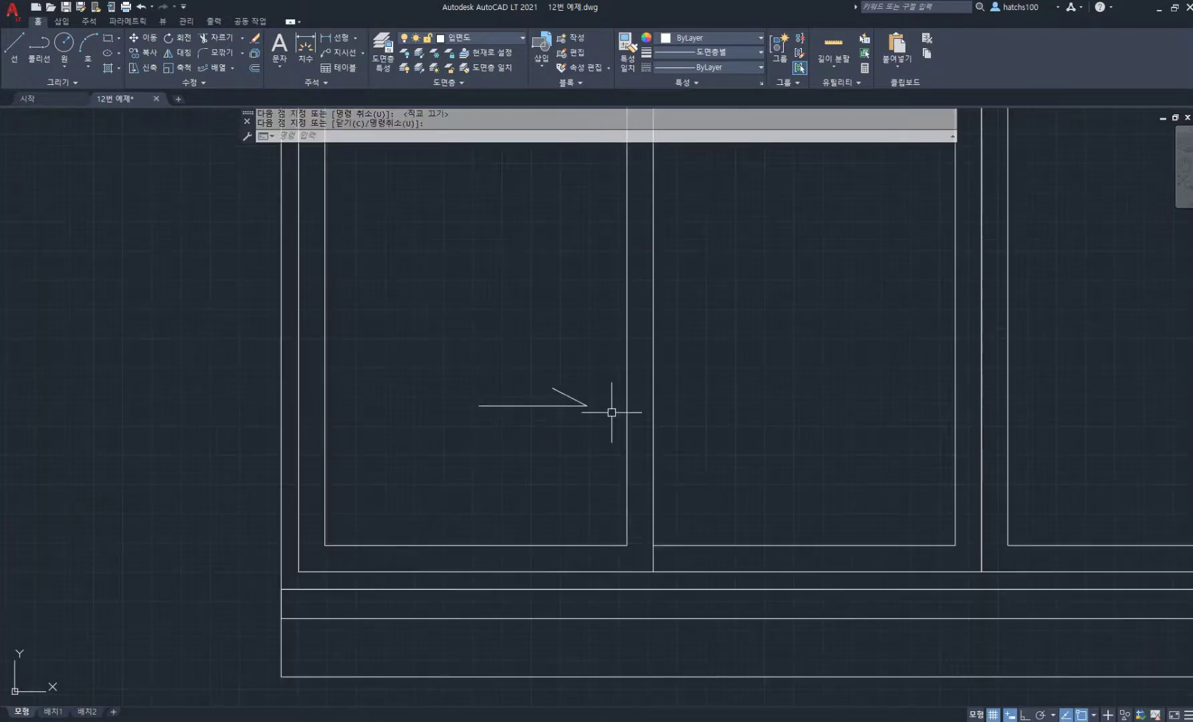
Mirror the opening arrow into the second sash about a vertical axis between the two sashes, keeping the original
key(Return)
click(605, 432)
click(525, 356)
key(Return)
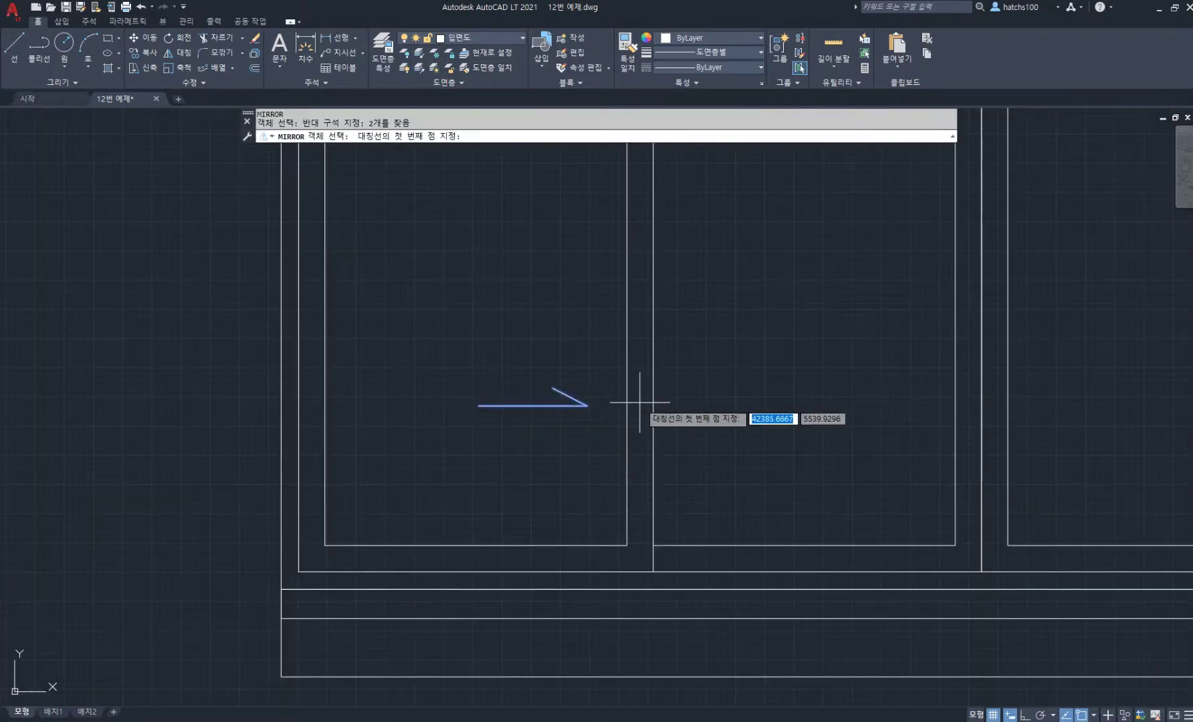
click(639, 403)
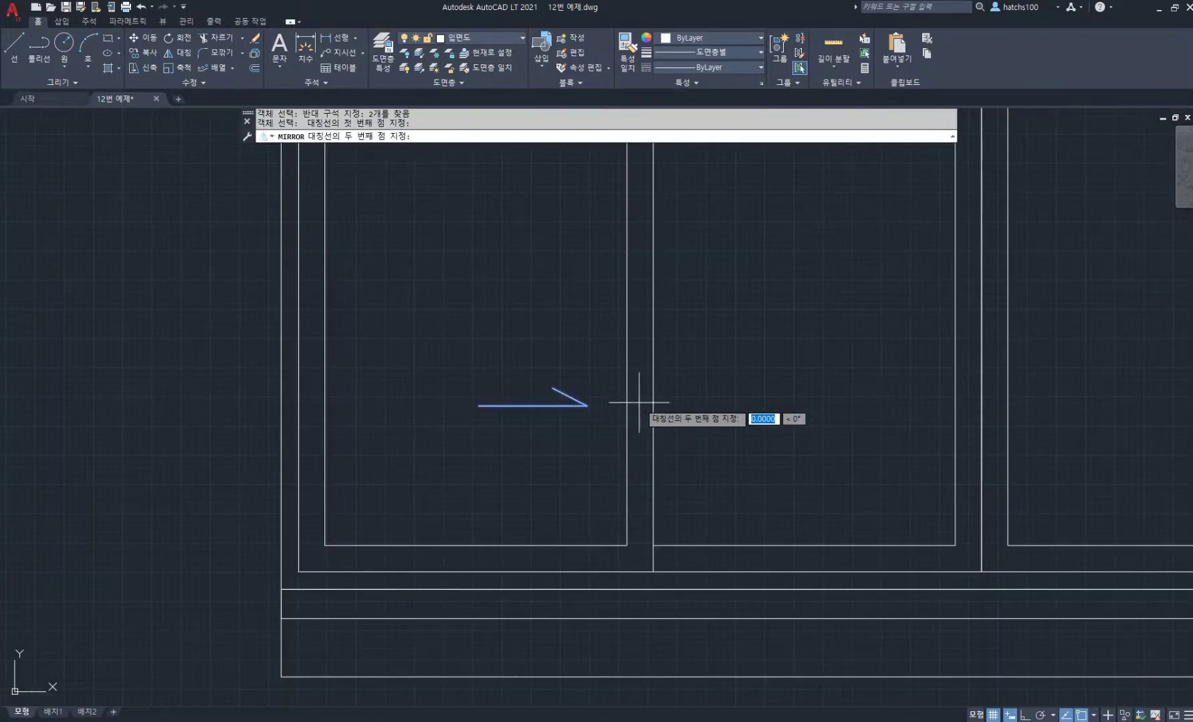
click(640, 436)
key(Return)
Draw a long diagonal glass-mark line in the upper part of the bedroom window's leftmost sash
scroll(625, 426, down, 6)
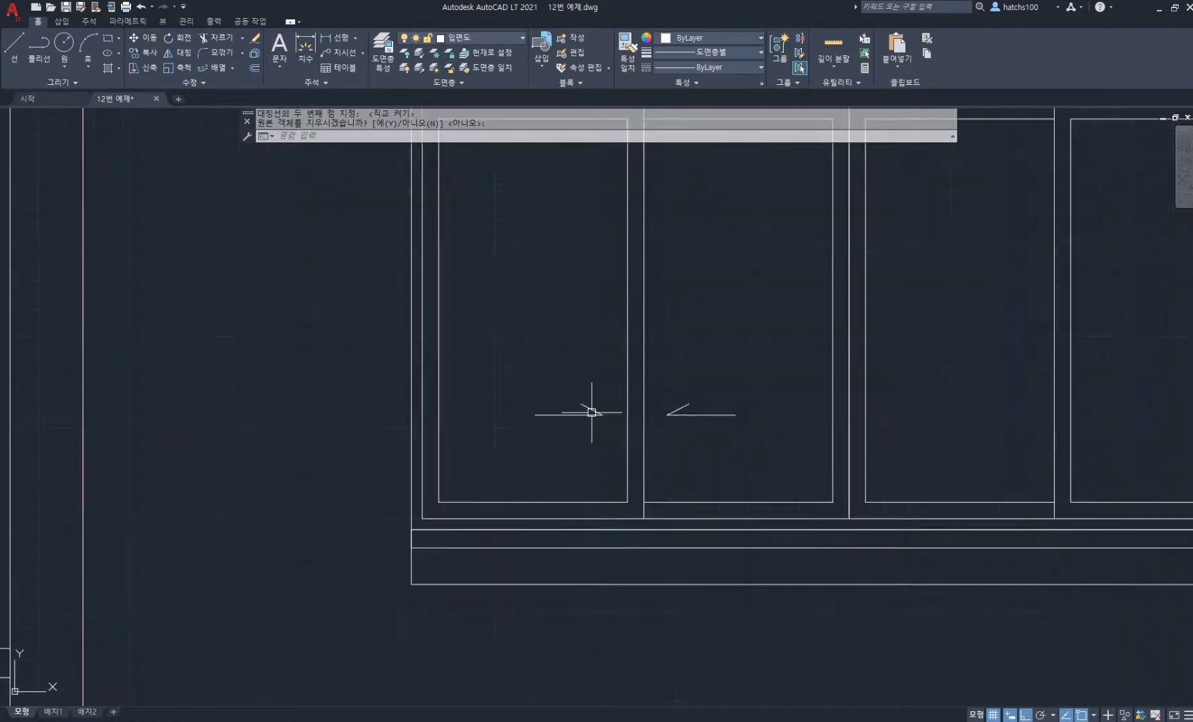
scroll(575, 387, up, 4)
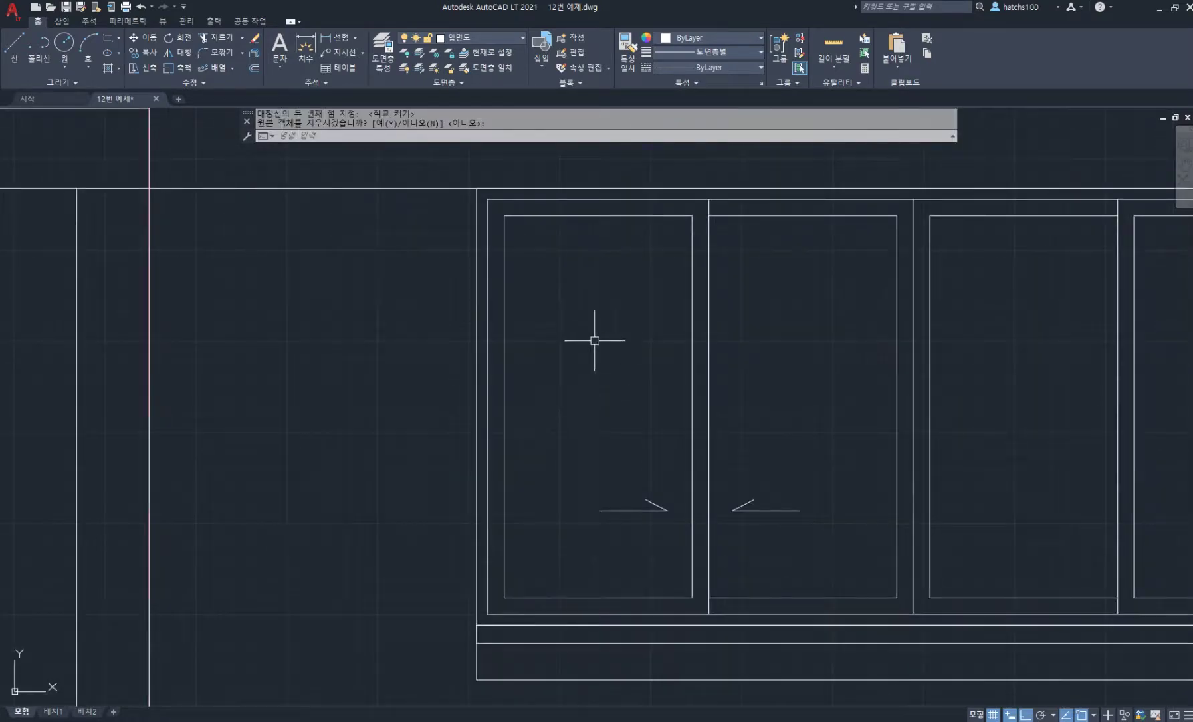
text(l)
key(Return)
click(628, 315)
click(546, 392)
key(space)
Draw two short strokes, about 45 long, parallel to the glass-mark diagonal, above its upper end and below its lower end
scroll(616, 322, up, 6)
key(space)
click(652, 287)
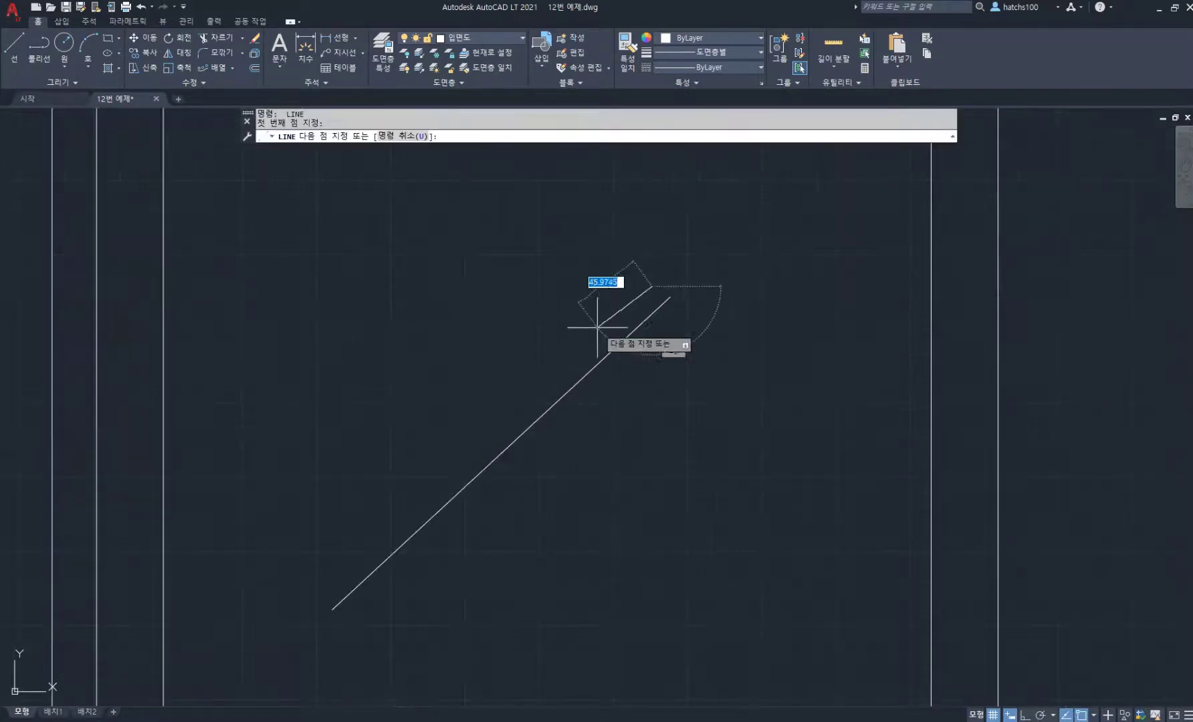
click(600, 334)
key(space)
key(space)
click(351, 617)
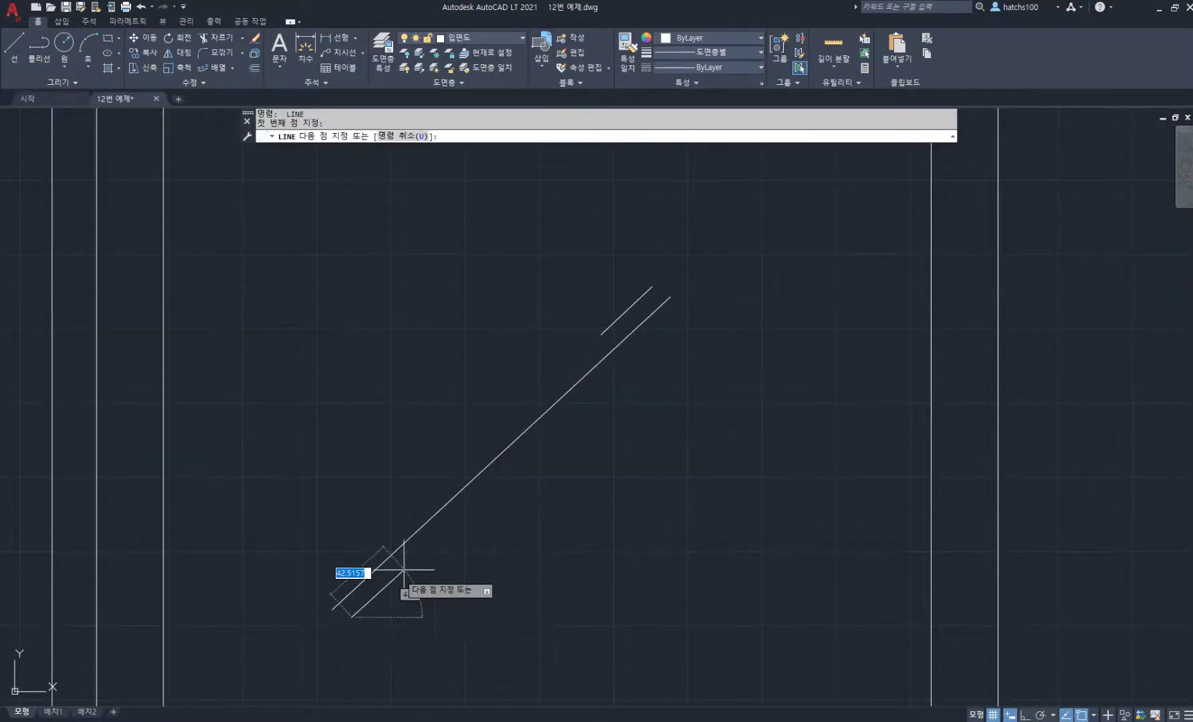
scroll(404, 569, down, 4)
click(428, 561)
key(space)
click(382, 415)
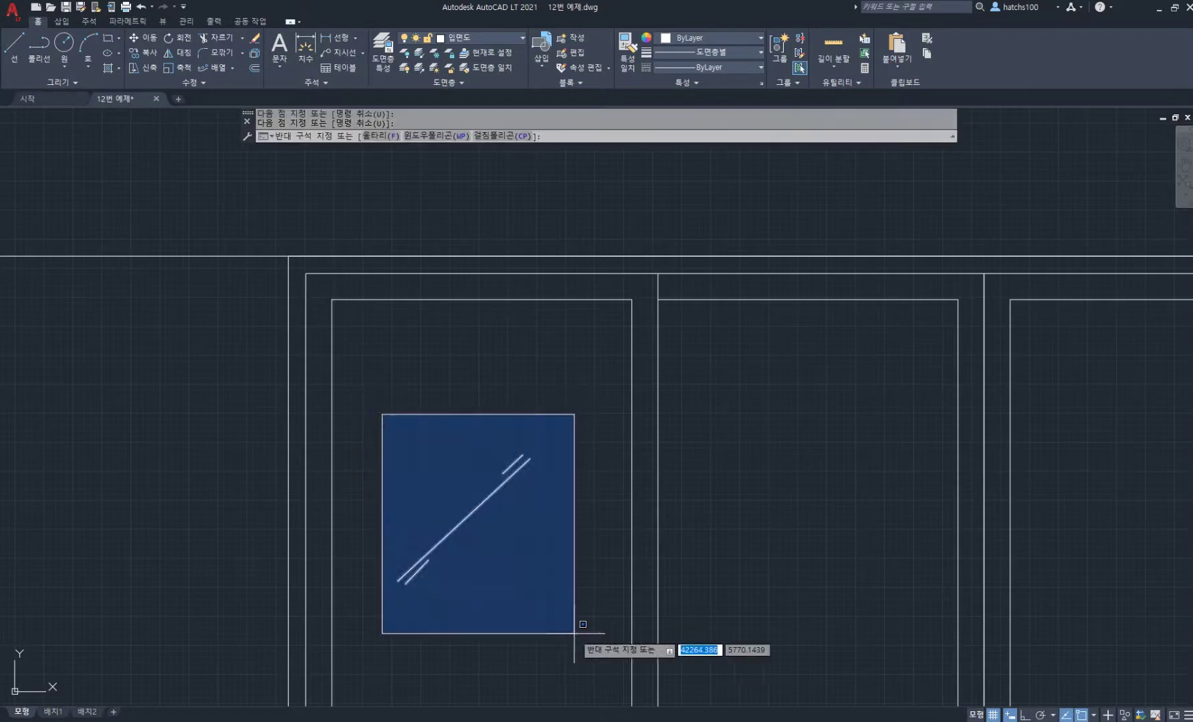
click(574, 633)
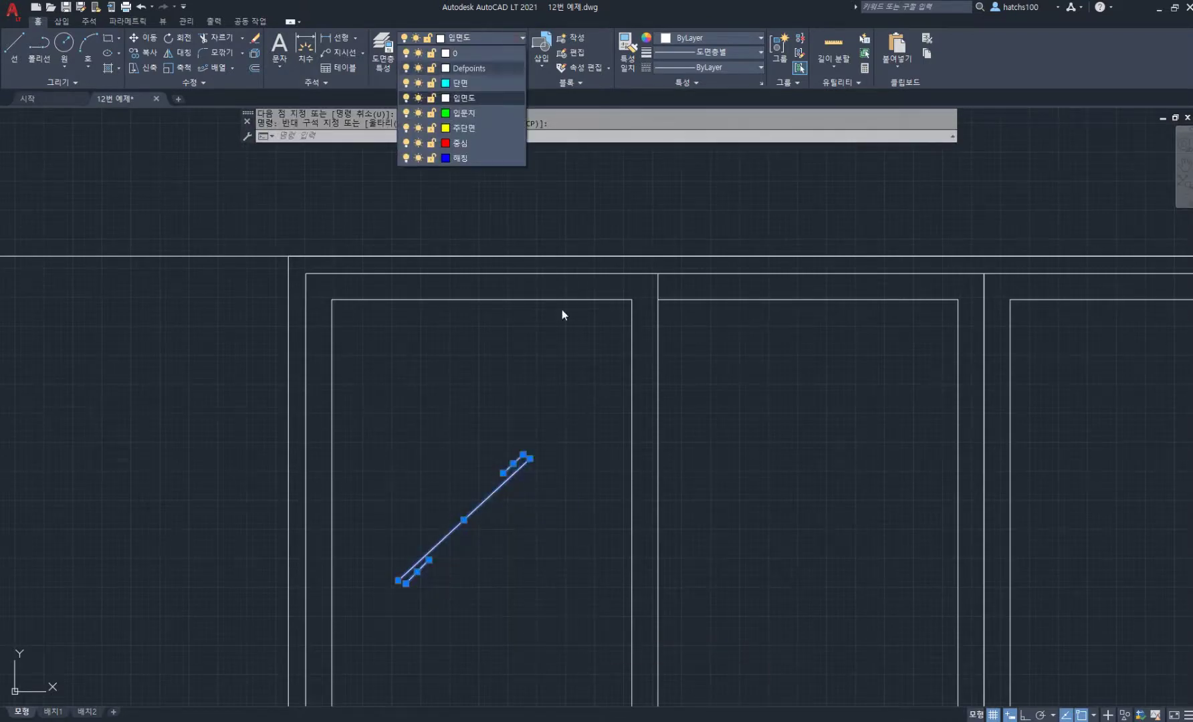
key(Escape)
Put the glass mark and both opening arrows of the bedroom window on the blue 해칭 layer
scroll(556, 287, down, 5)
click(462, 325)
click(642, 441)
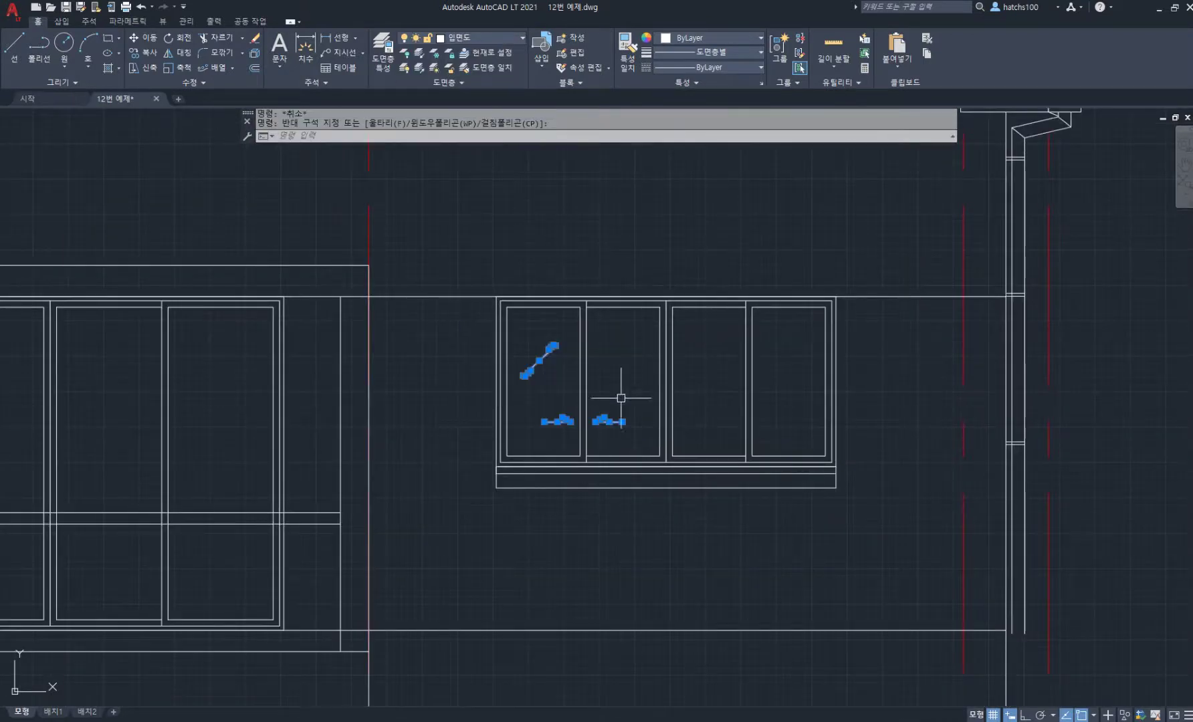
scroll(547, 262, up, 2)
click(503, 40)
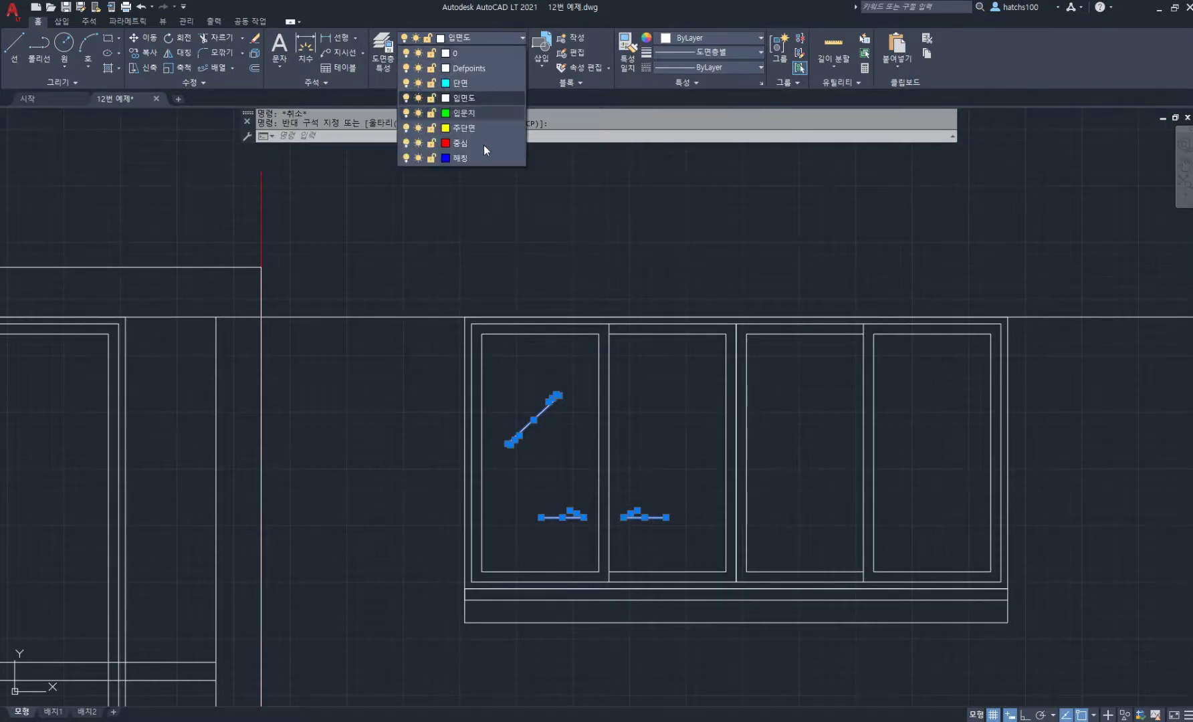
click(492, 161)
key(Escape)
key(Escape)
middle_drag(638, 393, 590, 357)
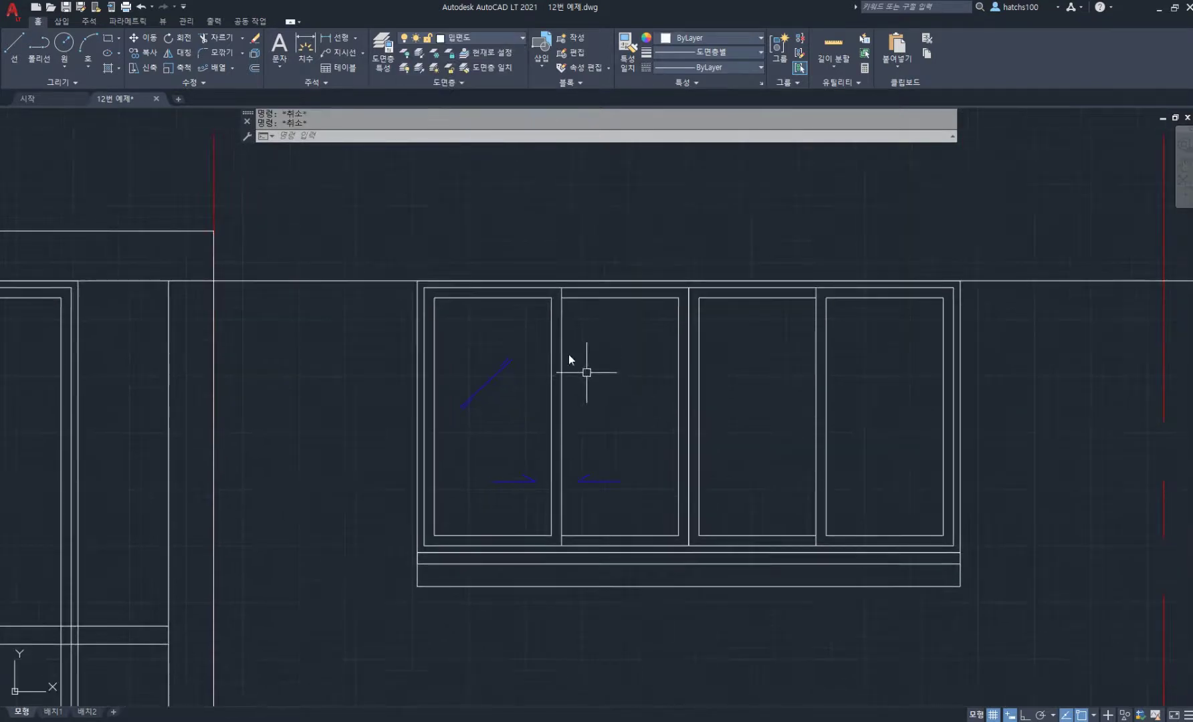
Copy the glass mark horizontally from the bedroom window's leftmost sash into its other three sashes
text(co)
key(Return)
click(485, 383)
key(Return)
click(498, 420)
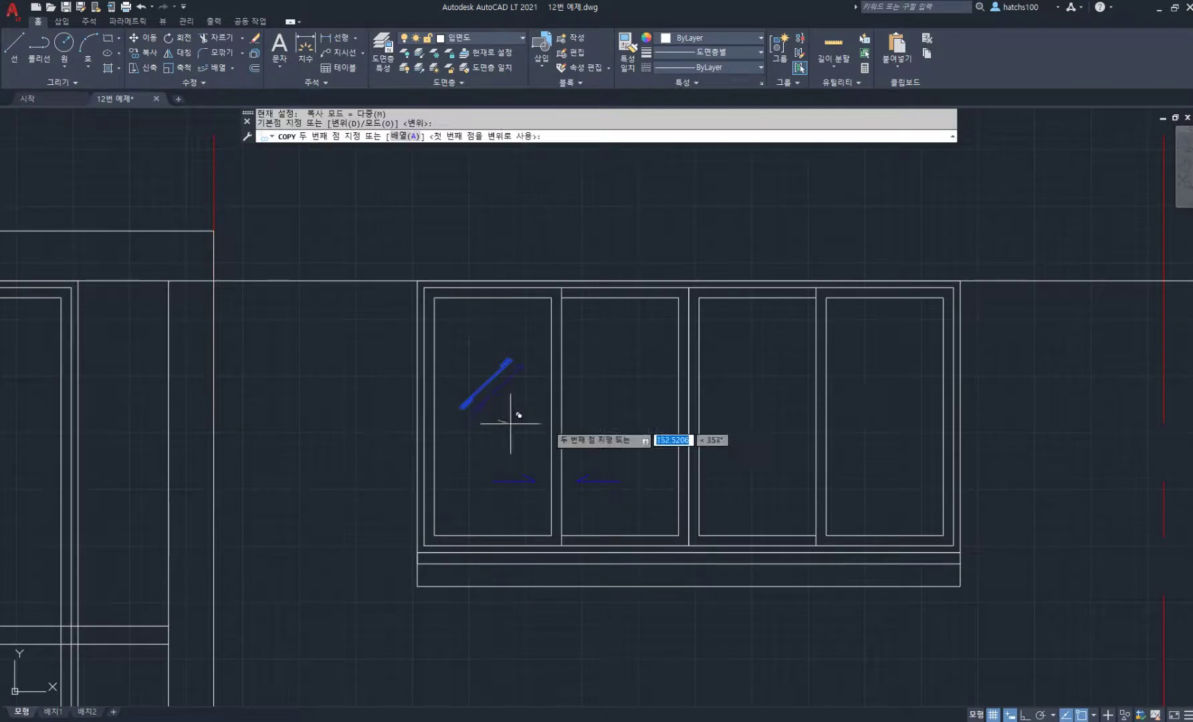
key(F8)
click(629, 409)
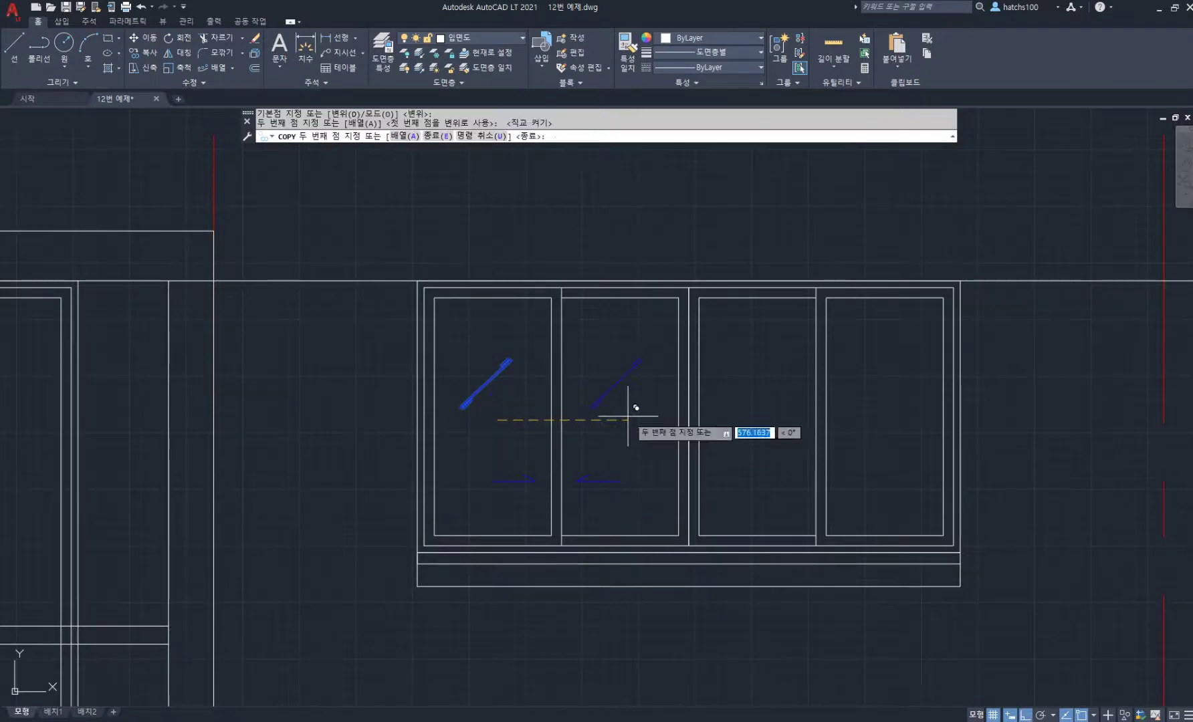
click(768, 413)
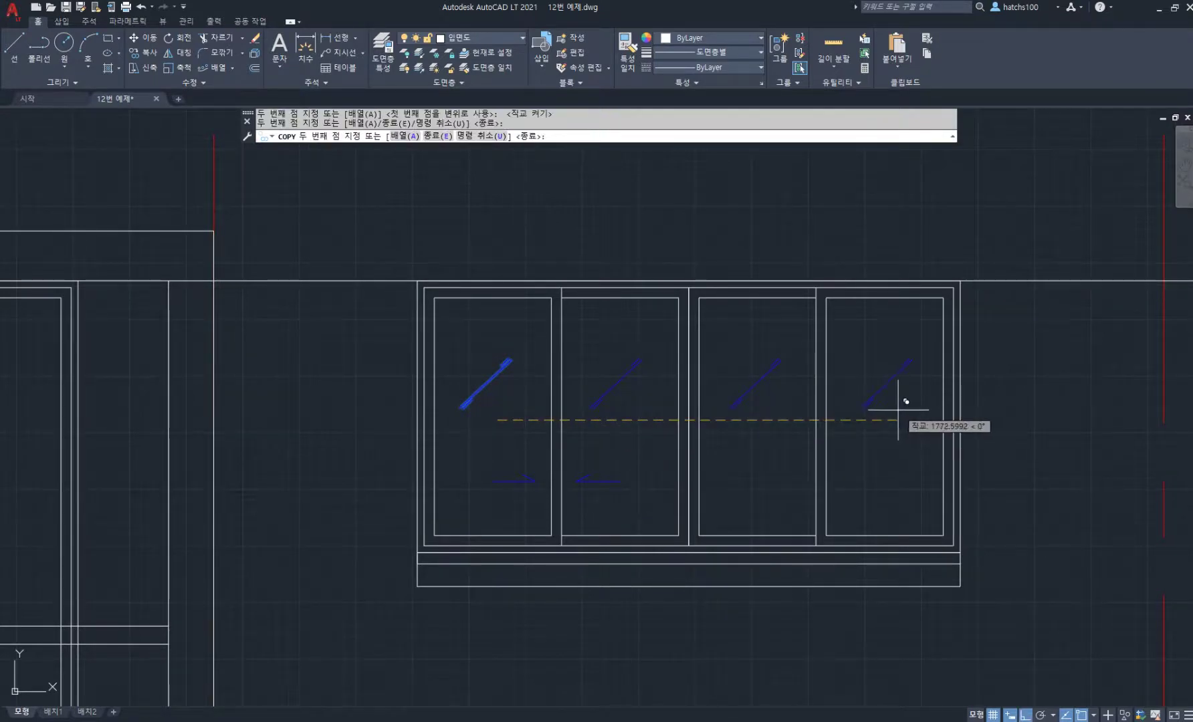
click(898, 410)
key(Return)
Copy the bedroom window's pair of opening arrows horizontally onto its right-hand pair of sashes
text(co)
key(Return)
click(480, 442)
click(642, 507)
key(Return)
click(574, 631)
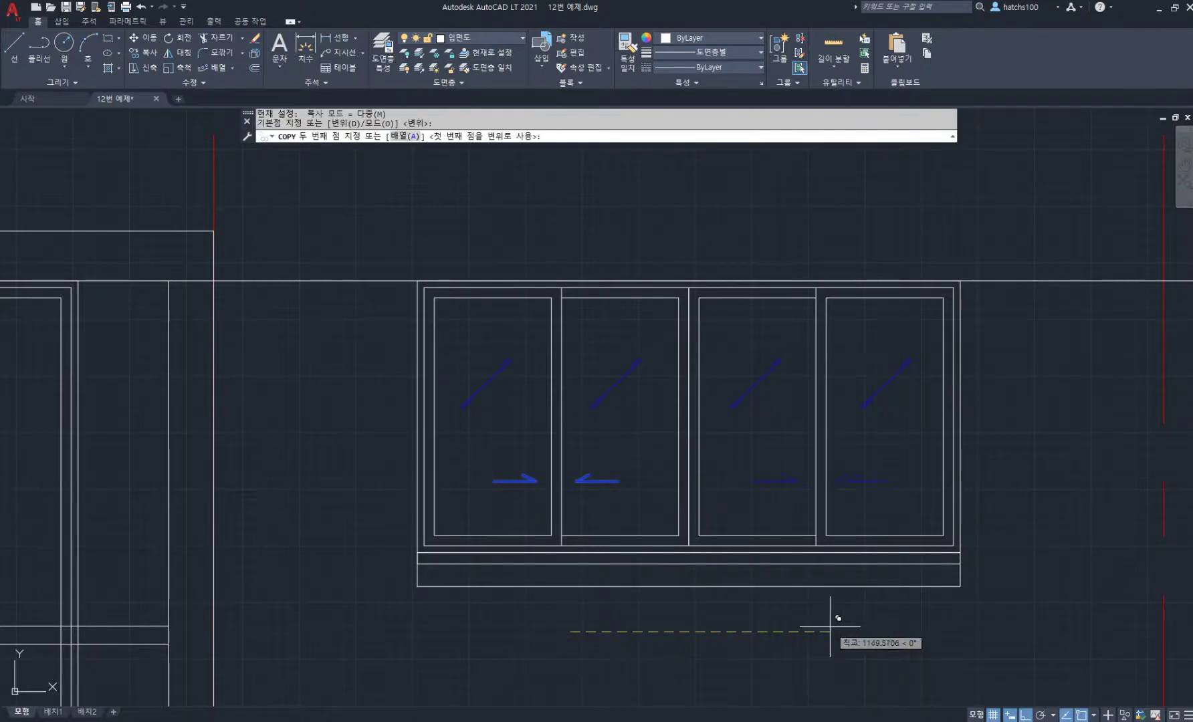
click(836, 627)
key(Return)
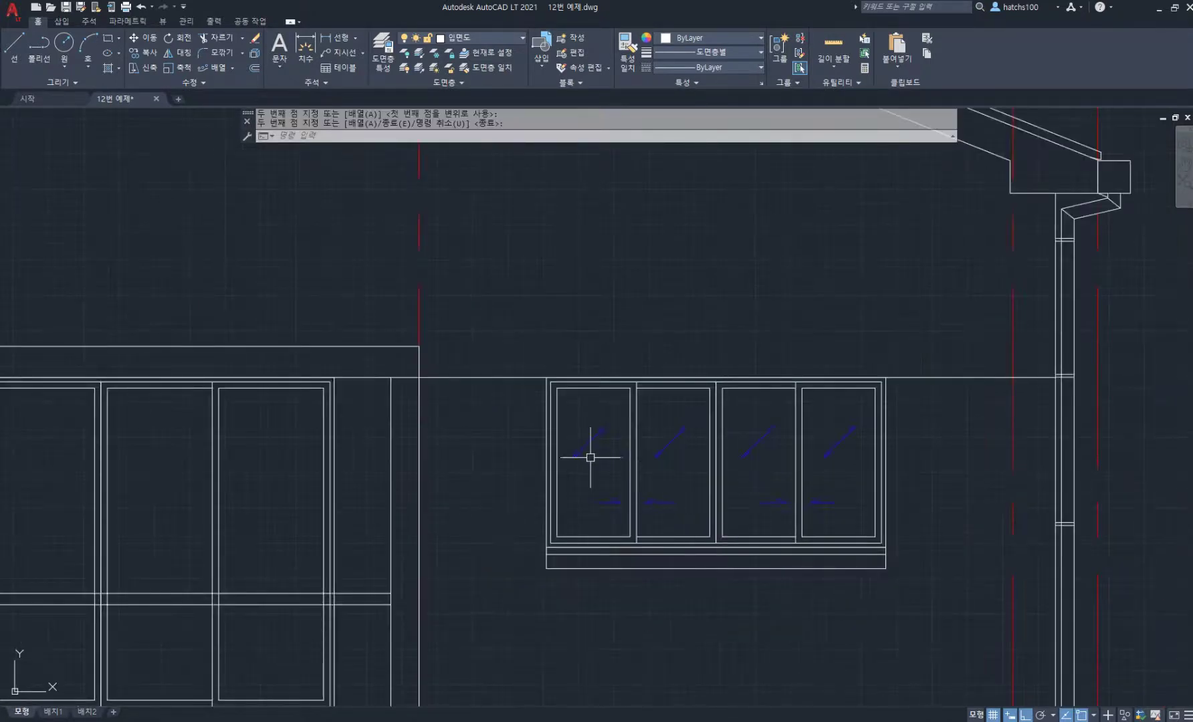
Copy the bedroom window's glass mark horizontally into each of the four living-room window sashes
text(co)
key(space)
click(512, 399)
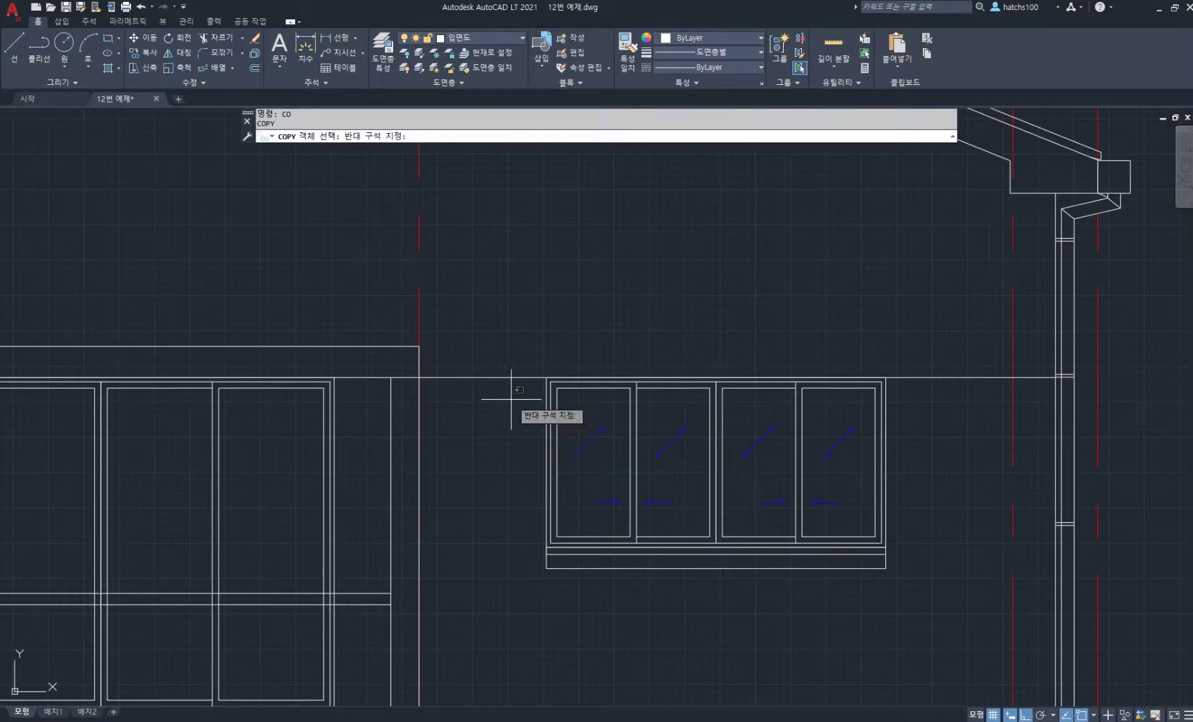
click(624, 475)
key(space)
click(589, 443)
scroll(789, 423, down, 2)
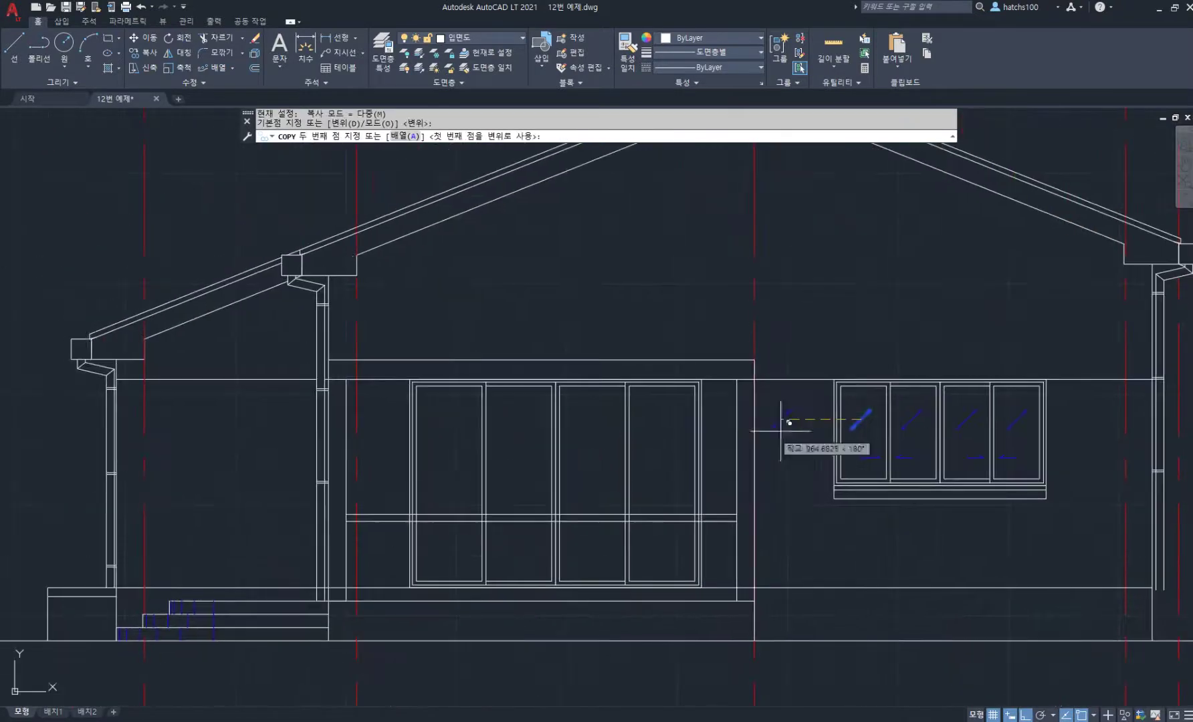
click(665, 437)
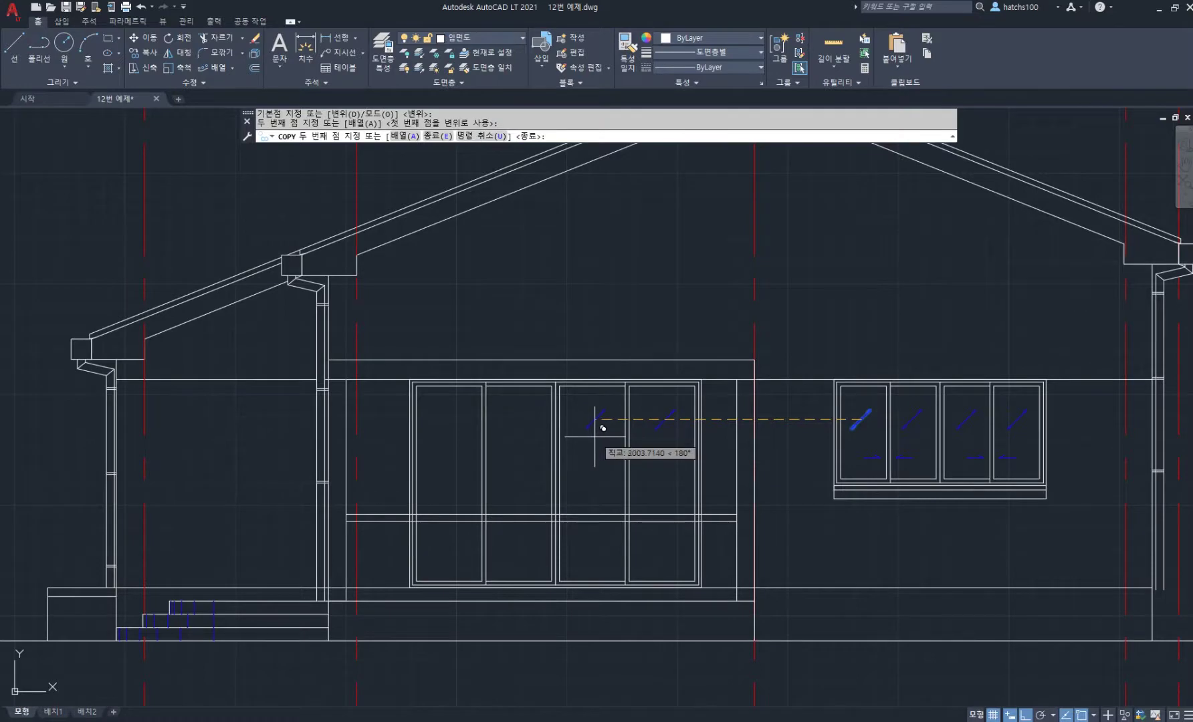
click(604, 428)
click(520, 442)
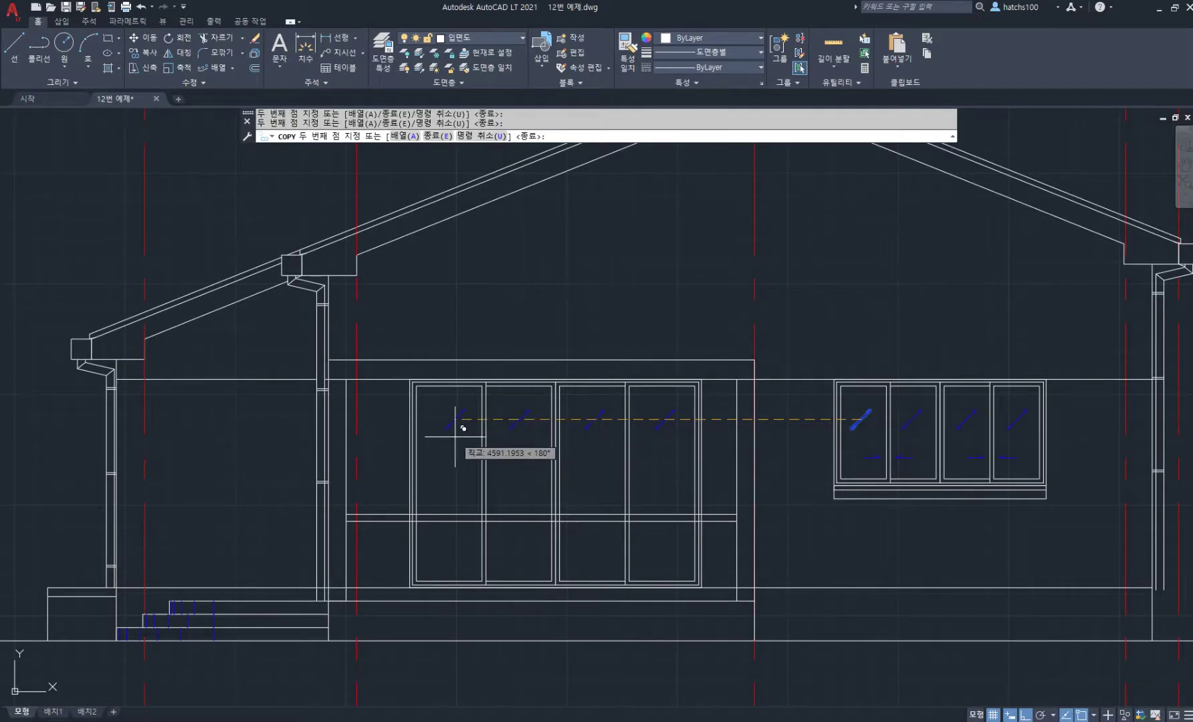
click(456, 436)
key(space)
Copy the bedroom window's pair of opening arrows horizontally onto both sash pairs of the living-room window
key(space)
click(846, 444)
click(924, 473)
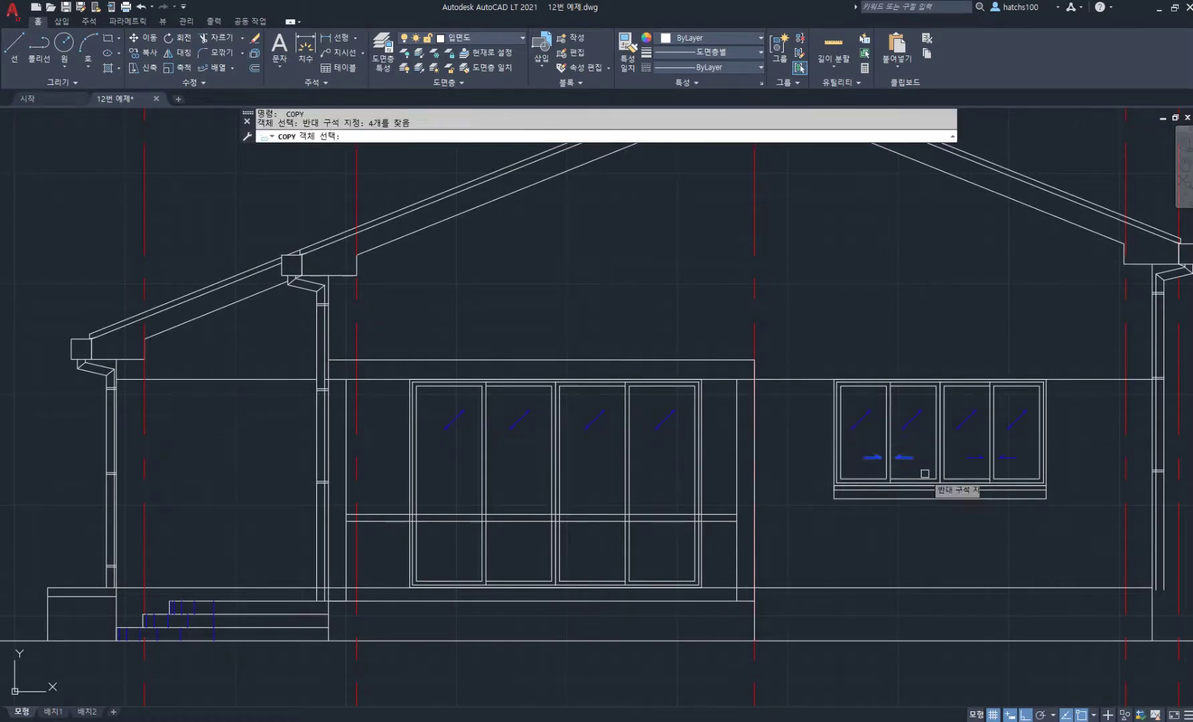
scroll(894, 460, up, 3)
key(space)
click(876, 453)
scroll(876, 452, down, 4)
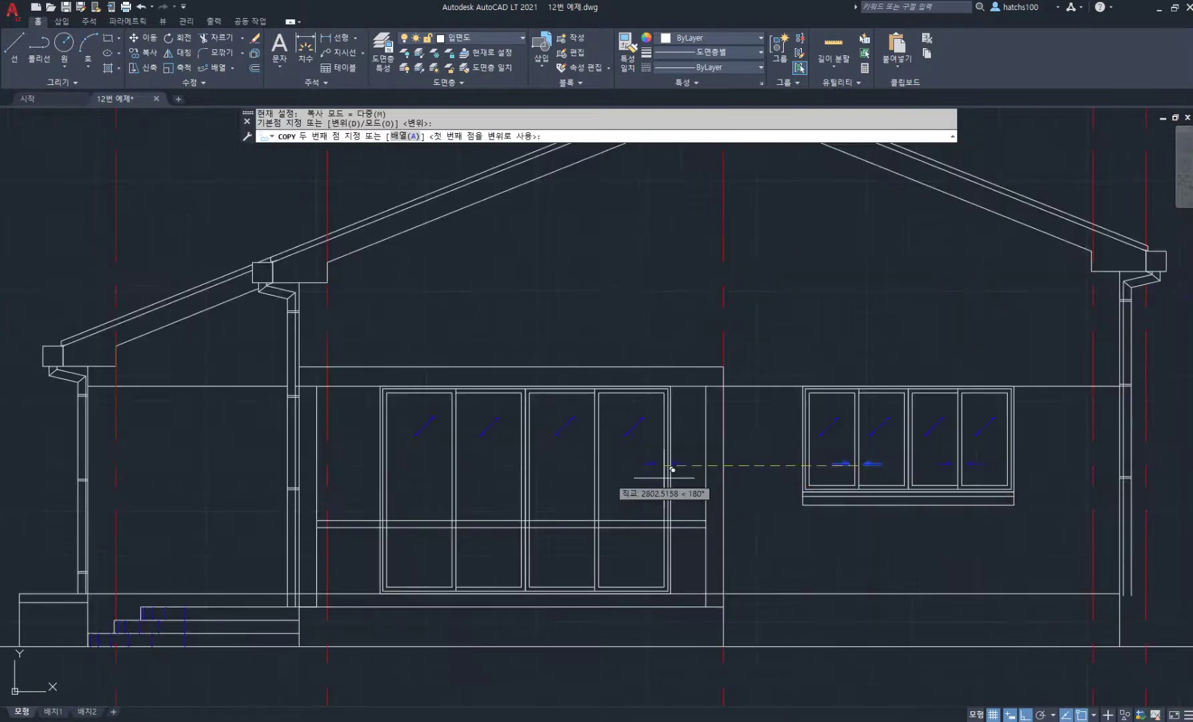
scroll(628, 453, down, 2)
scroll(621, 458, up, 10)
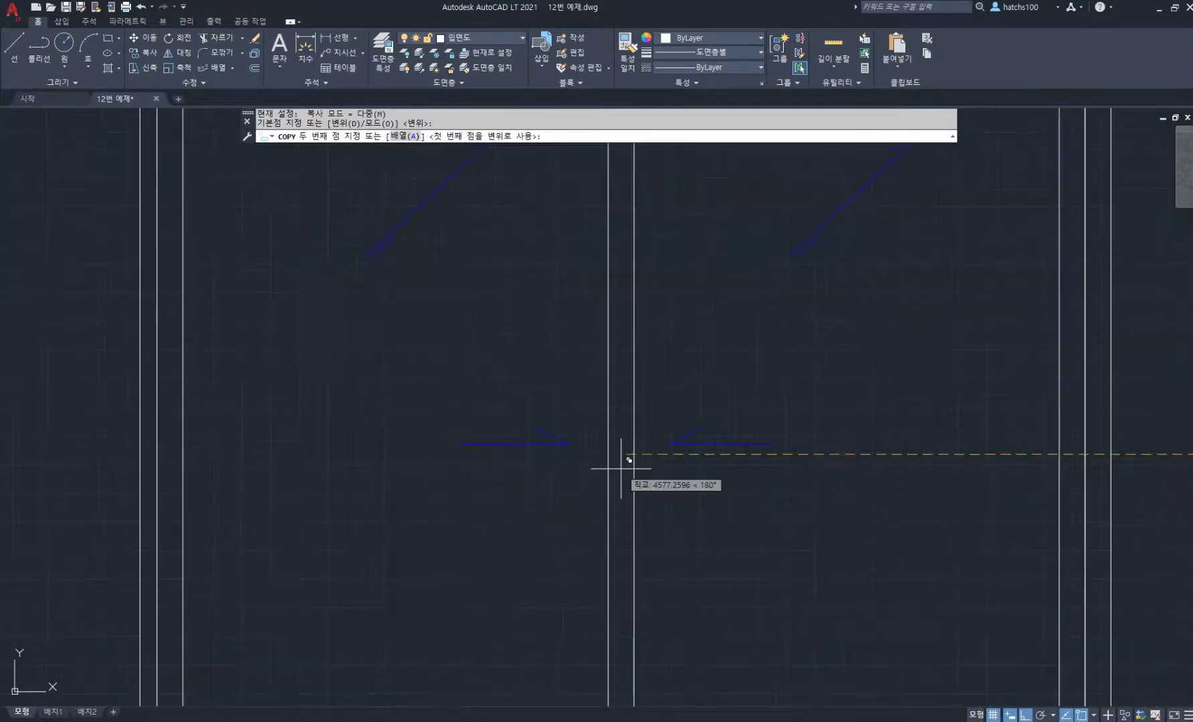
click(619, 440)
scroll(619, 441, down, 4)
scroll(727, 439, up, 4)
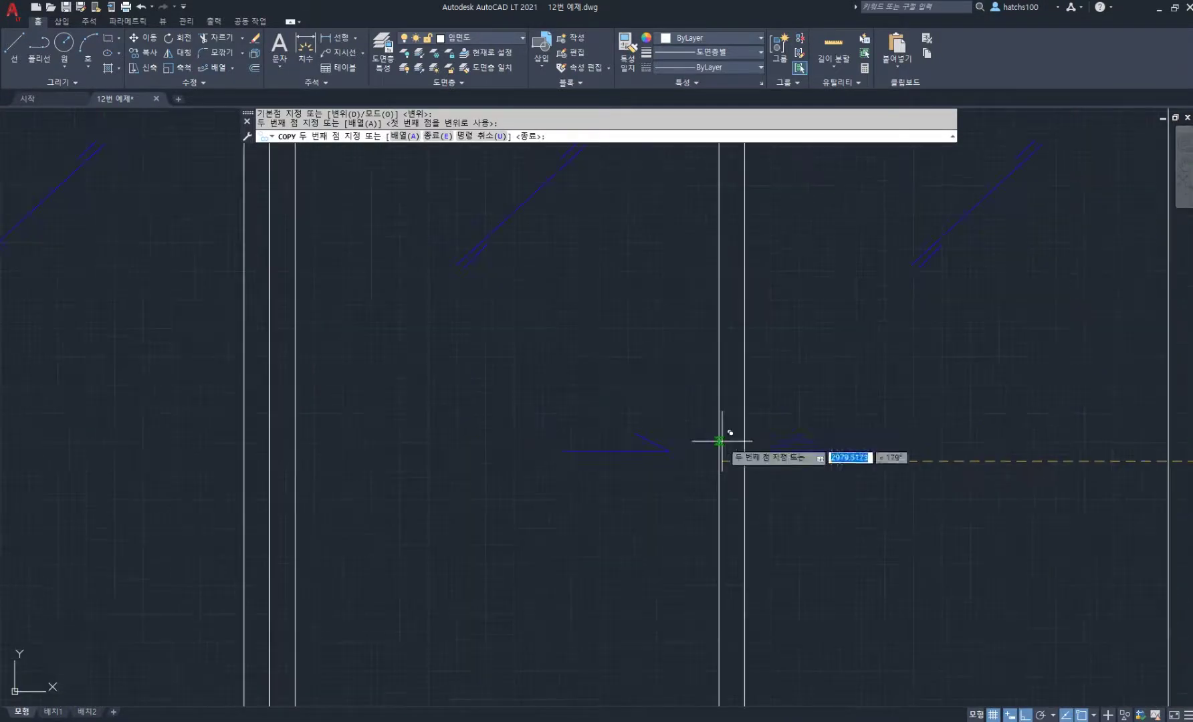
click(737, 457)
key(space)
scroll(739, 454, down, 4)
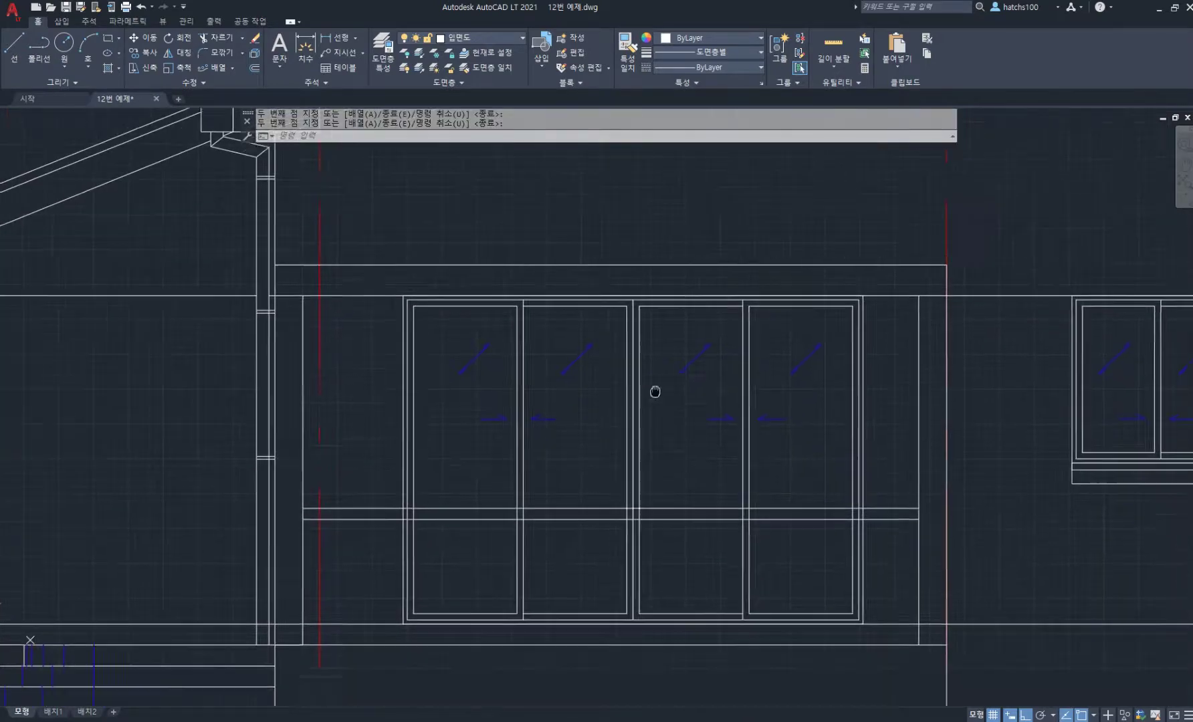
Move all the living-room window's glass marks and opening arrows slightly straight down
text(m)
key(space)
click(846, 466)
key(space)
click(819, 398)
click(818, 431)
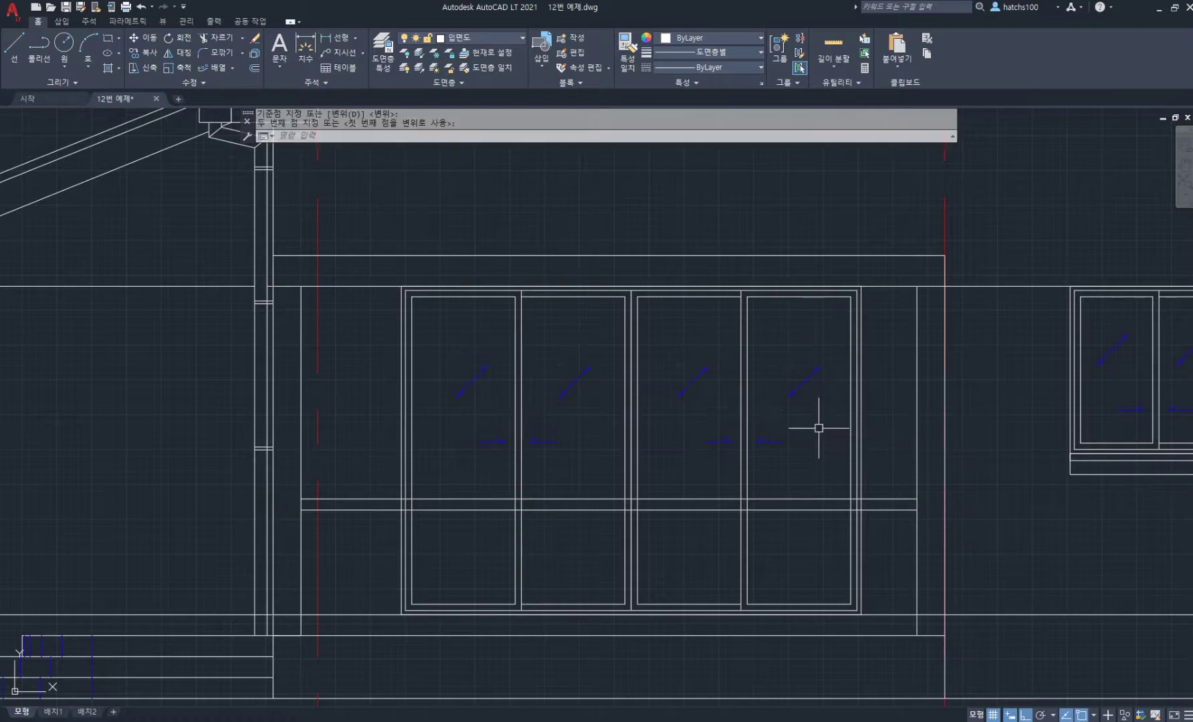
Trim the living-room window's vertical lines where they cross between the two horizontal handrail lines
scroll(615, 488, down, 4)
scroll(566, 534, up, 2)
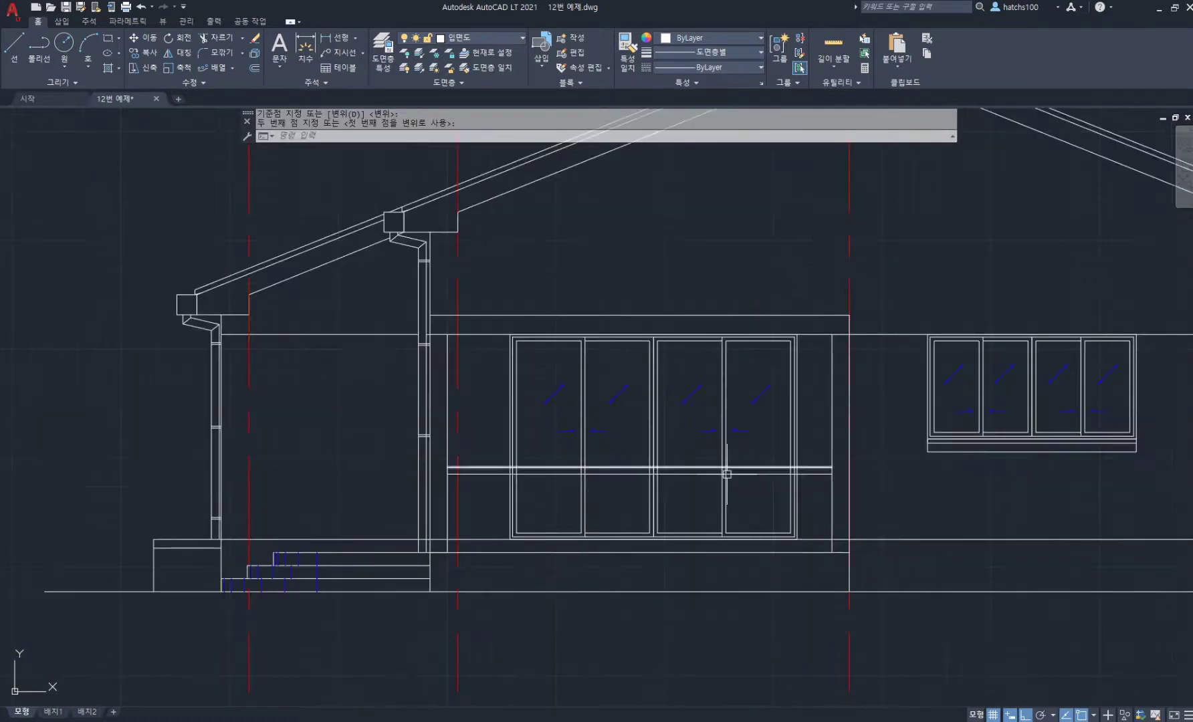
scroll(681, 481, up, 4)
middle_drag(729, 477, 838, 411)
text(t)
key(Return)
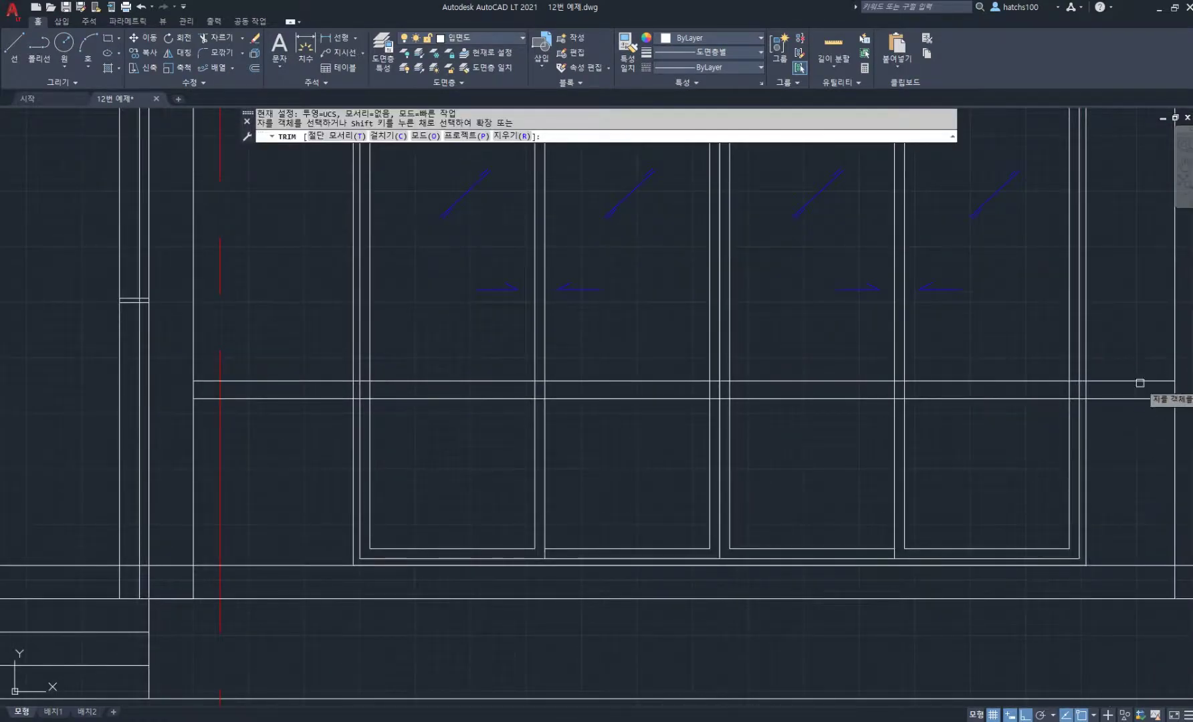
click(1121, 389)
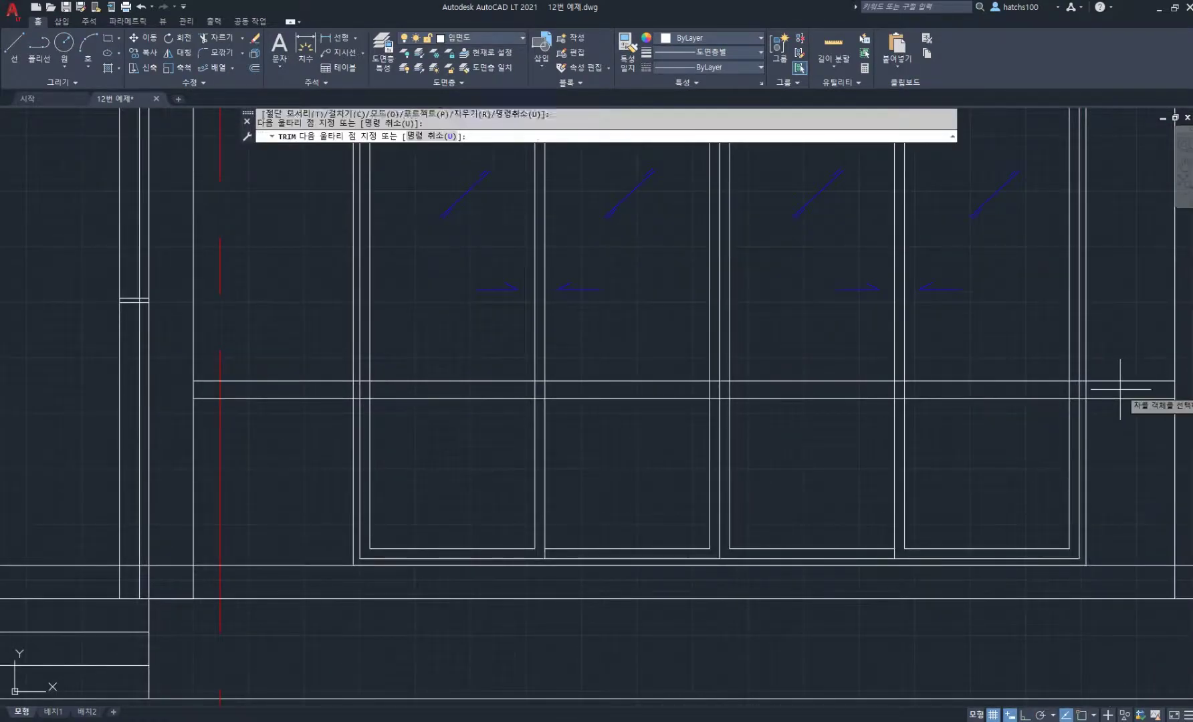
click(338, 388)
key(Return)
scroll(534, 416, down, 3)
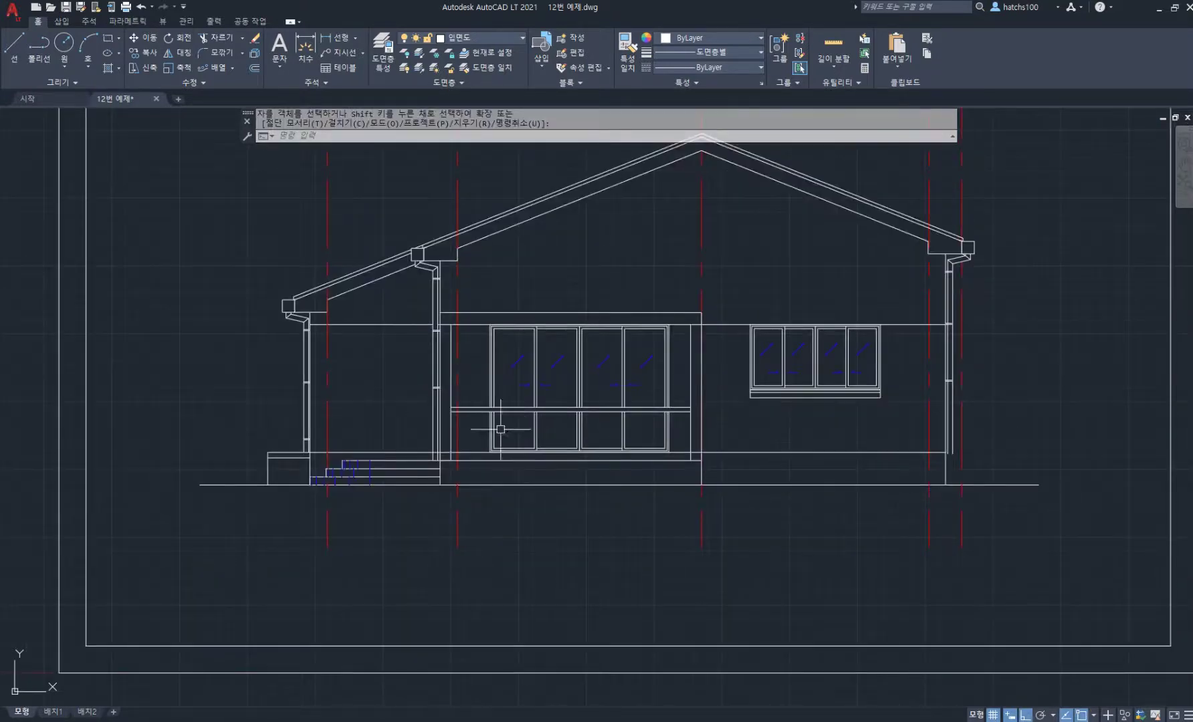
Draw a vertical baluster line from the handrail's lower line to the terrace floor line, just right of the left post
scroll(501, 429, up, 5)
scroll(415, 397, up, 2)
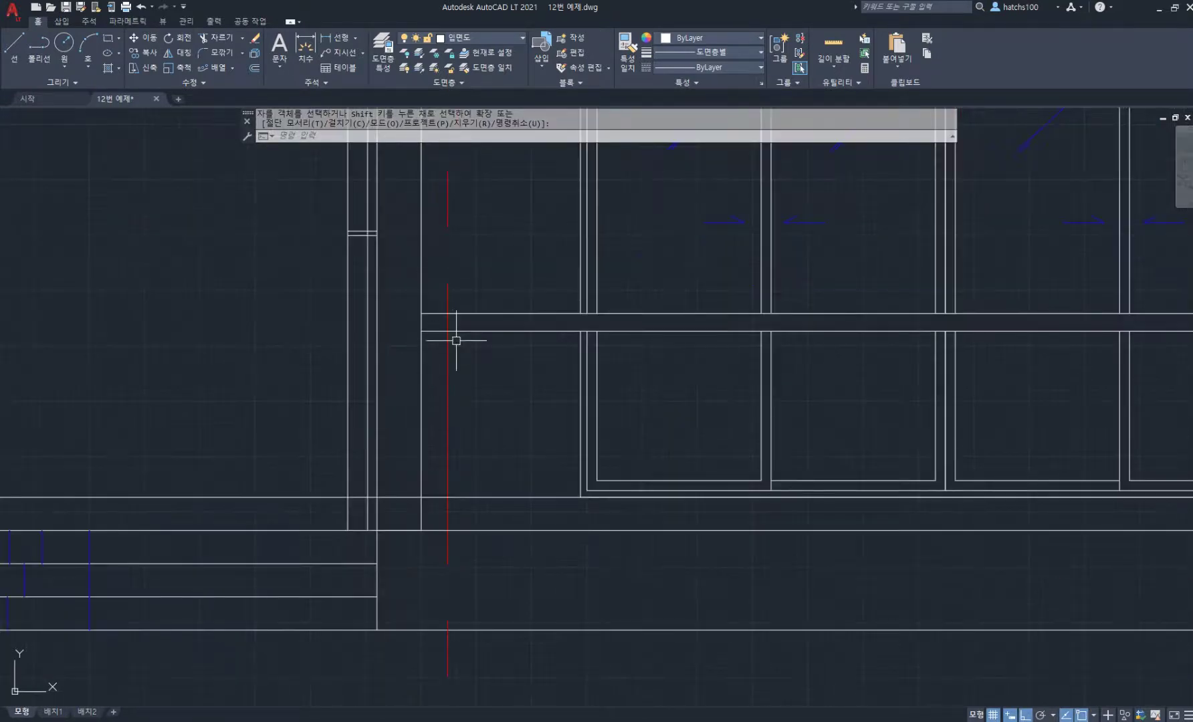
text(l)
key(Return)
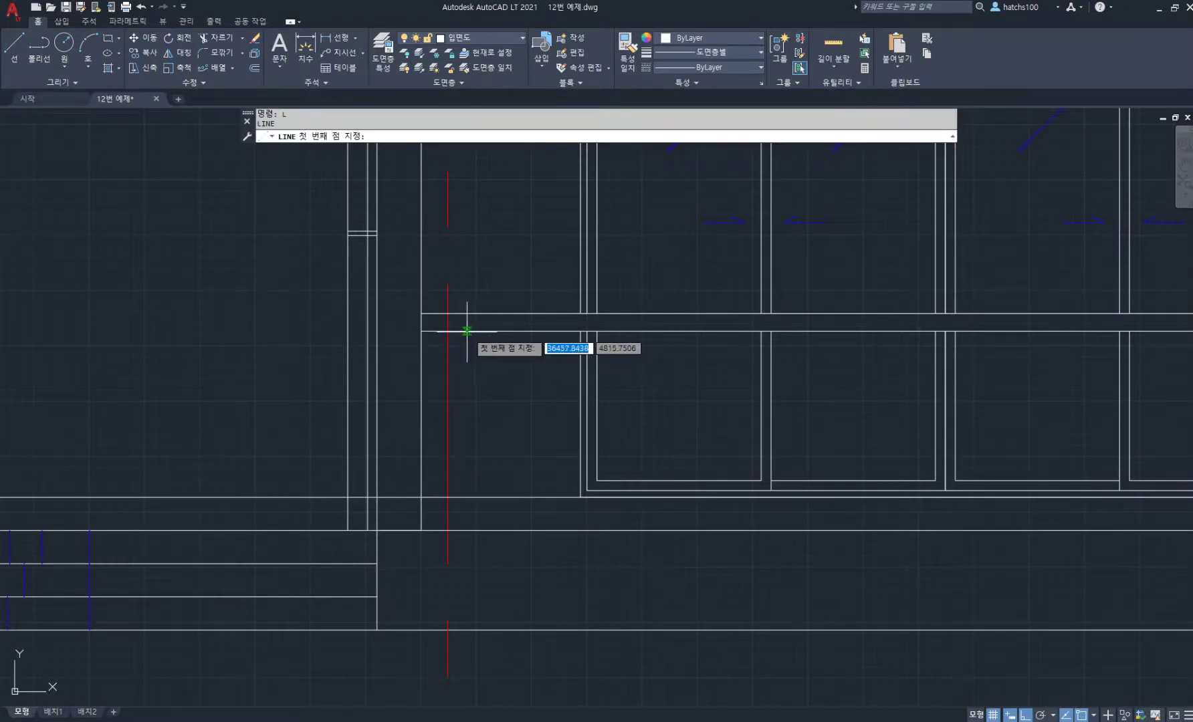
click(467, 330)
click(470, 530)
key(Return)
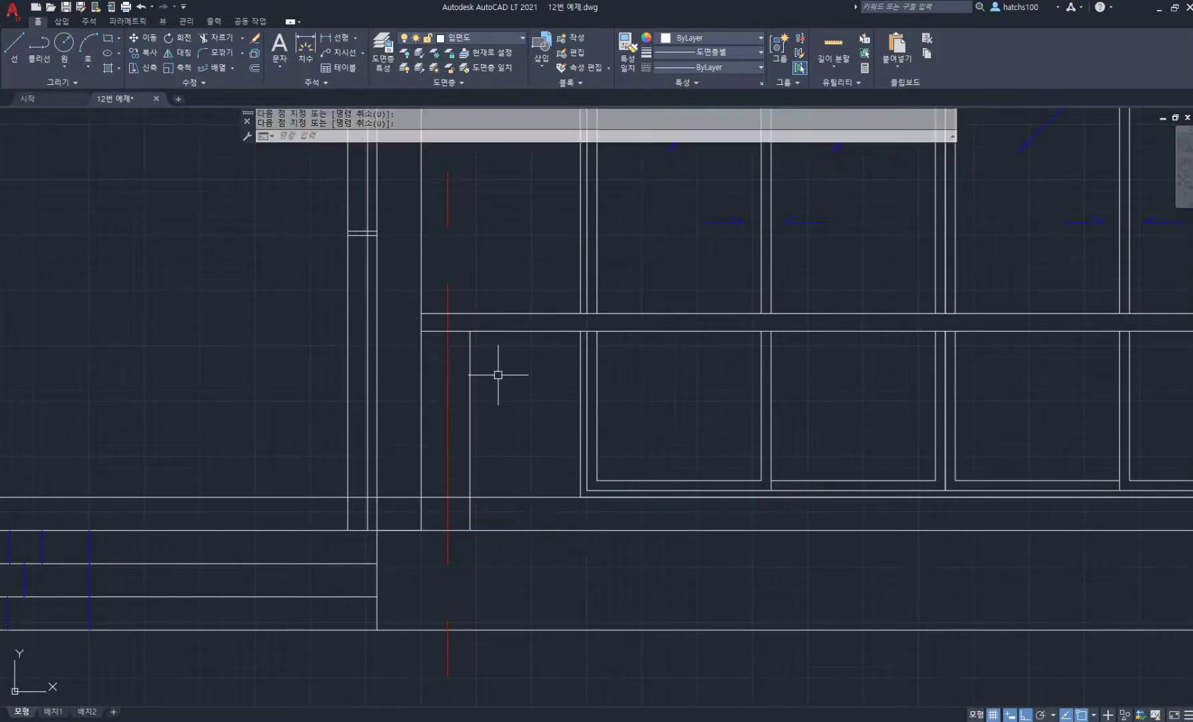
Offset the vertical baluster line 30 to the right to complete the first baluster
text(o)
key(Return)
key(Return)
click(469, 404)
text(30)
key(Return)
scroll(500, 399, down, 5)
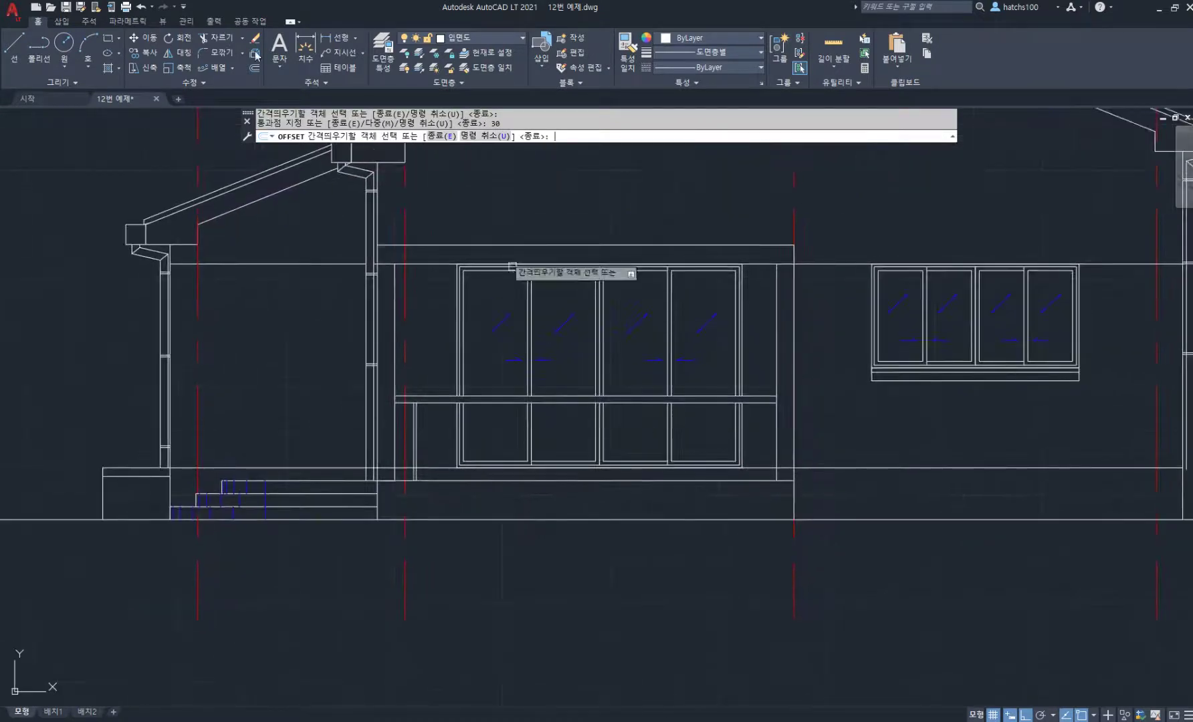
key(Return)
Path-array the baluster's two lines along the handrail's top line with a spacing of 300
scroll(421, 454, up, 5)
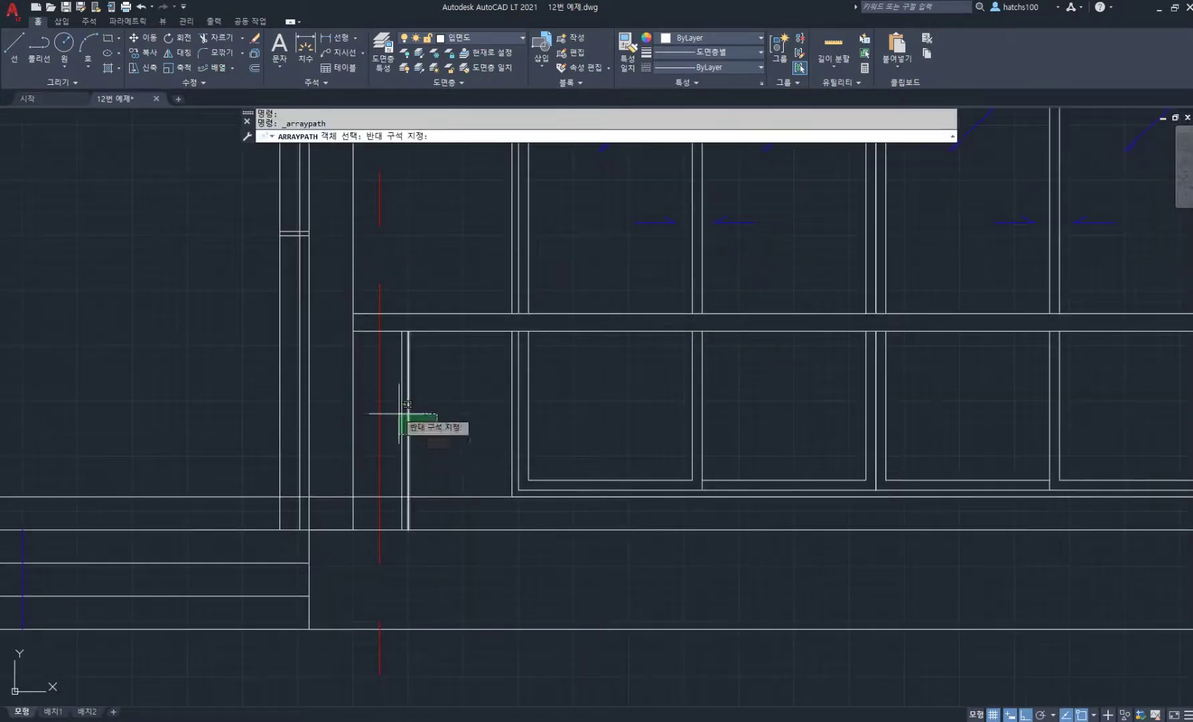
drag(422, 422, 401, 376)
key(Return)
scroll(422, 332, down, 3)
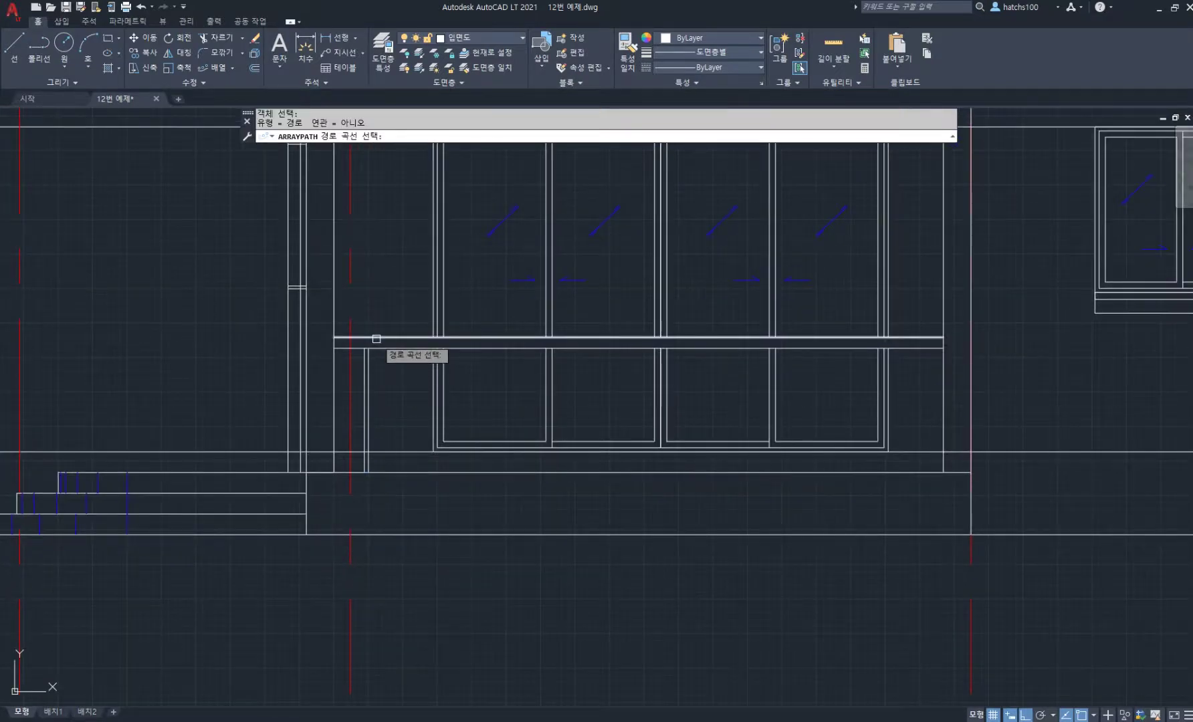
click(377, 339)
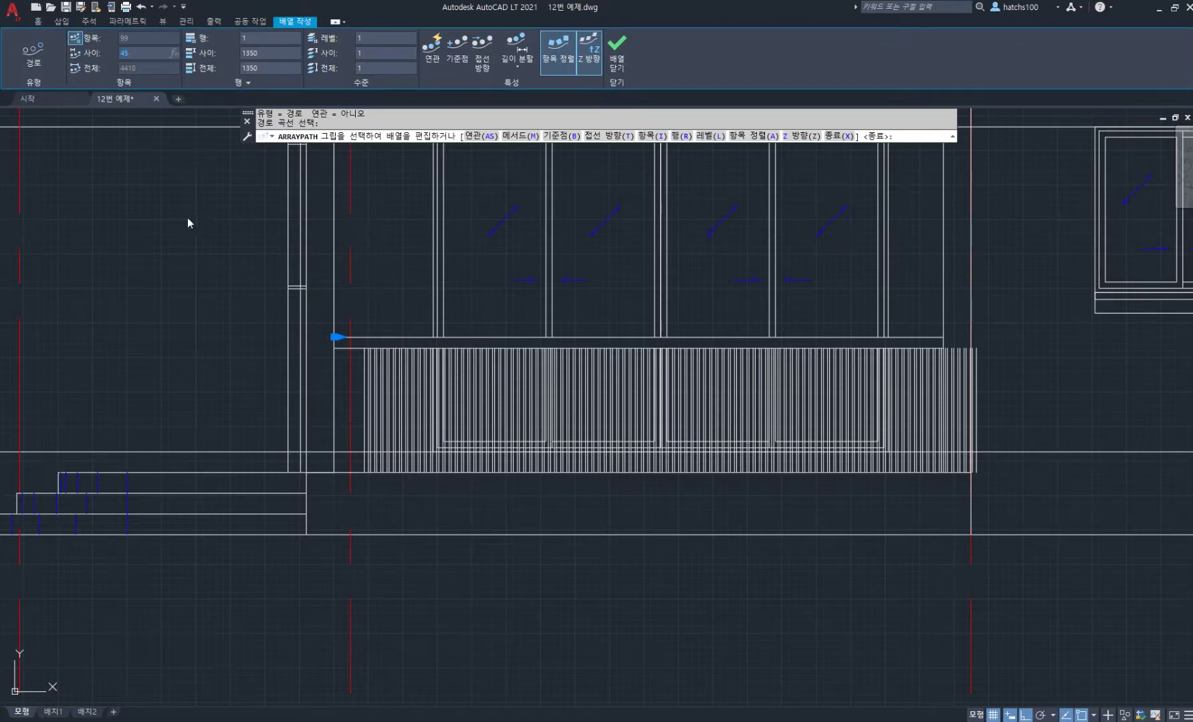
text(300)
key(Return)
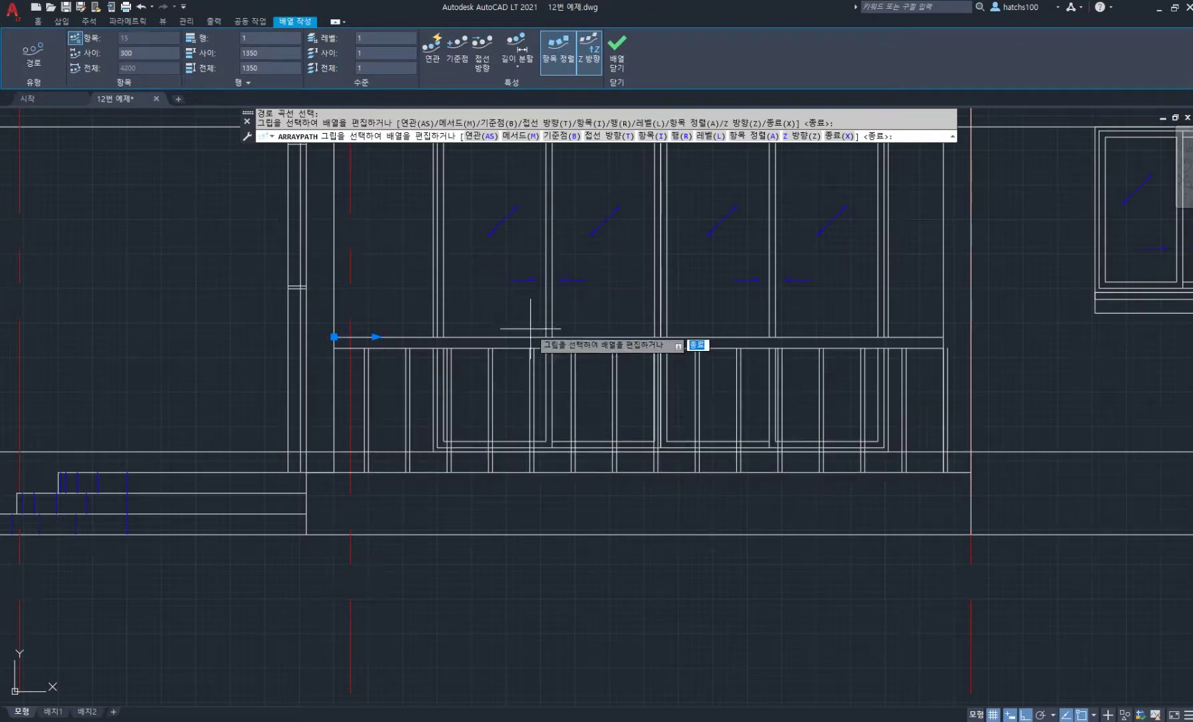
click(613, 60)
Delete the surplus baluster overlapping the right post at the end of the railing
scroll(948, 386, up, 2)
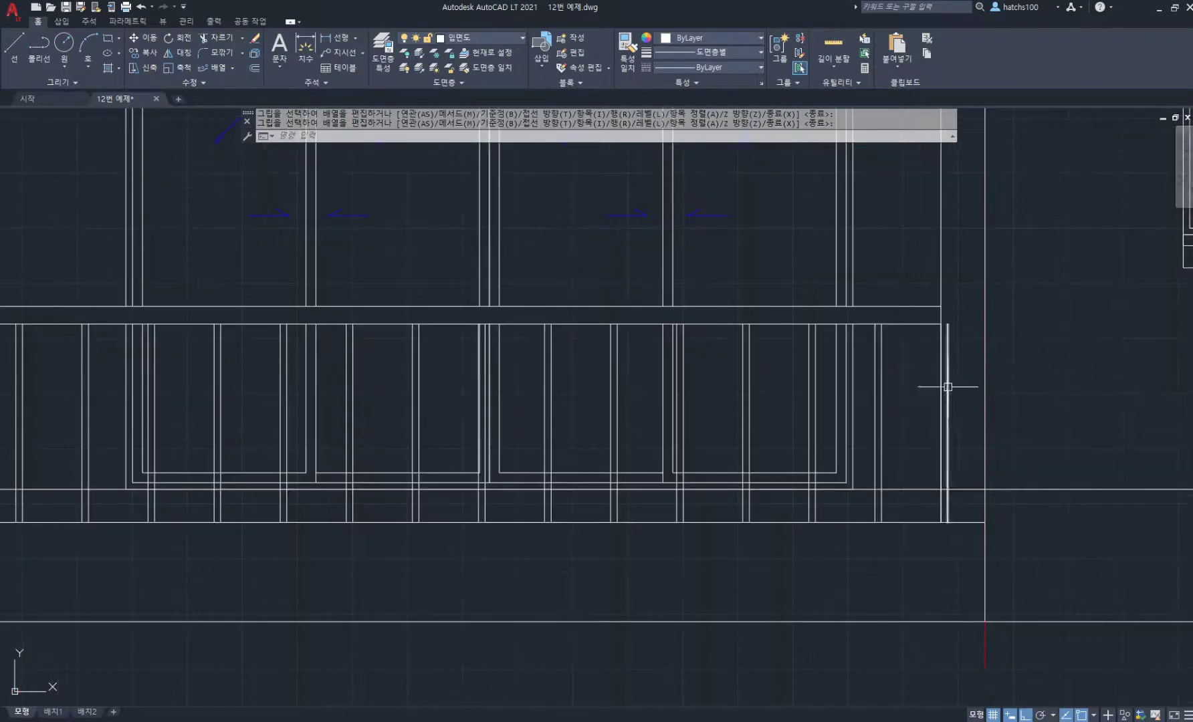
click(919, 318)
click(966, 564)
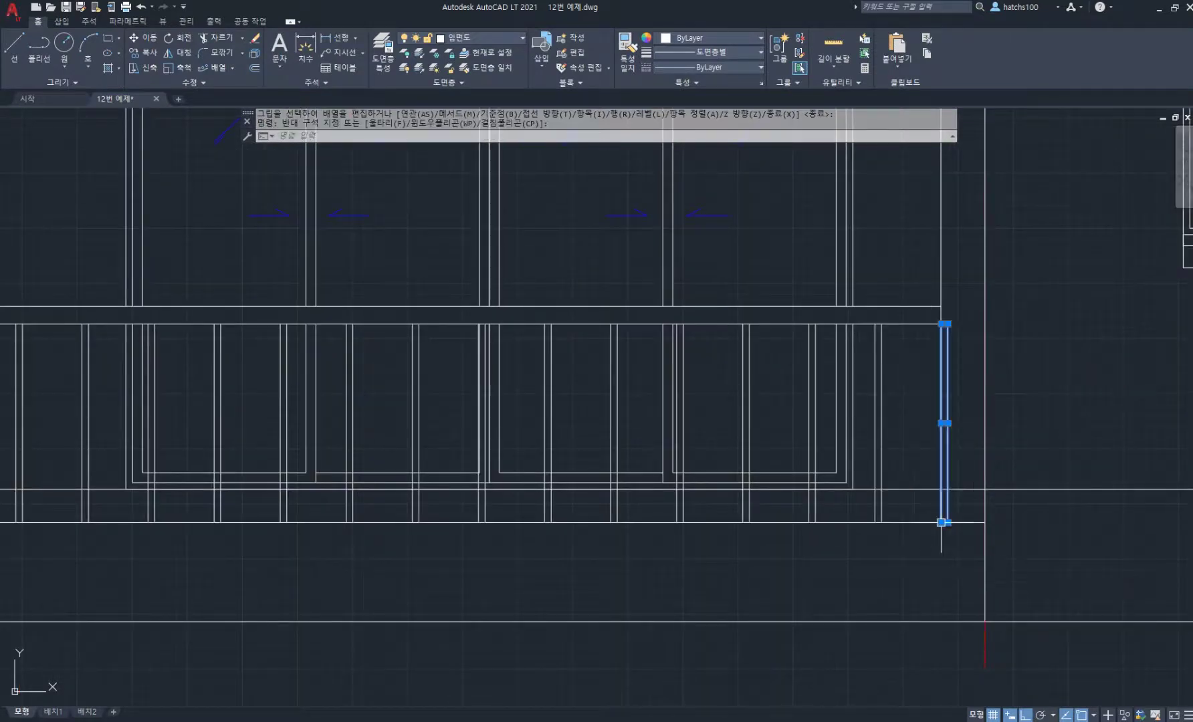
scroll(942, 525, down, 3)
key(Delete)
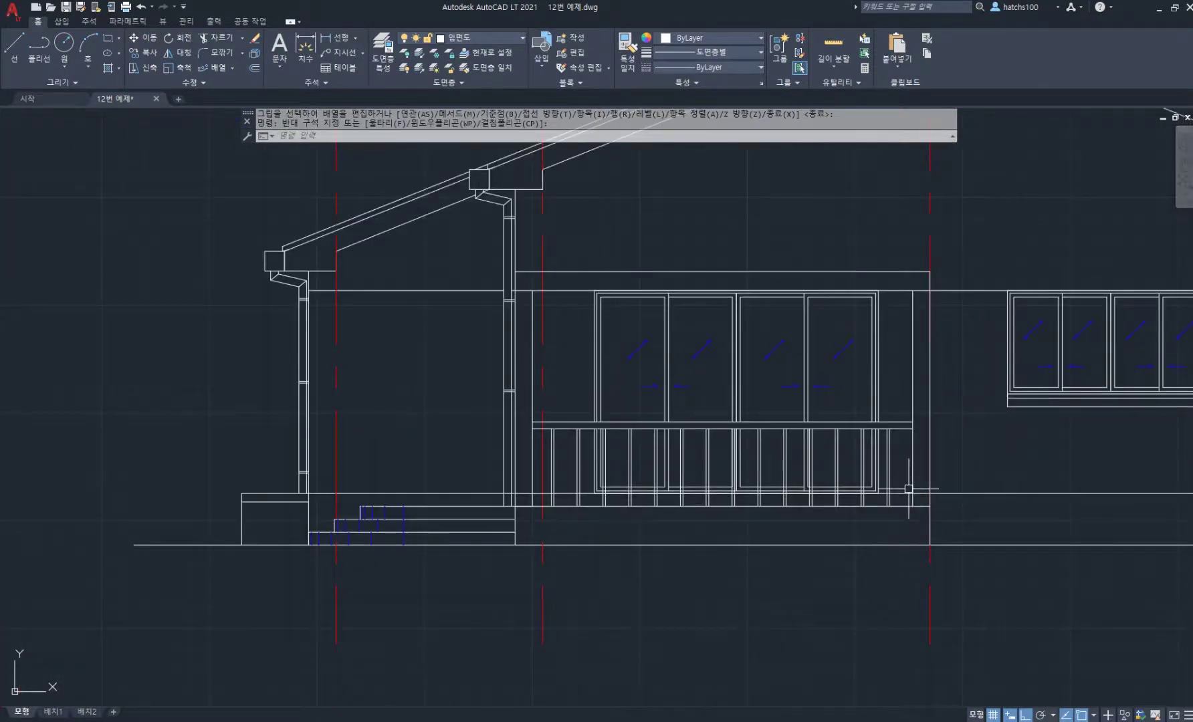
Move all the terrace railing balusters about 27 to the right to even out their spacing between the posts
scroll(532, 493, up, 2)
middle_drag(701, 465, 567, 454)
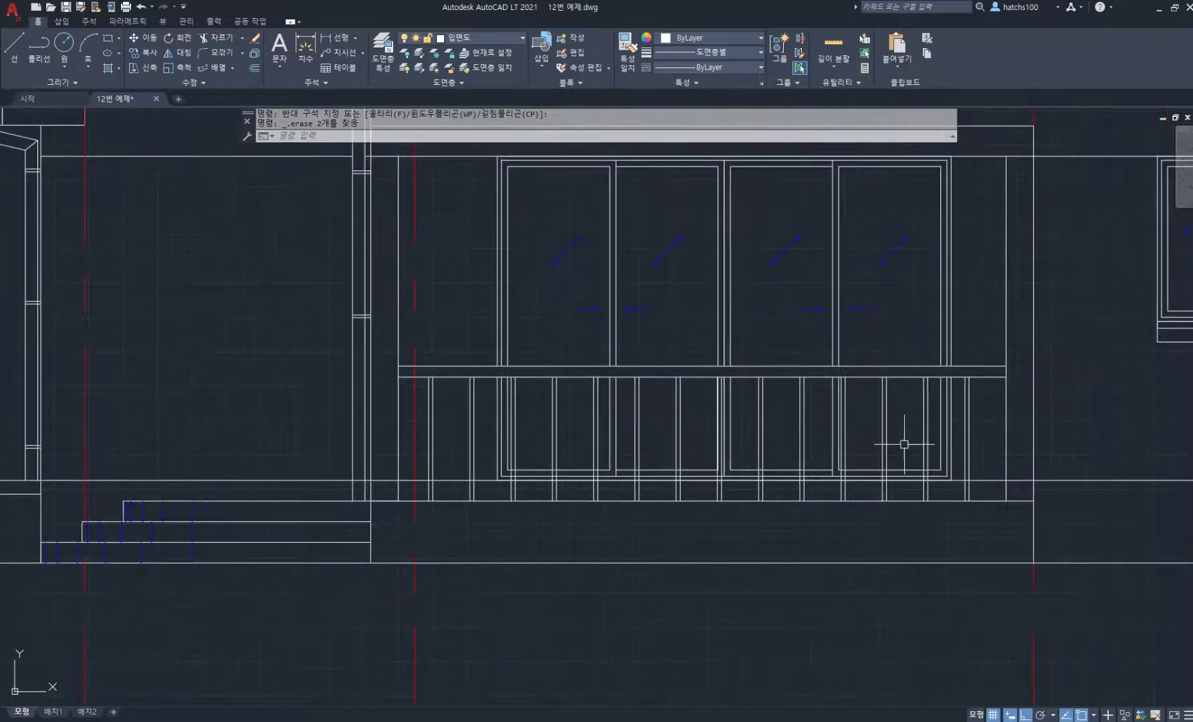
text(m)
key(Return)
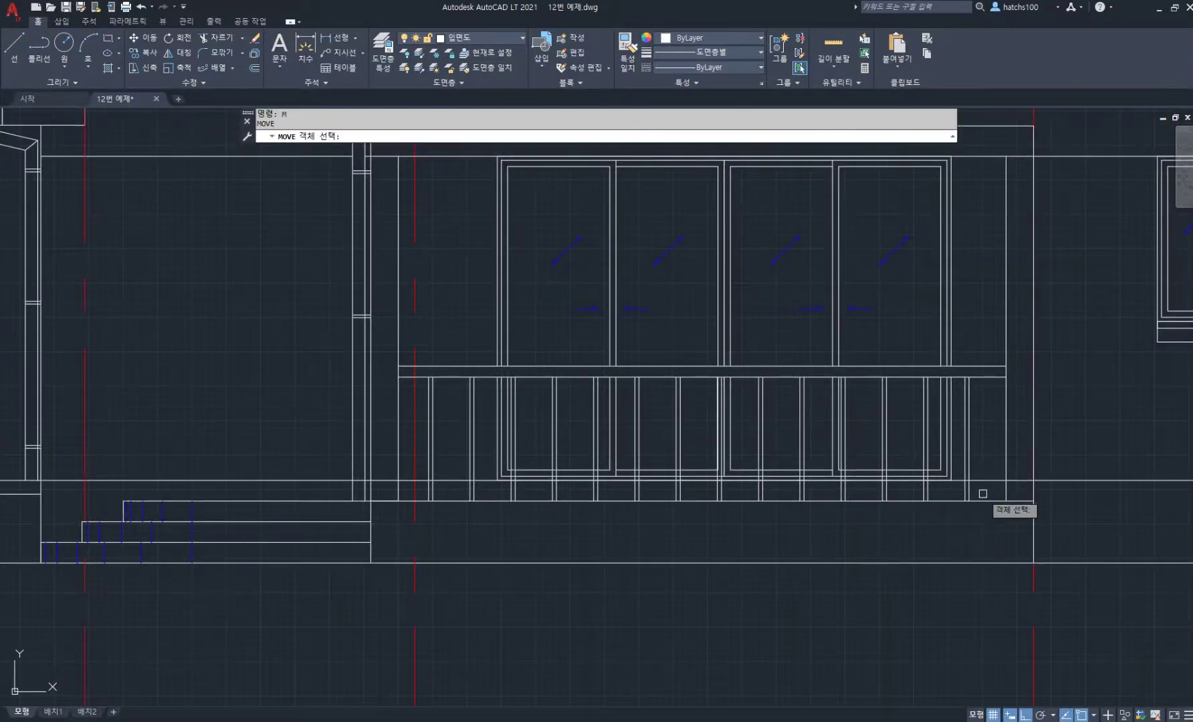
click(982, 492)
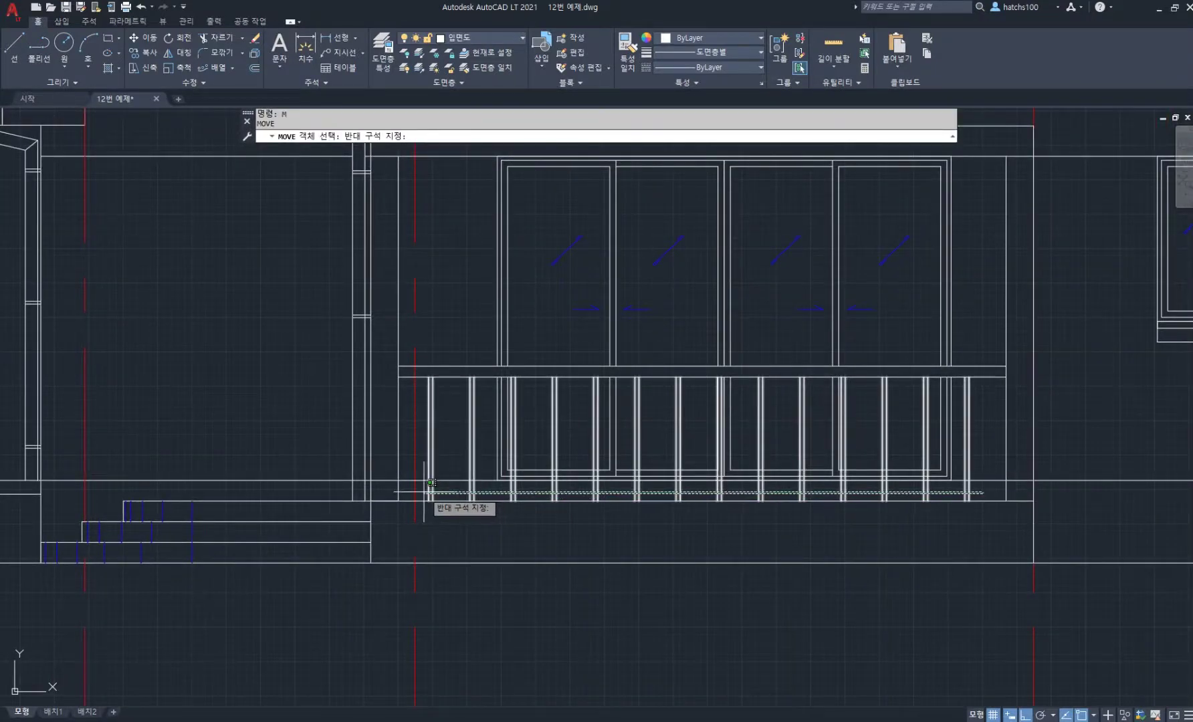
click(431, 481)
key(Return)
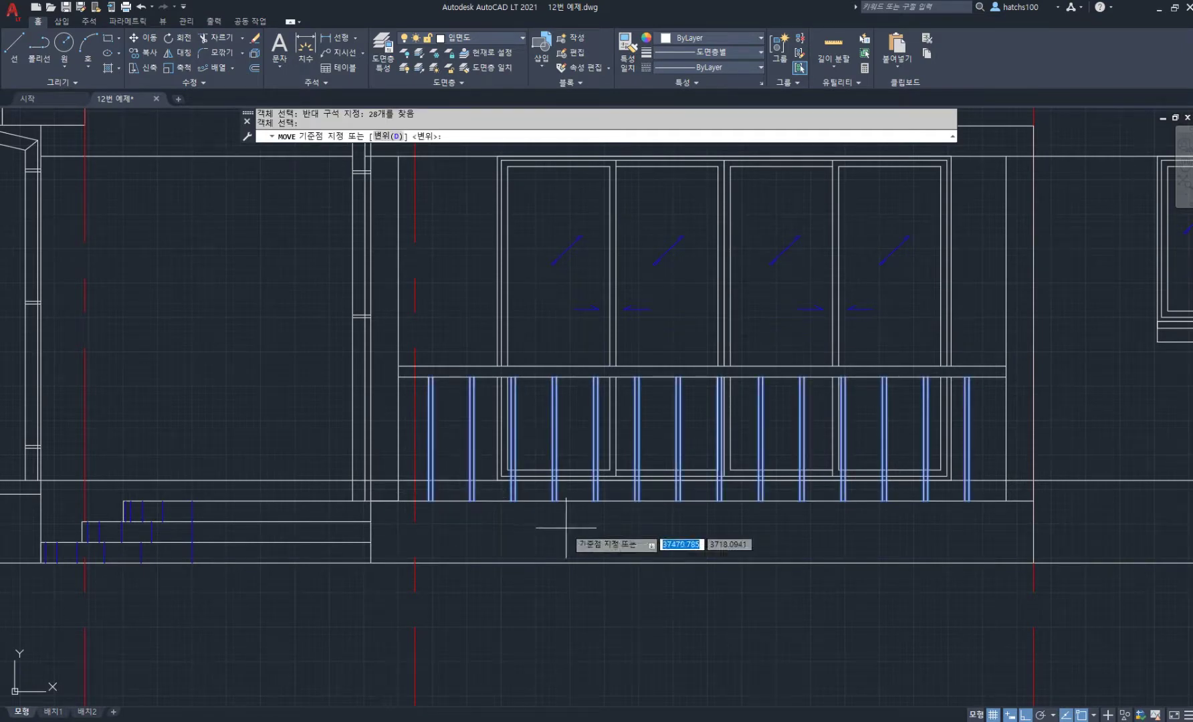
click(569, 527)
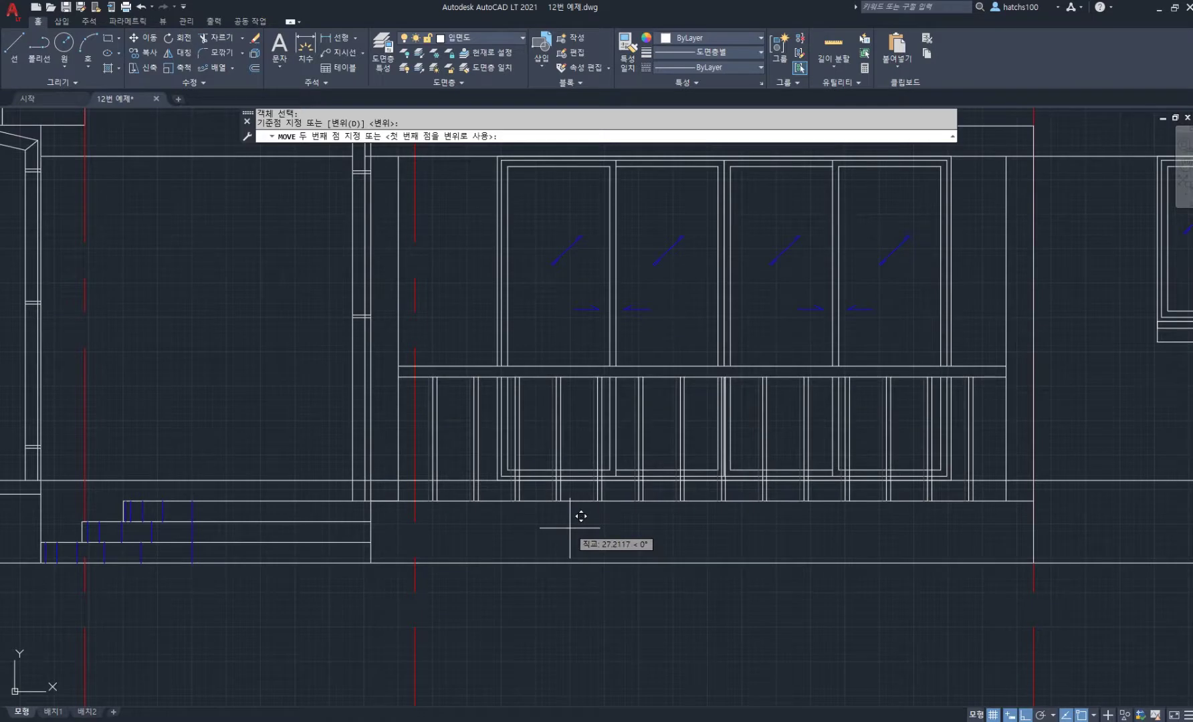
click(570, 527)
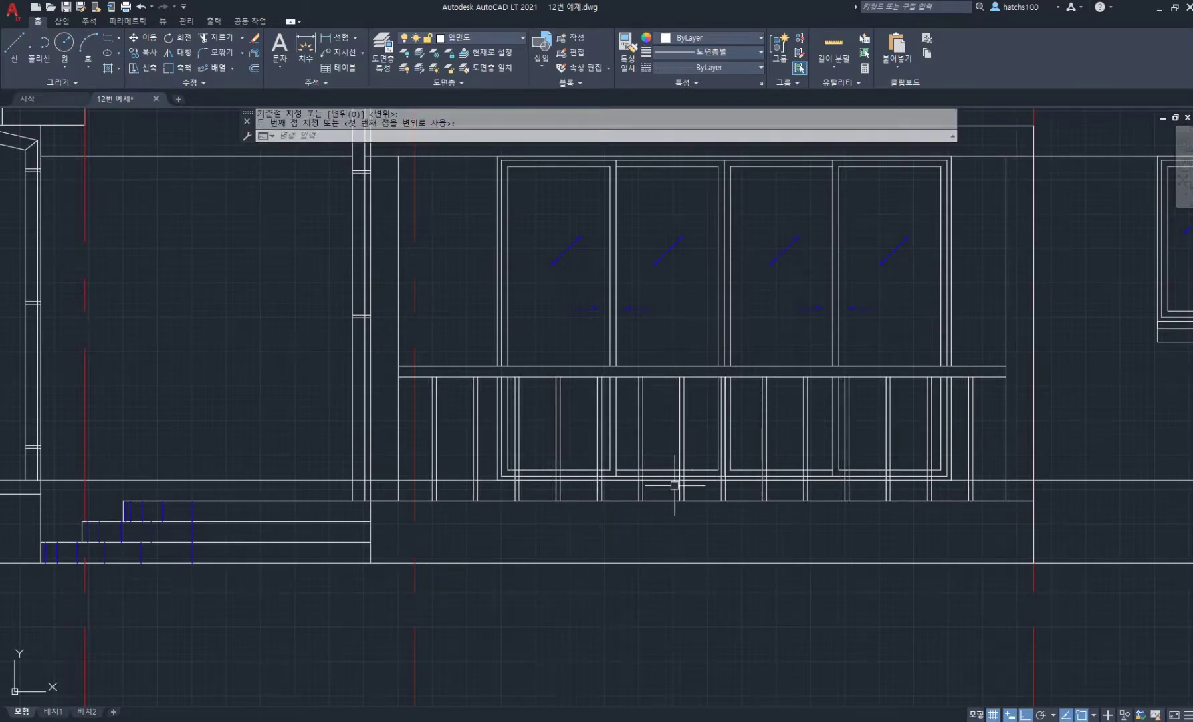
scroll(607, 485, up, 5)
text(tr)
key(space)
click(561, 365)
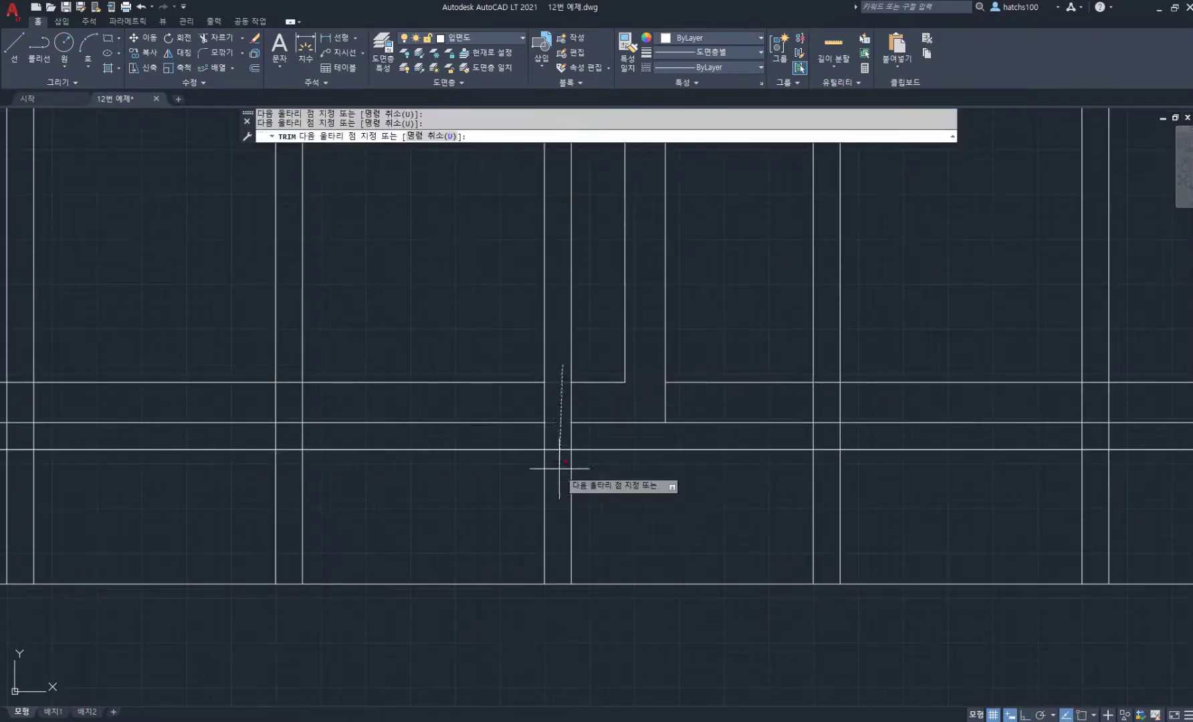
scroll(559, 466, down, 5)
key(Escape)
key(Escape)
scroll(552, 380, down, 3)
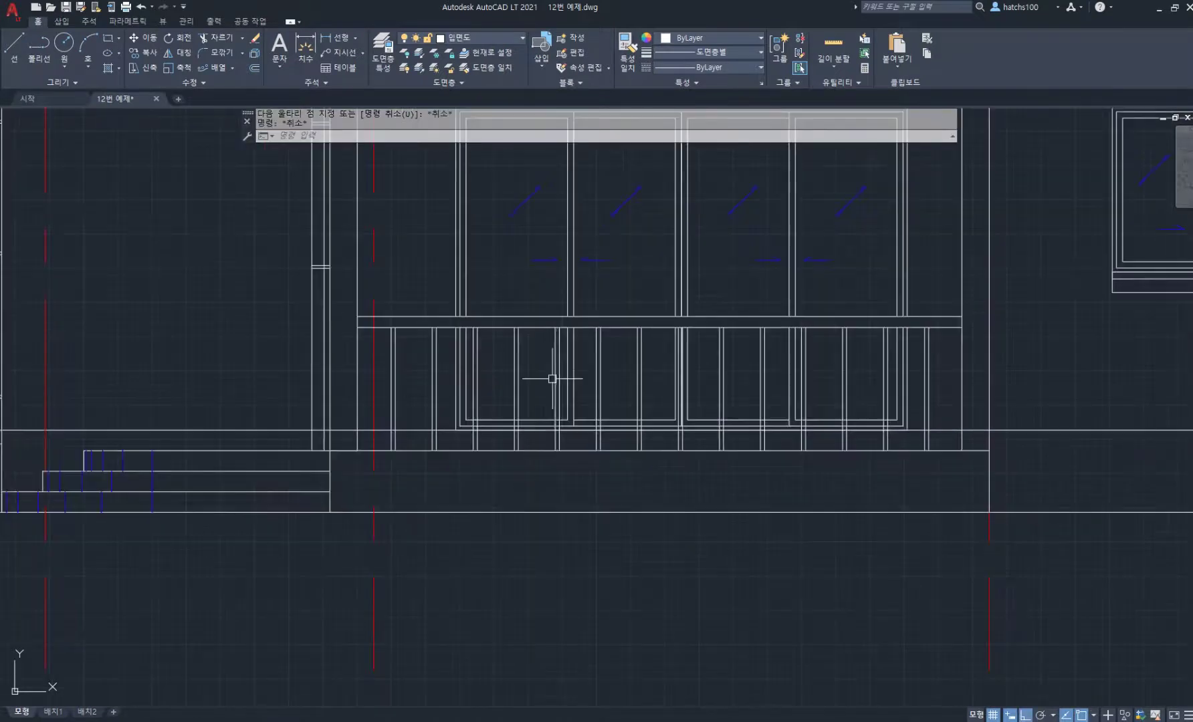
Draw a circle of radius 80 centred on the lower apex of the elevation's double roof line at the ridge
scroll(605, 422, down, 4)
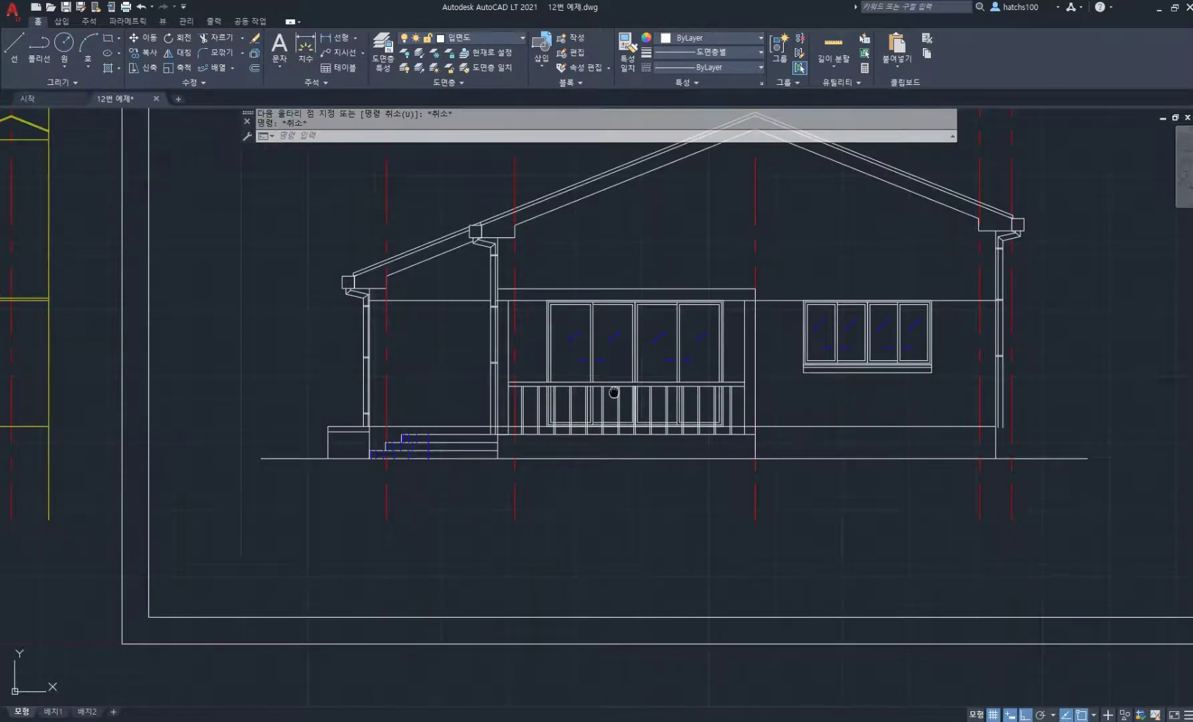
middle_drag(614, 392, 553, 467)
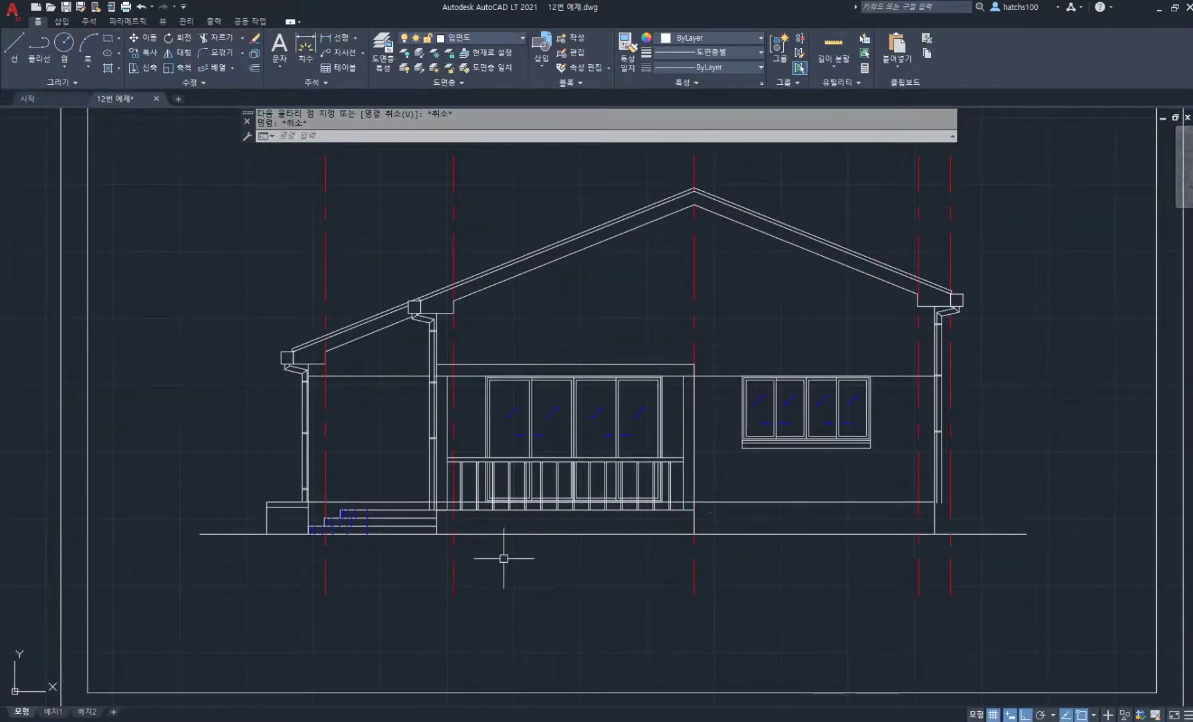
middle_drag(626, 318, 526, 435)
scroll(620, 266, up, 4)
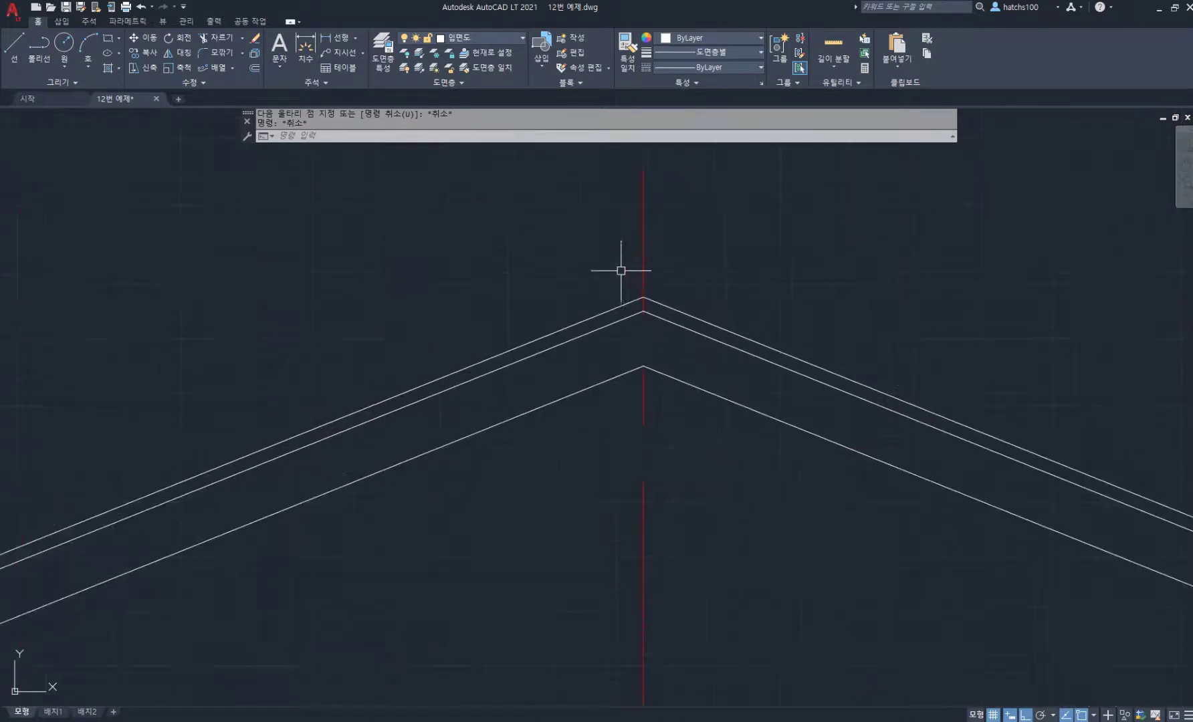
middle_drag(623, 310, 631, 346)
scroll(559, 386, up, 2)
text(c)
key(Return)
click(615, 330)
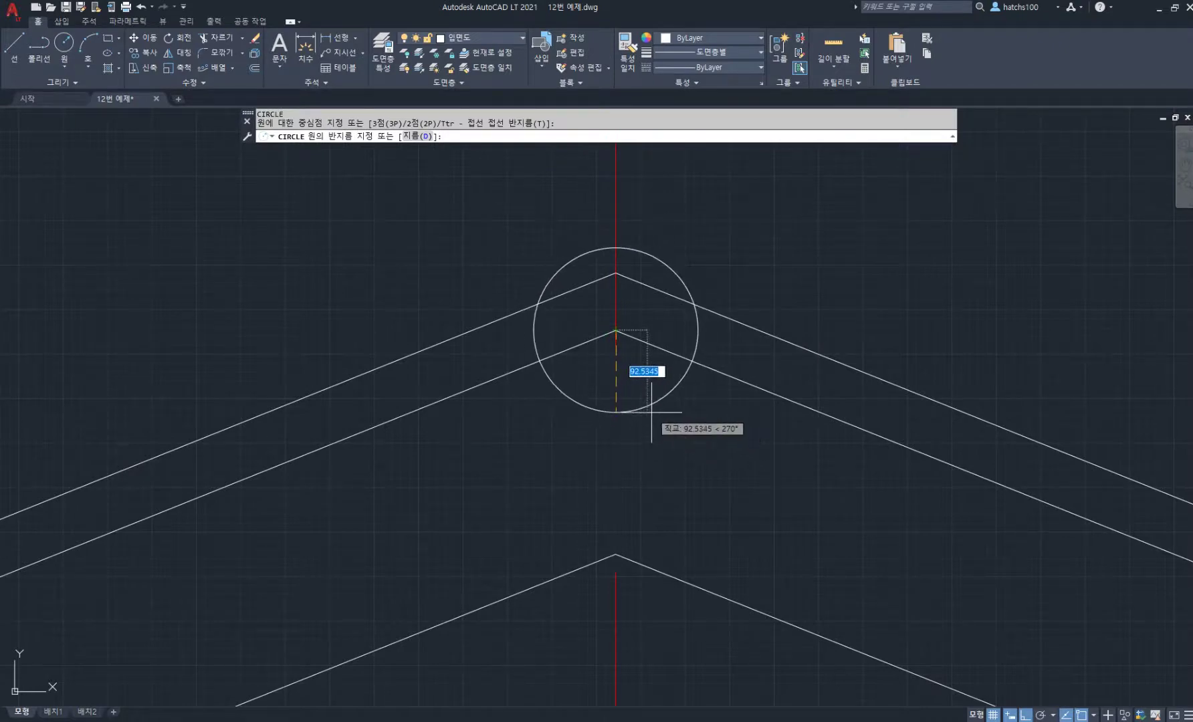
text(80)
key(Return)
Copy the cloud-shaped ridge tile outline from the section drawing onto the elevation's ridge, from the section's apex to the circle's centre
scroll(642, 394, down, 10)
scroll(467, 470, down, 3)
scroll(451, 365, up, 8)
scroll(451, 365, up, 4)
text(co)
key(space)
scroll(447, 395, up, 4)
click(533, 443)
click(472, 402)
click(861, 381)
click(737, 443)
middle_drag(630, 527, 575, 434)
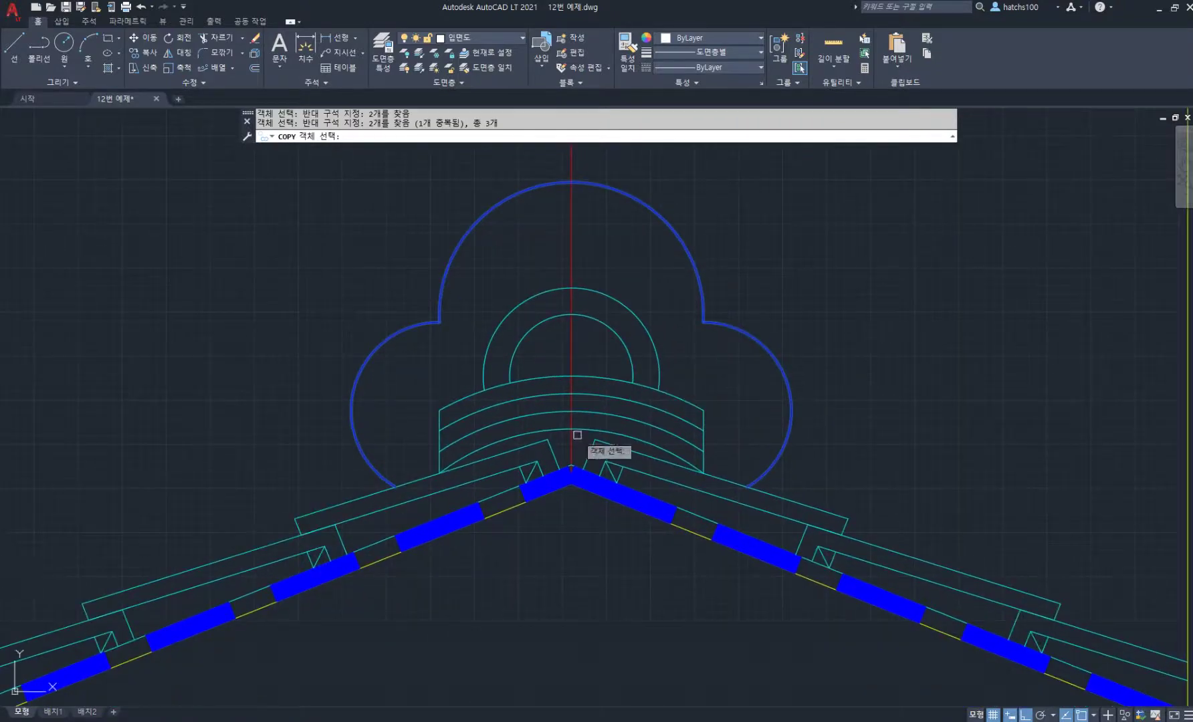
key(space)
click(570, 468)
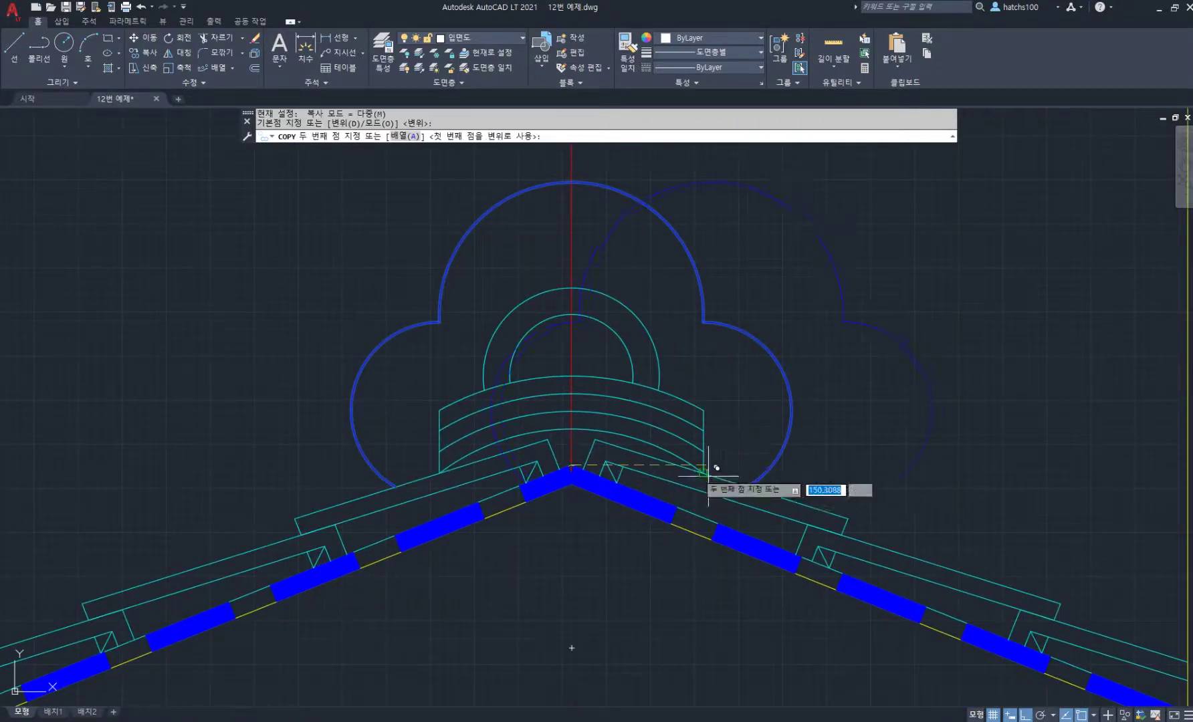
scroll(669, 468, down, 15)
middle_drag(1136, 469, 857, 474)
scroll(698, 408, up, 8)
scroll(618, 405, up, 3)
click(601, 405)
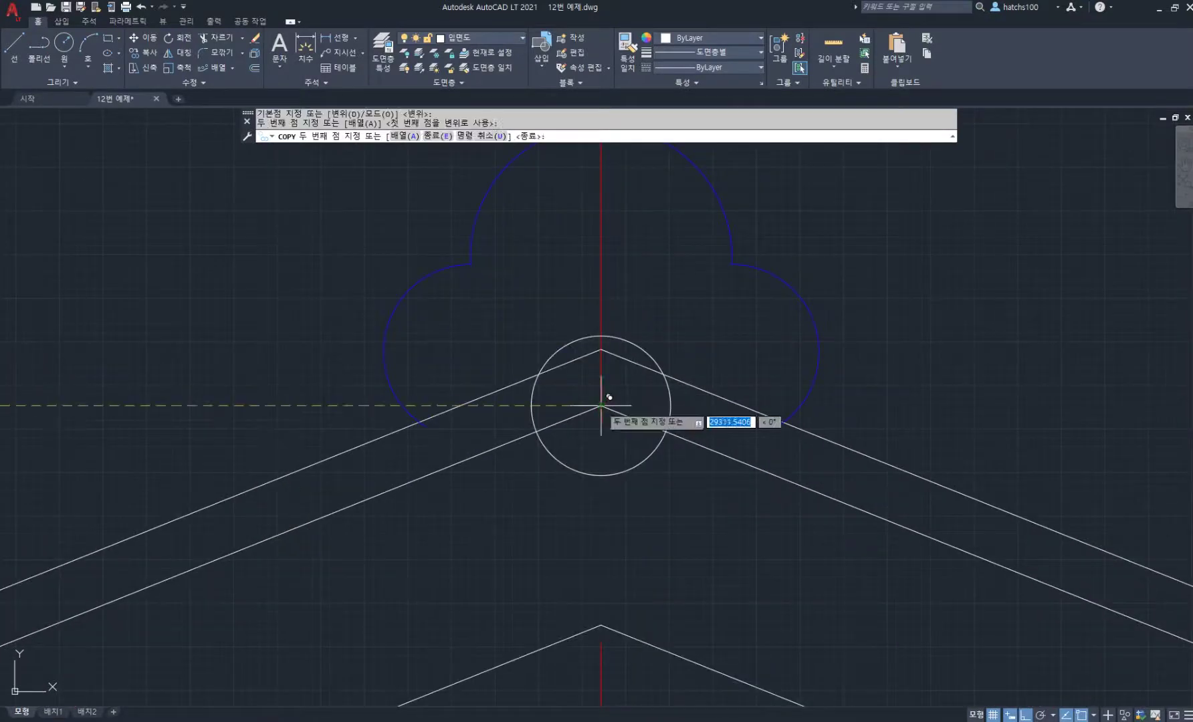
key(Return)
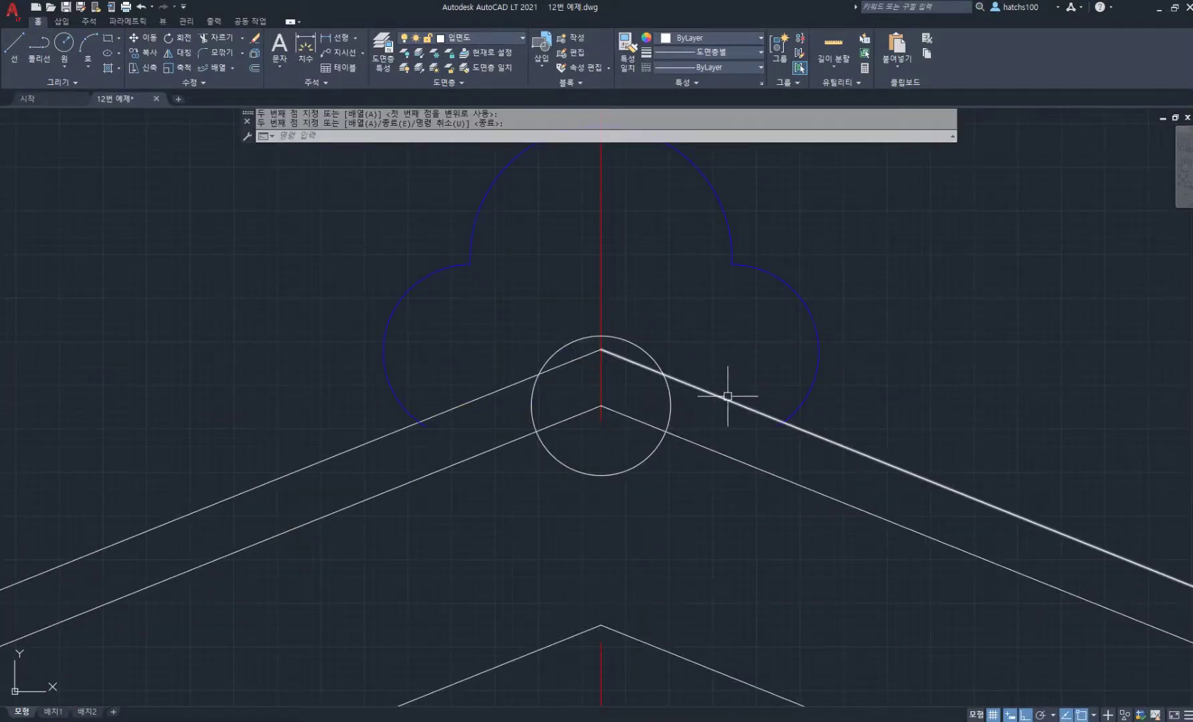
key(Escape)
key(Escape)
Trim the roof lines inside the ridge circle
text(tr)
key(Return)
mouse_move(581, 415)
mouse_down()
mouse_move(591, 399)
mouse_move(567, 354)
mouse_move(628, 426)
mouse_up()
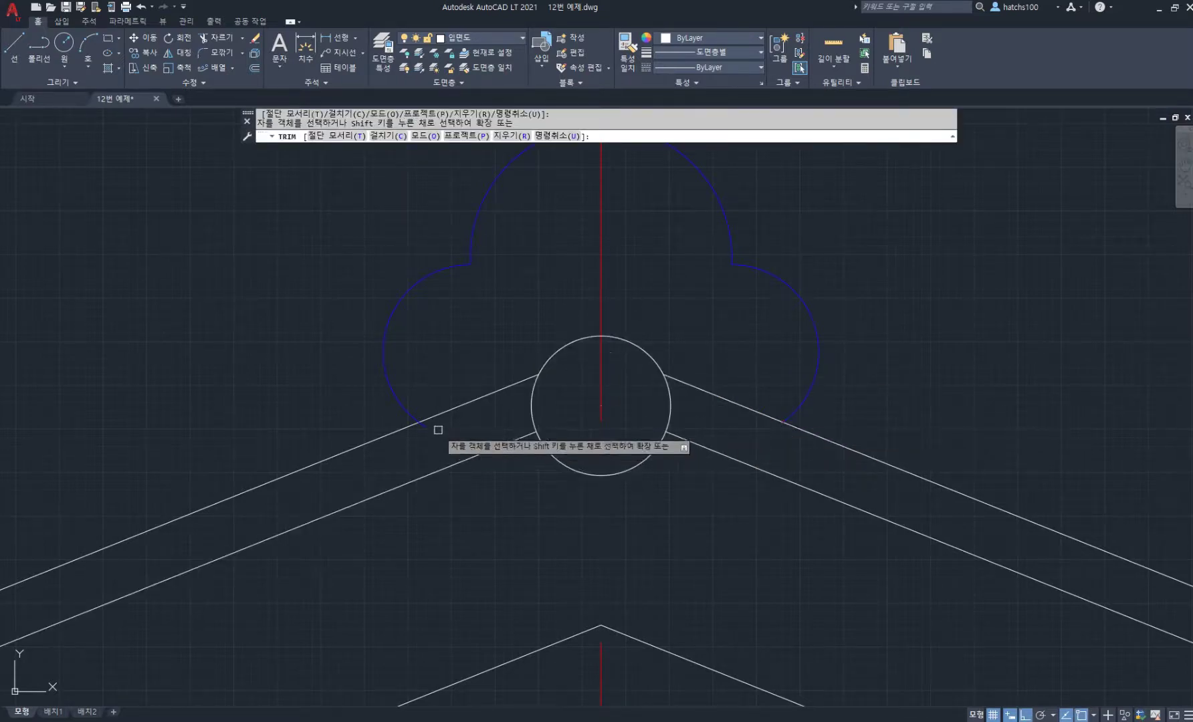
middle_drag(540, 413, 585, 479)
key(Return)
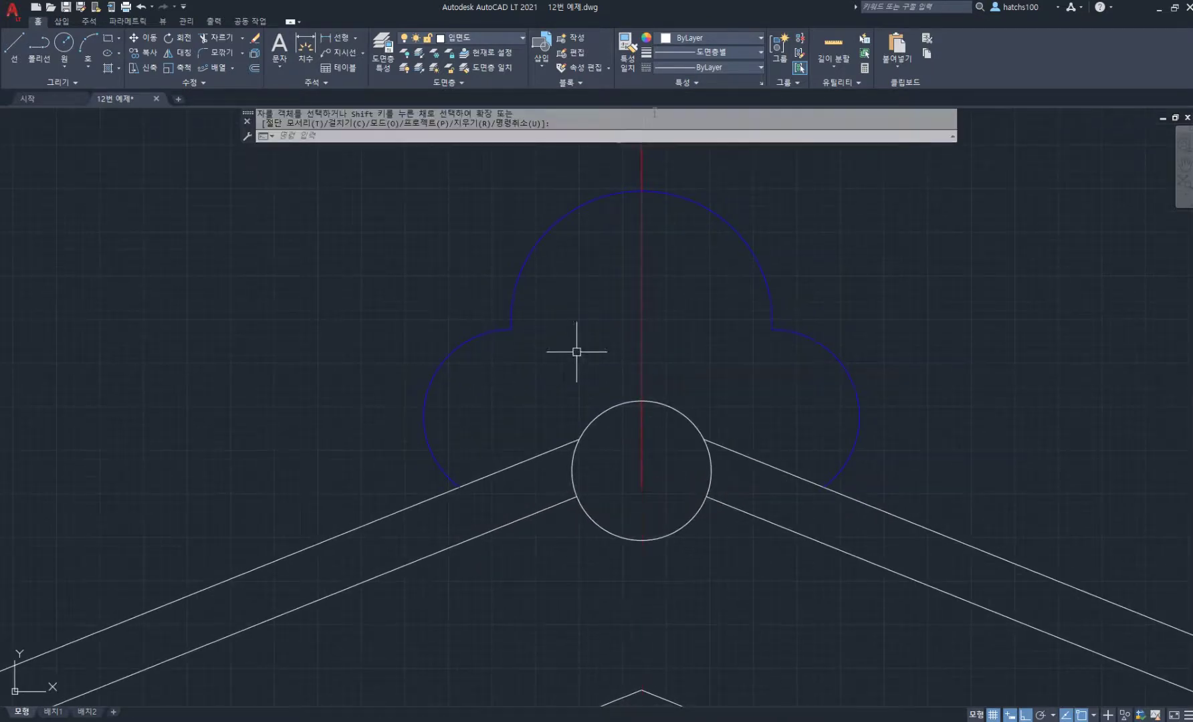
Match the properties of the white roof line to the copied ridge tile outline
click(624, 59)
click(541, 455)
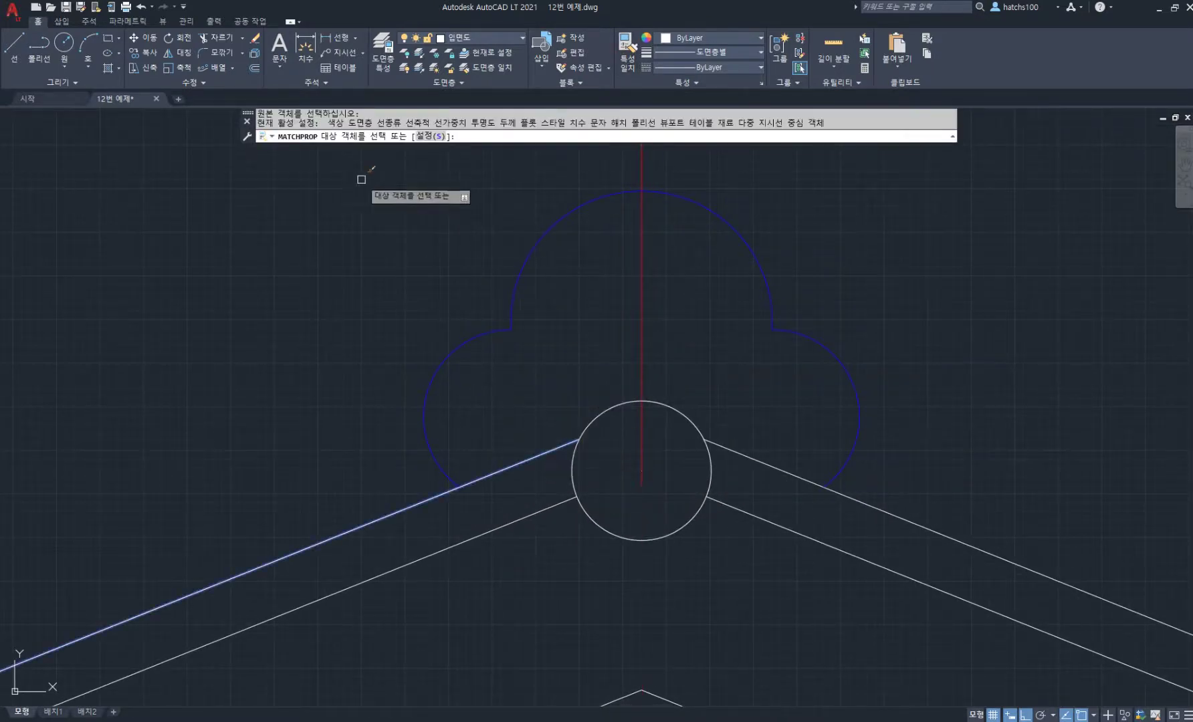
click(361, 178)
click(896, 525)
key(Return)
Draw a 300 by 200 rectangle on the ground line against the outer side of the house's right wall
scroll(676, 353, down, 6)
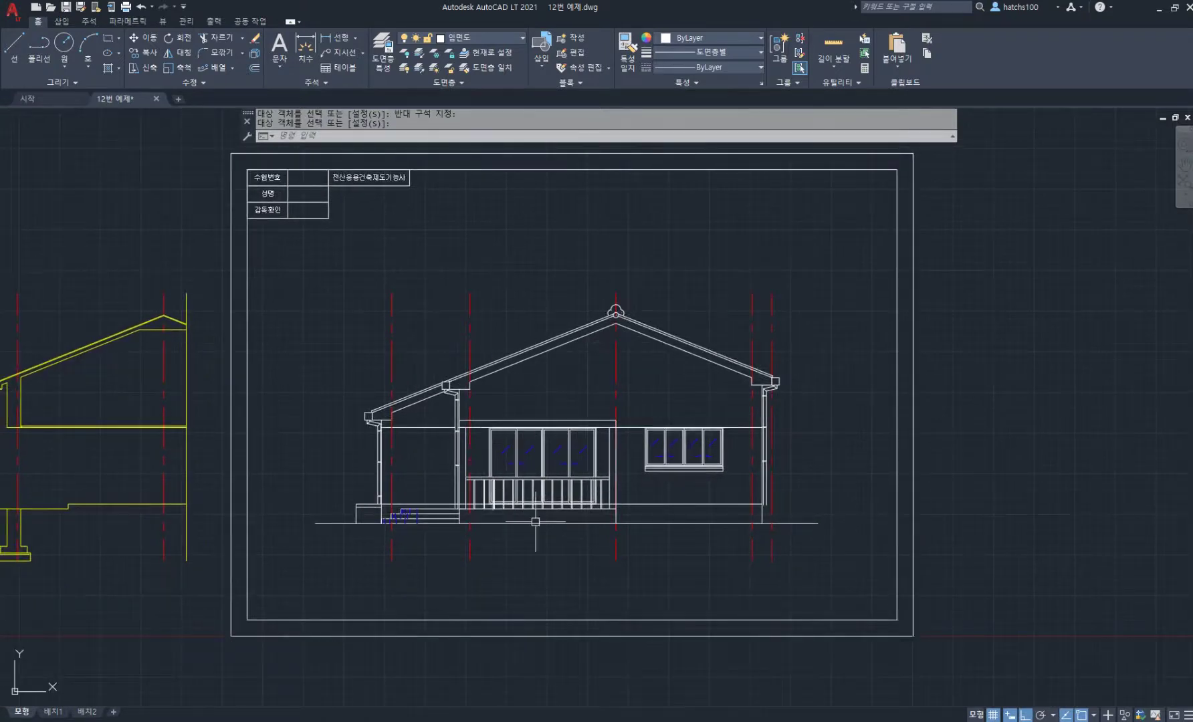
scroll(673, 511, up, 8)
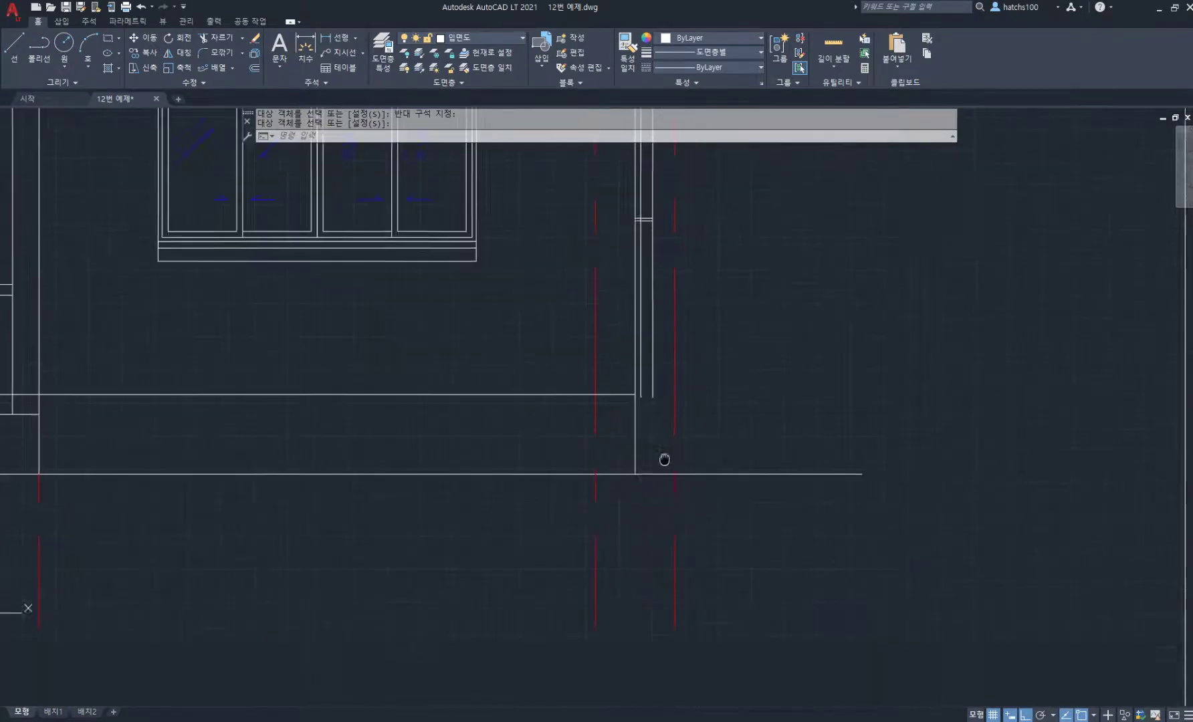
key(Return)
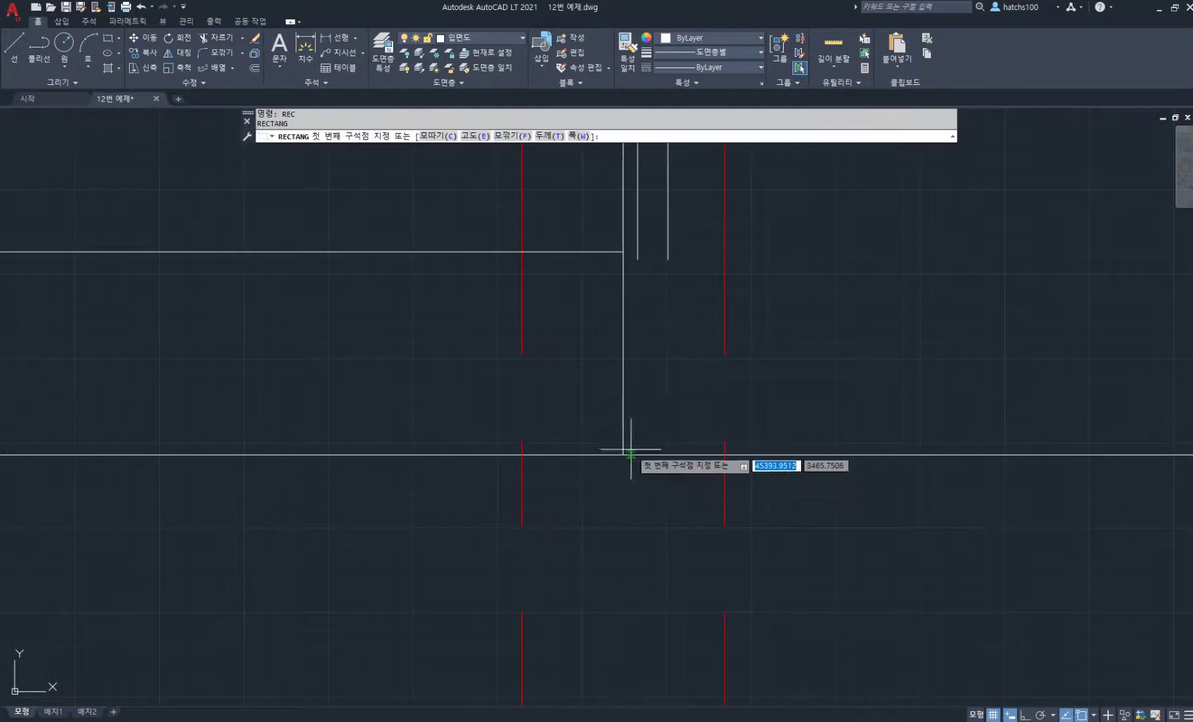
click(623, 455)
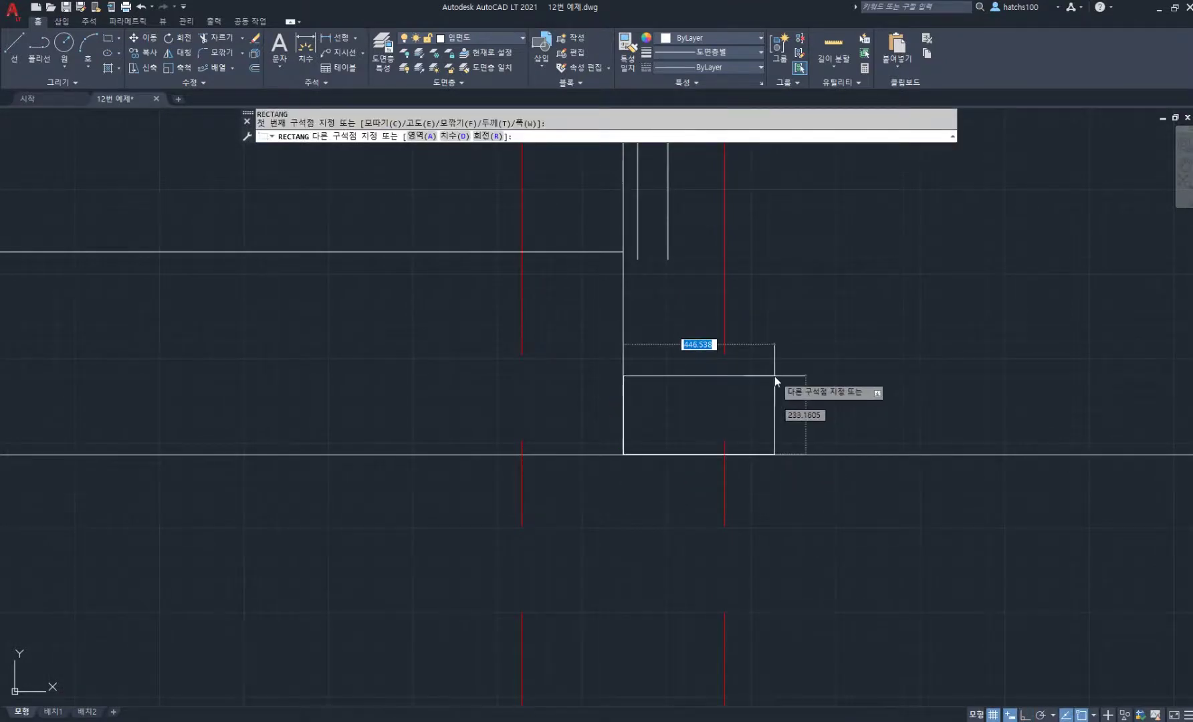
text(300)
key(Tab)
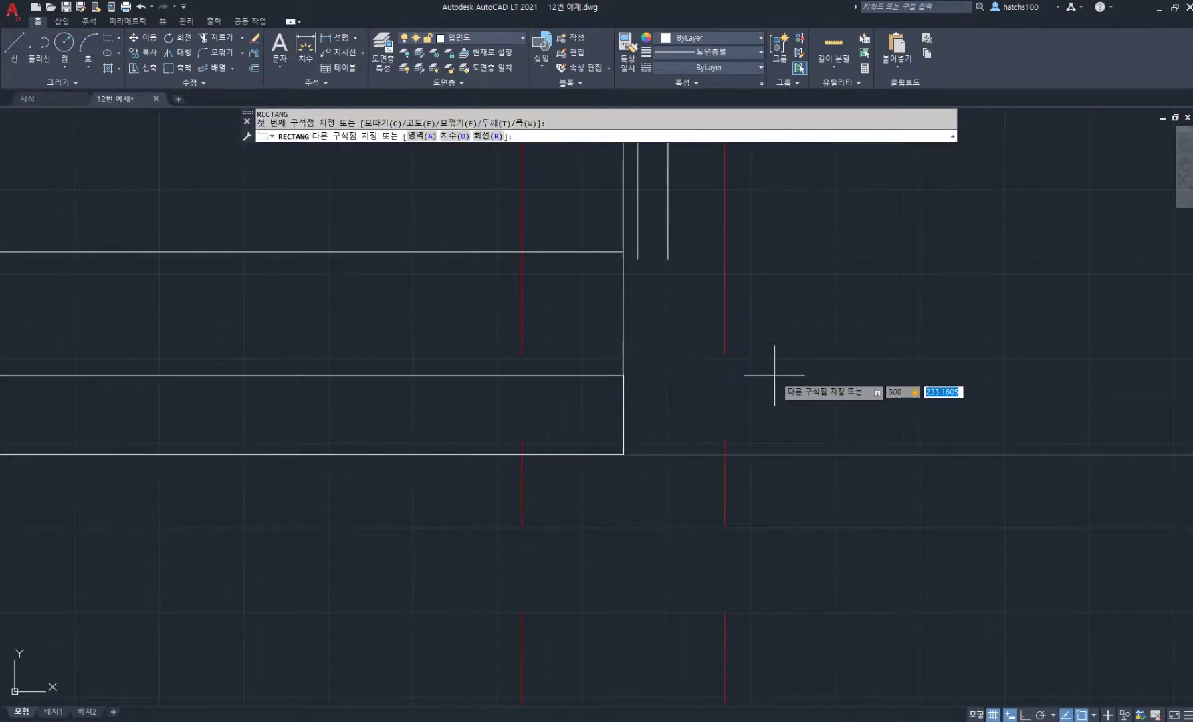
text(200)
key(Return)
Lower the rectangle's outer top corner to half its height, giving the splash block below the right downspout a sloped top
scroll(702, 404, up, 2)
click(700, 399)
click(658, 352)
click(738, 378)
click(738, 431)
scroll(630, 285, down, 4)
scroll(652, 372, up, 1)
key(Escape)
key(Escape)
Stretch the lower ends of the right downspout's two lines down to just above the sloped splash block
scroll(651, 350, up, 2)
text(s)
key(Return)
click(695, 364)
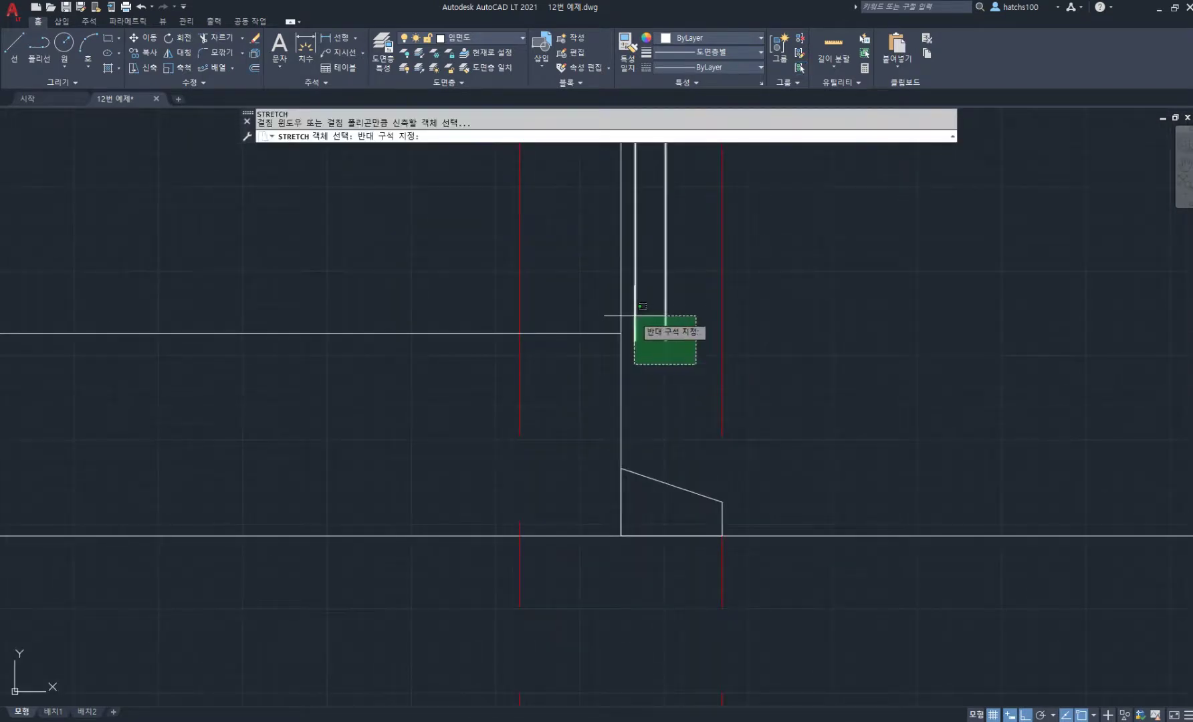
click(627, 312)
key(Return)
click(814, 320)
click(814, 387)
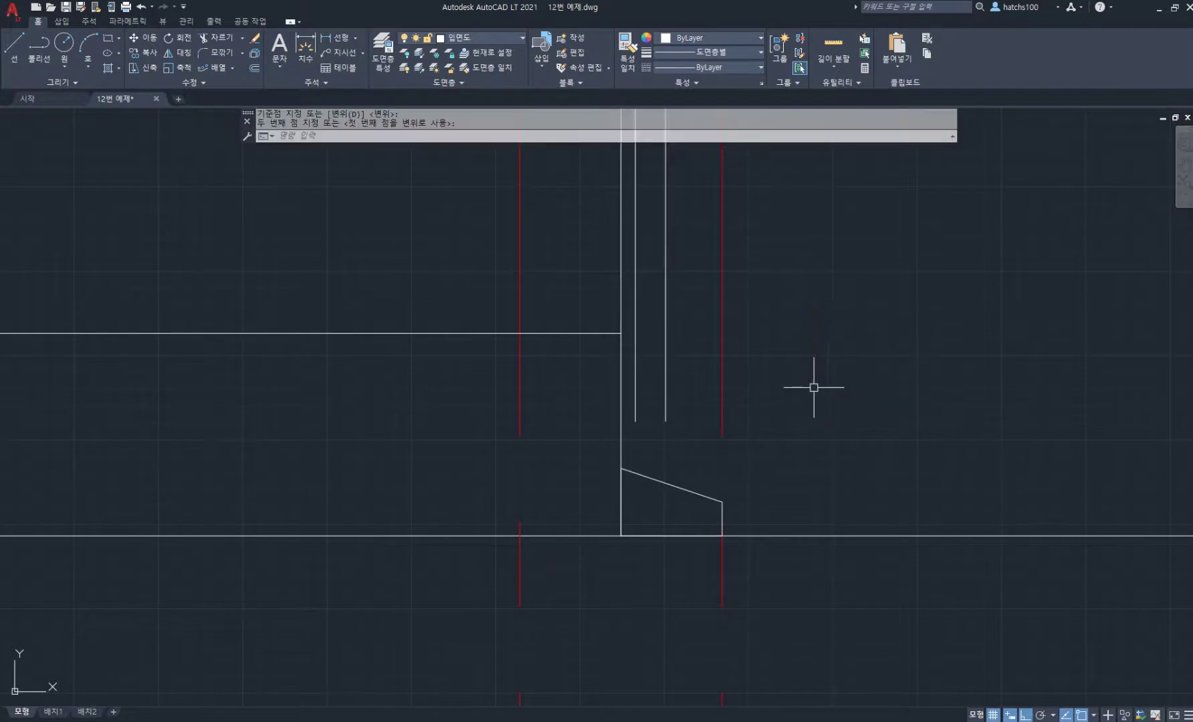
Close the lower end of the right downspout with a short horizontal line
text(l)
key(Return)
click(635, 422)
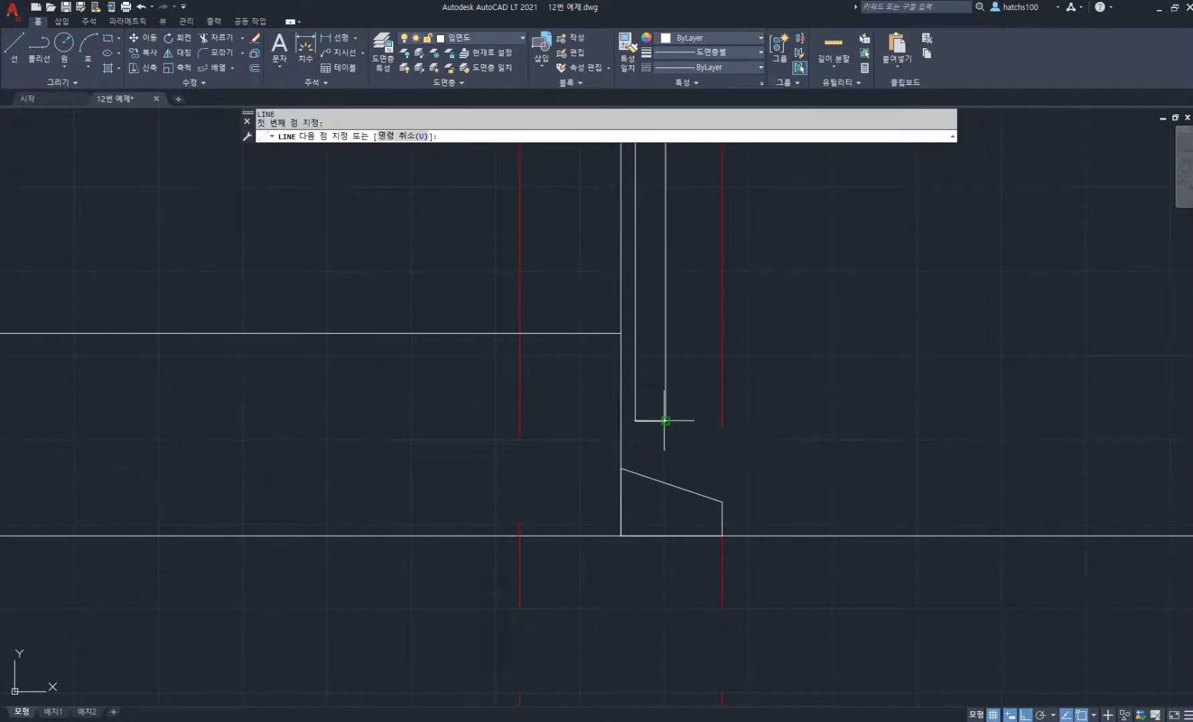
click(665, 421)
key(Return)
Move the right downspout's brackets straight down to redistribute them along the lengthened pipe
scroll(739, 368, down, 6)
middle_drag(730, 291, 696, 402)
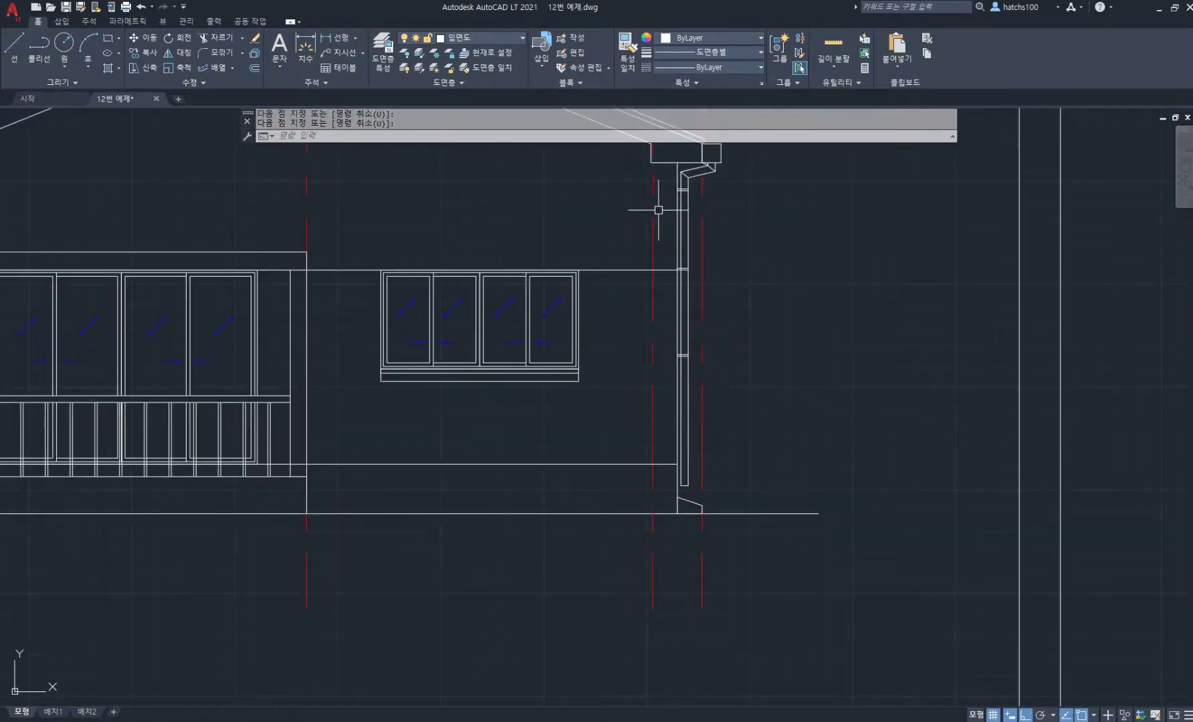
text(m)
key(Return)
click(667, 182)
click(734, 394)
key(Return)
click(757, 266)
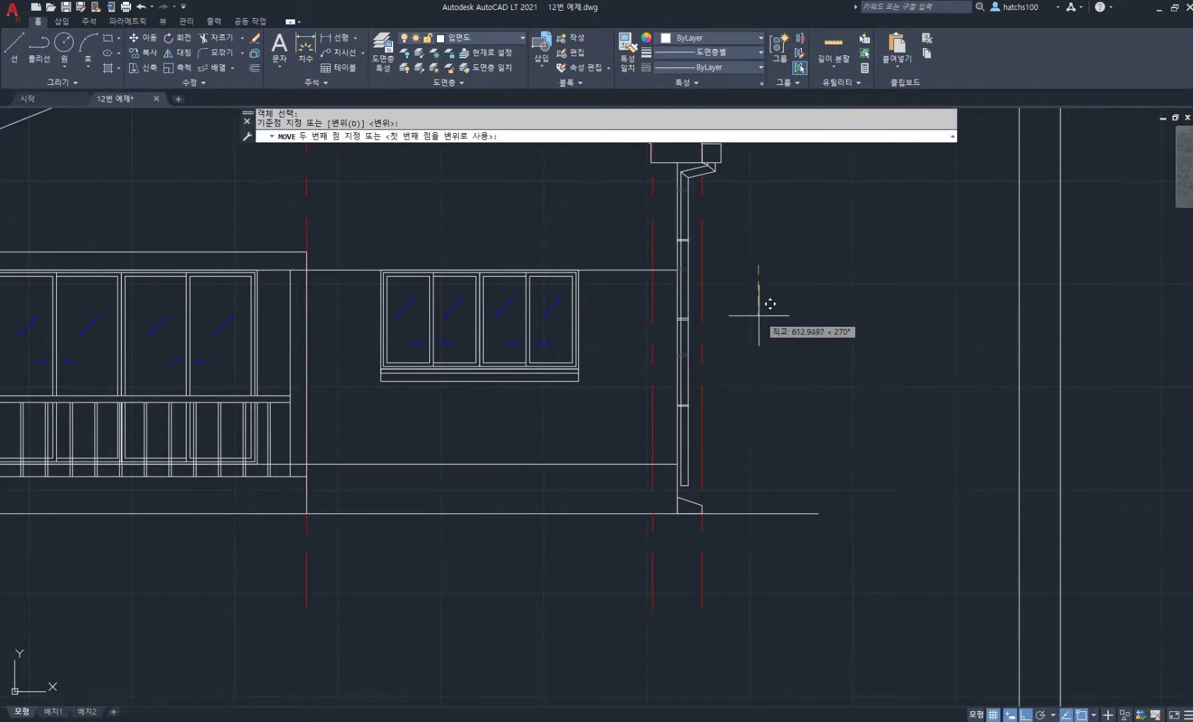
click(761, 321)
Draw a 300 by 200 rectangle on the ground line, extending outward from the wall corner beside the entrance steps, below the middle downspout
scroll(762, 325, down, 5)
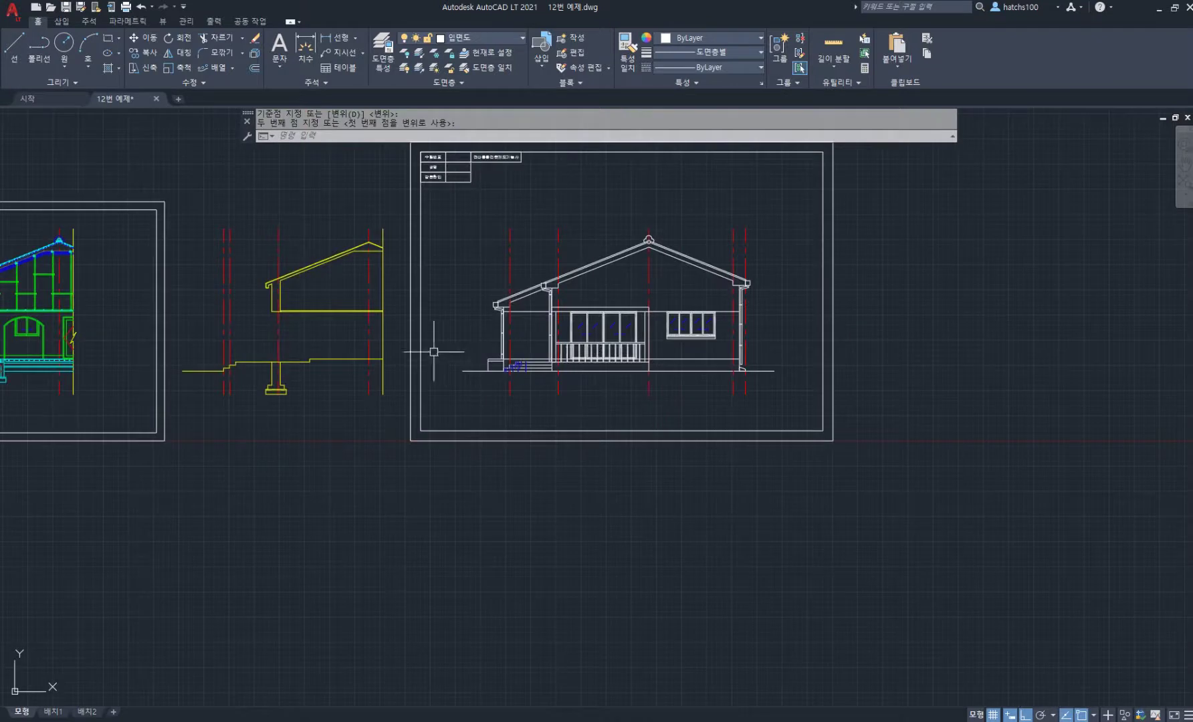
scroll(609, 370, up, 5)
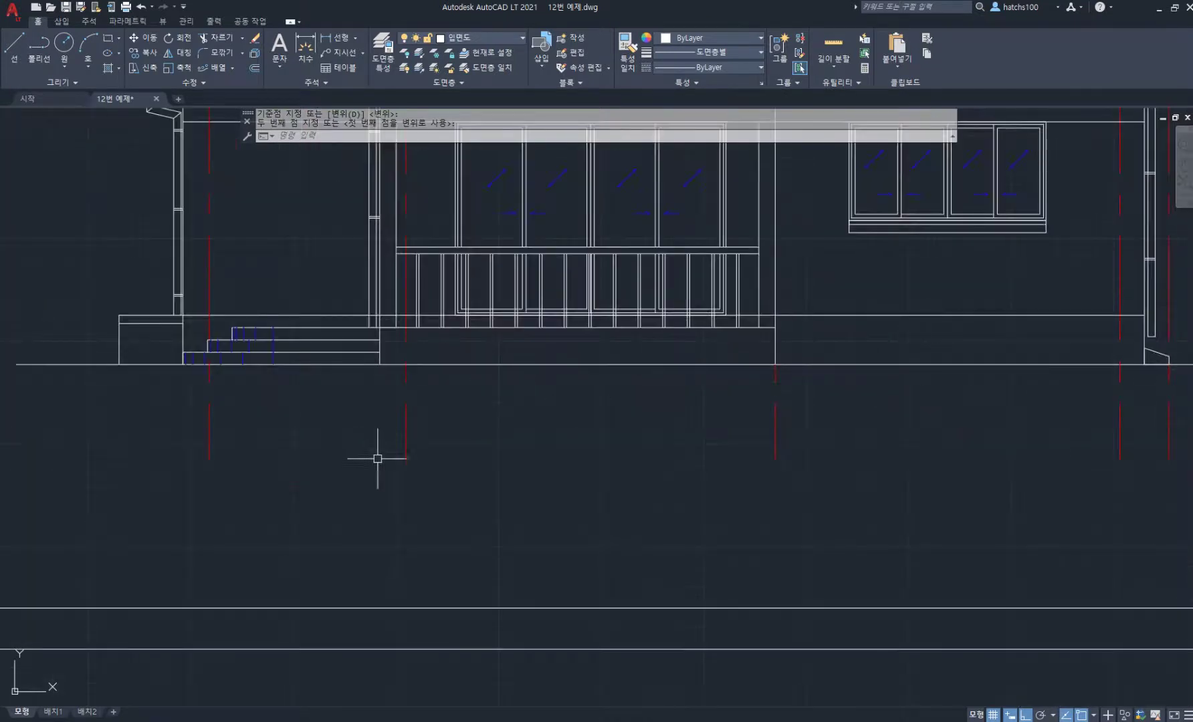
scroll(328, 349, up, 3)
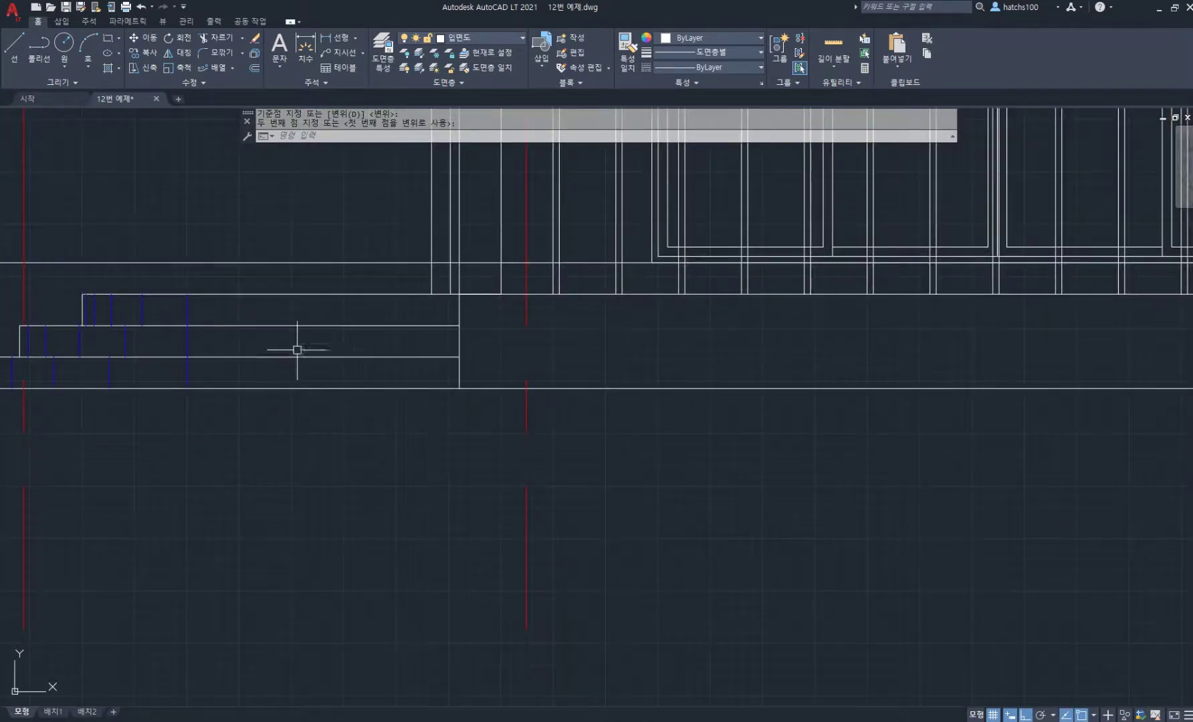
key(Return)
scroll(426, 375, up, 3)
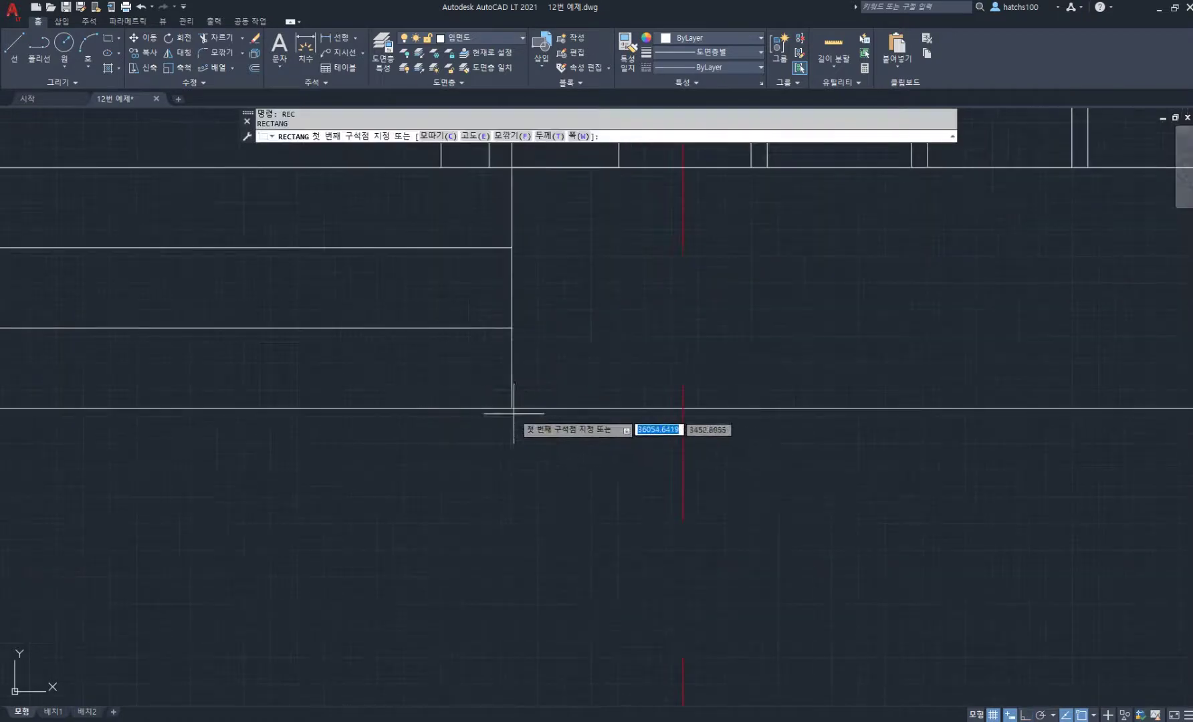
click(512, 408)
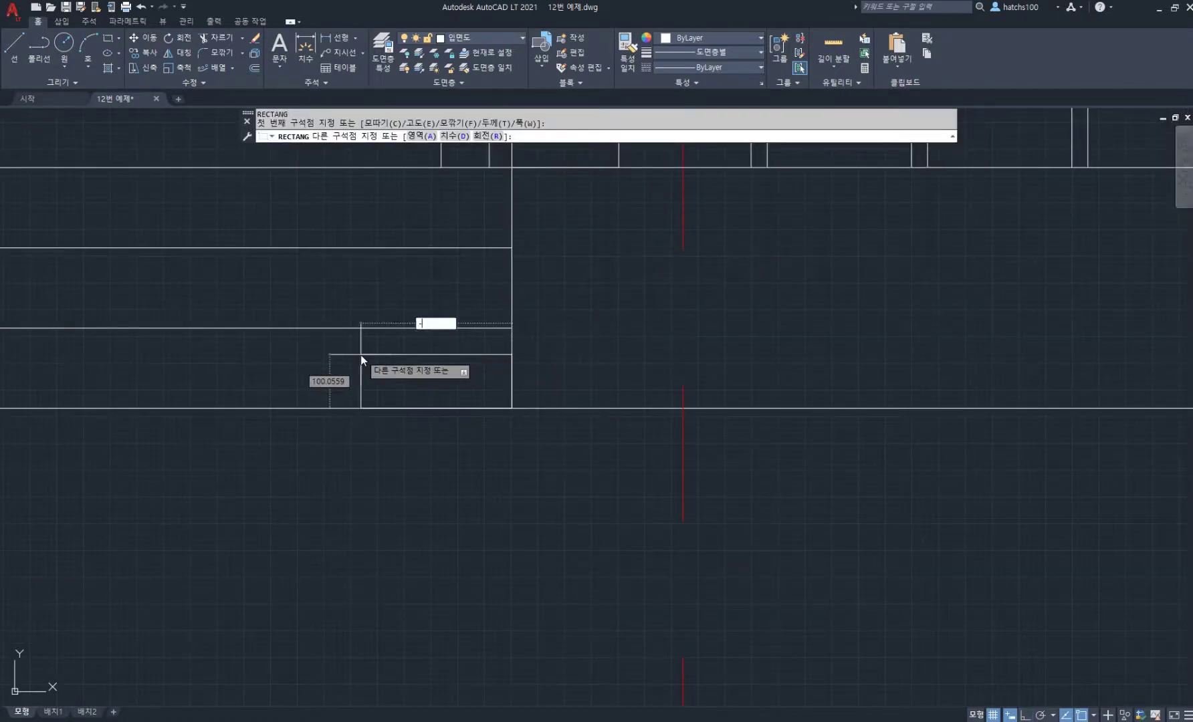
text(-300)
key(Tab)
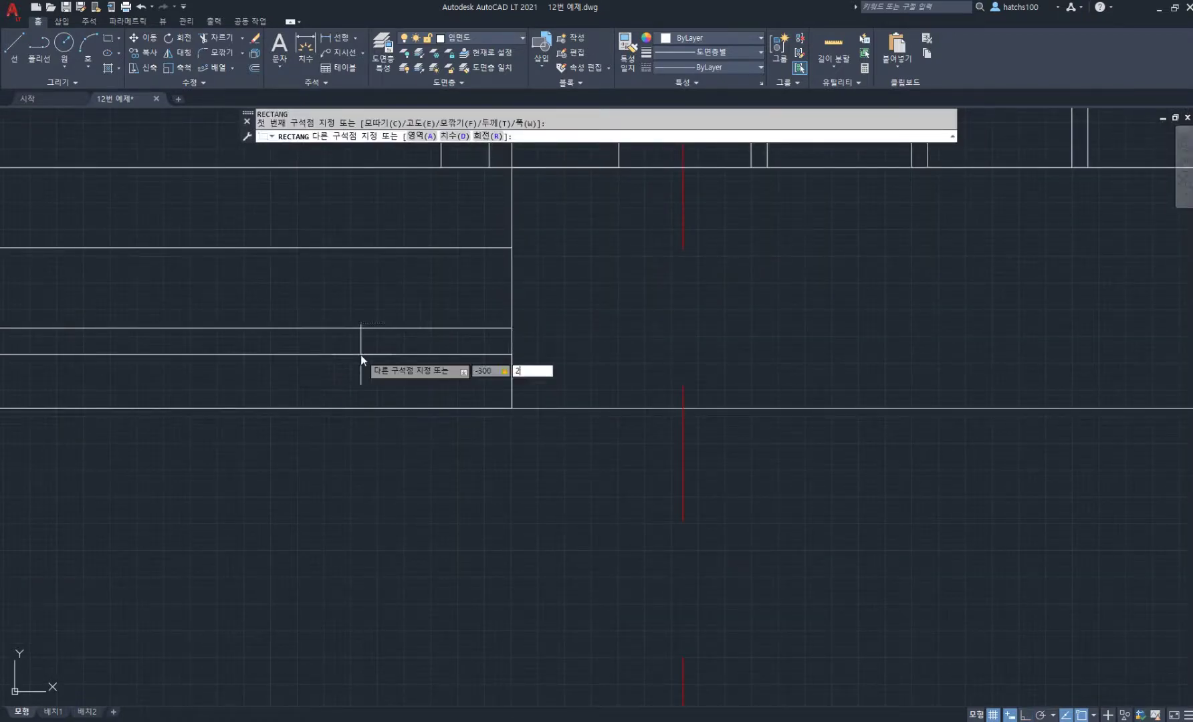
key(Return)
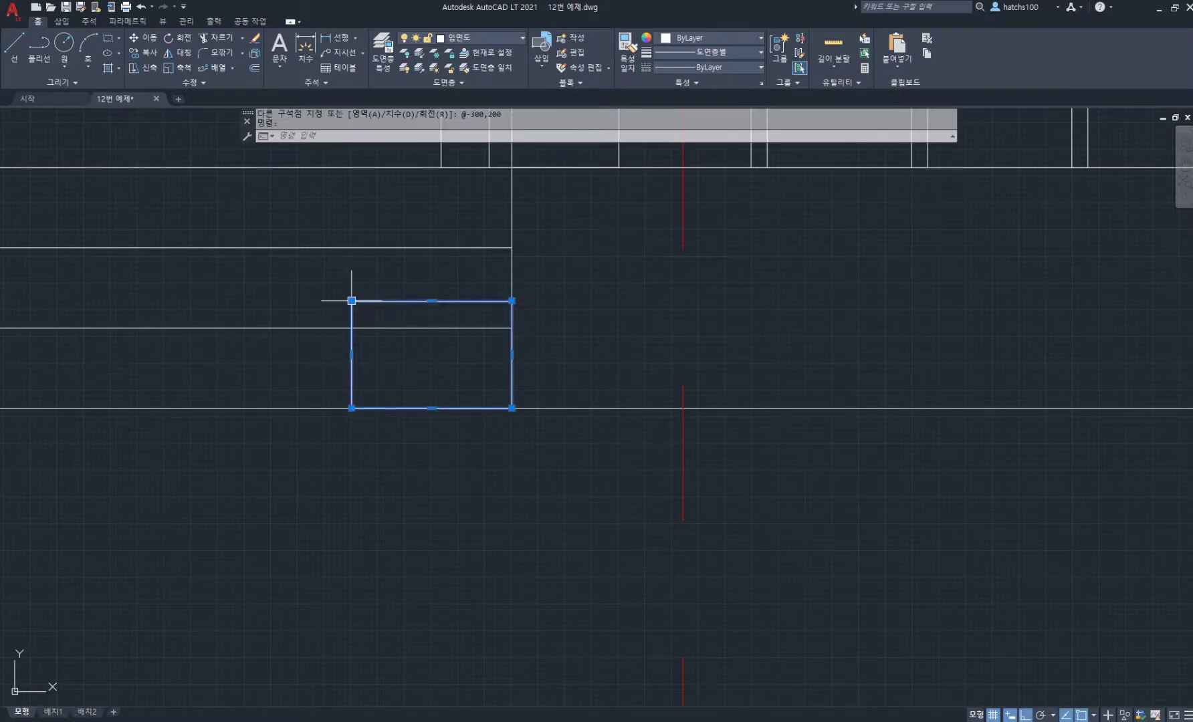
Lower the new rectangle's outer top corner to half its height, giving the middle downspout's splash block a sloped top
click(351, 300)
click(352, 355)
scroll(454, 301, down, 4)
key(Escape)
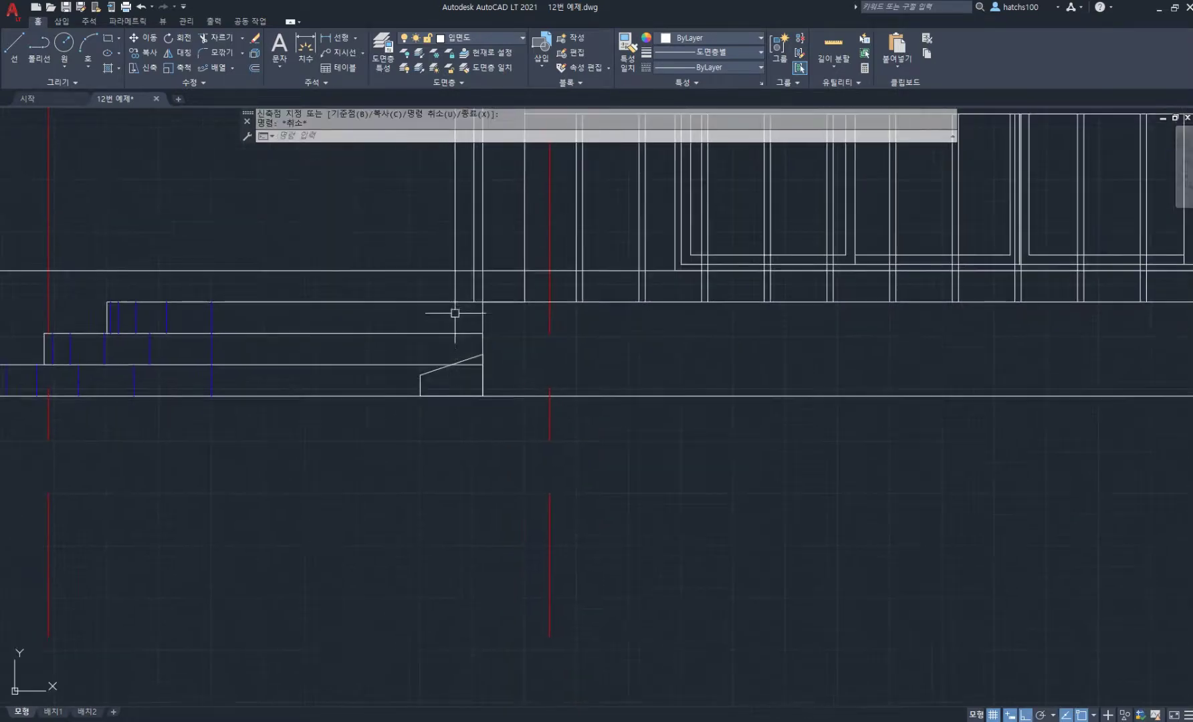
Stretch the lower ends of the middle downspout's two lines straight down to just above its splash block
scroll(455, 313, up, 4)
text(s)
key(Return)
click(511, 308)
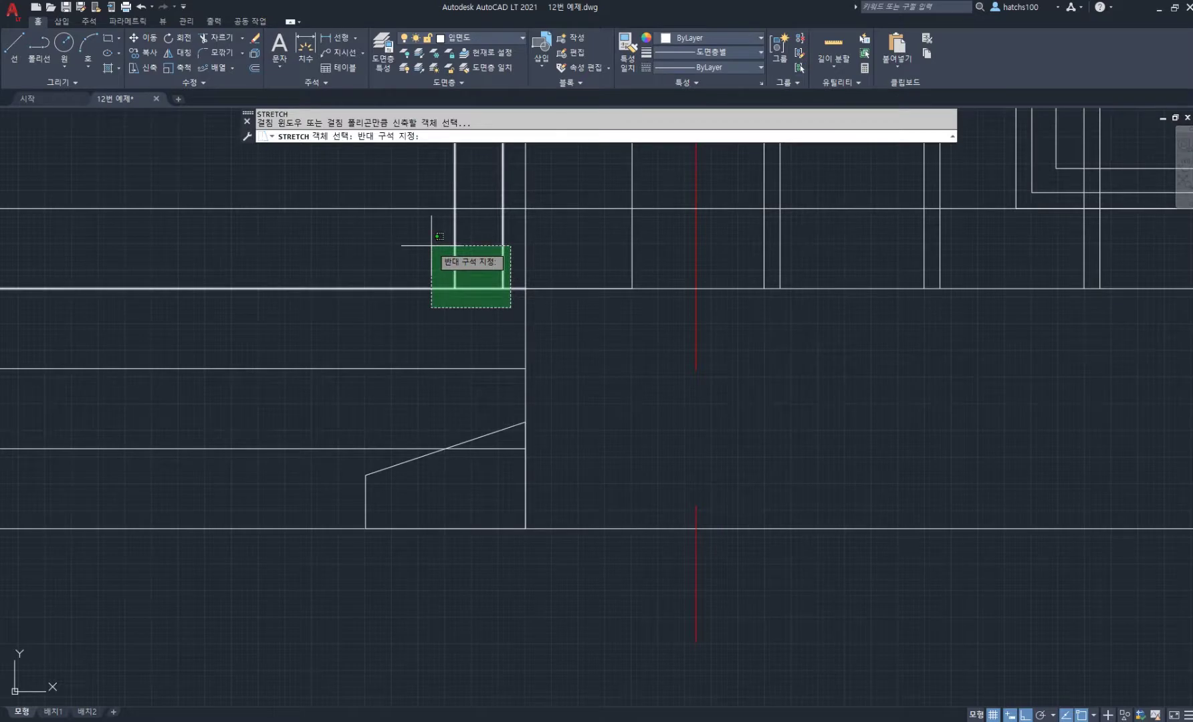
click(432, 246)
key(Return)
click(574, 315)
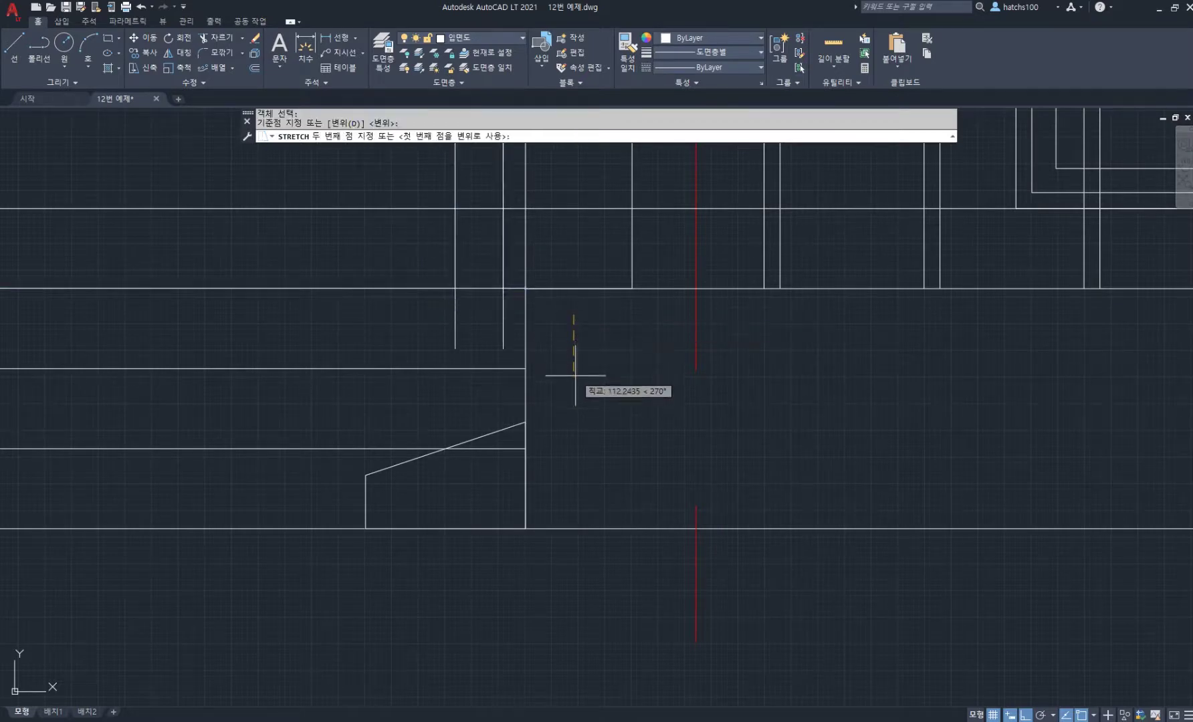
click(574, 386)
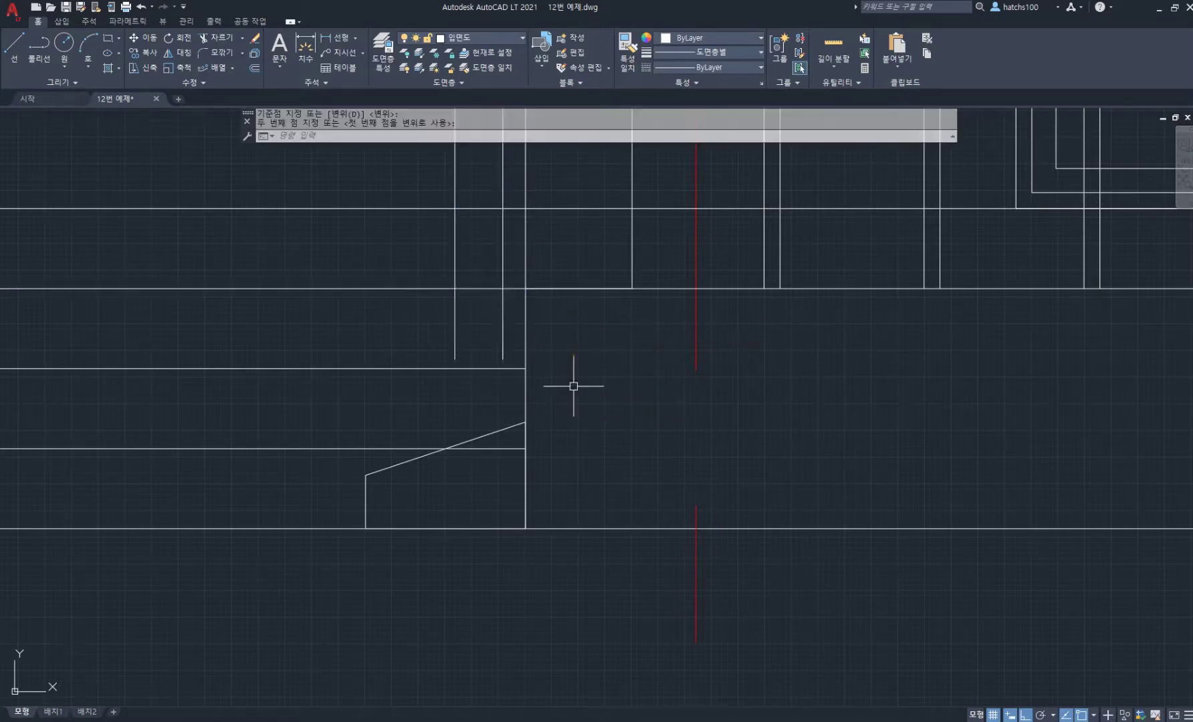
Close the lower end of the middle downspout with a short horizontal line
key(Return)
click(455, 359)
click(503, 359)
key(Return)
Trim the wall and step lines that cross the inside of the middle downspout and its splash block
text(tr)
key(Return)
click(480, 209)
click(471, 288)
click(510, 438)
click(491, 467)
scroll(487, 469, down, 6)
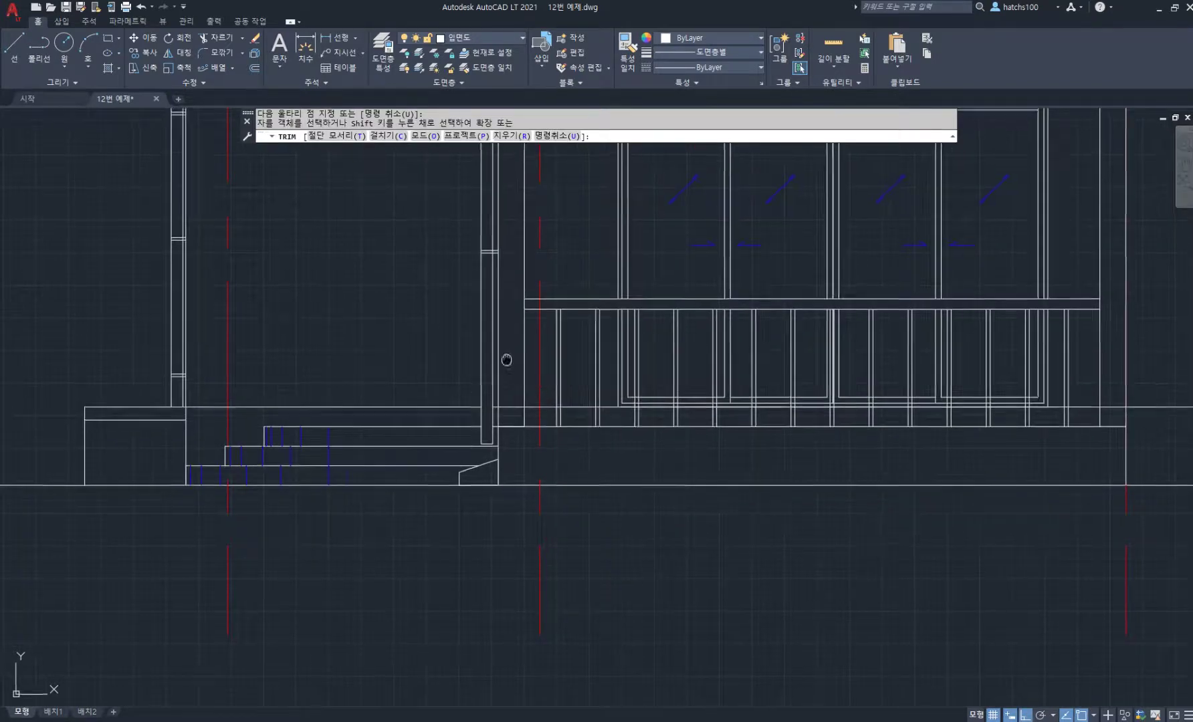
middle_drag(504, 348, 521, 477)
key(Return)
Move the middle downspout's three brackets straight down to redistribute them along the lengthened pipe
middle_drag(480, 302, 507, 377)
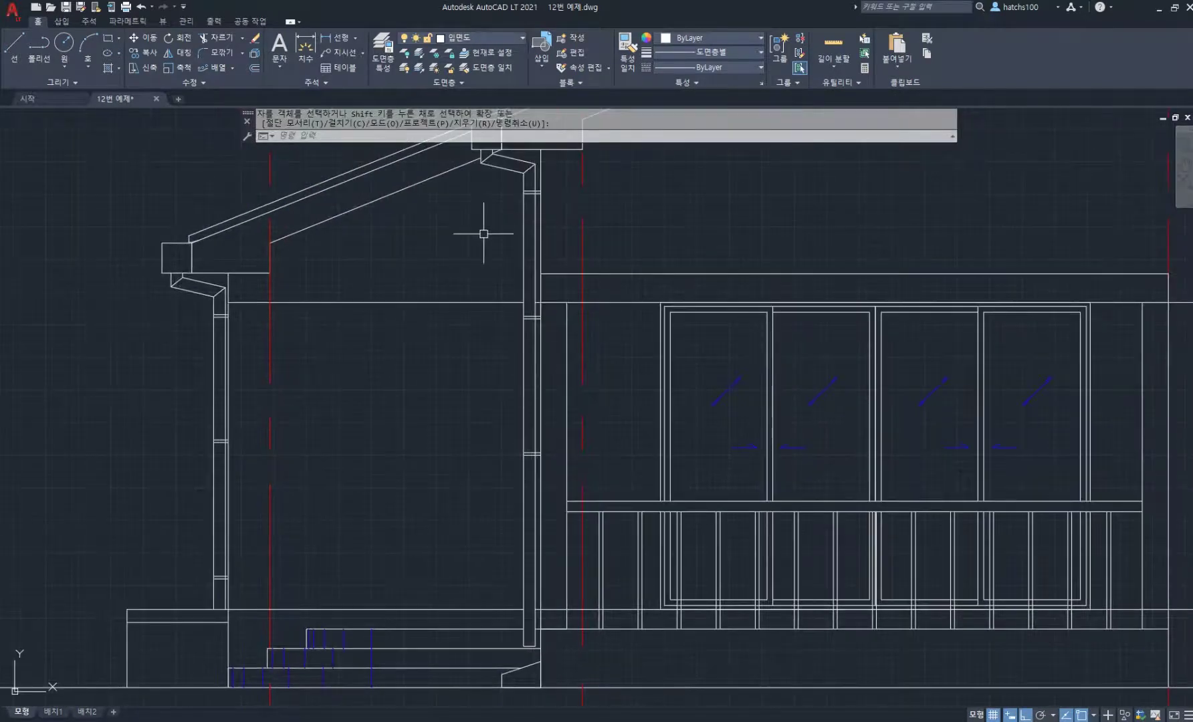
text(m)
key(Return)
click(493, 187)
click(576, 201)
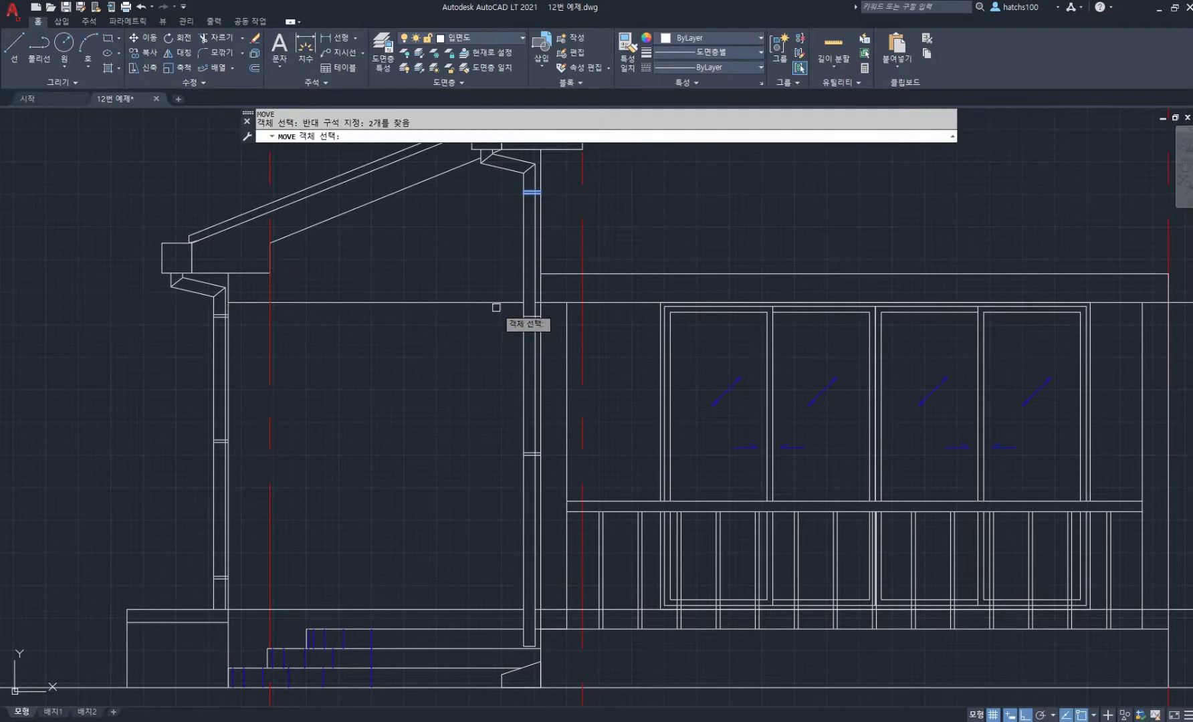
click(546, 481)
key(Return)
click(410, 396)
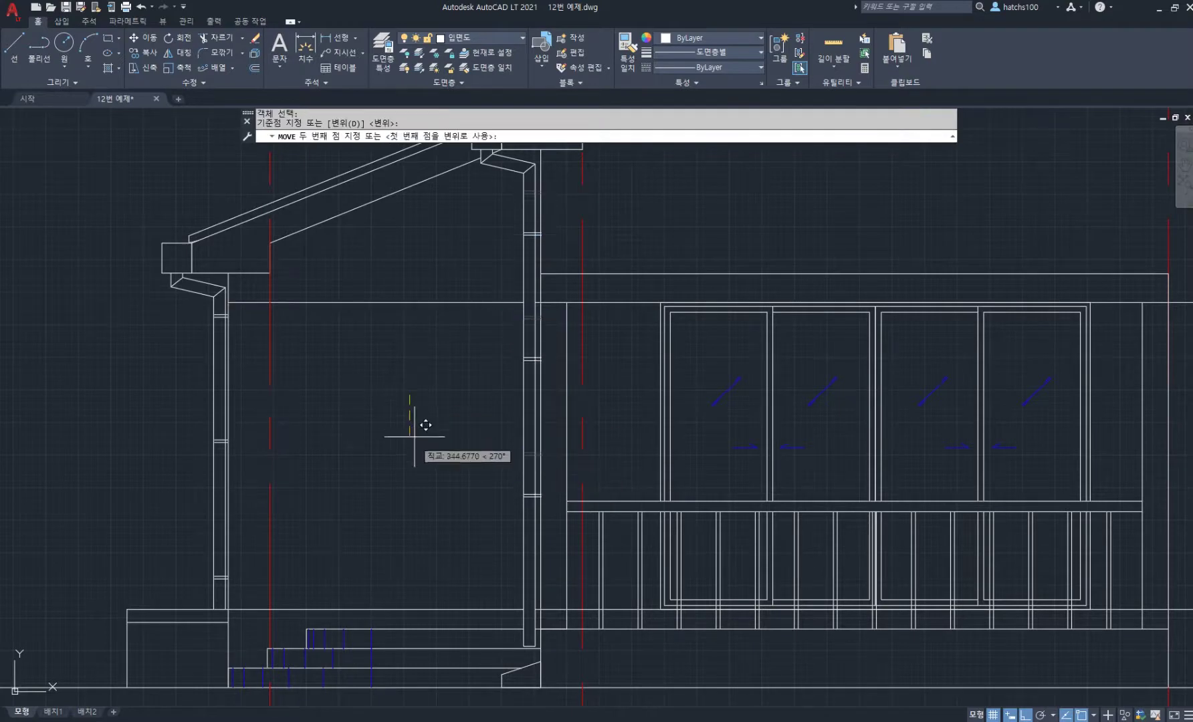
click(404, 472)
Lengthen the ground line at both ends so it extends farther beyond the house on each side
scroll(405, 472, down, 4)
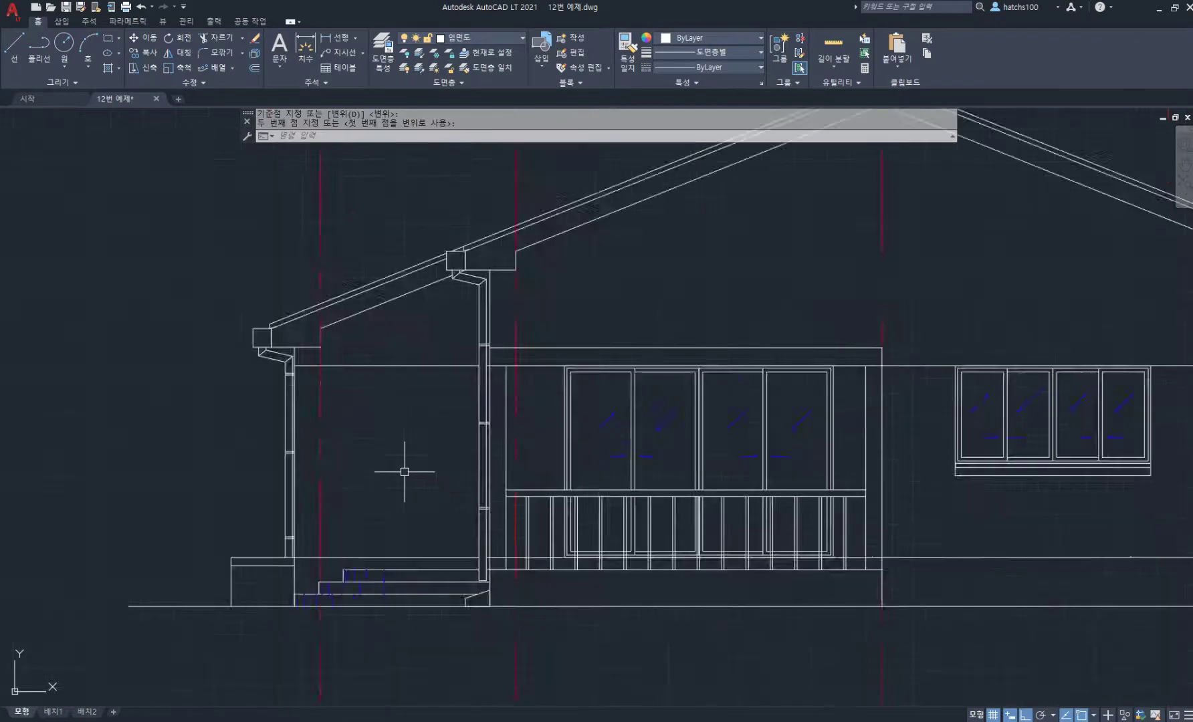
middle_drag(594, 434, 482, 380)
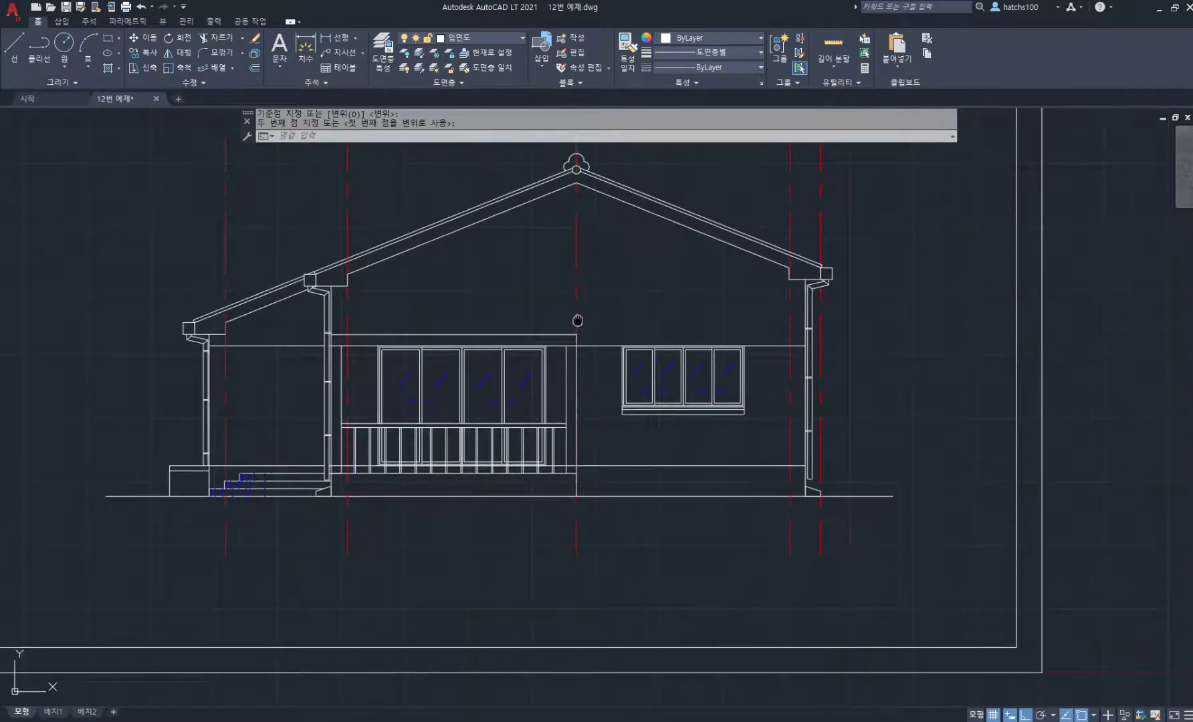
middle_drag(578, 320, 605, 353)
middle_drag(319, 420, 348, 405)
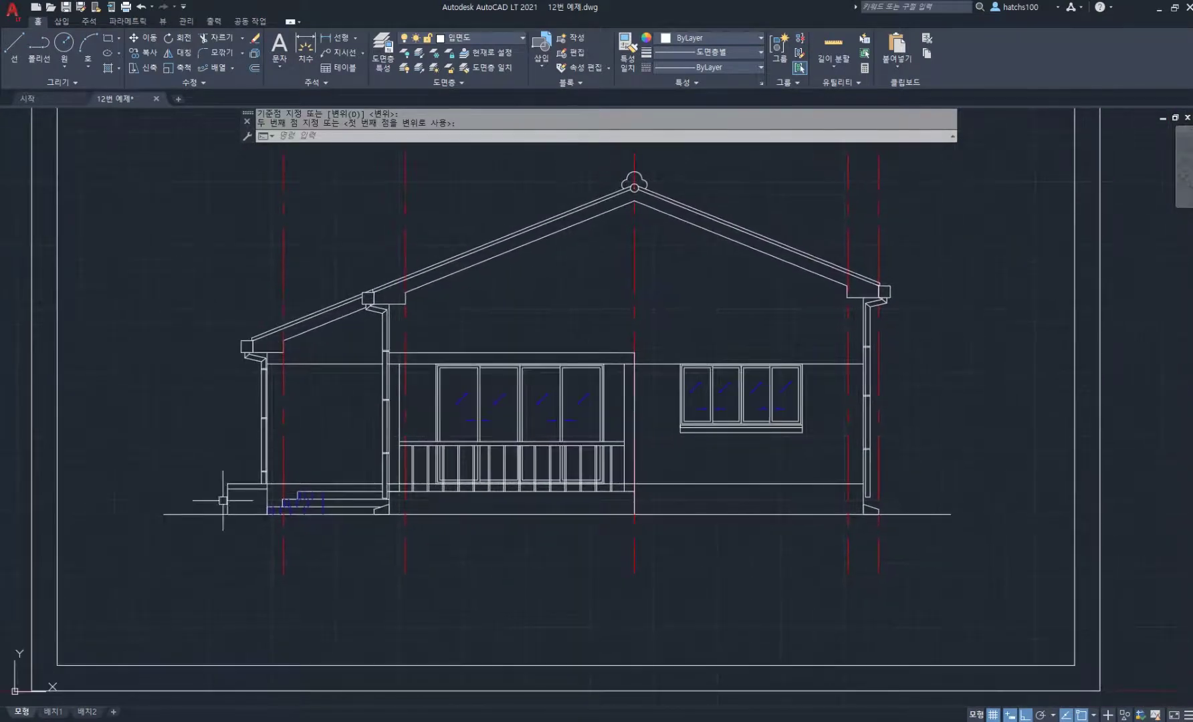
drag(207, 544, 156, 477)
click(164, 514)
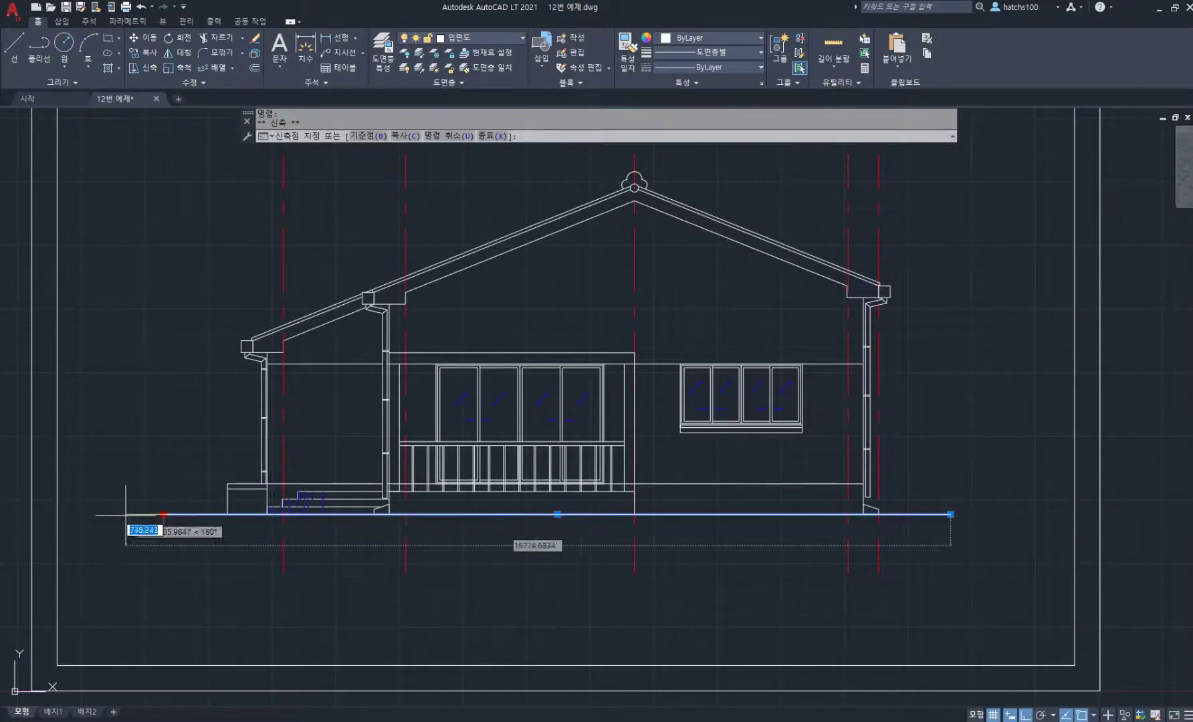
click(951, 515)
click(1013, 514)
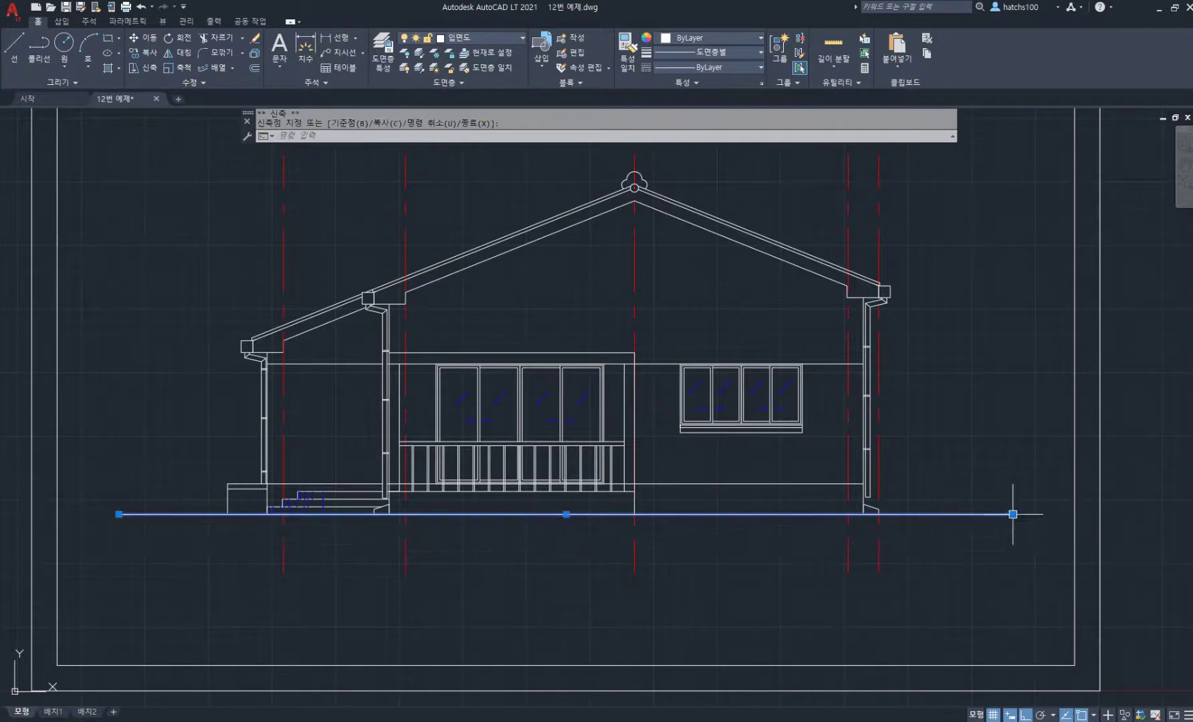
key(Escape)
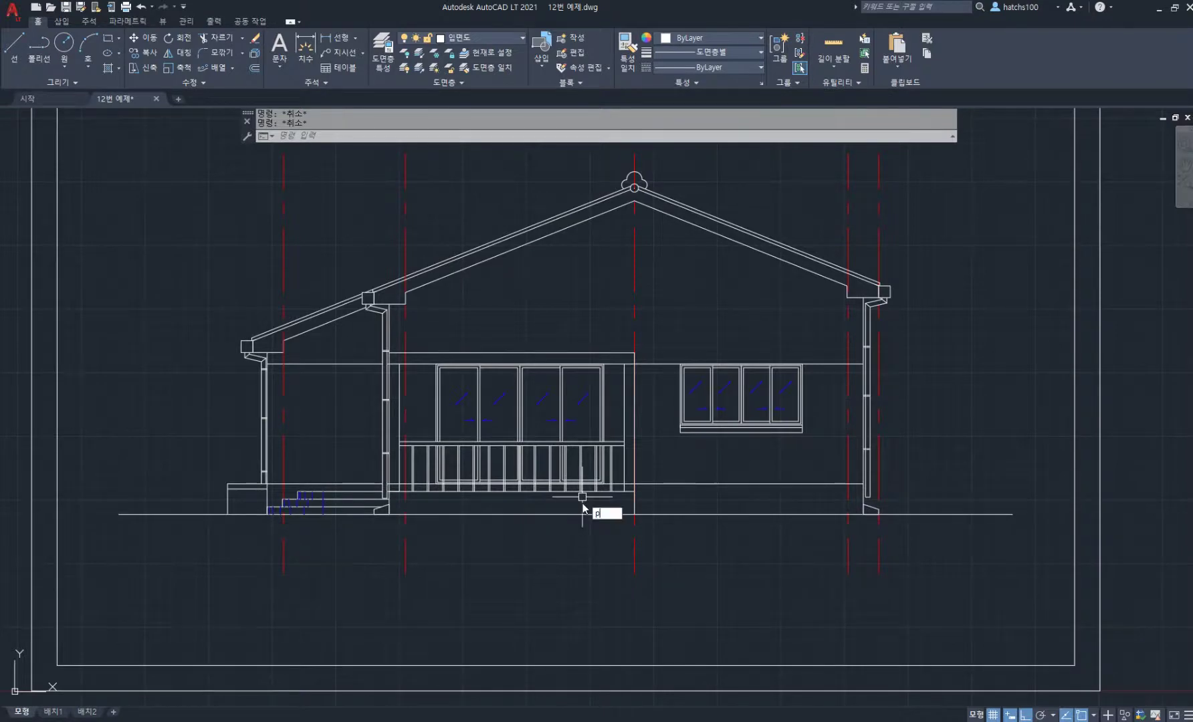
Convert the ground line to a polyline with a width of 40 and close it
text(e)
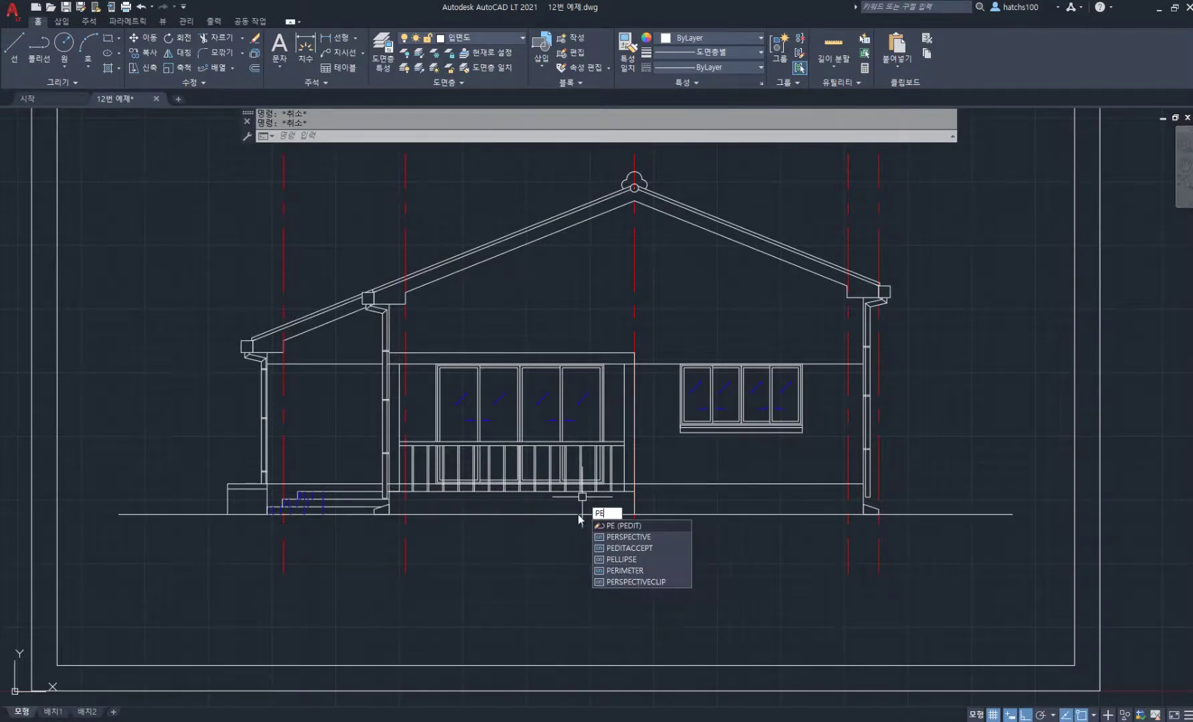
key(Return)
click(605, 514)
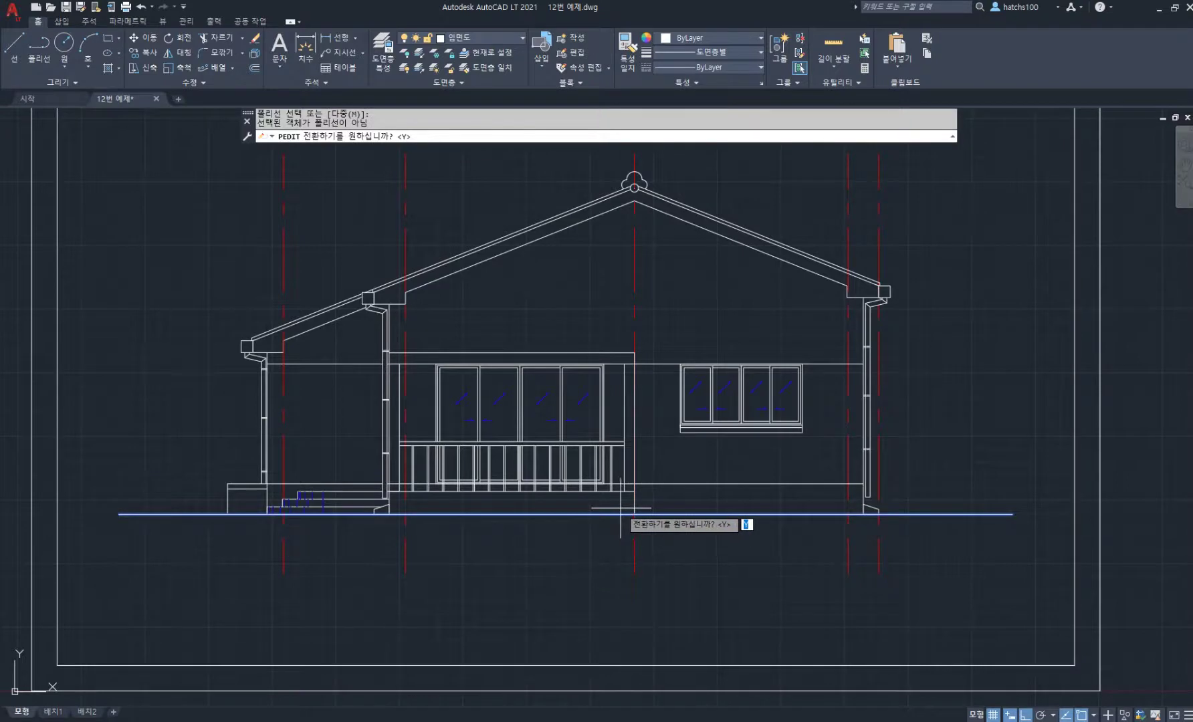
key(Return)
text(w)
key(Return)
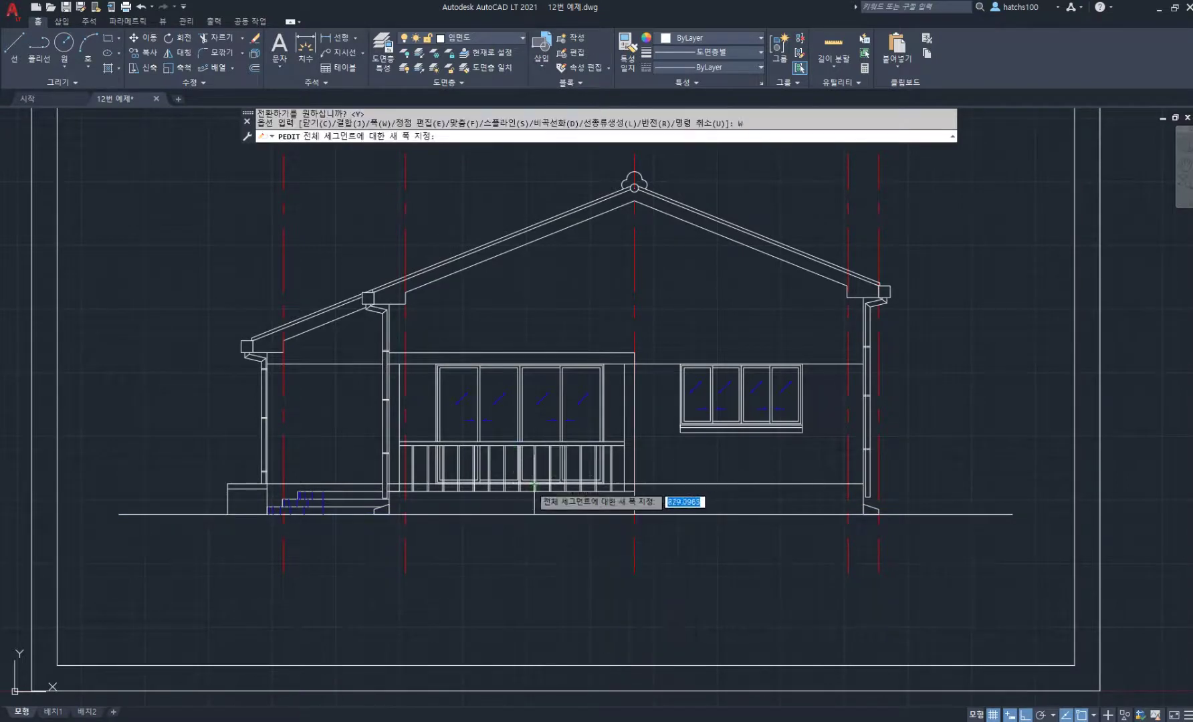
text(40)
key(Return)
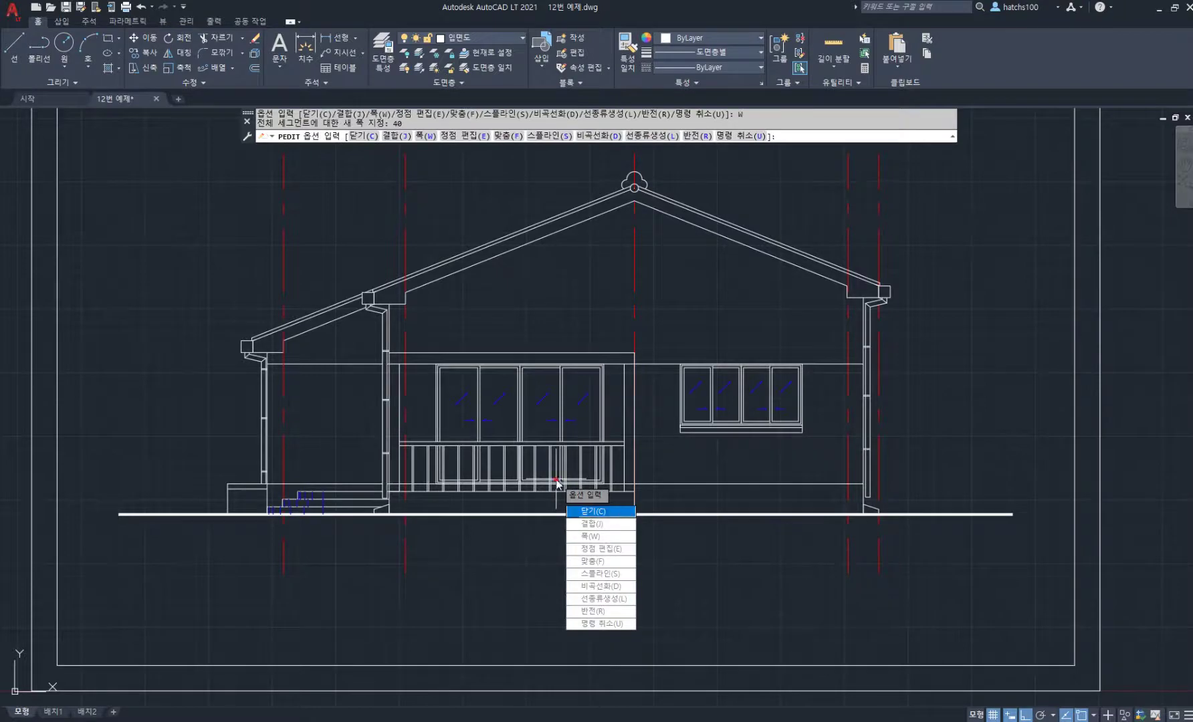
click(613, 512)
key(Escape)
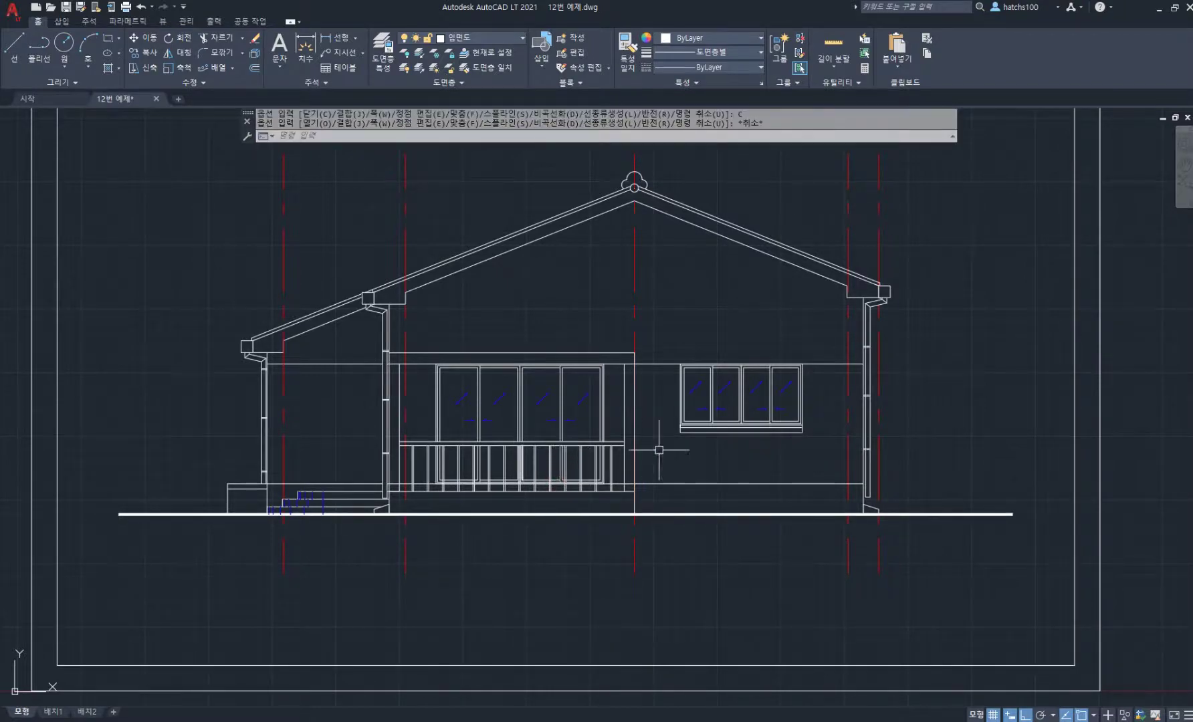
Examine the elevation from the entrance steps across the whole facade with the thickened ground line
scroll(602, 471, down, 2)
scroll(327, 442, up, 2)
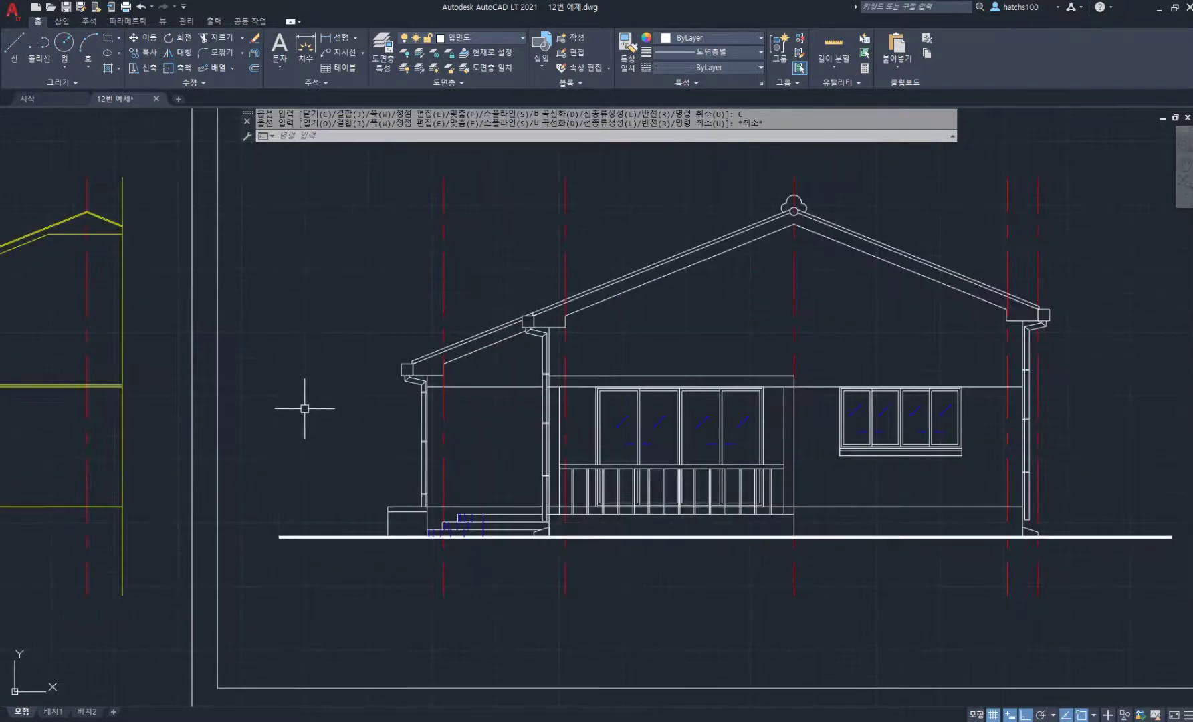
scroll(334, 445, up, 1)
scroll(385, 414, up, 1)
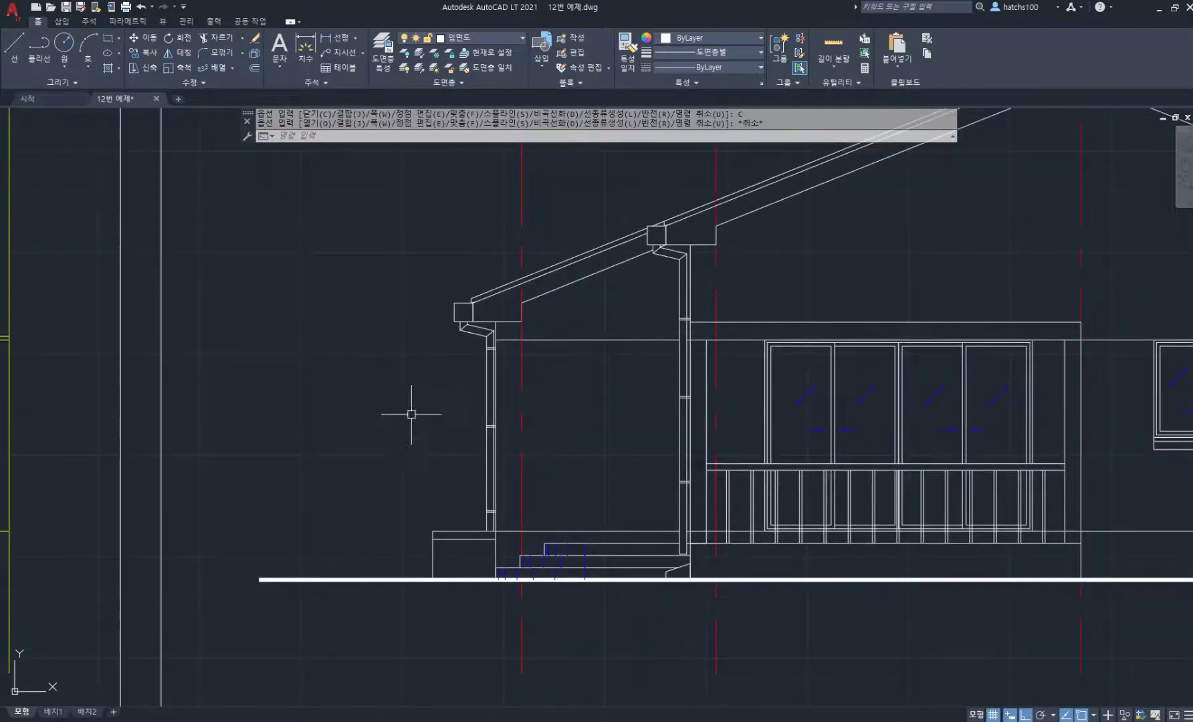
middle_drag(461, 494, 403, 464)
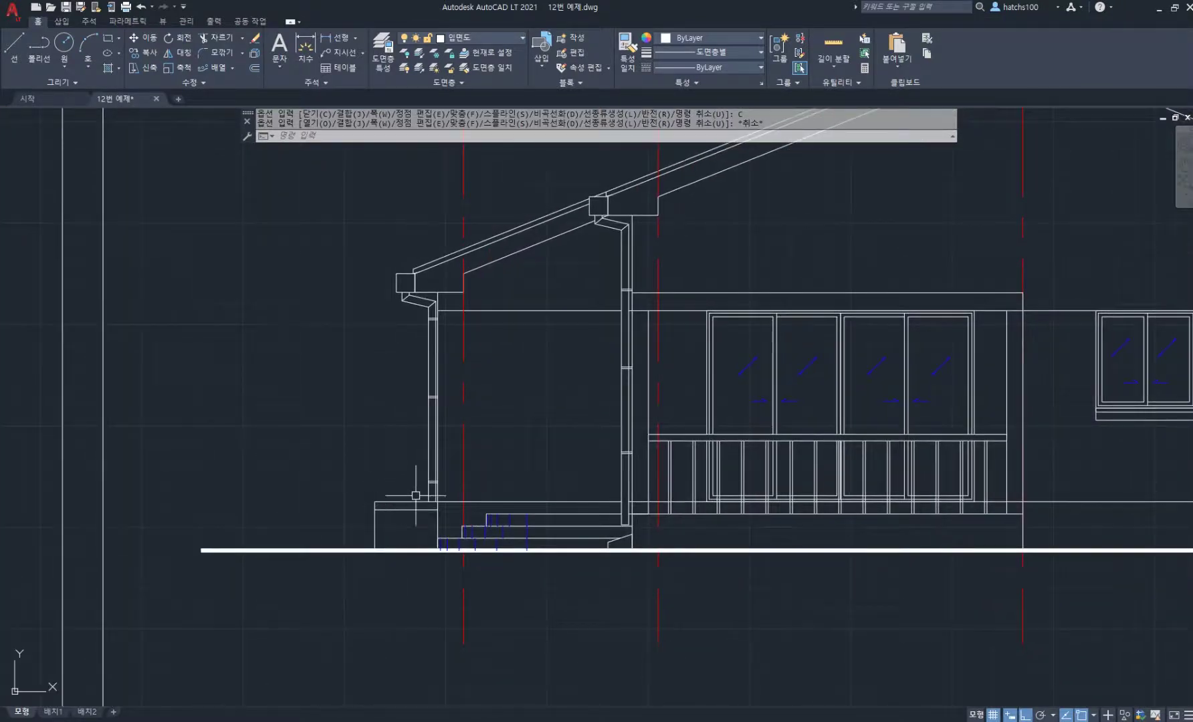
scroll(416, 496, down, 2)
scroll(518, 422, up, 1)
mouse_move(518, 422)
middle_down()
mouse_move(402, 474)
mouse_move(339, 457)
middle_up()
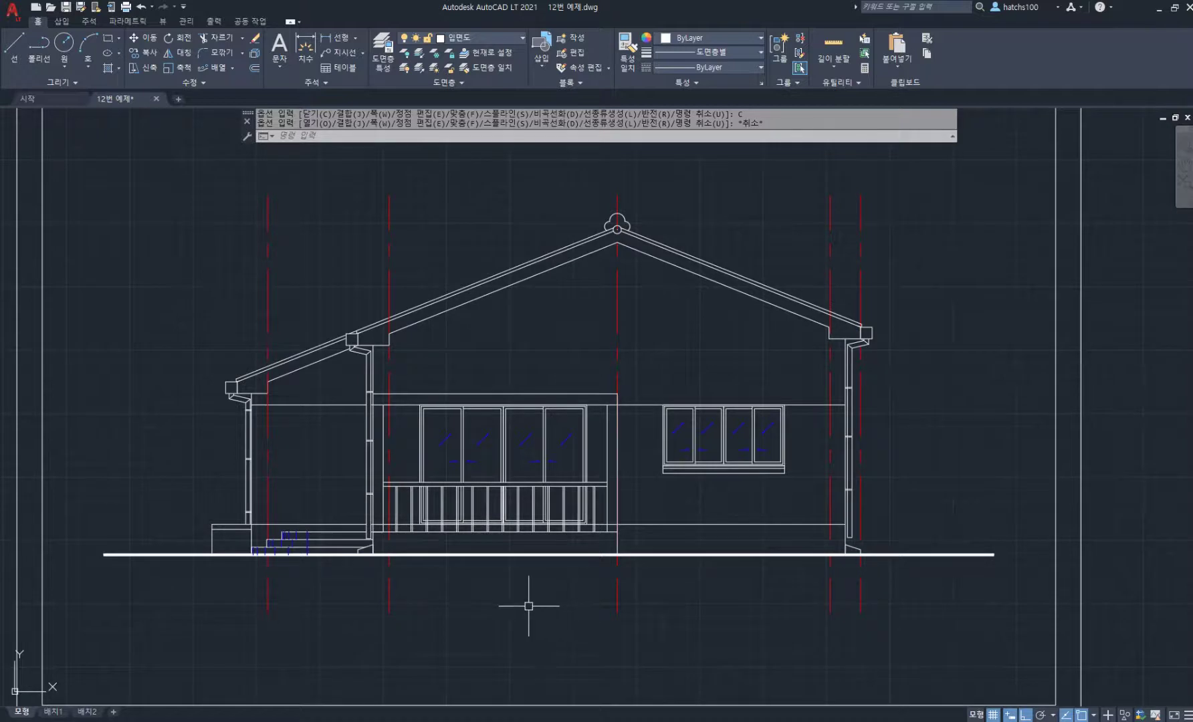
Delete the five red vertical centre lines running through the elevation
click(913, 227)
click(806, 192)
click(642, 196)
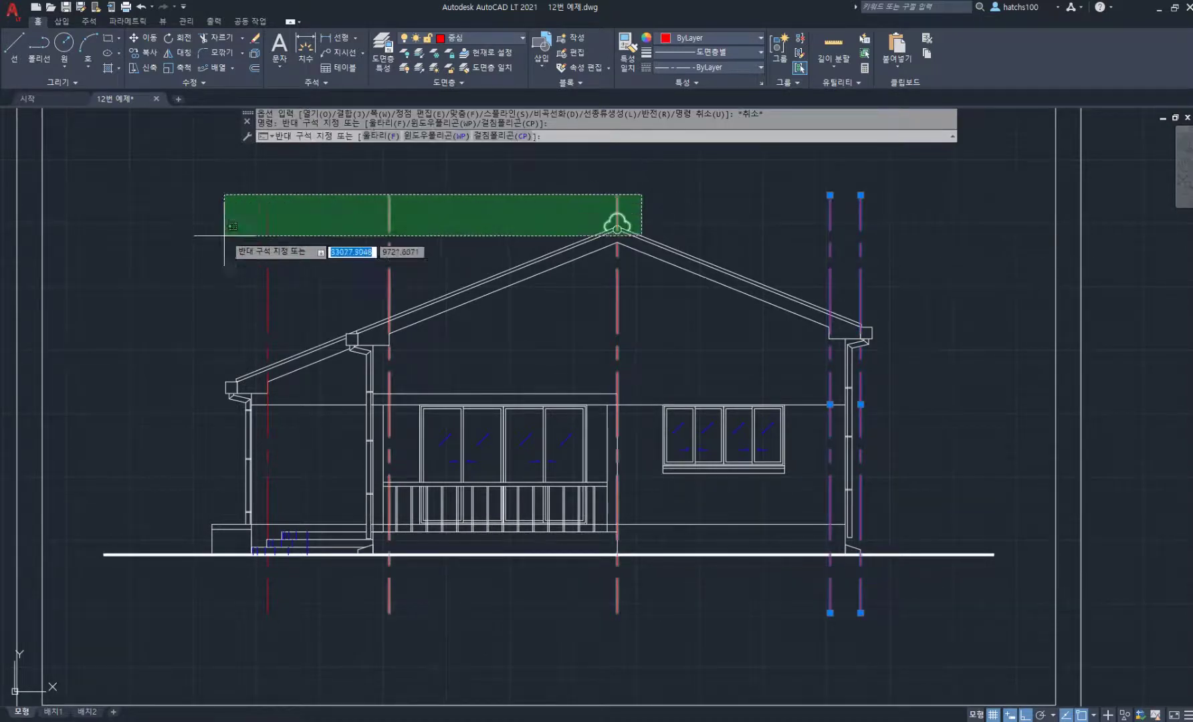
click(260, 197)
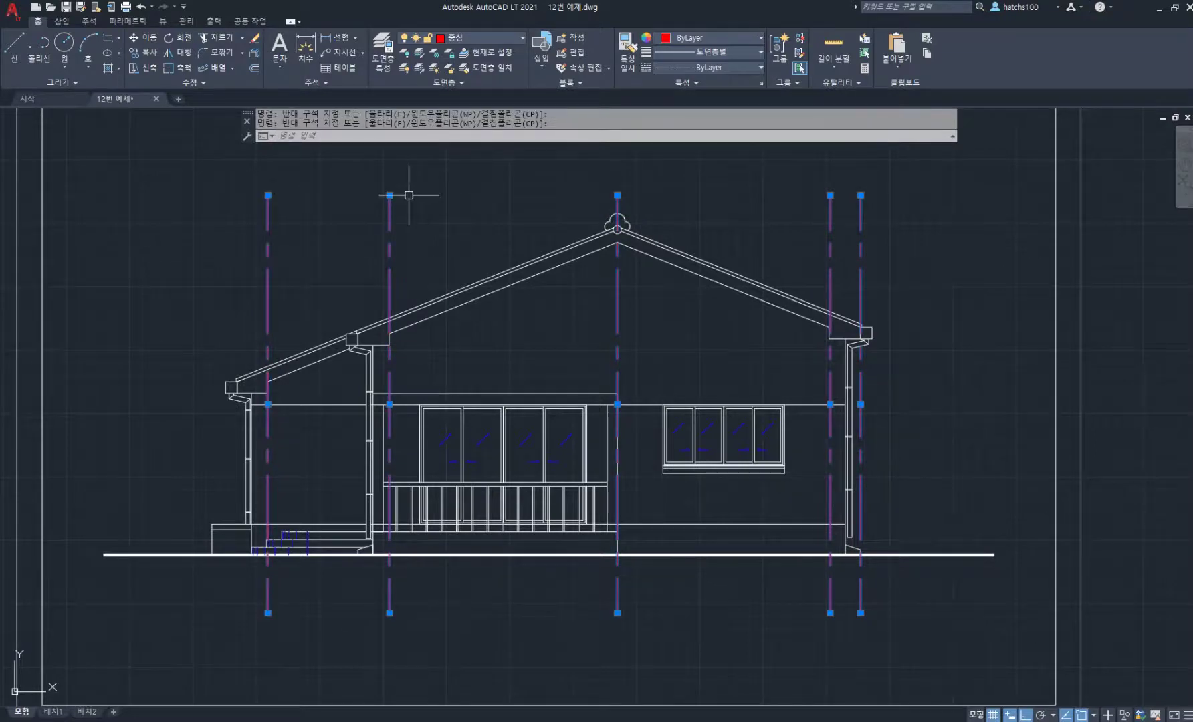
key(Delete)
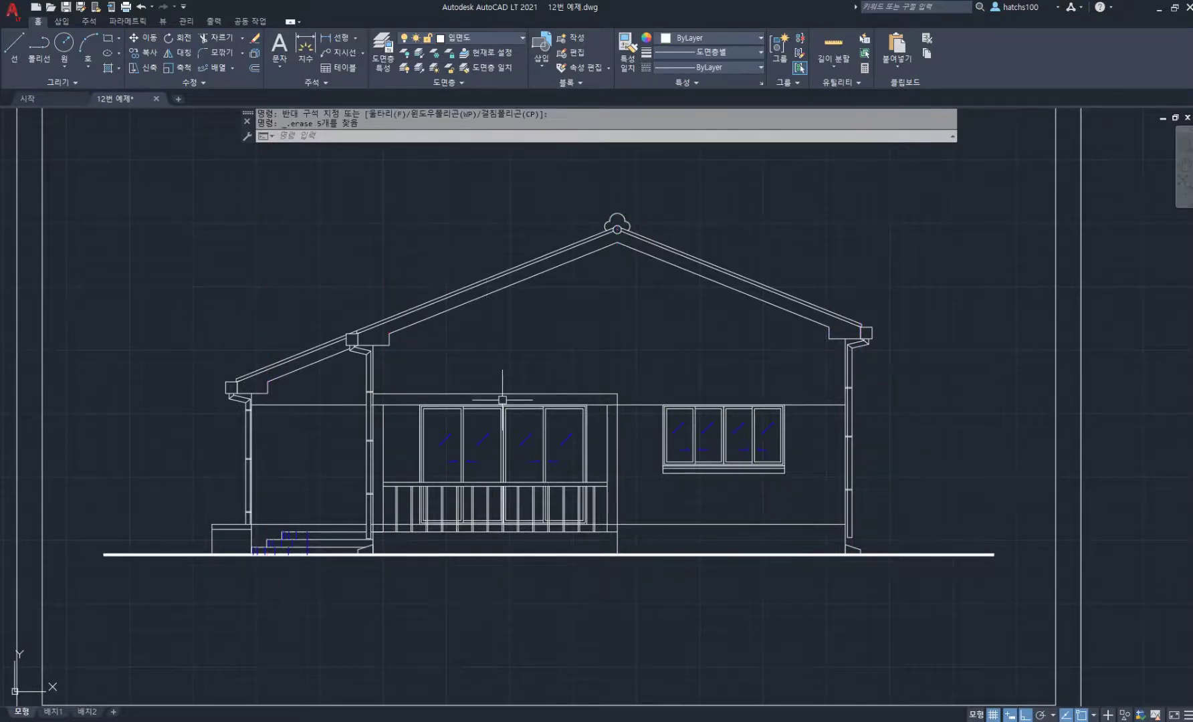
Switch to Adobe Acrobat Reader to compare the elevation with the first-floor plan, and return to the AutoCAD drawing
scroll(503, 400, down, 2)
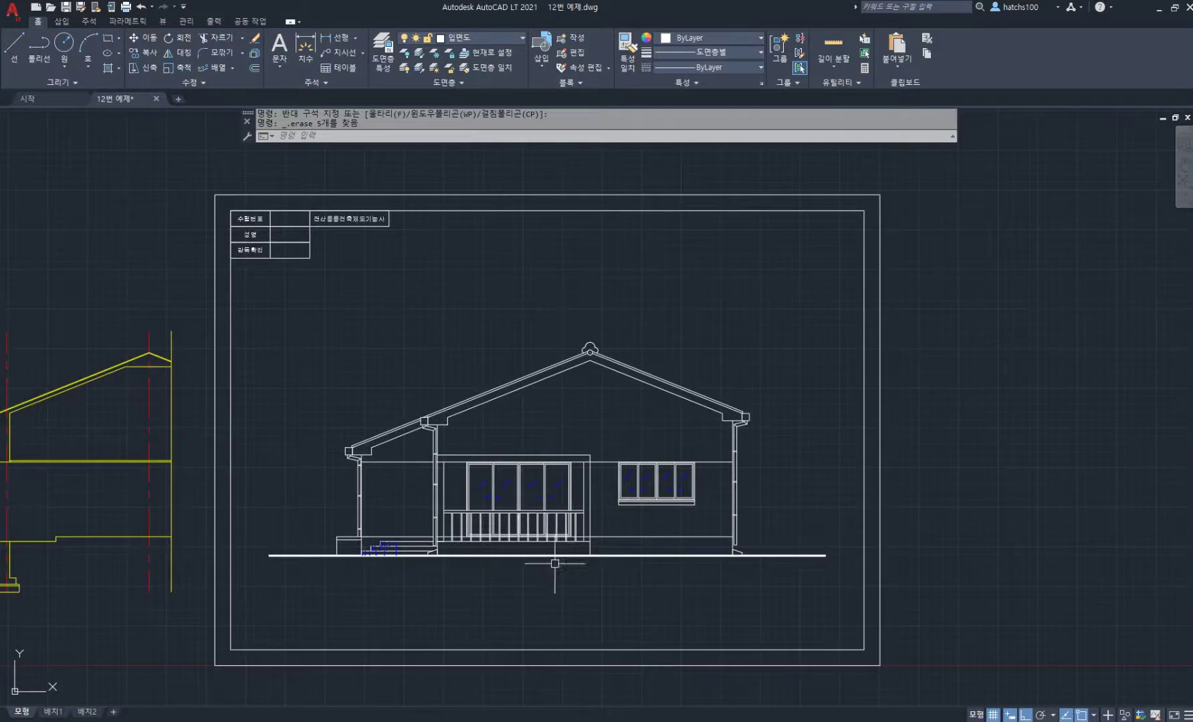
scroll(542, 594, up, 2)
middle_drag(545, 587, 546, 554)
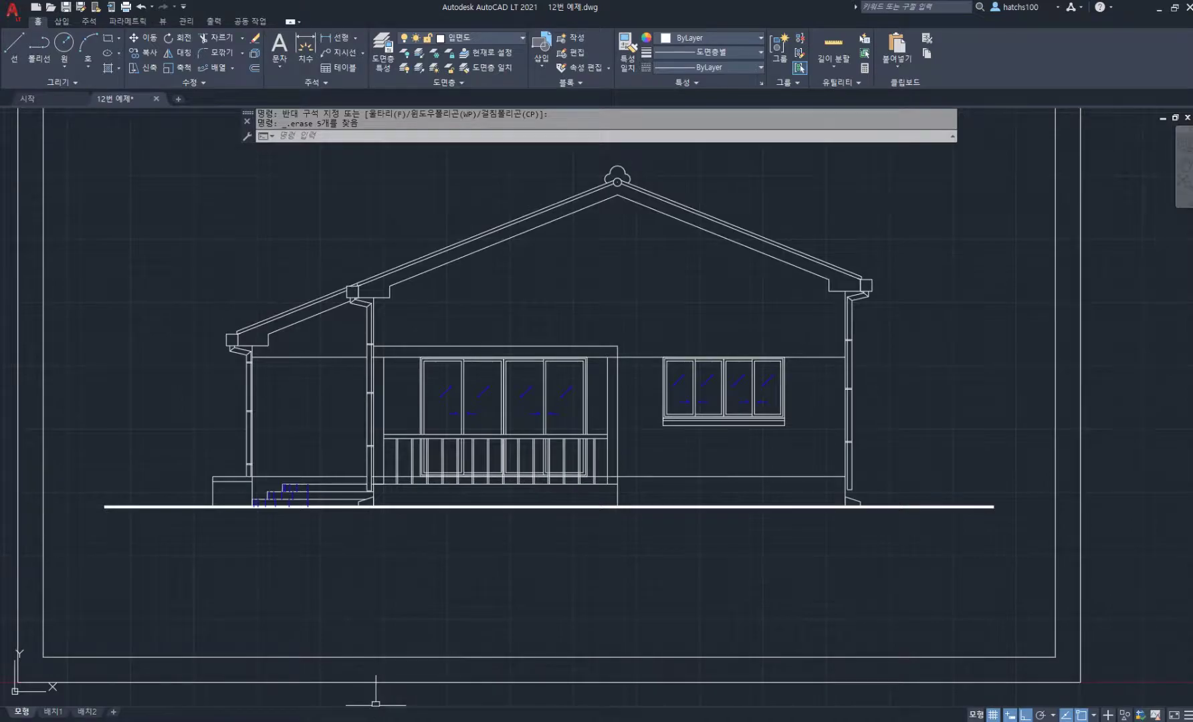
click(384, 721)
ctrl+scroll(450, 473, down, 3)
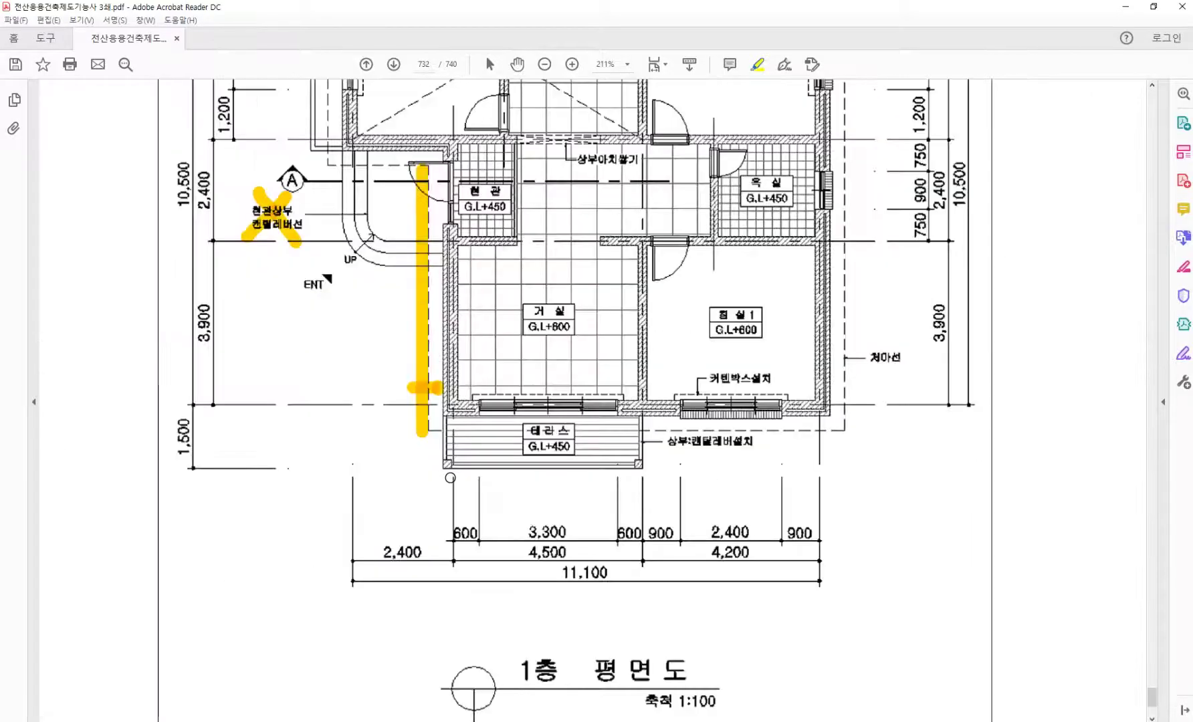
scroll(497, 357, up, 3)
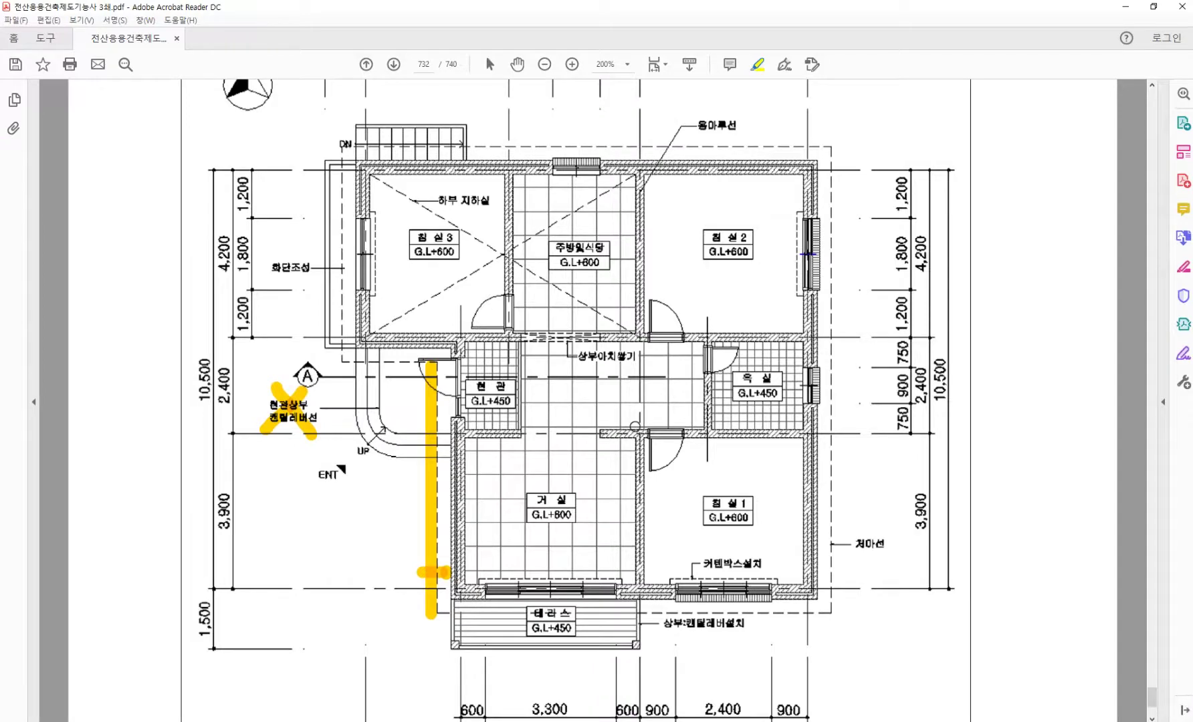
scroll(633, 425, down, 1)
ctrl+scroll(597, 531, up, 1)
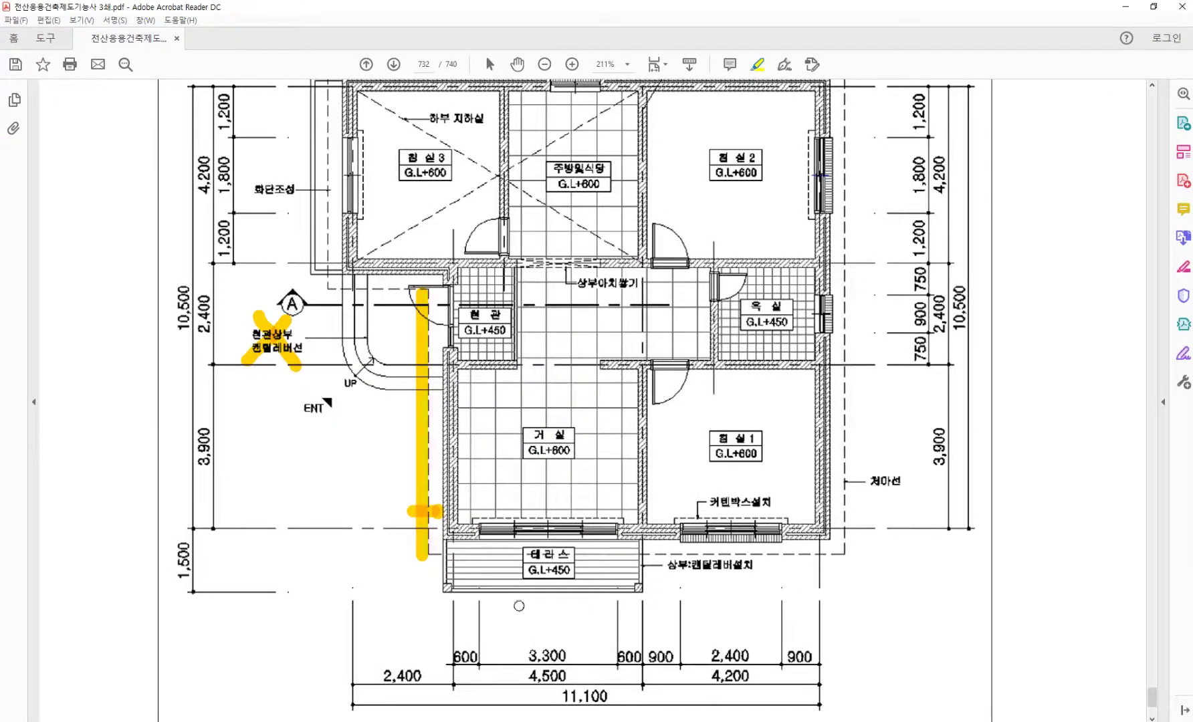
key(alt+Tab)
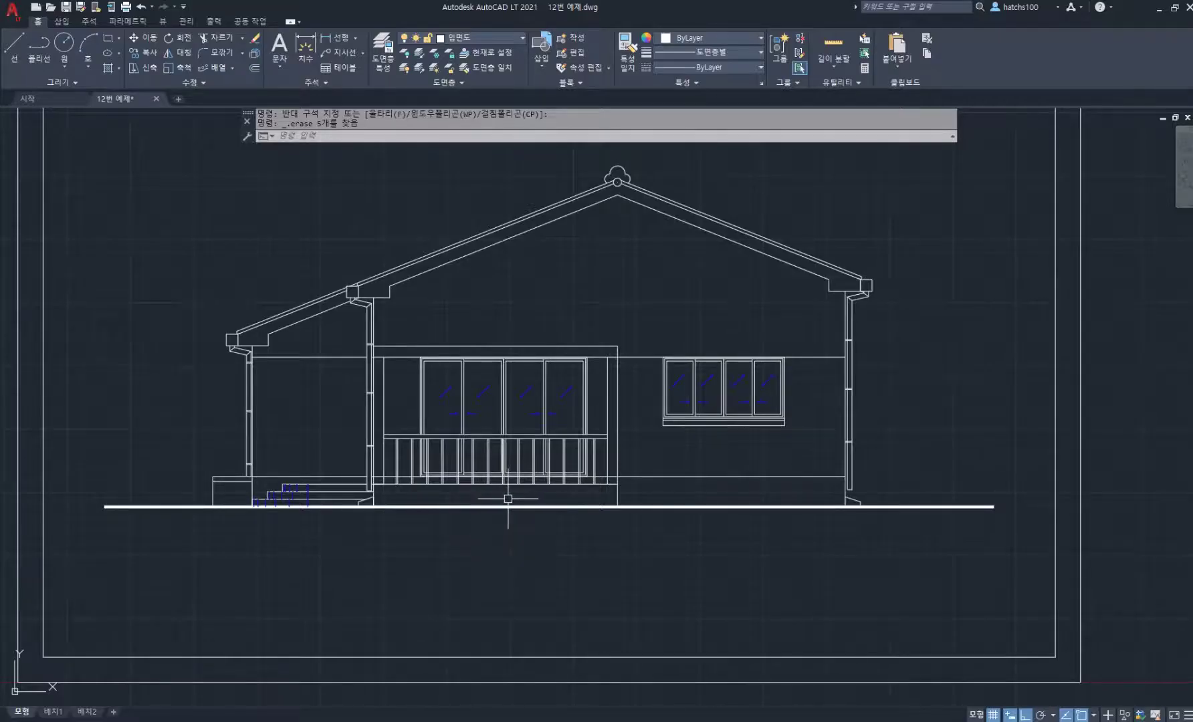
scroll(509, 498, down, 3)
middle_drag(372, 346, 438, 392)
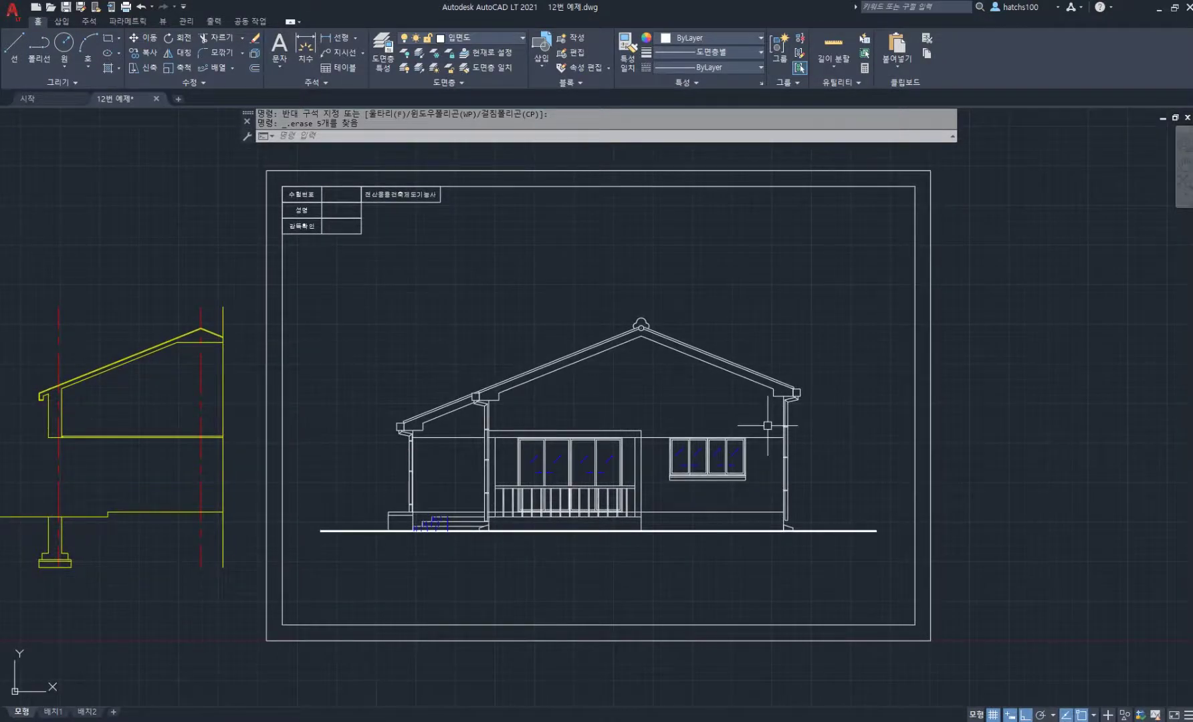